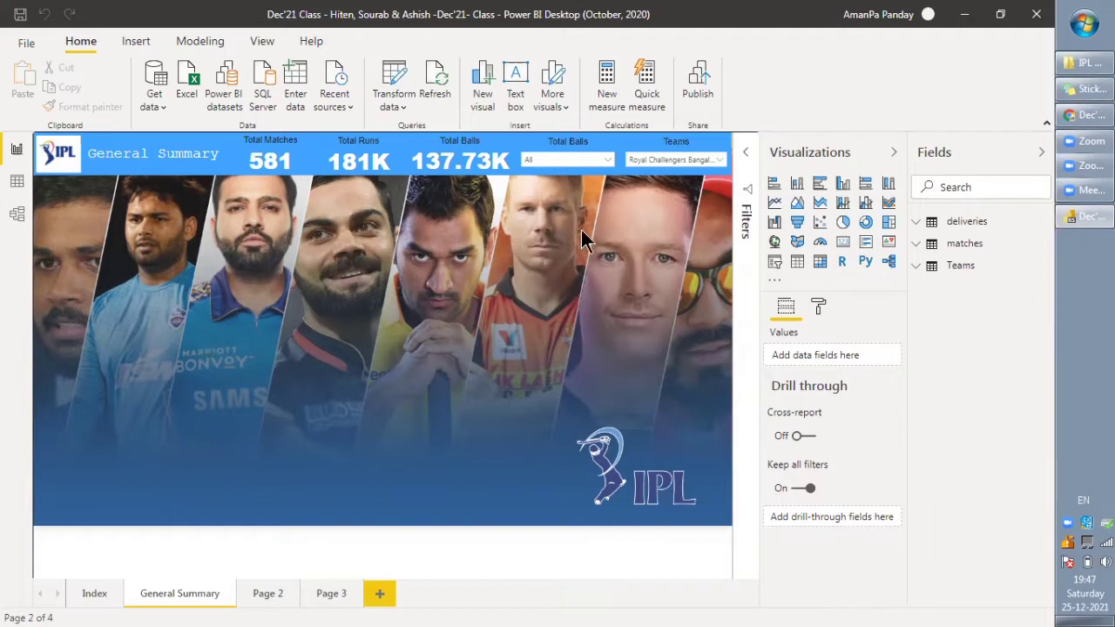
Look at the rows of the Teams table in the data view and return to the General Summary report page
{"action": "left_click", "coordinate": [688, 160]}
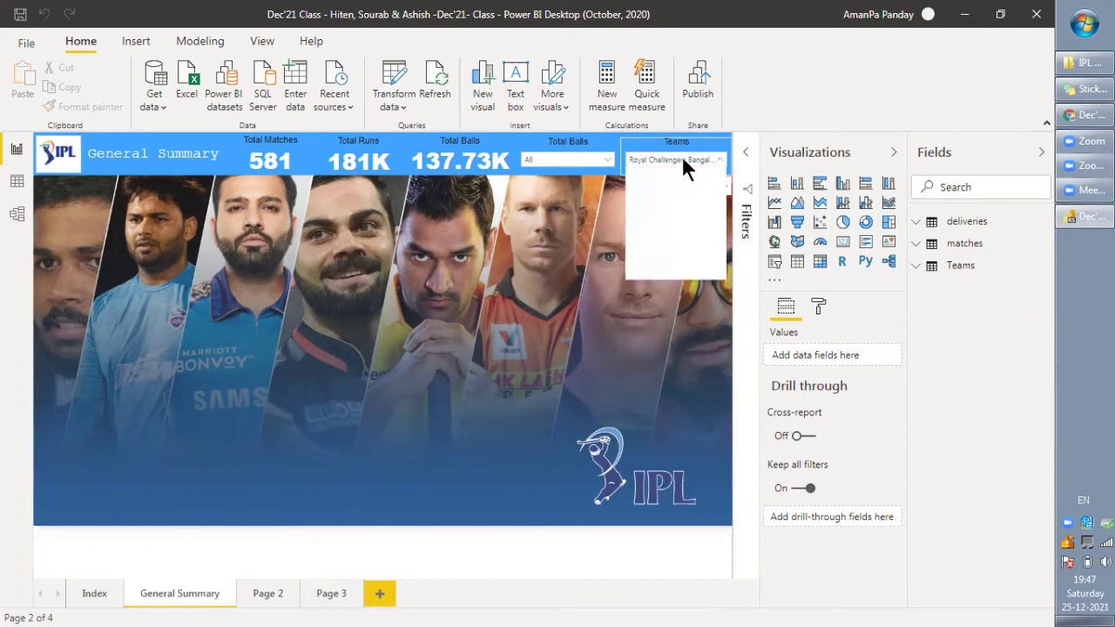
{"action": "left_click", "coordinate": [687, 160]}
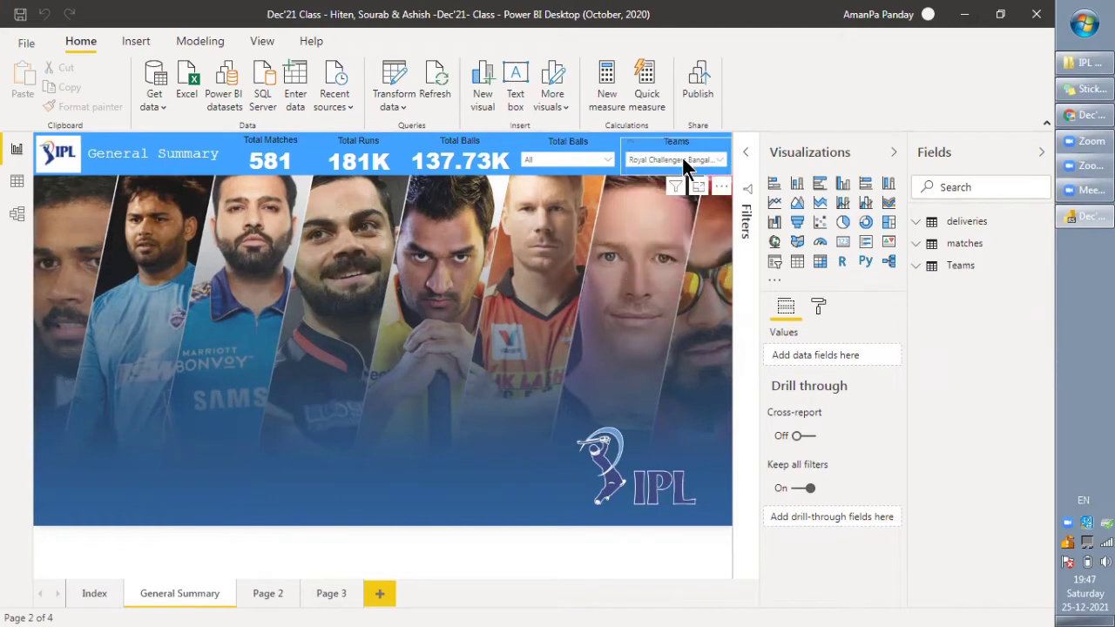
{"action": "left_click", "coordinate": [961, 266]}
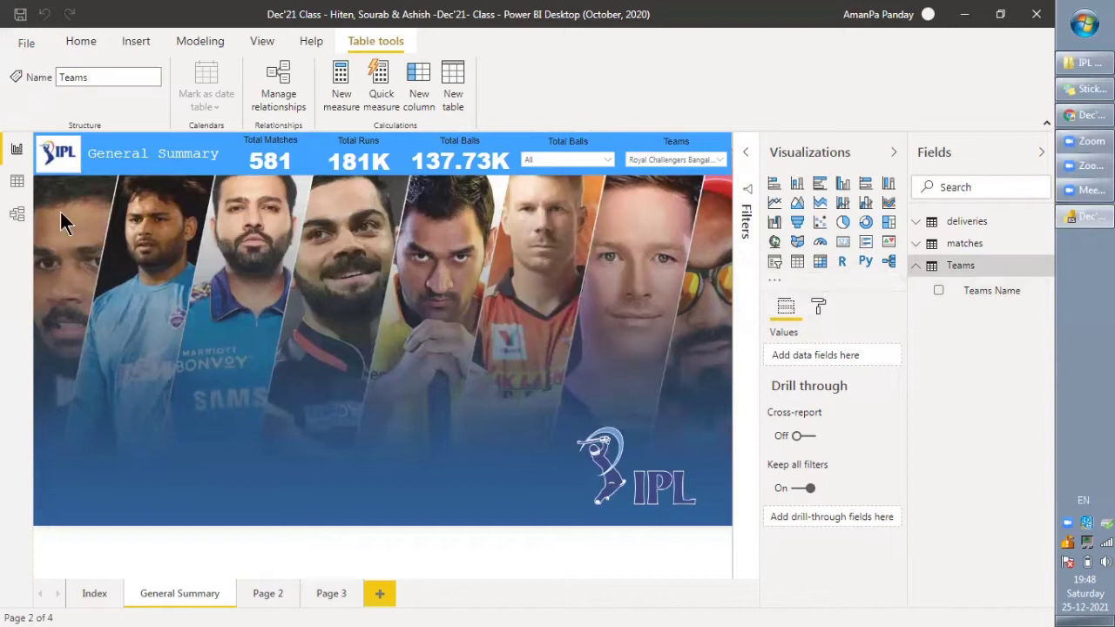
{"action": "left_click", "coordinate": [17, 182]}
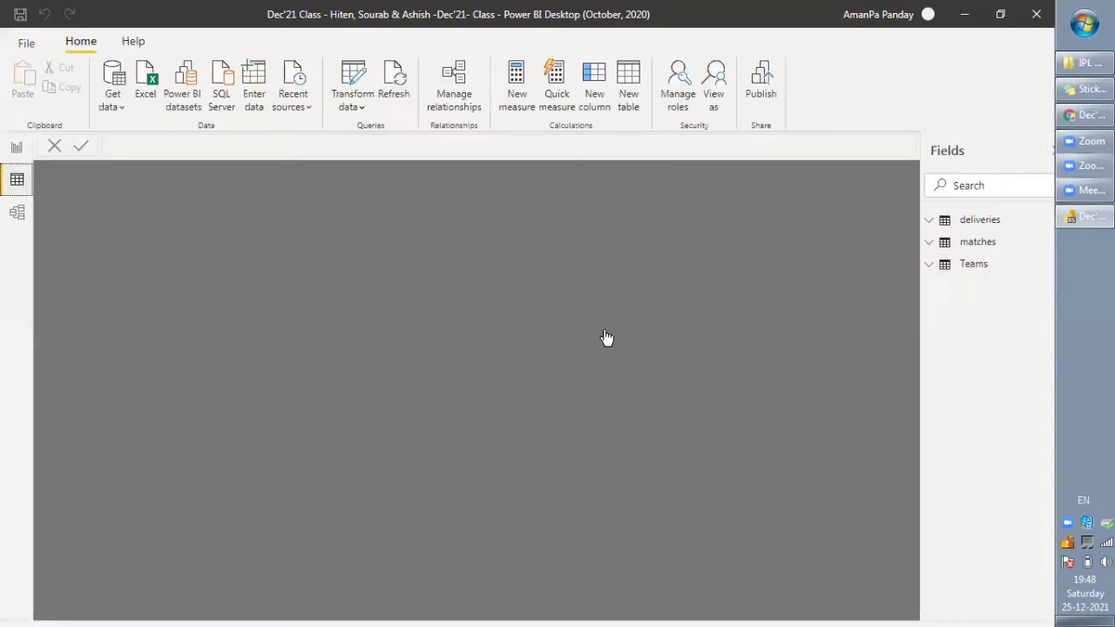
{"action": "left_click", "coordinate": [977, 268]}
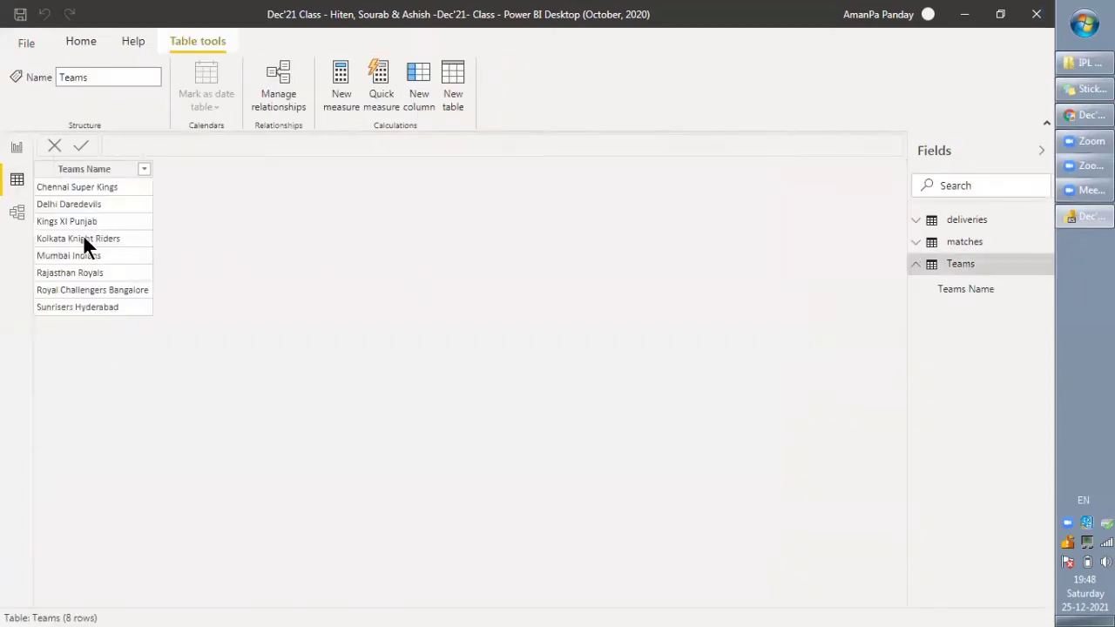
{"action": "left_click", "coordinate": [16, 149]}
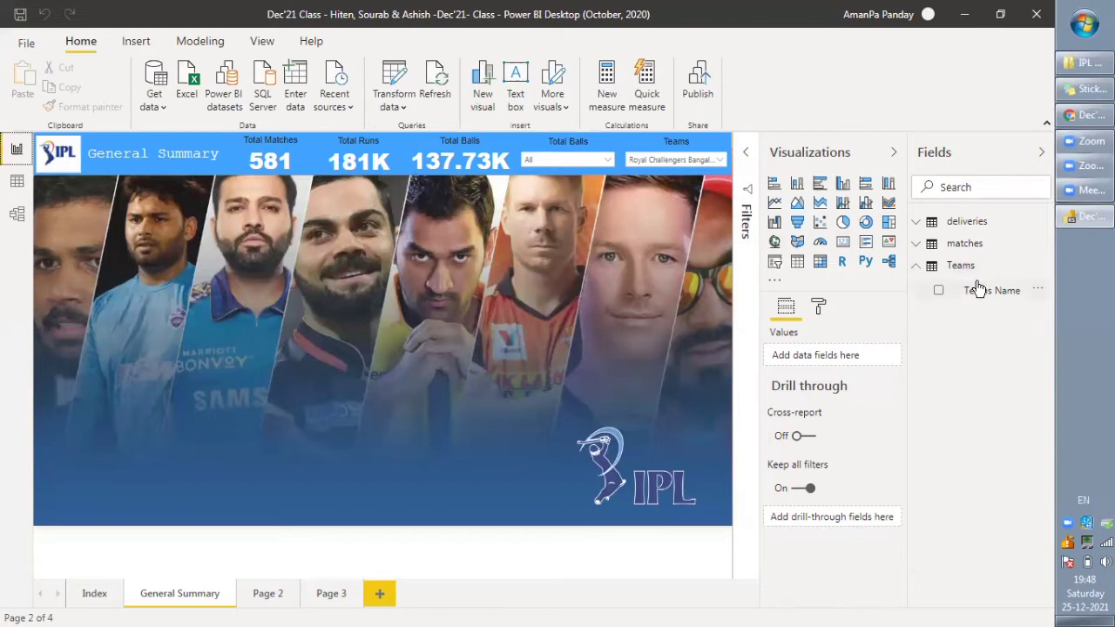
Filter the Teams slicer to Kolkata Knight Riders, and switch the selection to Sunrisers Hyderabad
{"action": "left_click", "coordinate": [637, 142]}
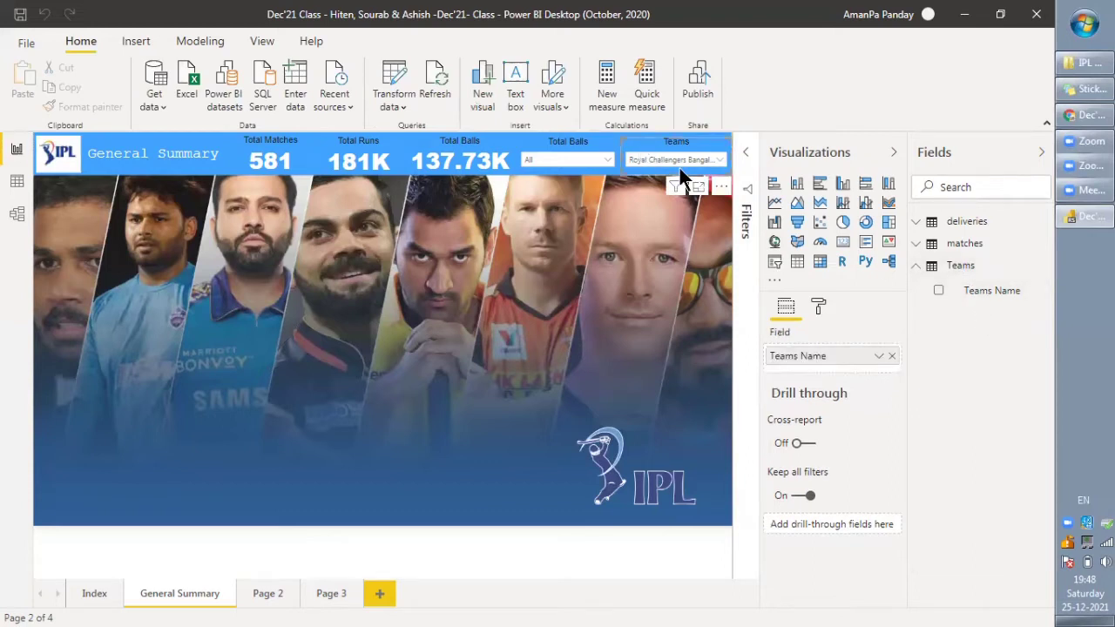
{"action": "left_click", "coordinate": [655, 161]}
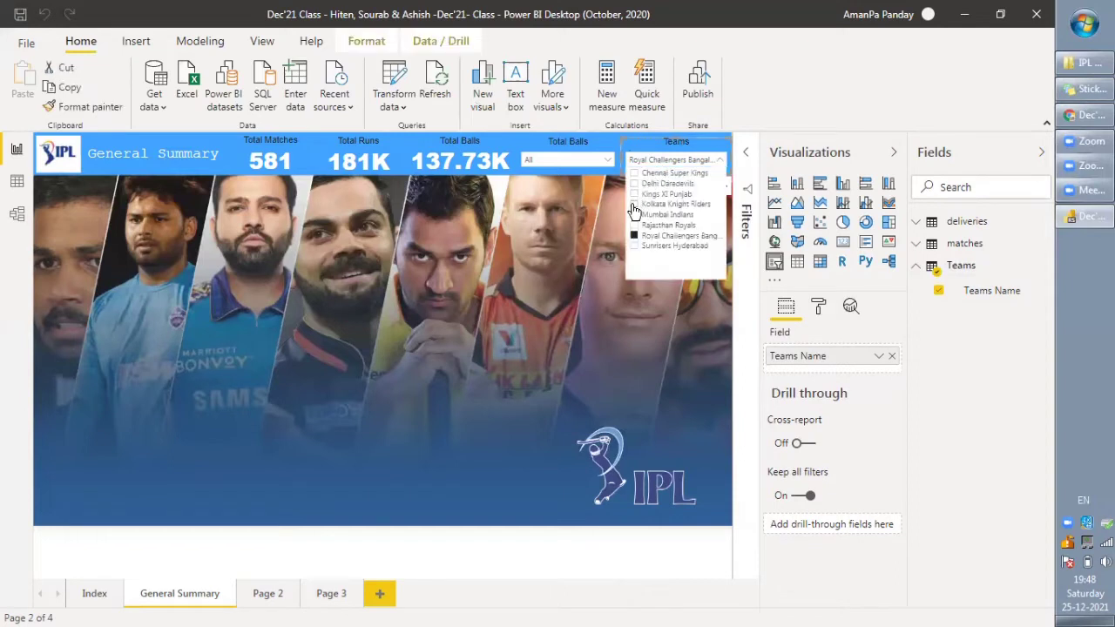
{"action": "left_click", "coordinate": [634, 203]}
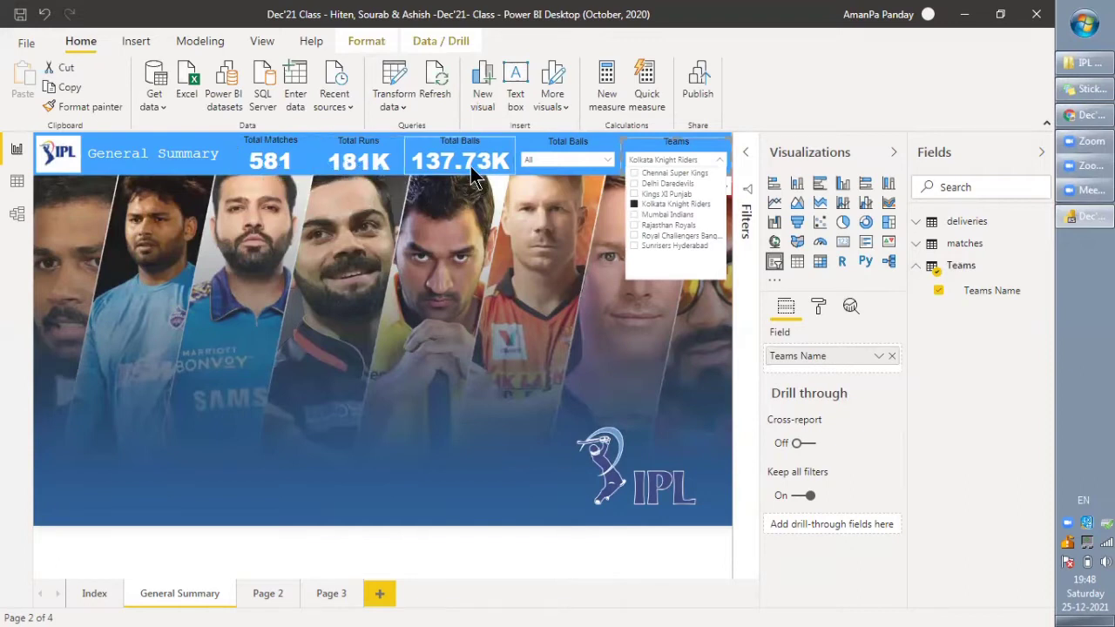
{"action": "left_click", "coordinate": [634, 247]}
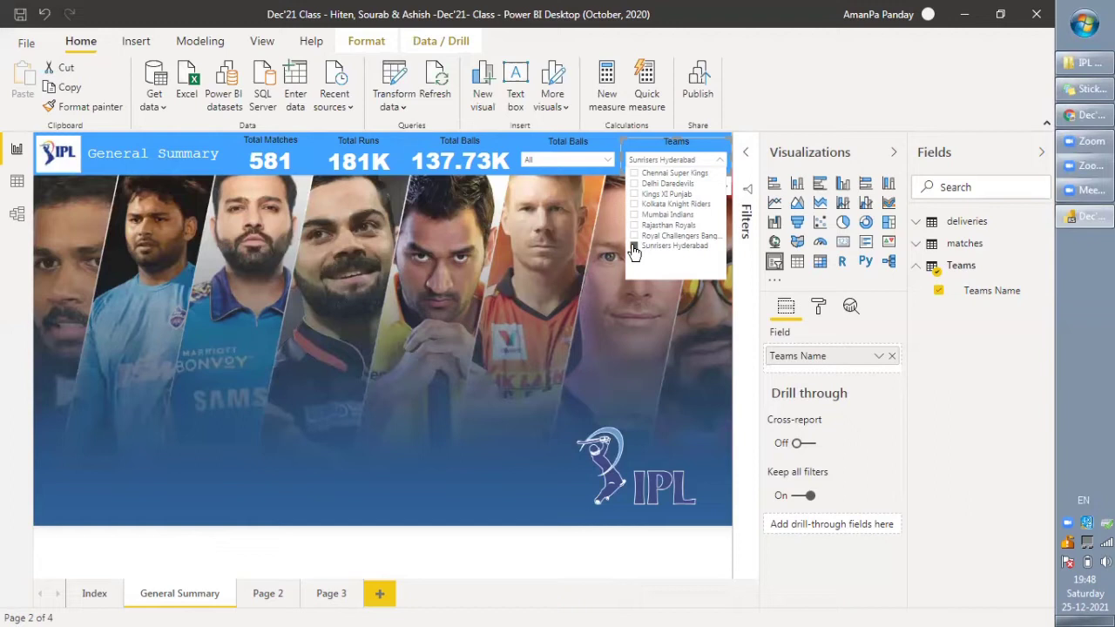
Try the year slicer on the General Summary page by selecting 2008 and clearing that selection again
{"action": "left_click", "coordinate": [571, 163]}
{"action": "left_click", "coordinate": [570, 161]}
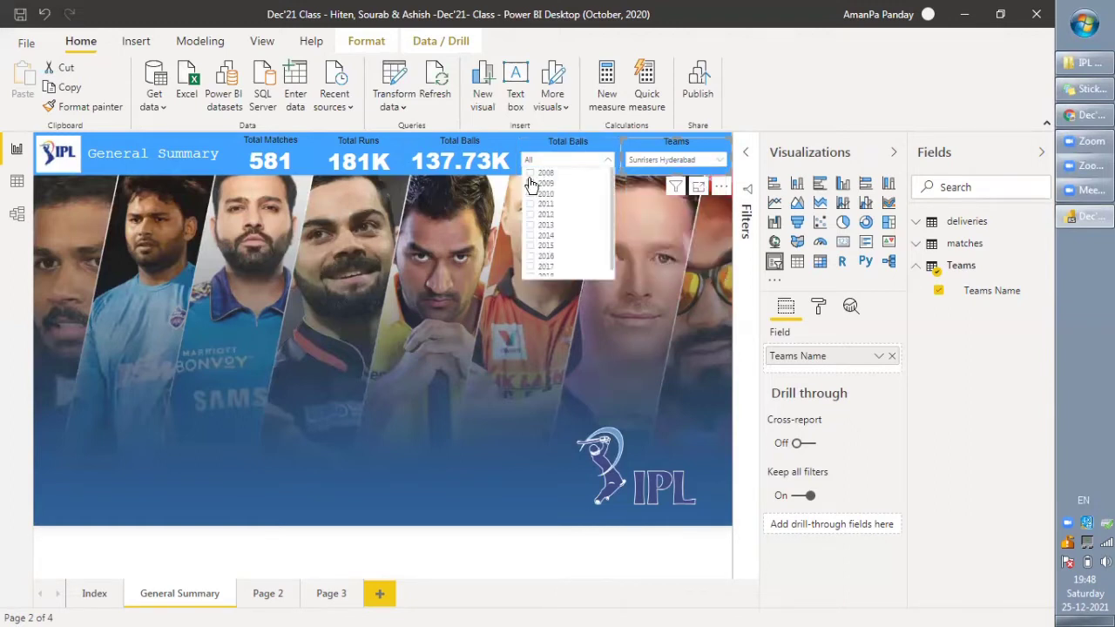
{"action": "left_click", "coordinate": [531, 174]}
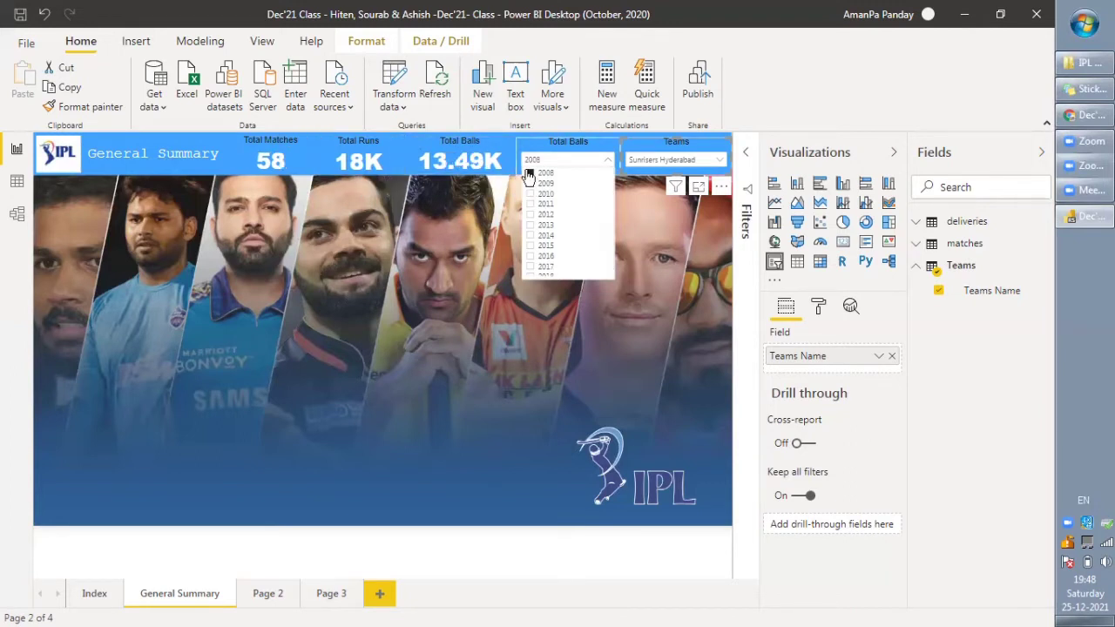
{"action": "left_click", "coordinate": [530, 173]}
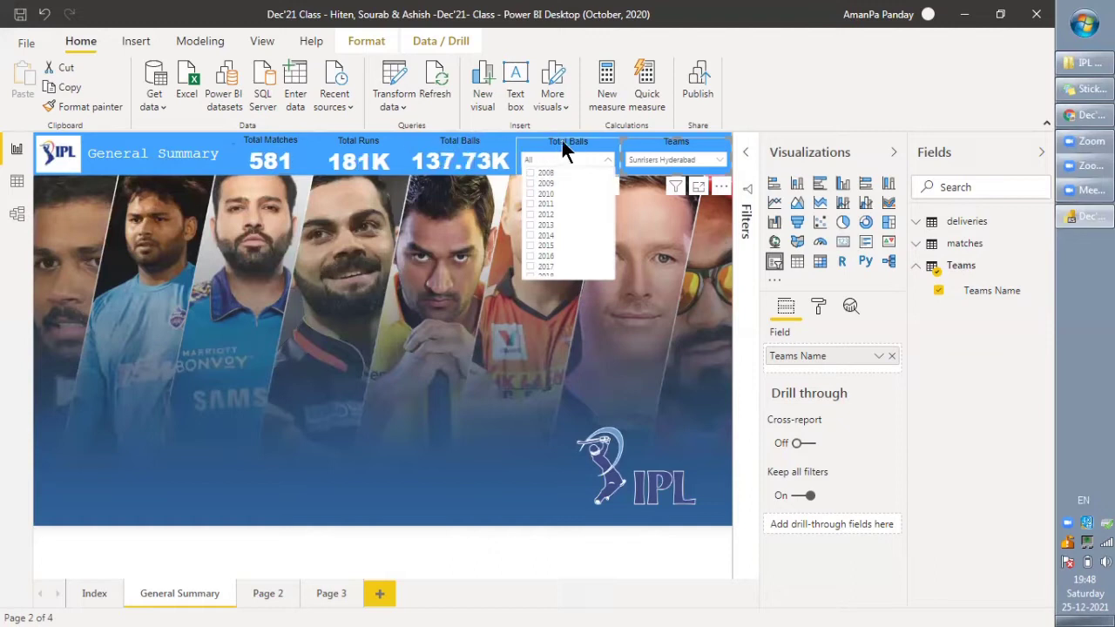
Change the title text of the year slicer to Seasons
{"action": "left_click", "coordinate": [572, 142]}
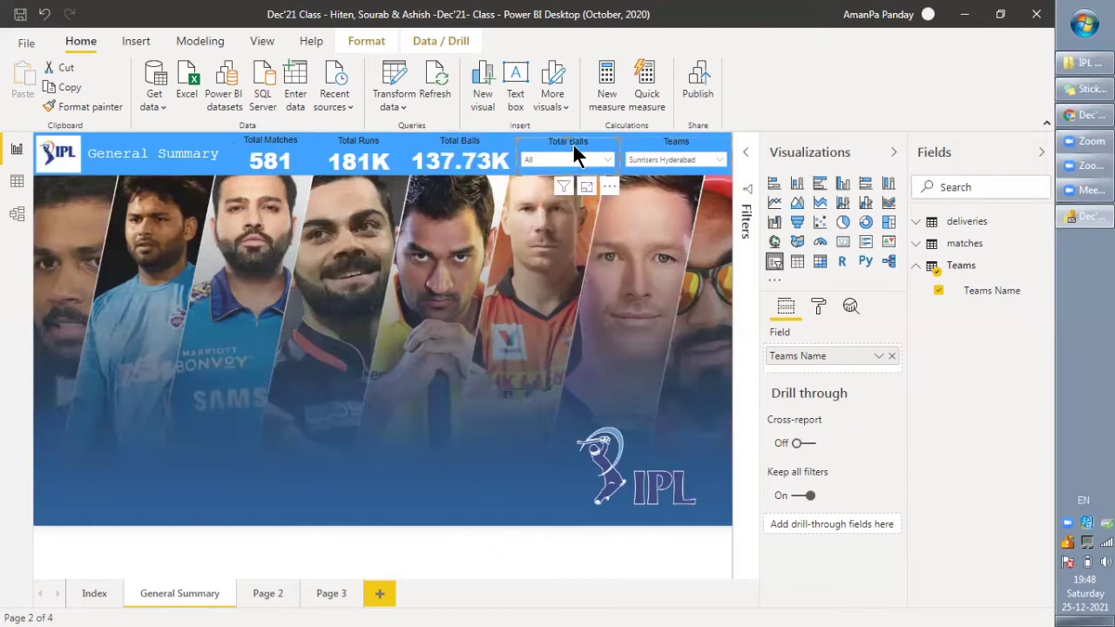
{"action": "left_click", "coordinate": [819, 308]}
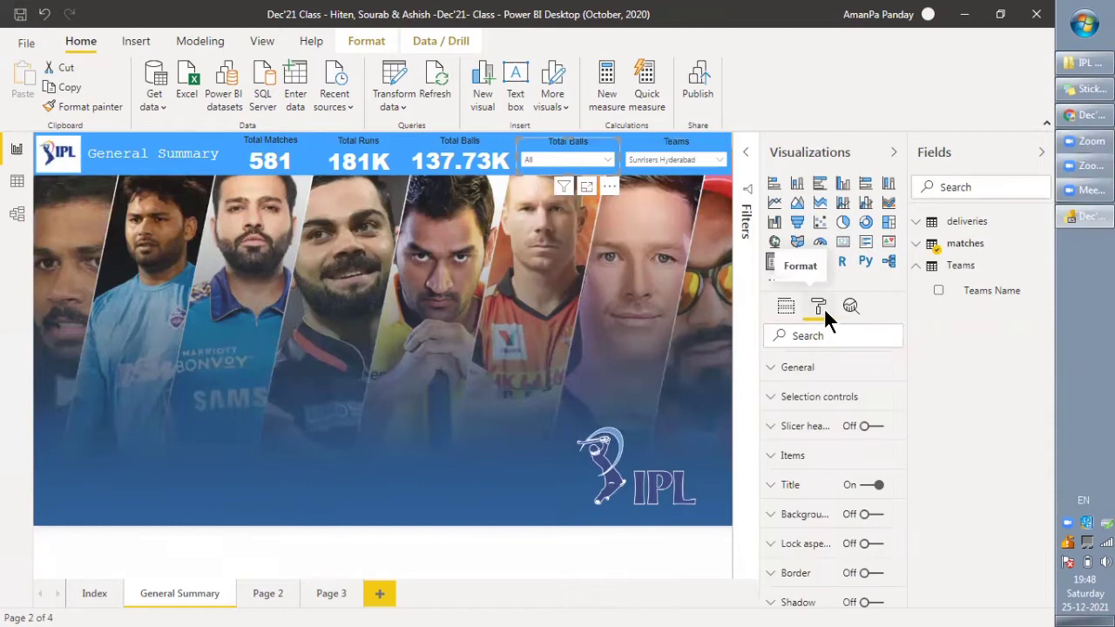
{"action": "left_click", "coordinate": [771, 487]}
{"action": "left_click", "coordinate": [829, 534]}
{"action": "key", "text": "BackSpace"}
{"action": "key", "text": "ctrl+a"}
{"action": "key", "text": "BackSpace"}
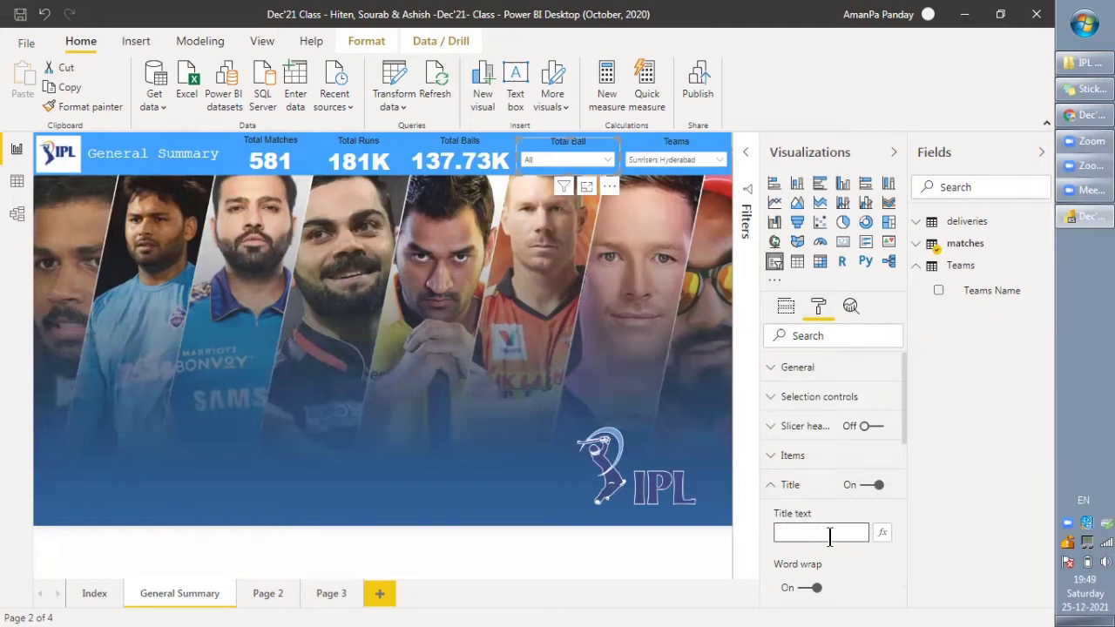
{"action": "type", "text": "Seasons"}
{"action": "left_click", "coordinate": [478, 215]}
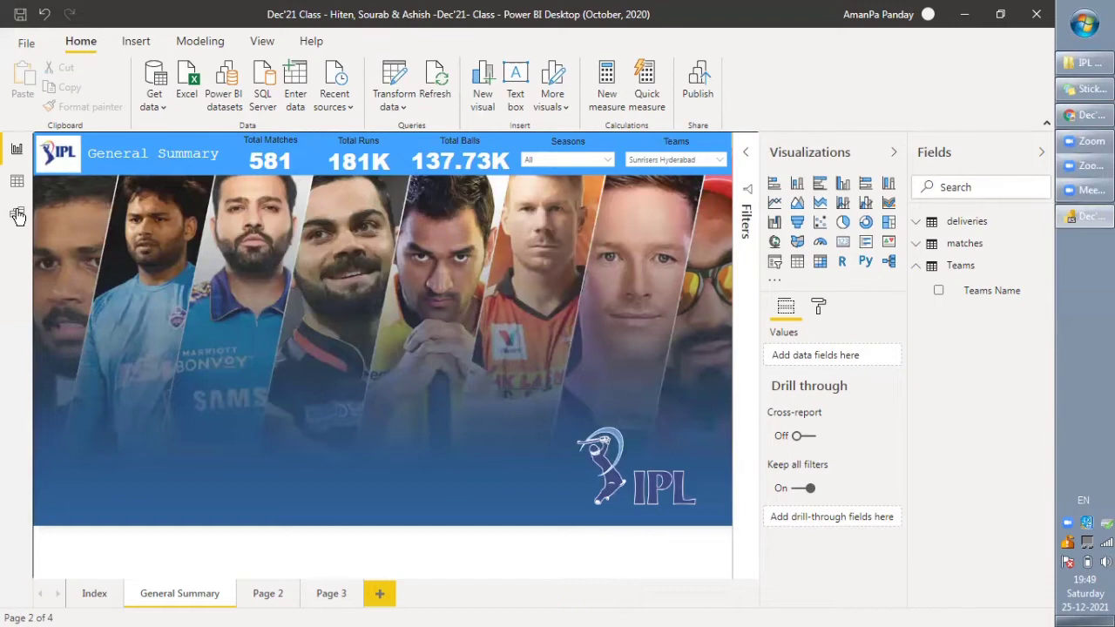
In the model view, place the Teams table between deliveries and matches and enlarge the visible diagram area
{"action": "left_click", "coordinate": [17, 214]}
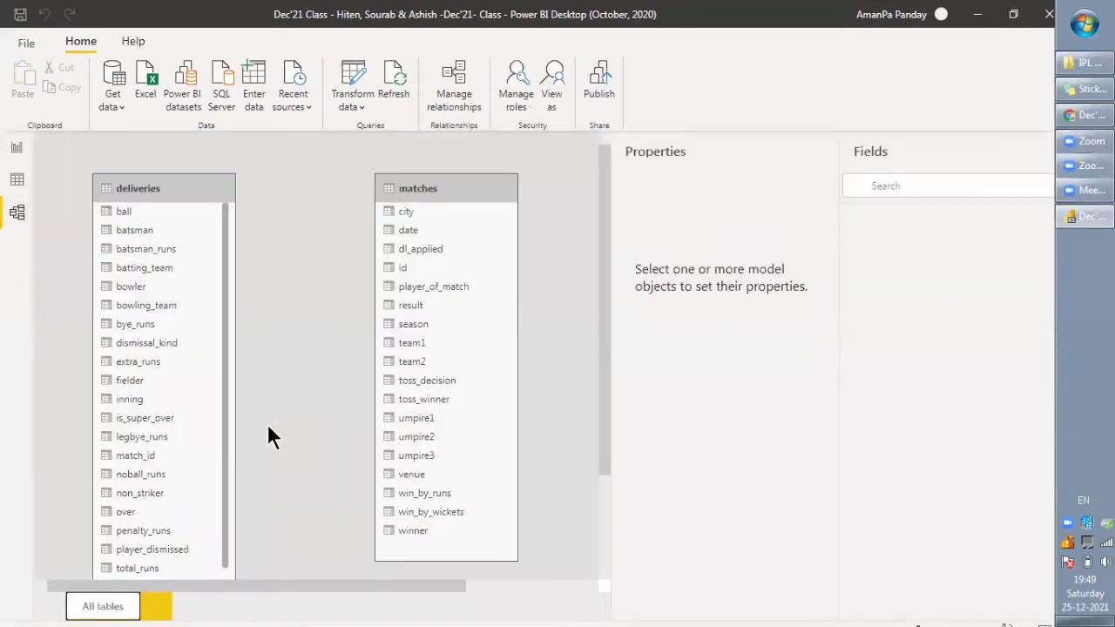
{"action": "left_click", "coordinate": [805, 152]}
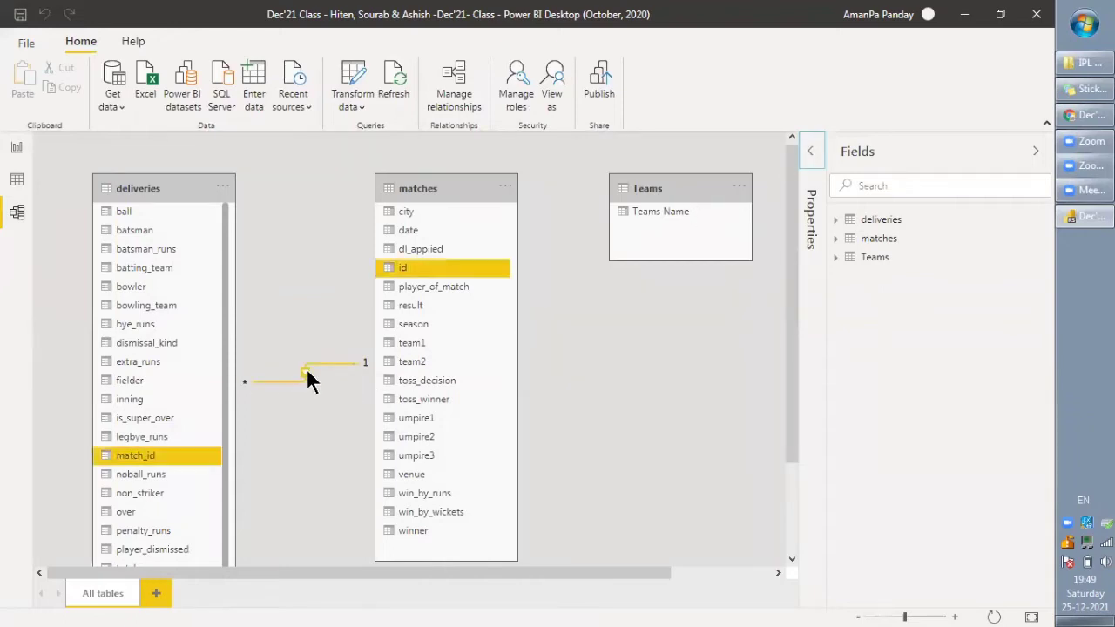
{"action": "left_click", "coordinate": [465, 187]}
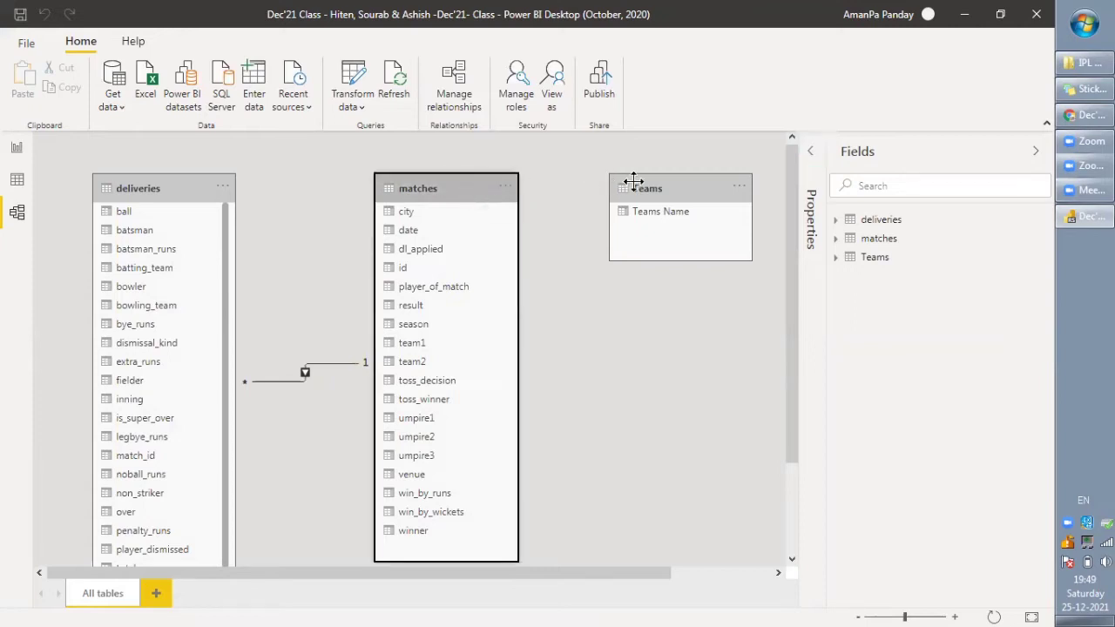
{"action": "left_click_drag", "start_coordinate": [690, 186], "coordinate": [384, 205]}
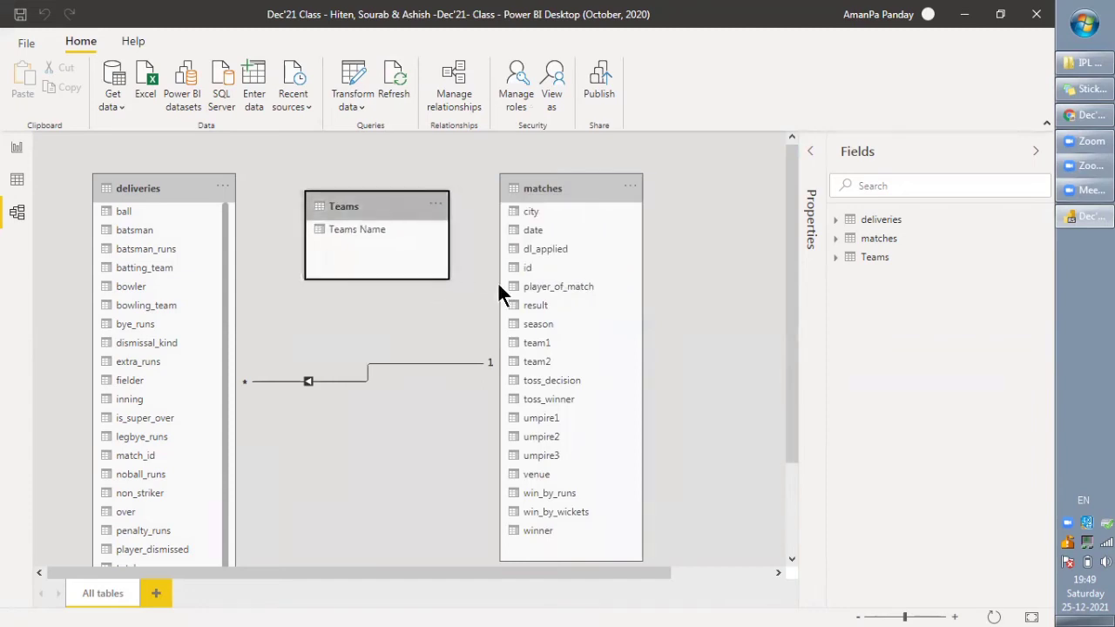
{"action": "left_click", "coordinate": [858, 615]}
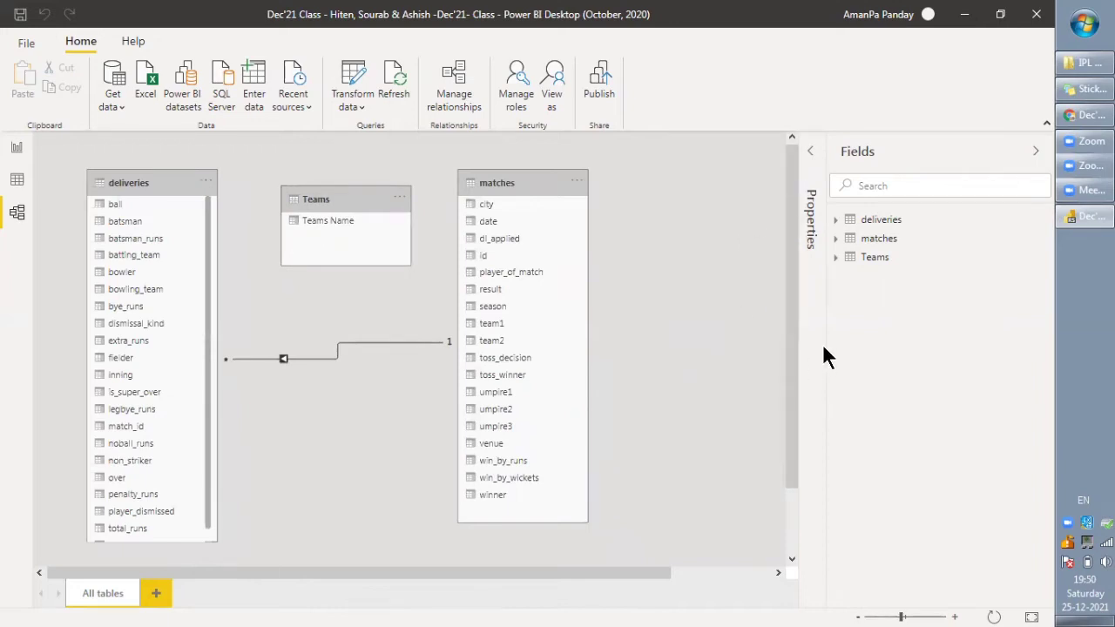
{"action": "left_click_drag", "start_coordinate": [827, 345], "coordinate": [877, 354]}
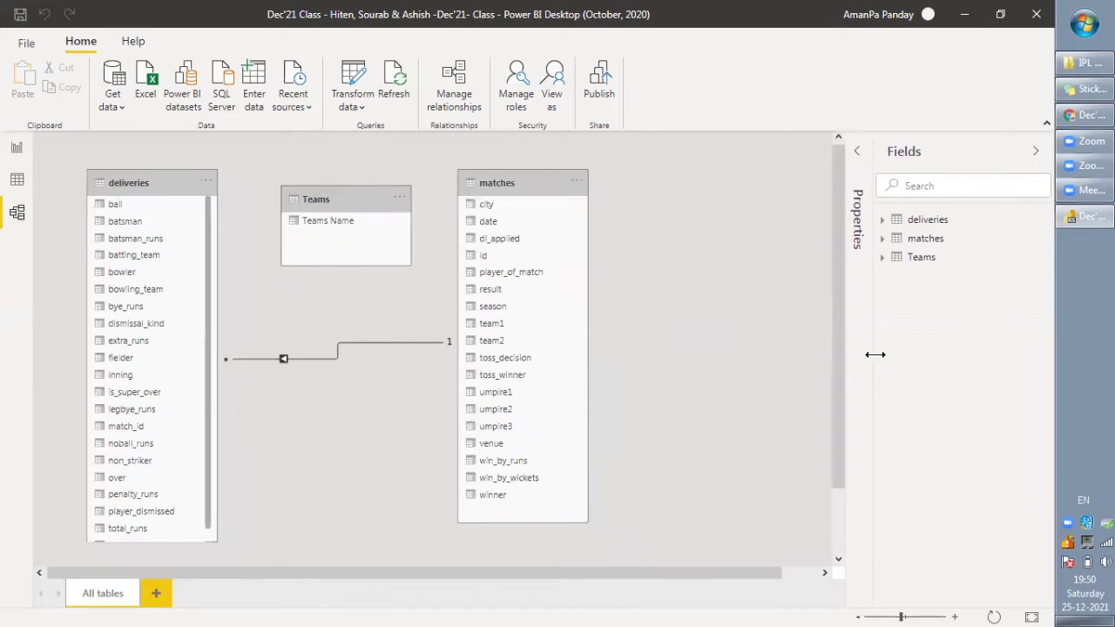
{"action": "left_click", "coordinate": [154, 182]}
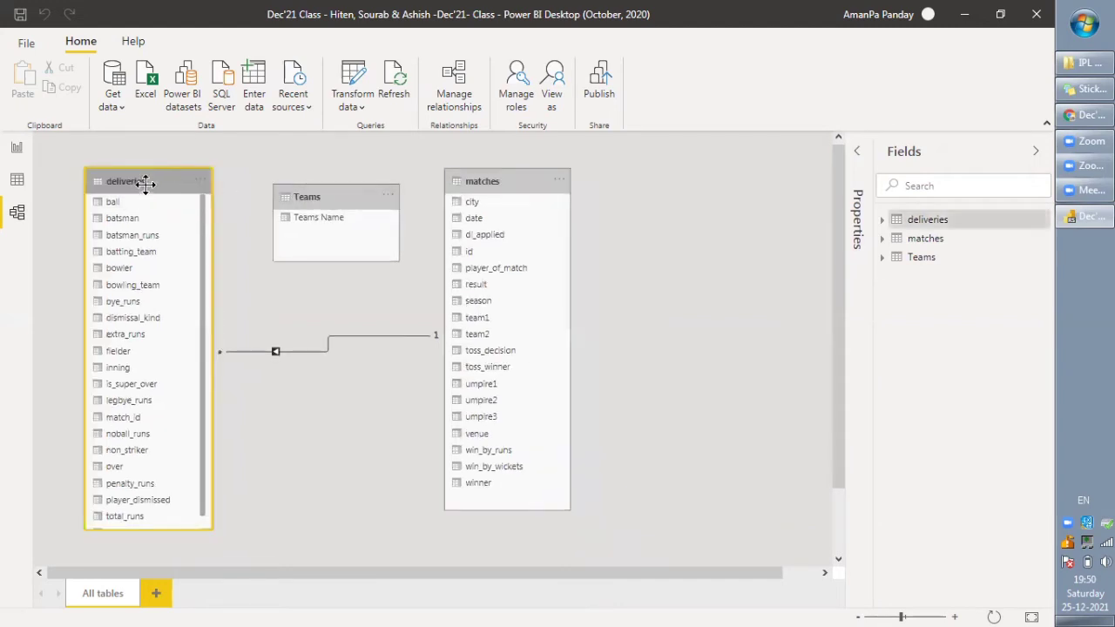
{"action": "left_click_drag", "start_coordinate": [155, 177], "coordinate": [158, 174]}
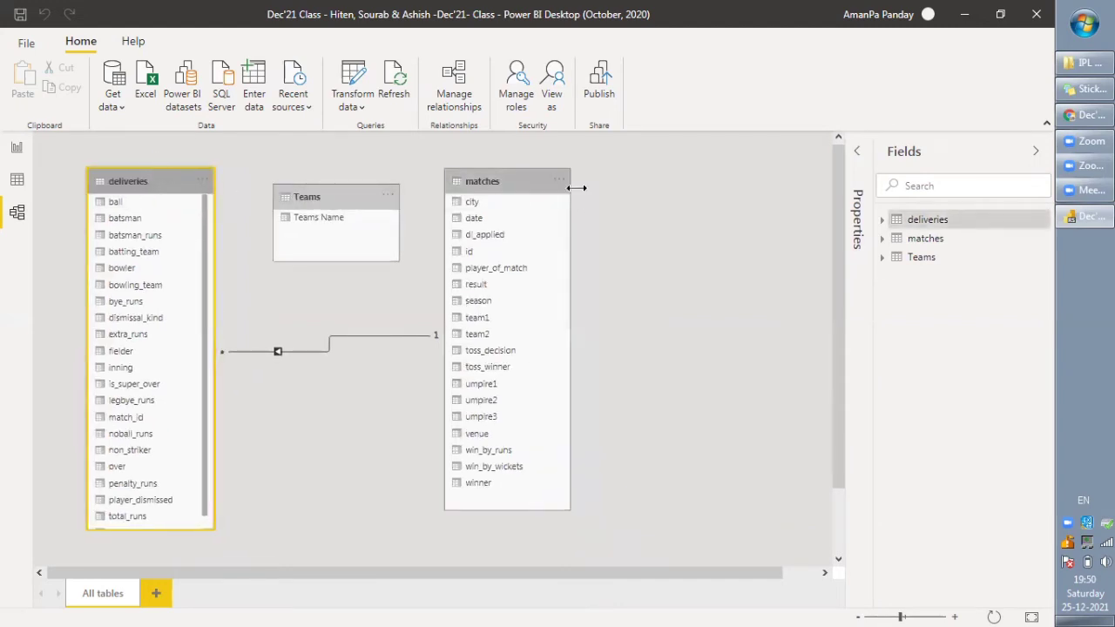
Delete the relationship between deliveries and matches, and extend the deliveries table downward to show all its fields
{"action": "left_click", "coordinate": [517, 180]}
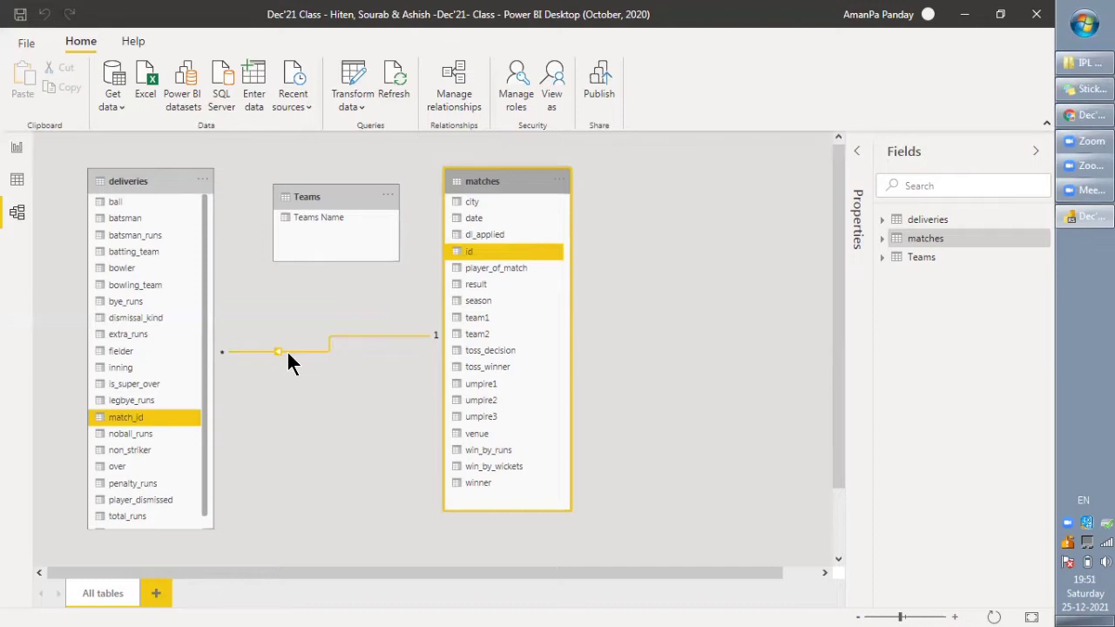
{"action": "right_click", "coordinate": [288, 352]}
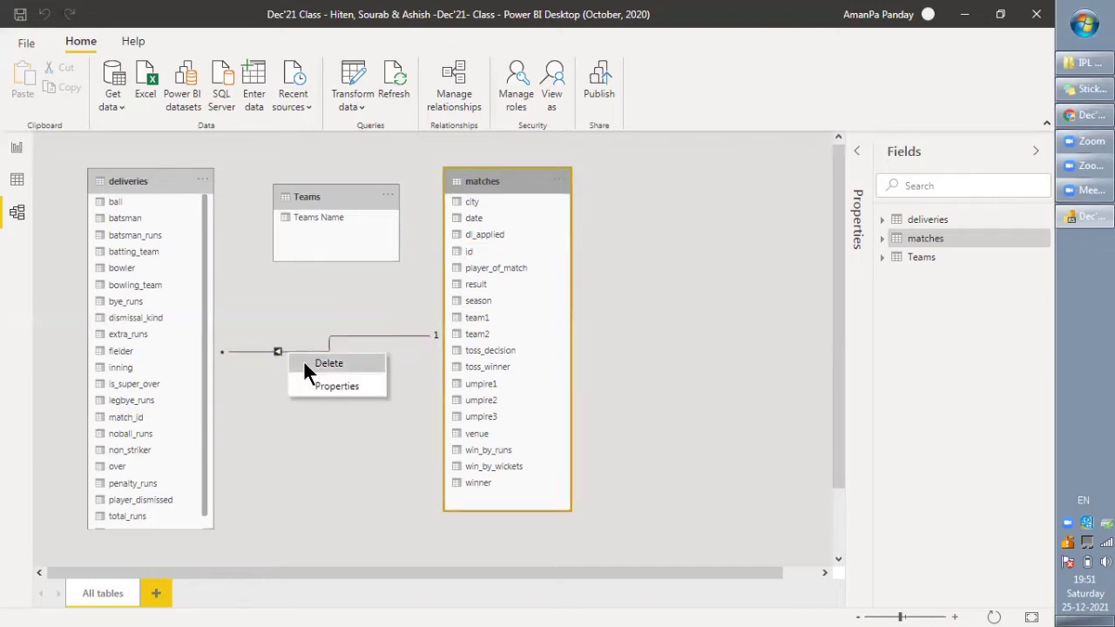
{"action": "left_click", "coordinate": [303, 363]}
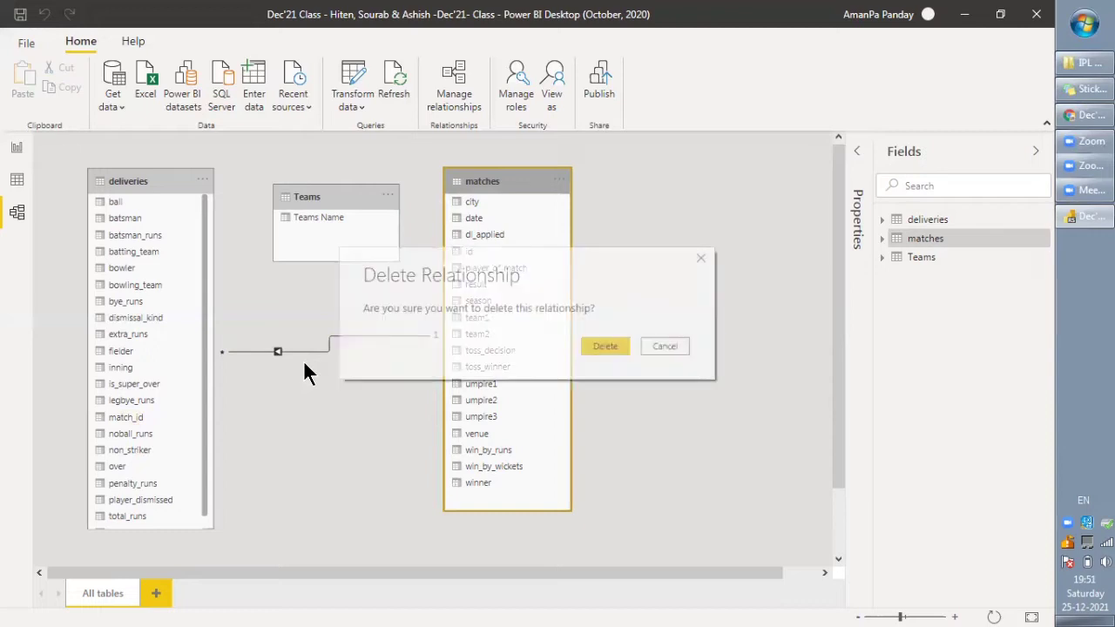
{"action": "left_click", "coordinate": [605, 347]}
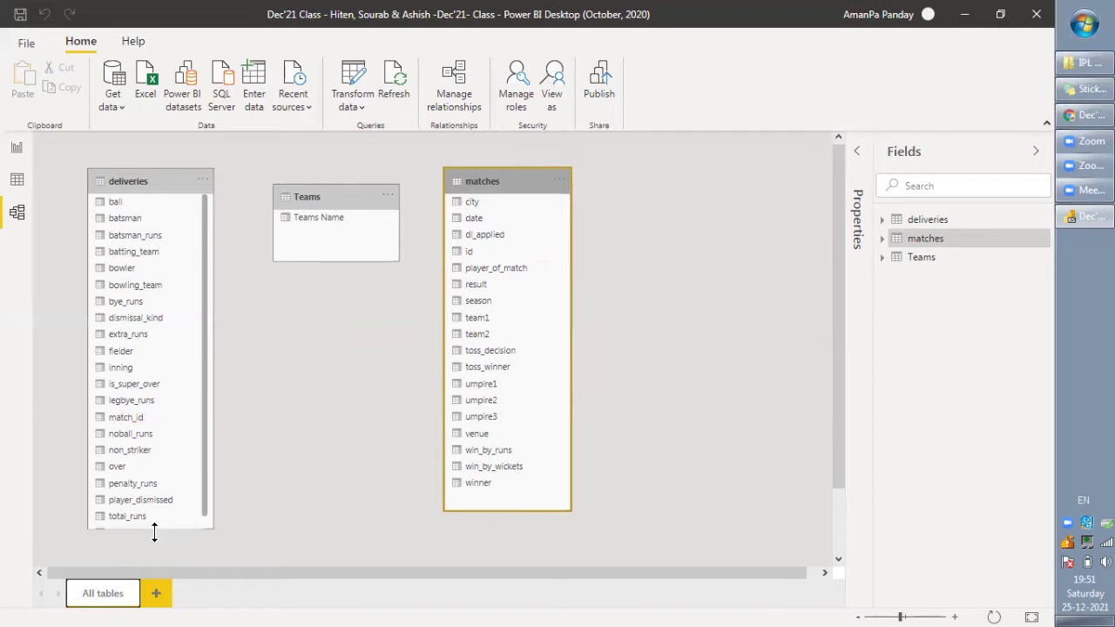
{"action": "left_click_drag", "start_coordinate": [154, 533], "coordinate": [153, 552]}
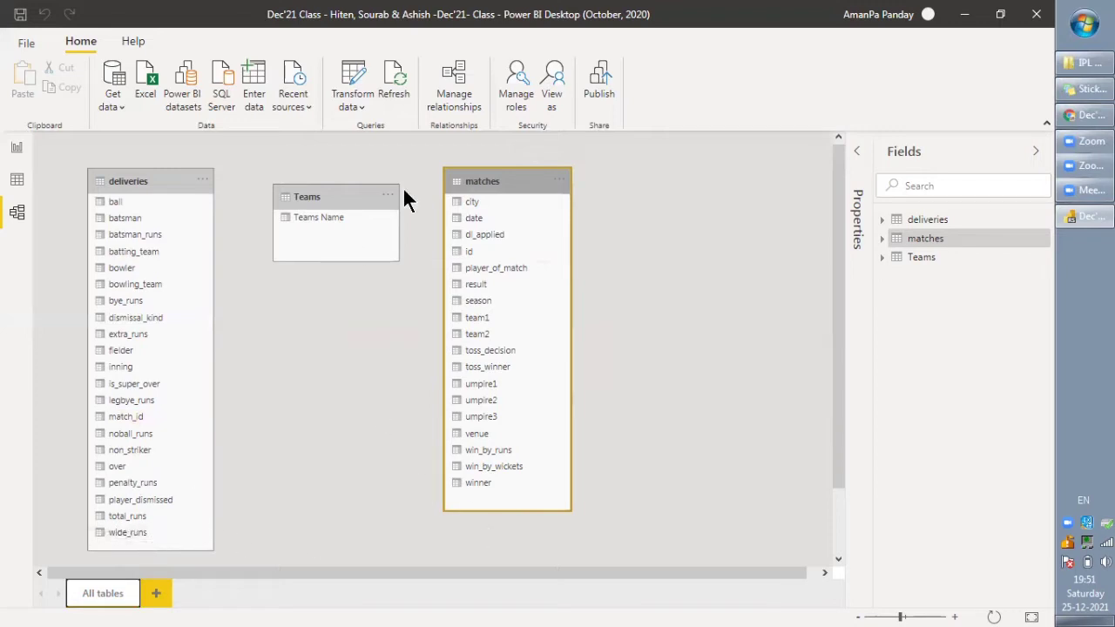
Run relationship autodetection from the relationship manager and dismiss its result
{"action": "left_click", "coordinate": [466, 92]}
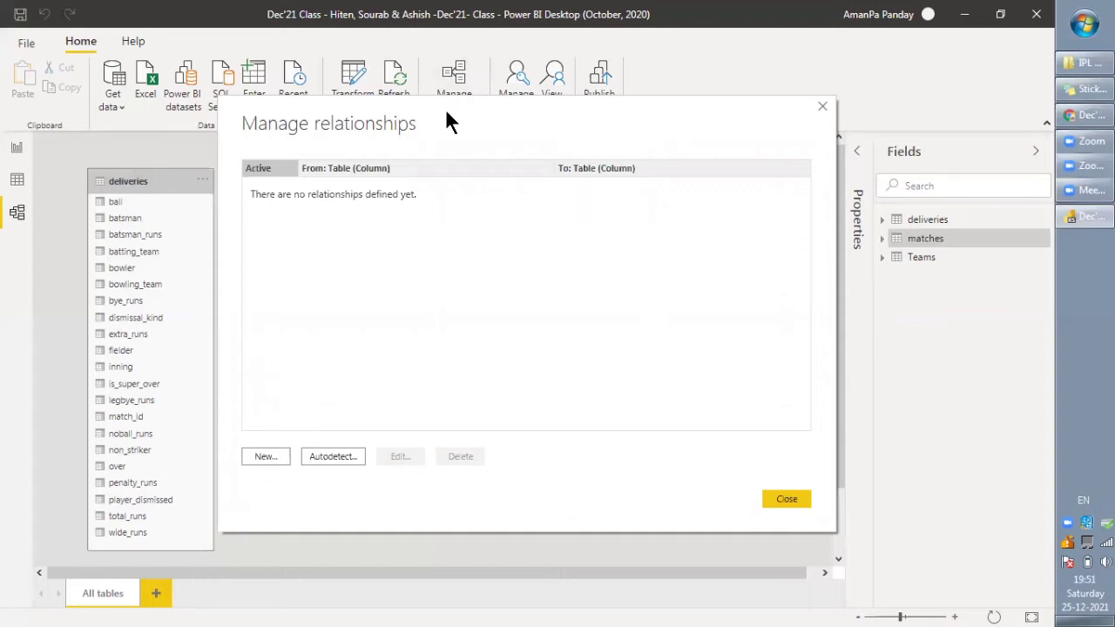
{"action": "left_click_drag", "start_coordinate": [445, 108], "coordinate": [460, 129]}
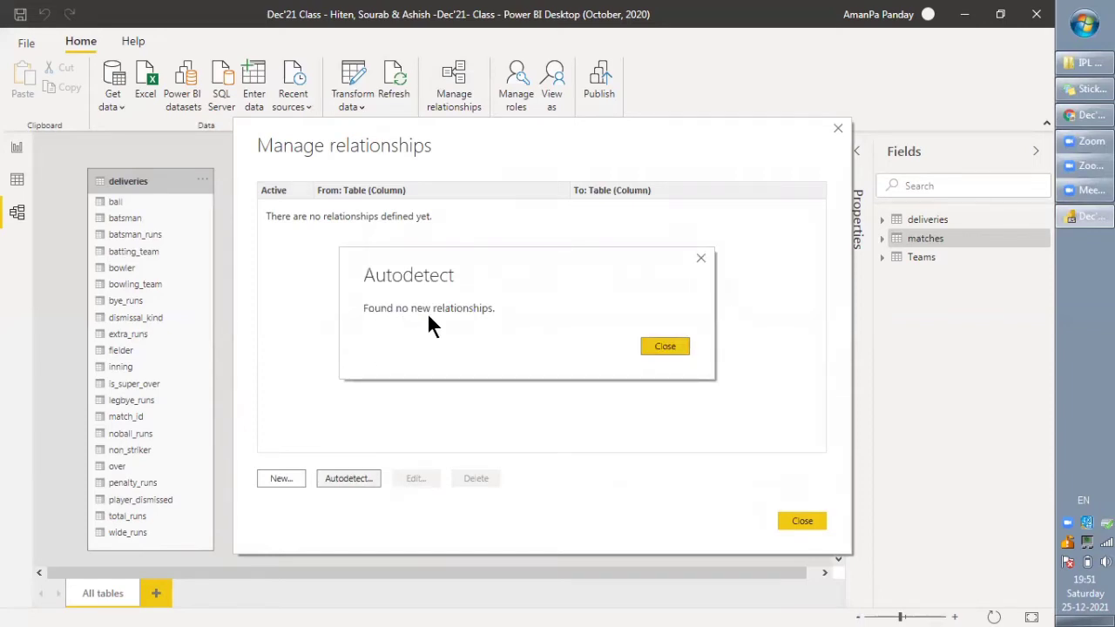
{"action": "left_click", "coordinate": [664, 347]}
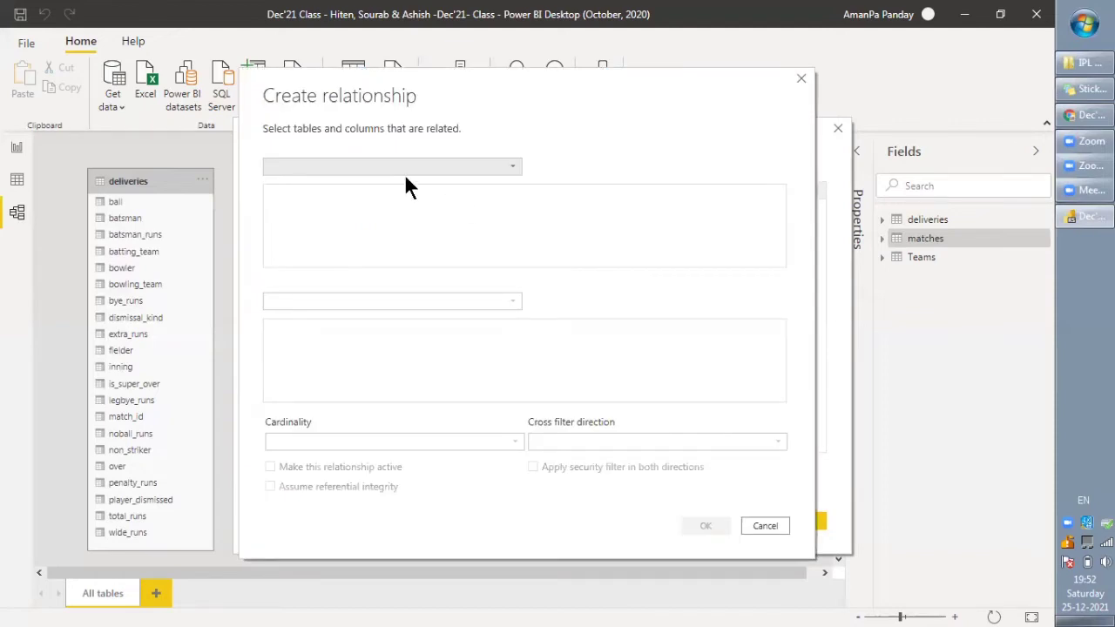
{"action": "left_click", "coordinate": [357, 166]}
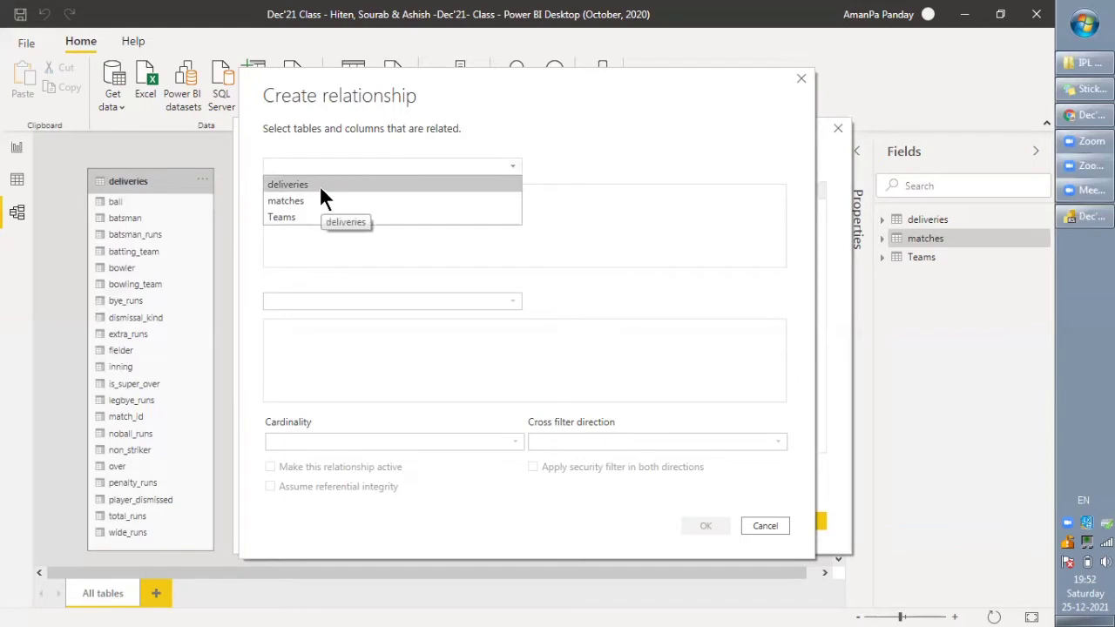
{"action": "left_click", "coordinate": [319, 185]}
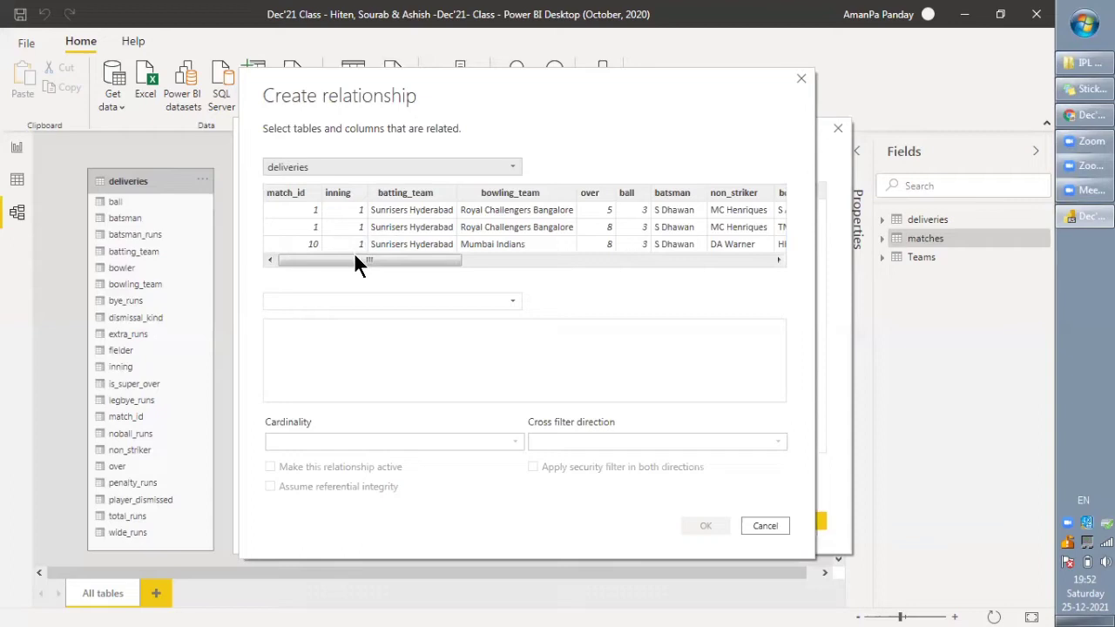
{"action": "mouse_move", "coordinate": [348, 257]}
{"action": "left_mouse_down"}
{"action": "mouse_move", "coordinate": [641, 262]}
{"action": "mouse_move", "coordinate": [417, 242]}
{"action": "mouse_move", "coordinate": [331, 248]}
{"action": "left_mouse_up"}
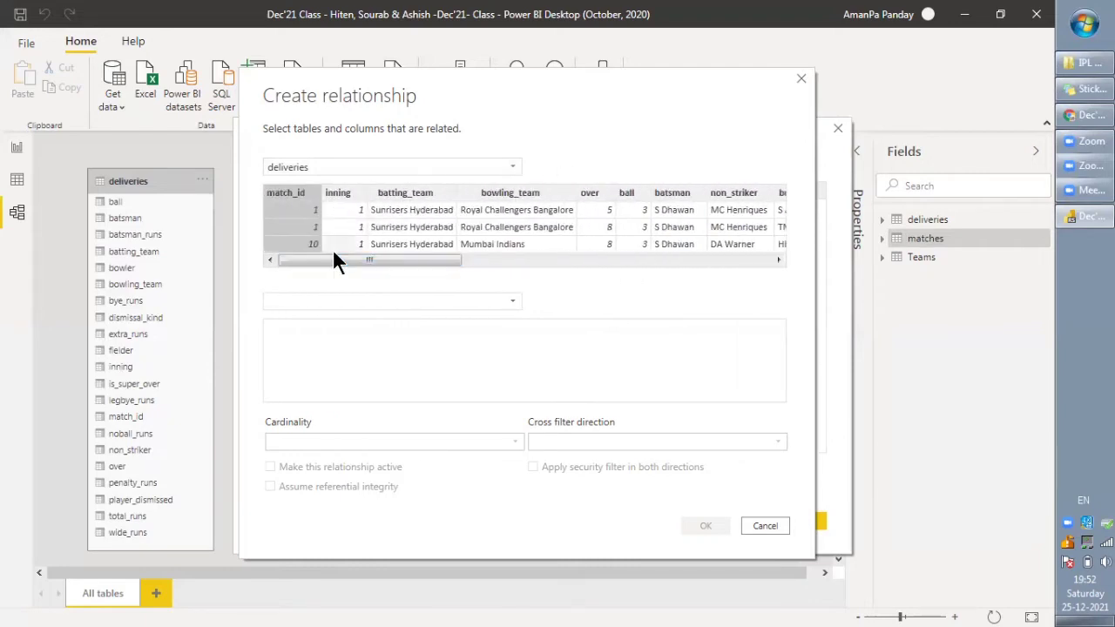
{"action": "left_click", "coordinate": [412, 192]}
{"action": "left_click", "coordinate": [296, 193]}
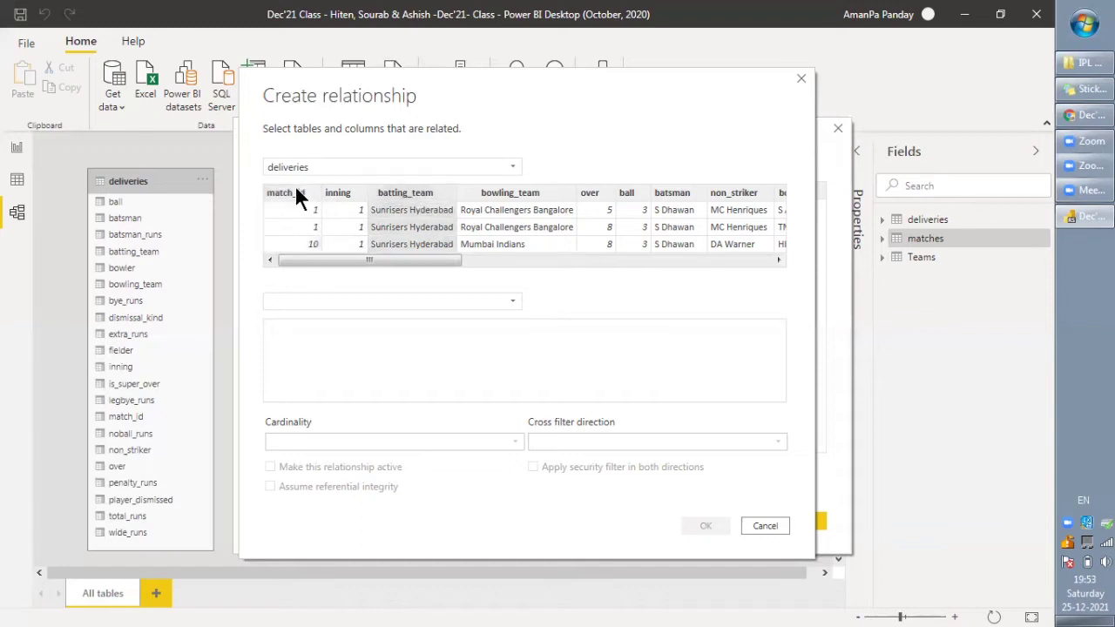
{"action": "left_click", "coordinate": [296, 193]}
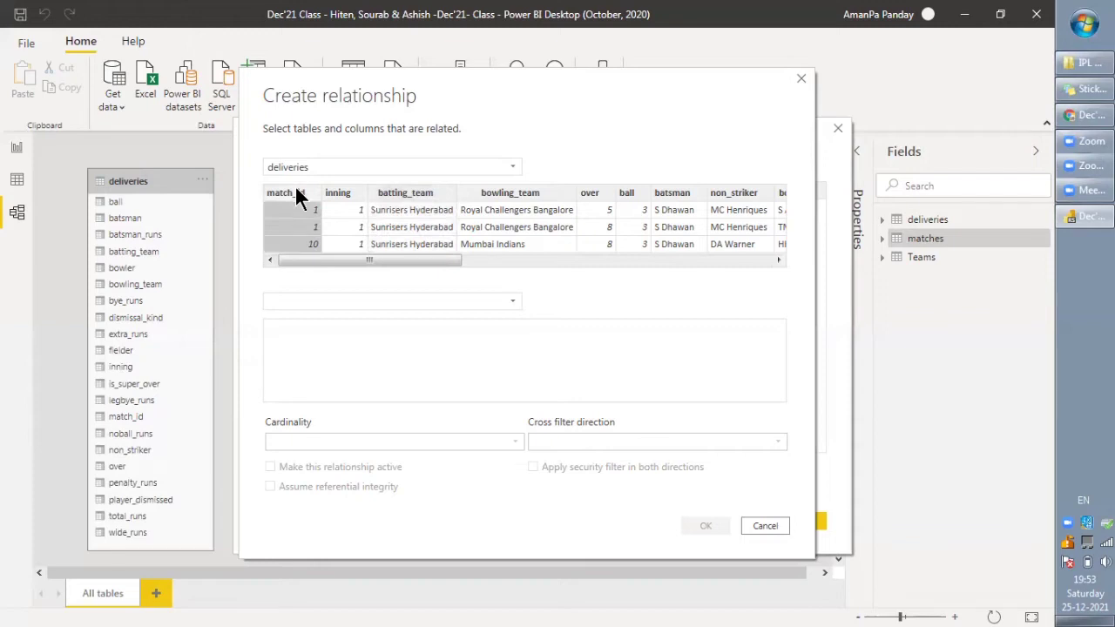
{"action": "left_click", "coordinate": [323, 304]}
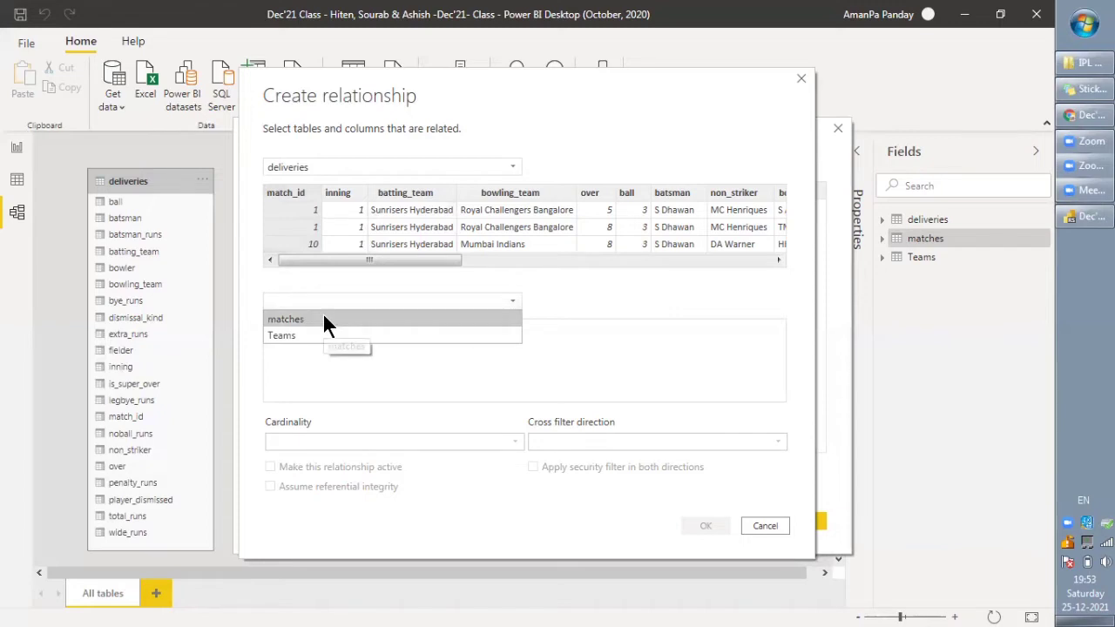
{"action": "left_click", "coordinate": [322, 316]}
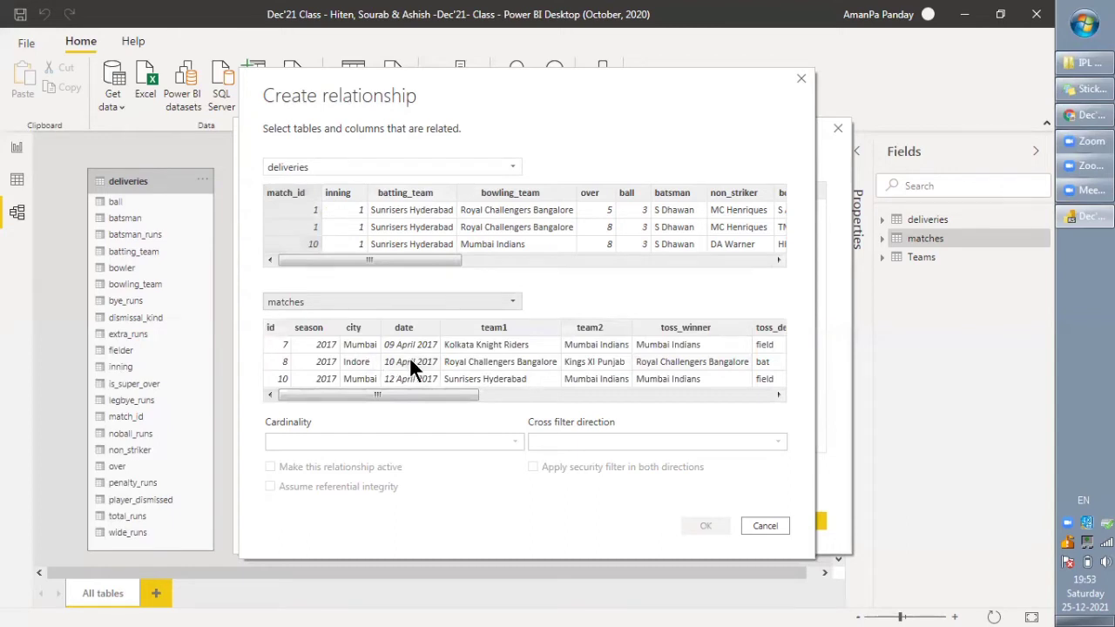
{"action": "left_click", "coordinate": [273, 328]}
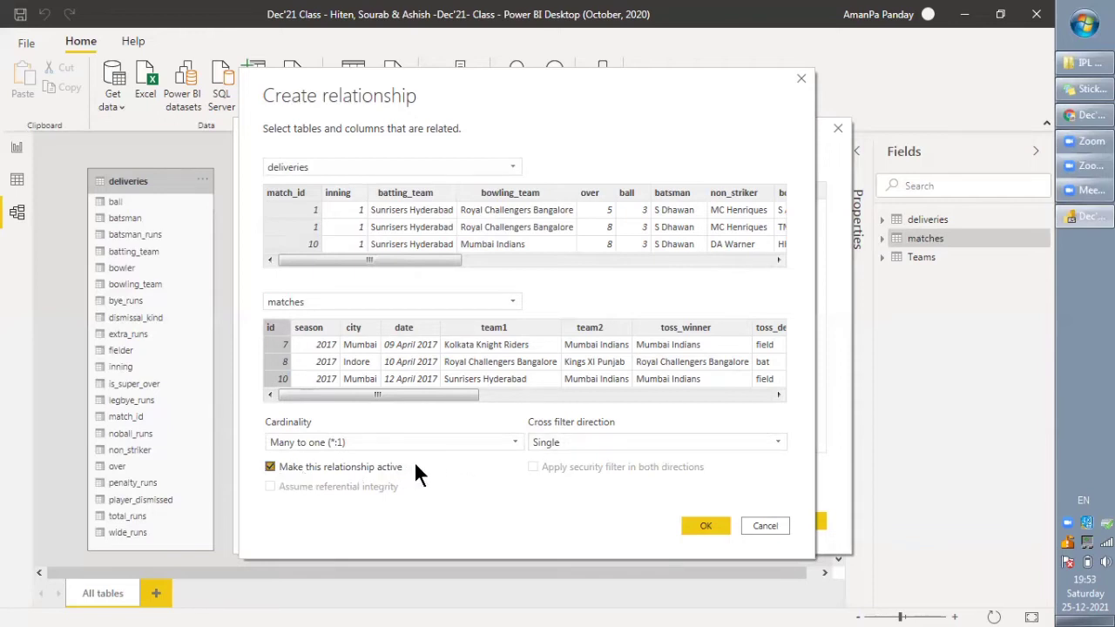
{"action": "left_click", "coordinate": [754, 527]}
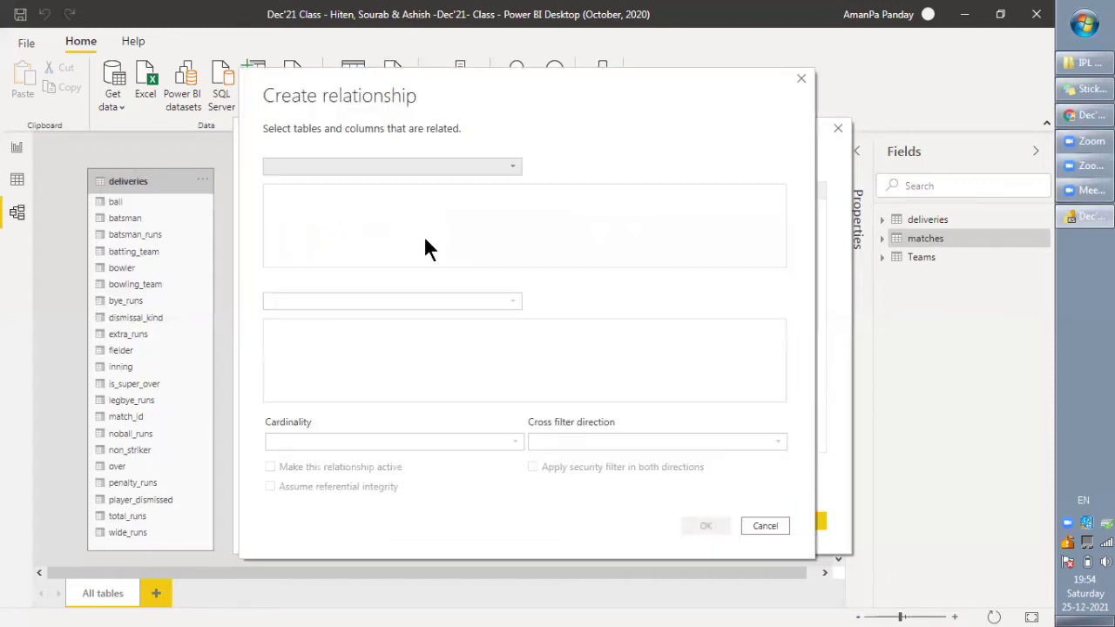
Define a new relationship from match_id in deliveries to id in matches, with Many to one (*:1) cardinality
{"action": "left_click", "coordinate": [394, 166]}
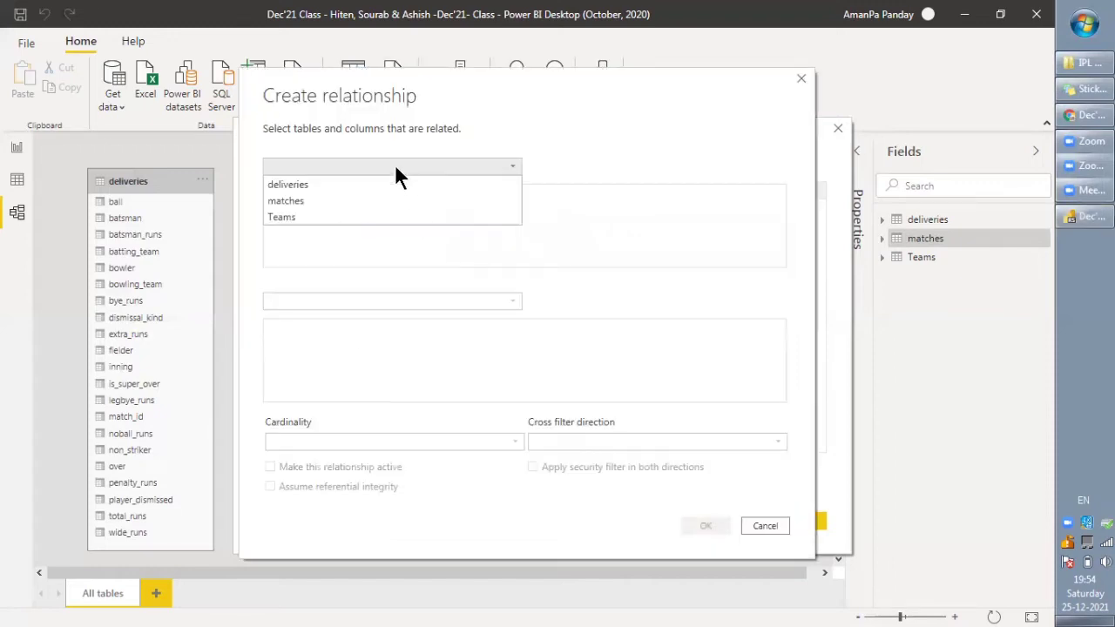
{"action": "left_click", "coordinate": [347, 184]}
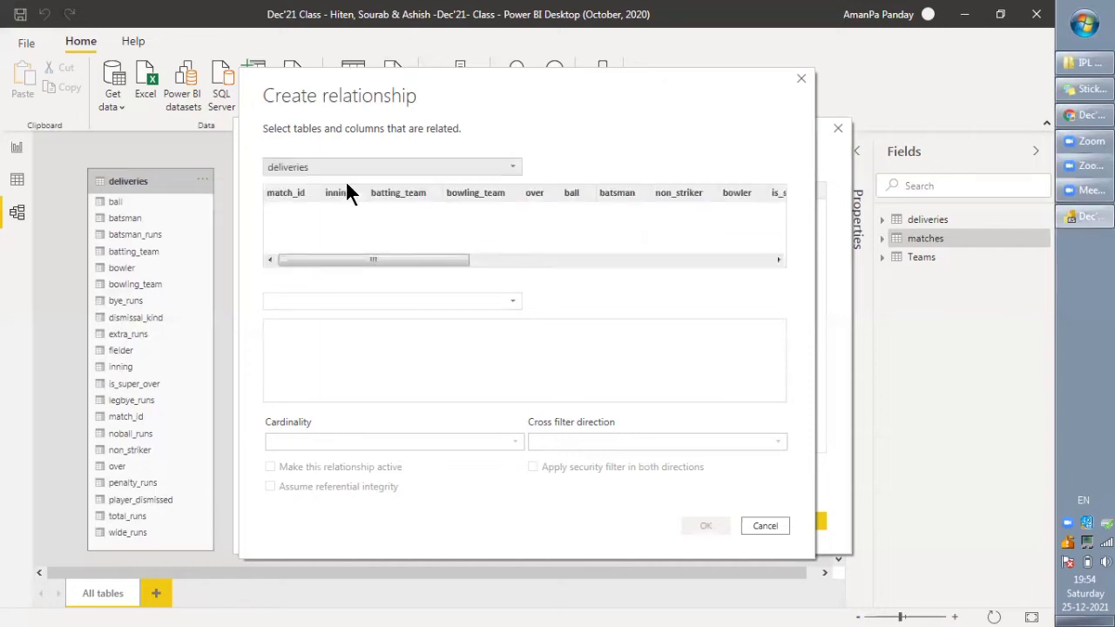
{"action": "left_click", "coordinate": [287, 193]}
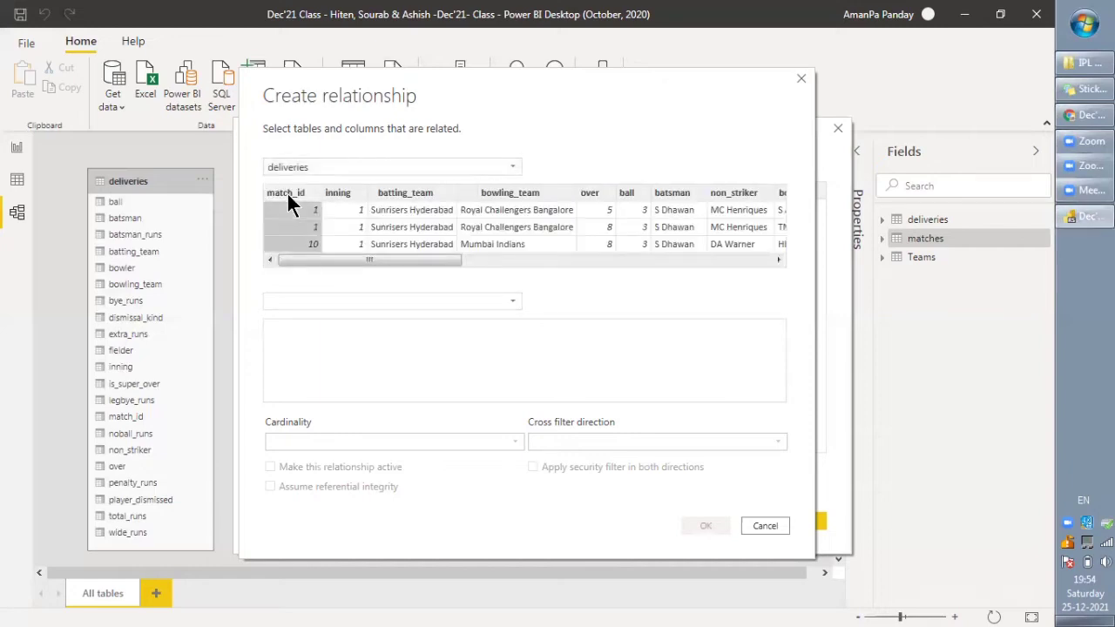
{"action": "left_click", "coordinate": [339, 302]}
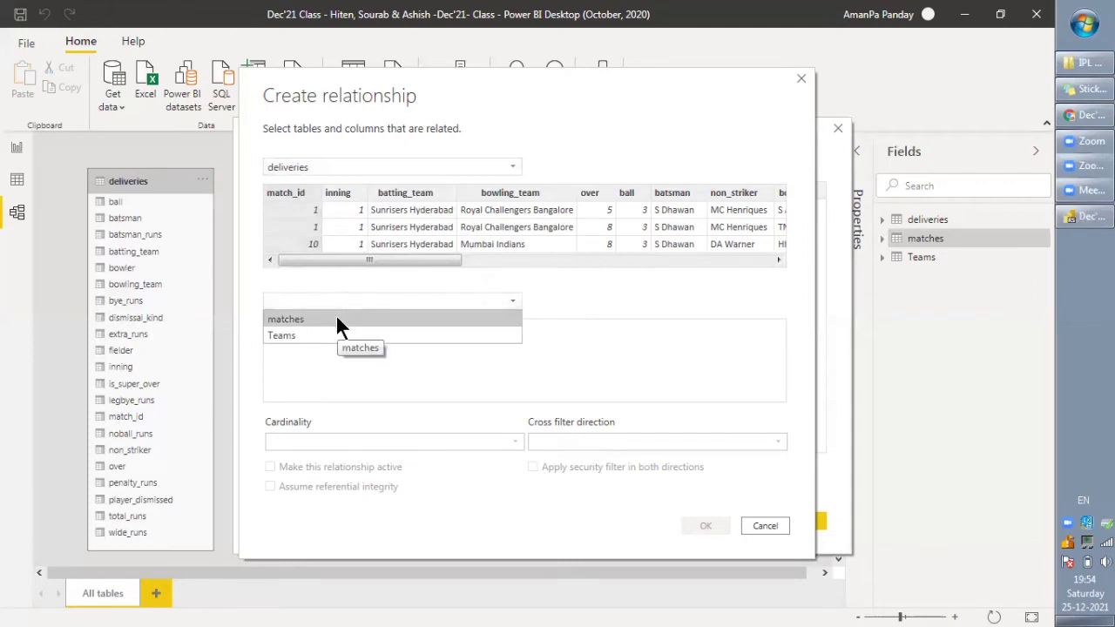
{"action": "left_click", "coordinate": [339, 320]}
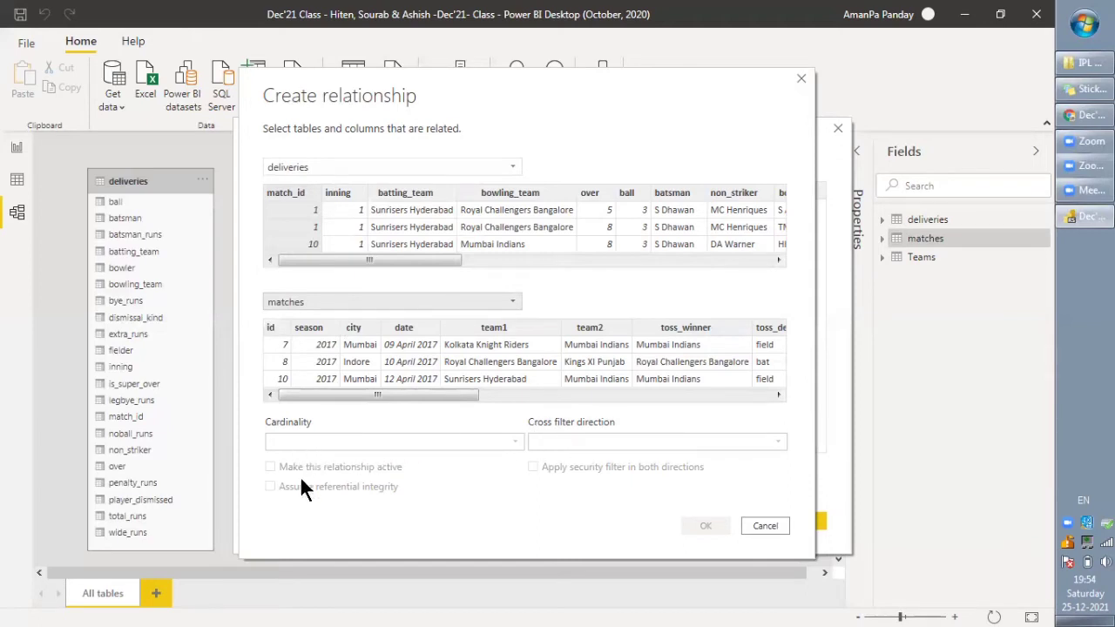
{"action": "left_click", "coordinate": [273, 324]}
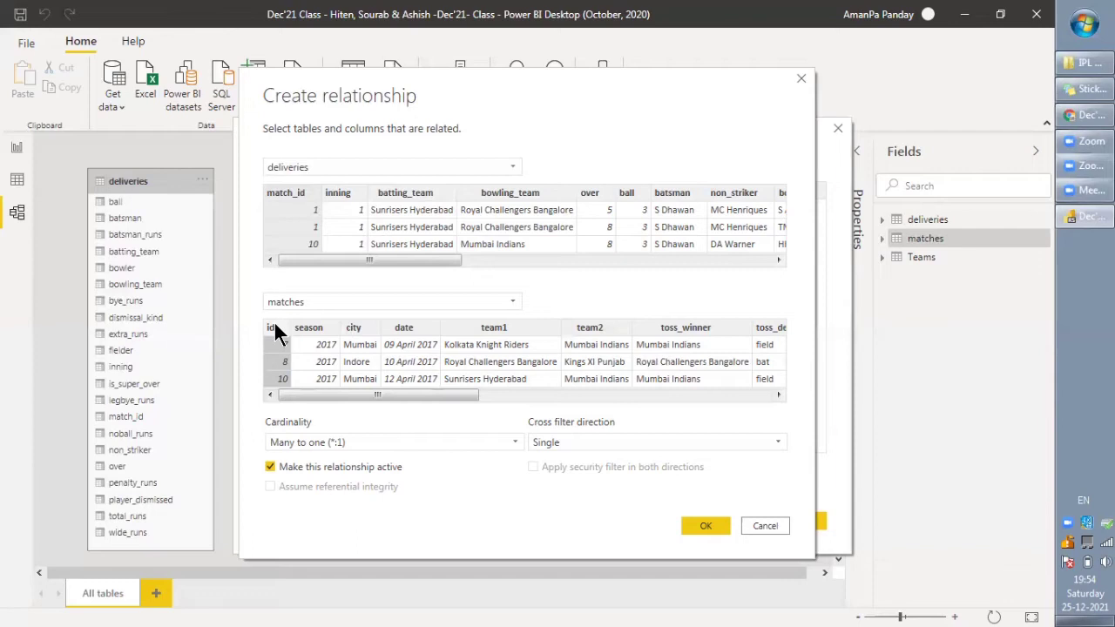
{"action": "left_click", "coordinate": [319, 441]}
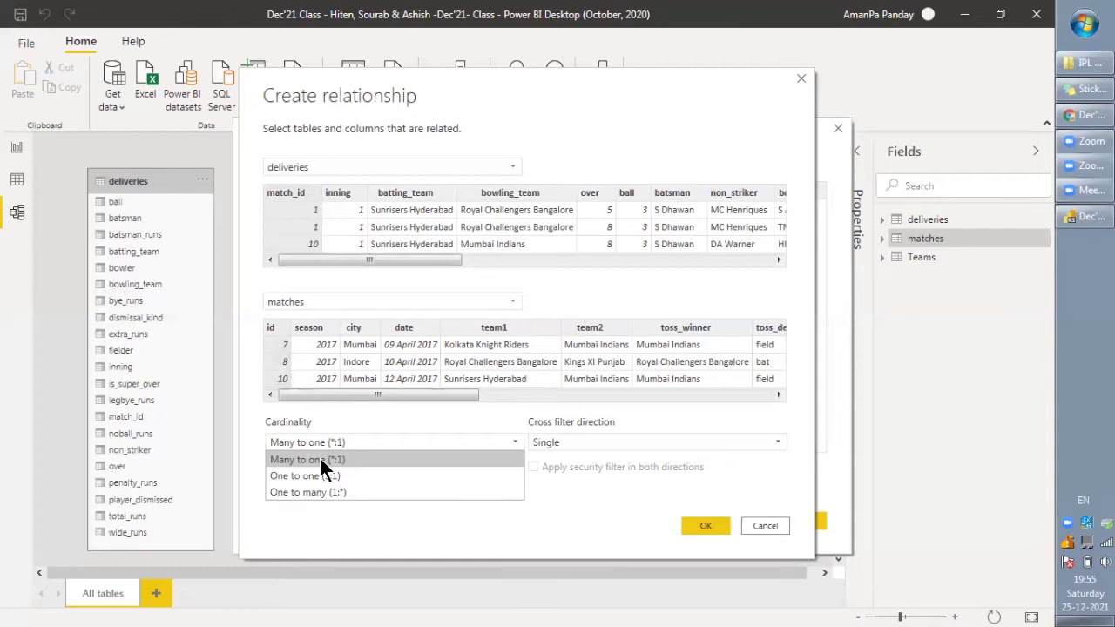
{"action": "left_click", "coordinate": [321, 459]}
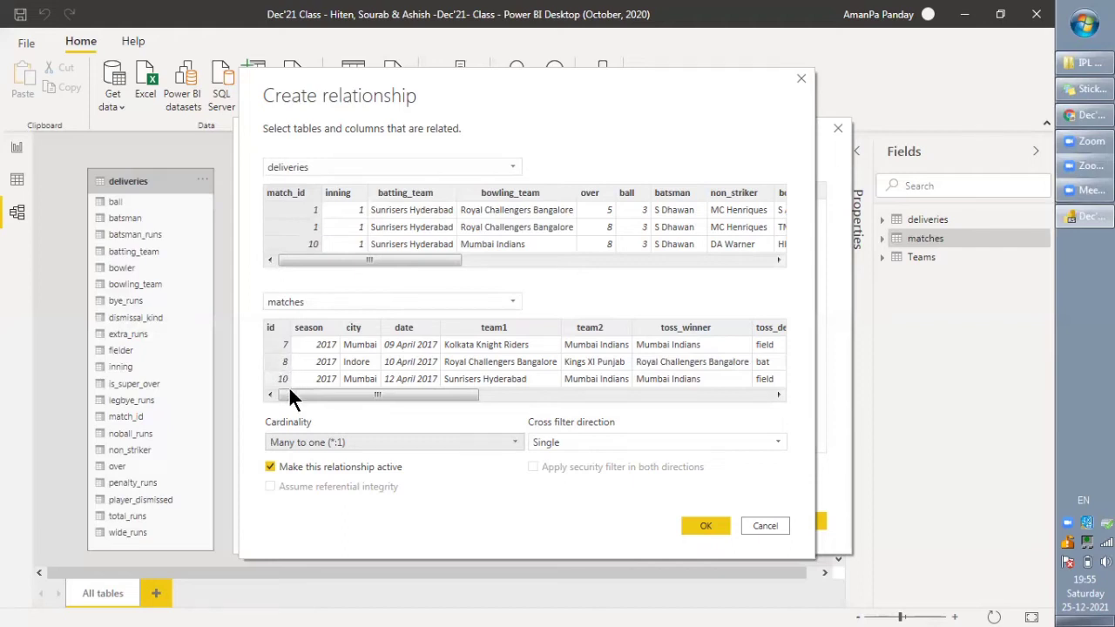
Examine the cardinality options offered for the relationship between deliveries and matches, keeping Many to one (*:1)
{"action": "left_click", "coordinate": [319, 442]}
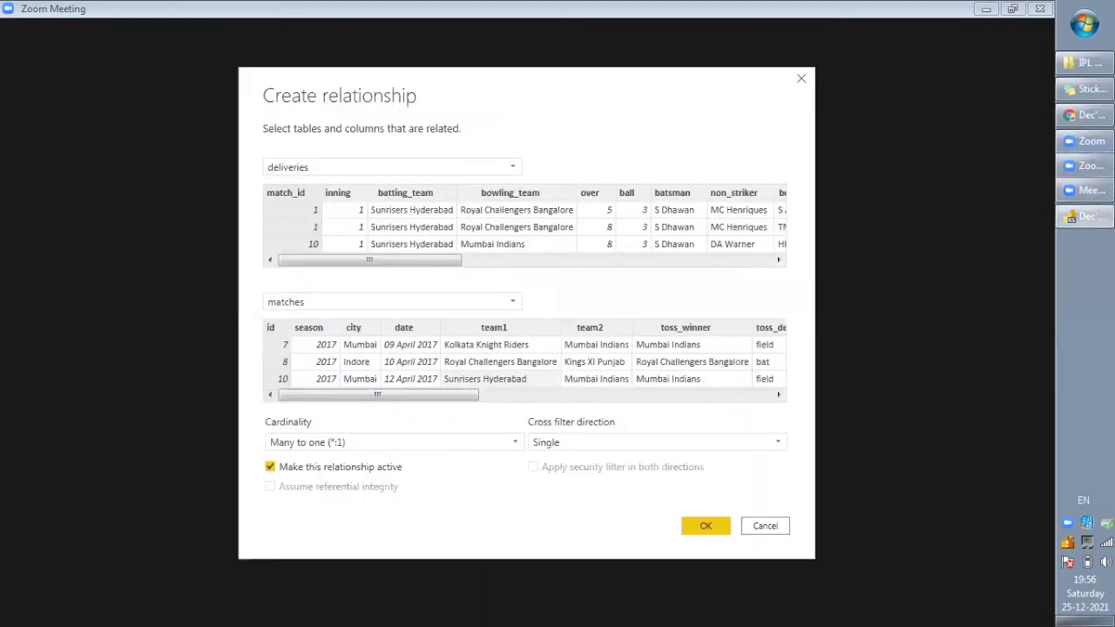
{"action": "left_click", "coordinate": [1084, 219]}
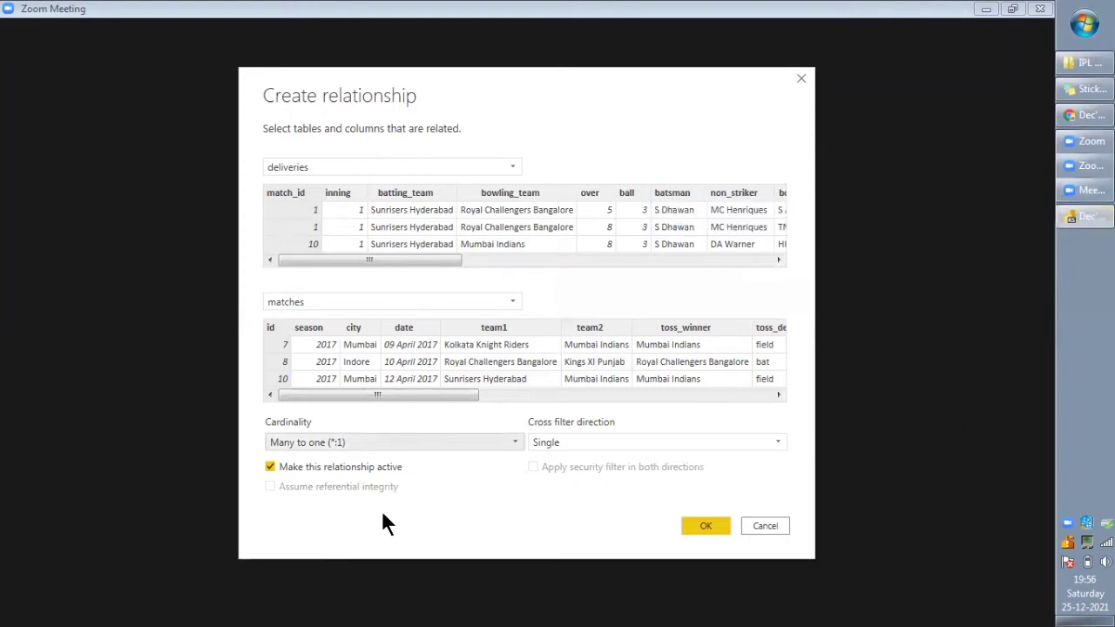
{"action": "left_click", "coordinate": [358, 442]}
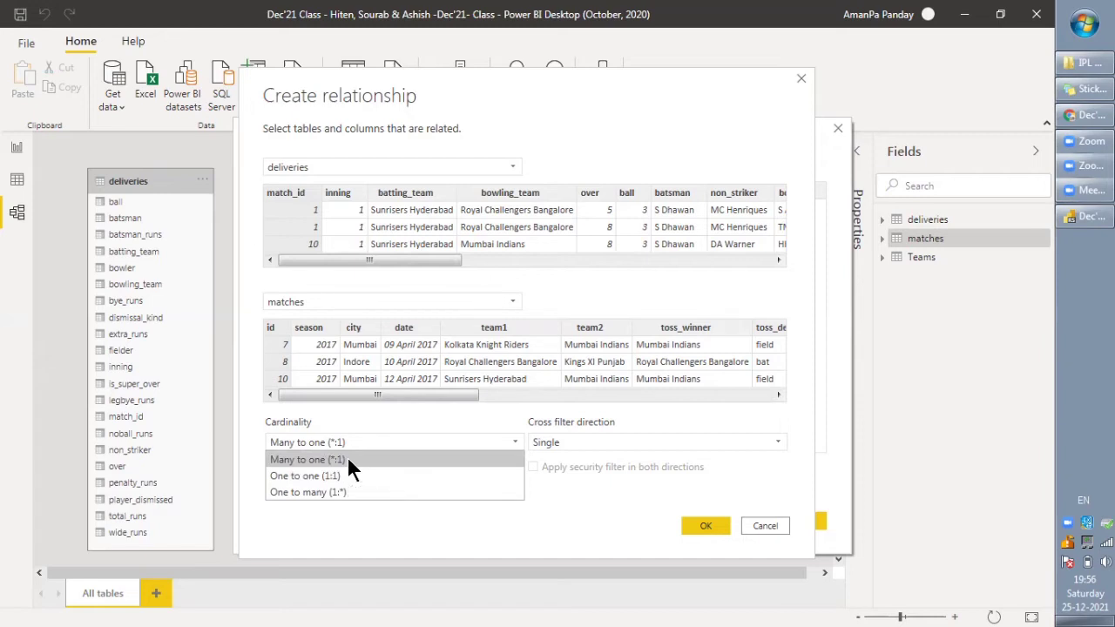
{"action": "left_click", "coordinate": [348, 460]}
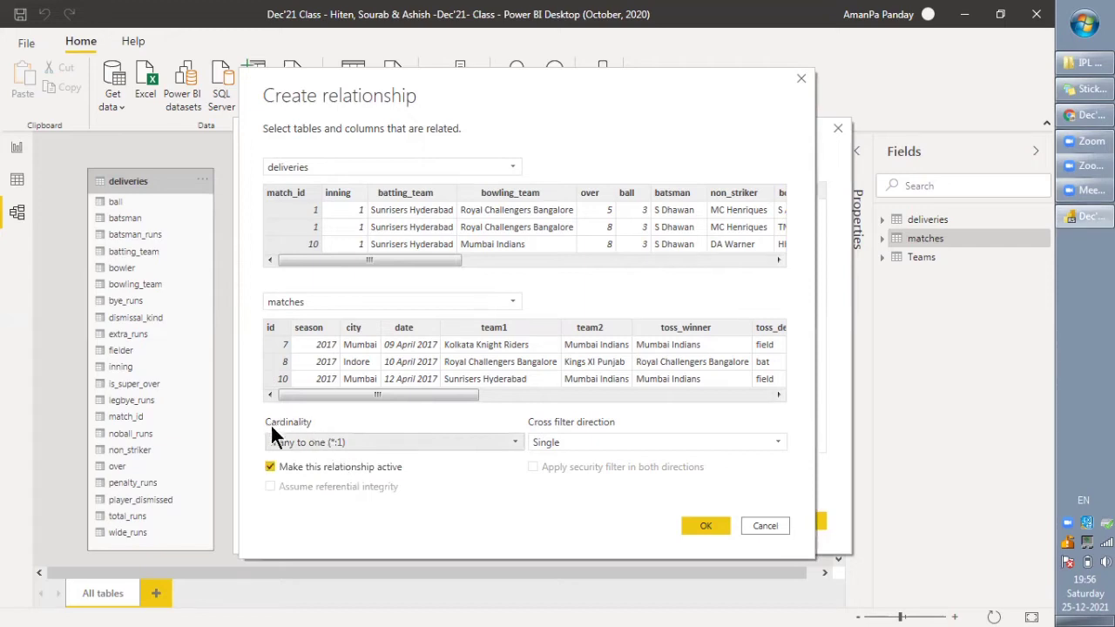
{"action": "left_click", "coordinate": [338, 445]}
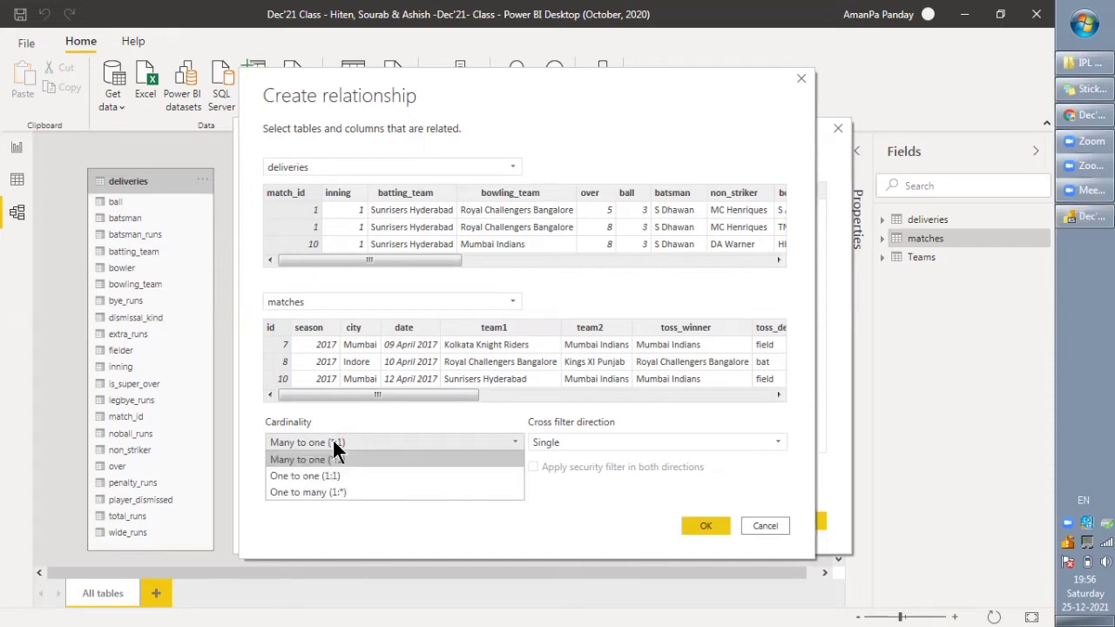
{"action": "left_click", "coordinate": [333, 425]}
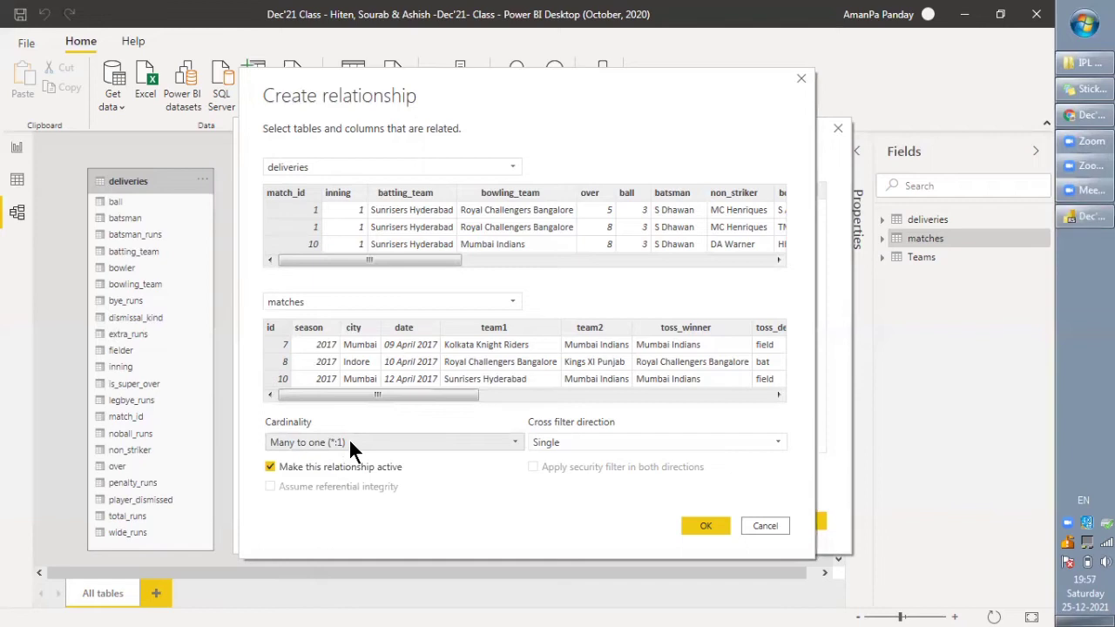
{"action": "left_click", "coordinate": [348, 438]}
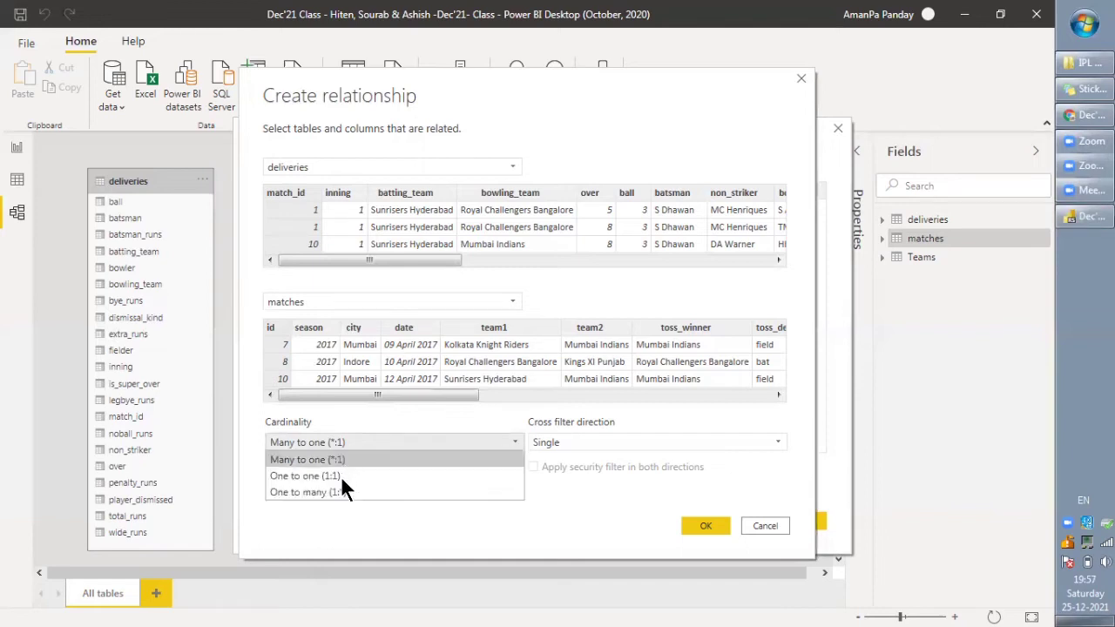
{"action": "left_click", "coordinate": [356, 415]}
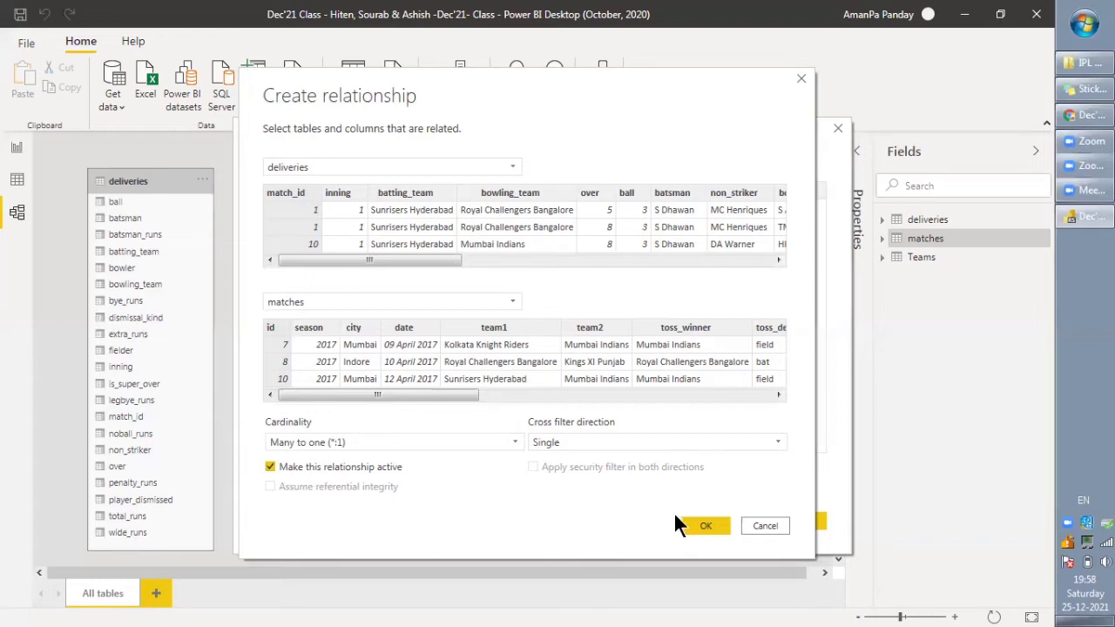
Confirm the new relationship between deliveries and matches and close the relationship manager
{"action": "left_click", "coordinate": [701, 527]}
{"action": "left_click", "coordinate": [691, 523]}
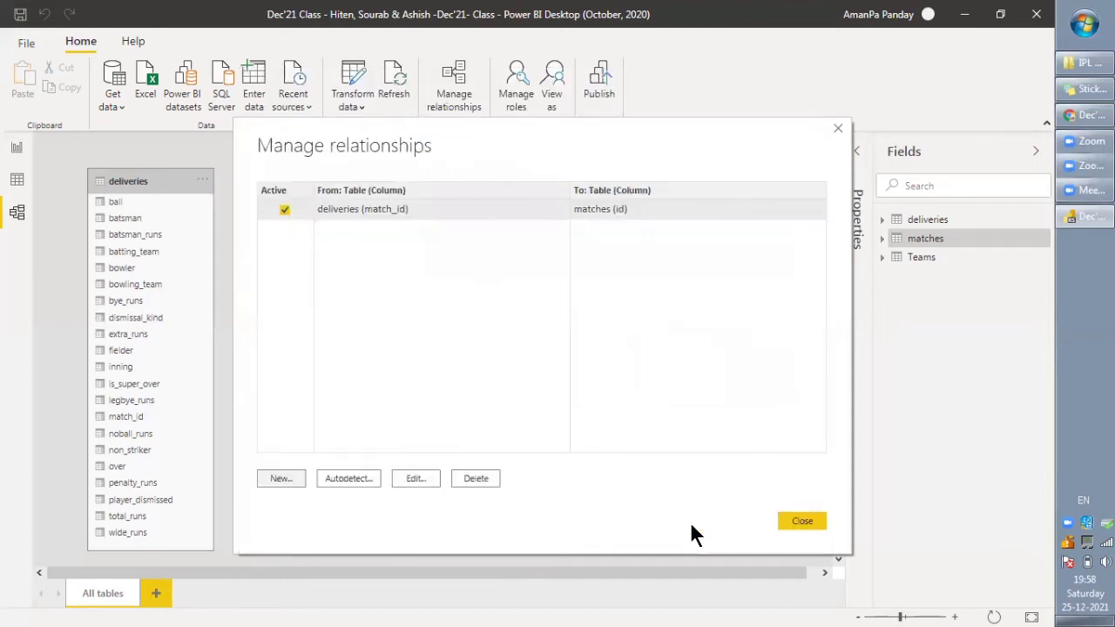
{"action": "left_click", "coordinate": [794, 521]}
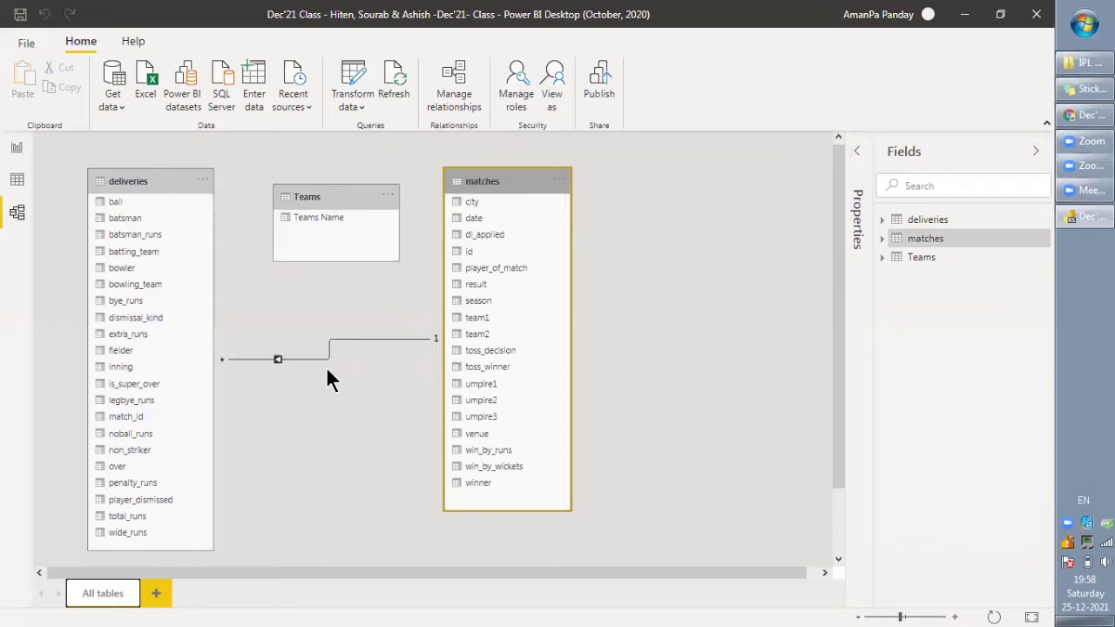
Inspect the relationship between deliveries and matches in the diagram and in the relationship manager
{"action": "left_click", "coordinate": [277, 360]}
{"action": "left_click", "coordinate": [508, 293]}
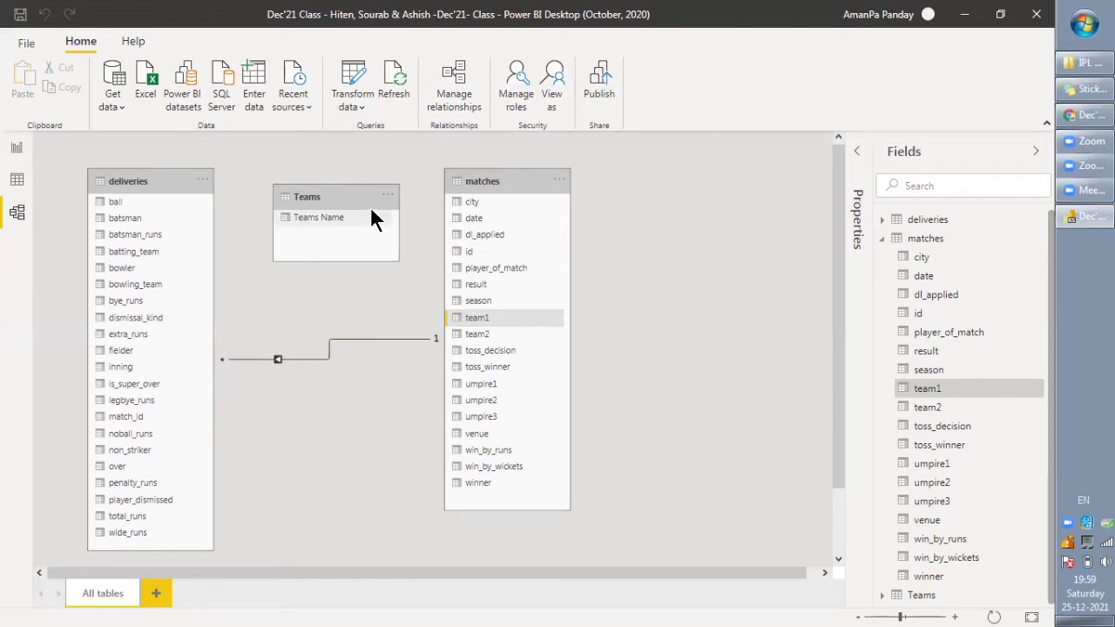
{"action": "left_click", "coordinate": [451, 89]}
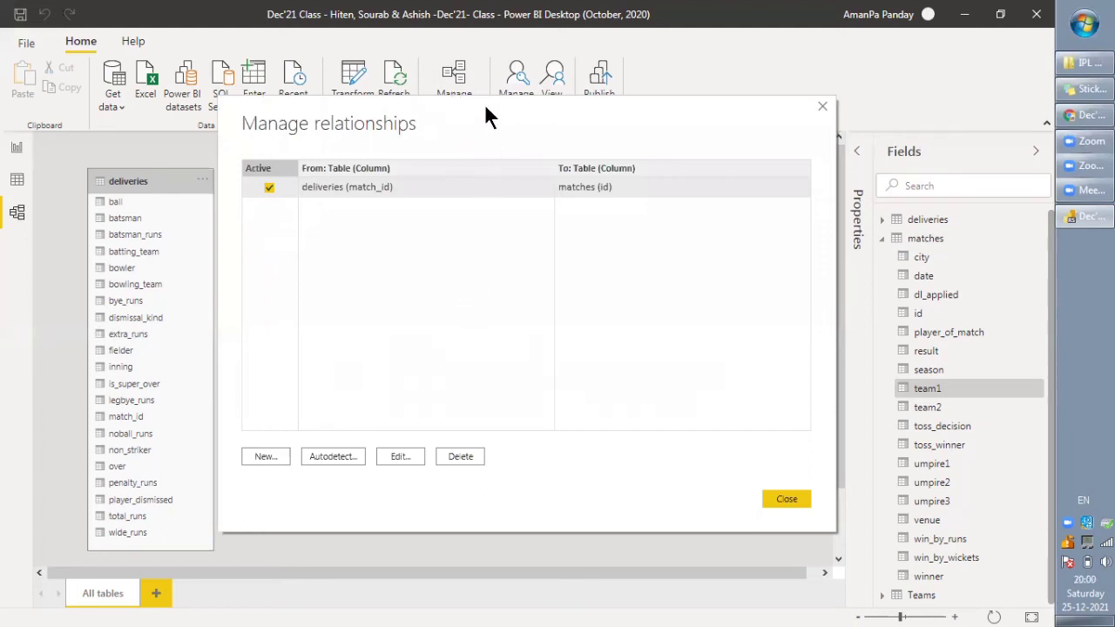
{"action": "left_click_drag", "start_coordinate": [489, 105], "coordinate": [522, 108]}
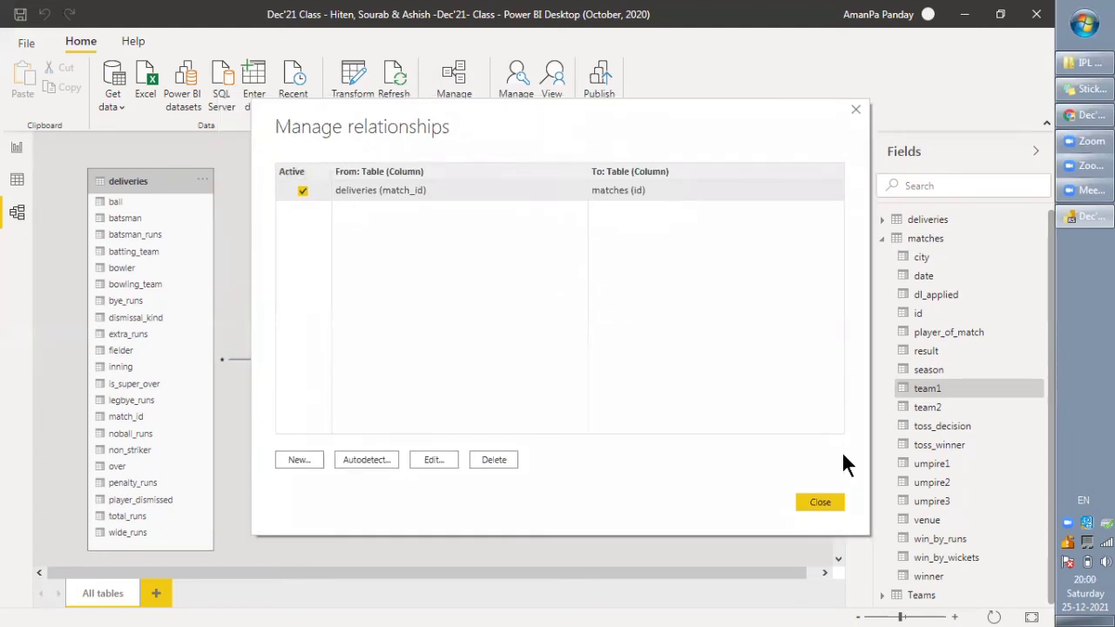
{"action": "left_click", "coordinate": [819, 502]}
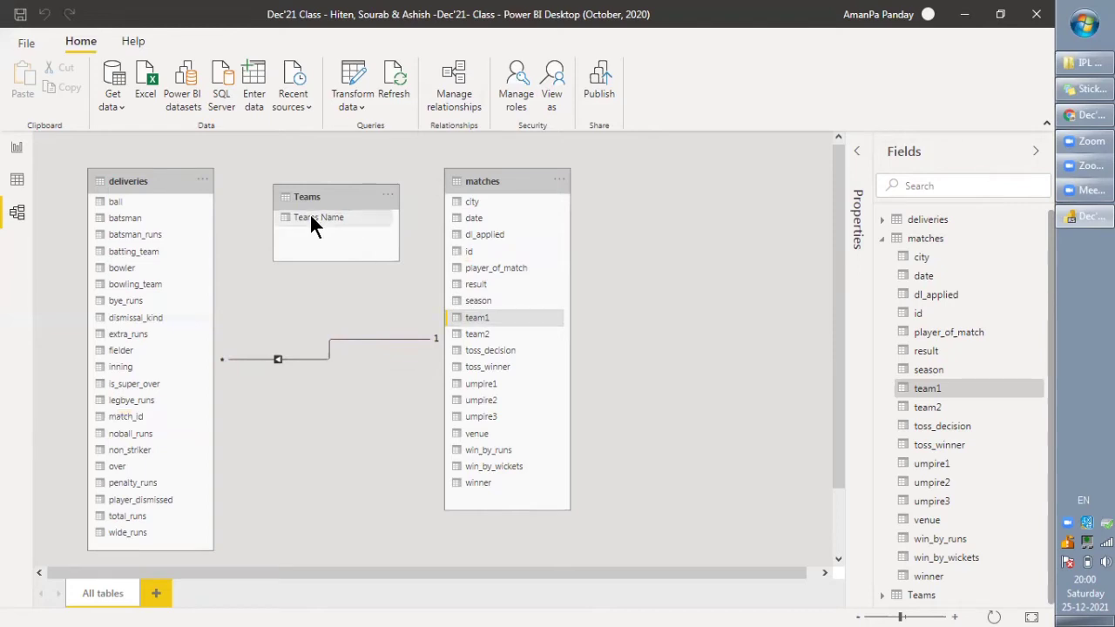
Relate Teams Name in Teams to batting_team in deliveries, and space the Teams and matches tables farther from deliveries
{"action": "left_click_drag", "start_coordinate": [311, 218], "coordinate": [158, 252]}
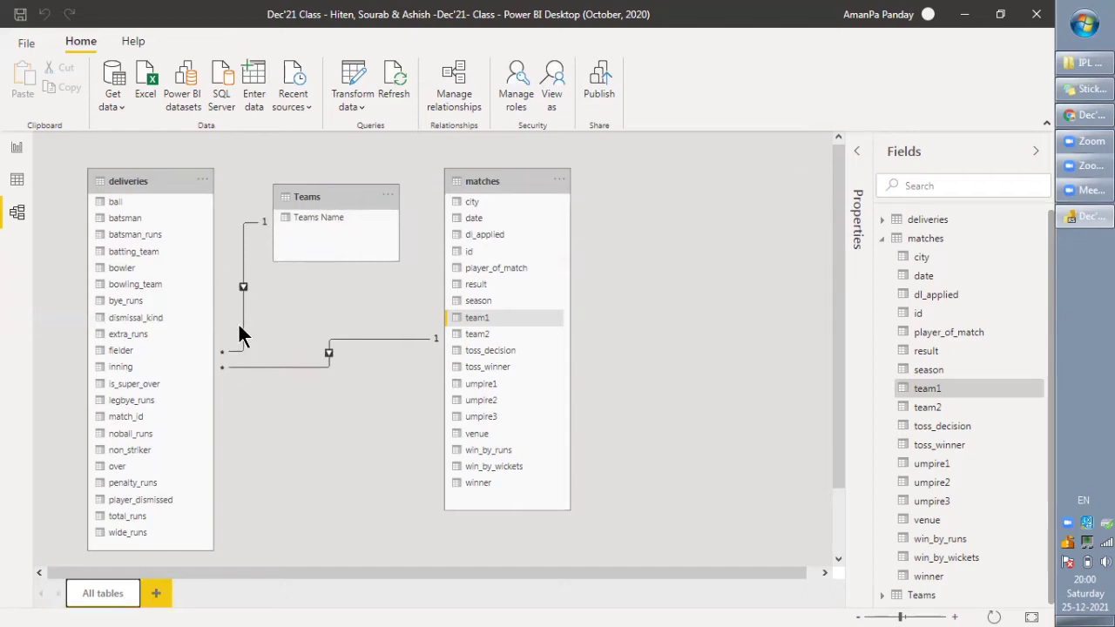
{"action": "left_click_drag", "start_coordinate": [509, 174], "coordinate": [677, 157]}
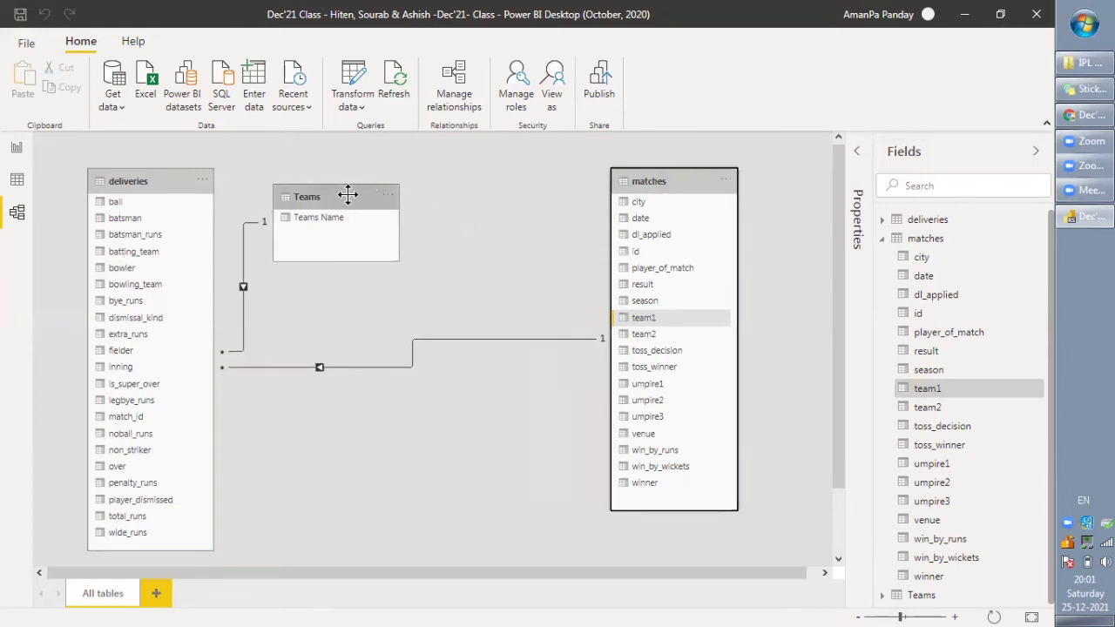
{"action": "left_click_drag", "start_coordinate": [351, 194], "coordinate": [430, 188]}
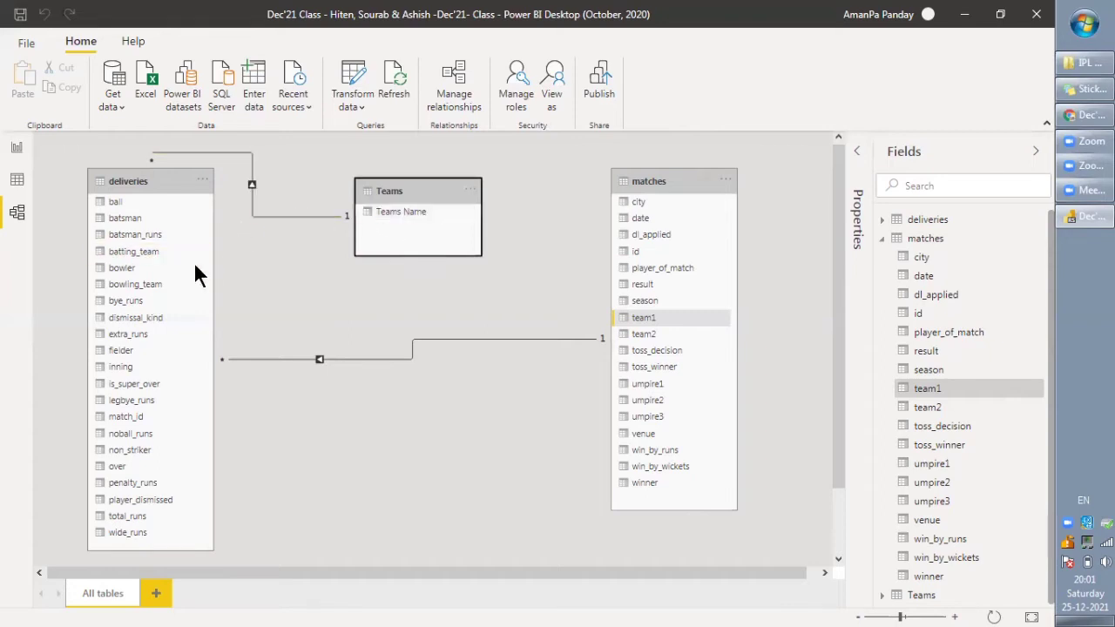
Compare the team columns in the data of Teams, matches and deliveries, including team1 and batting_team
{"action": "left_click", "coordinate": [16, 178]}
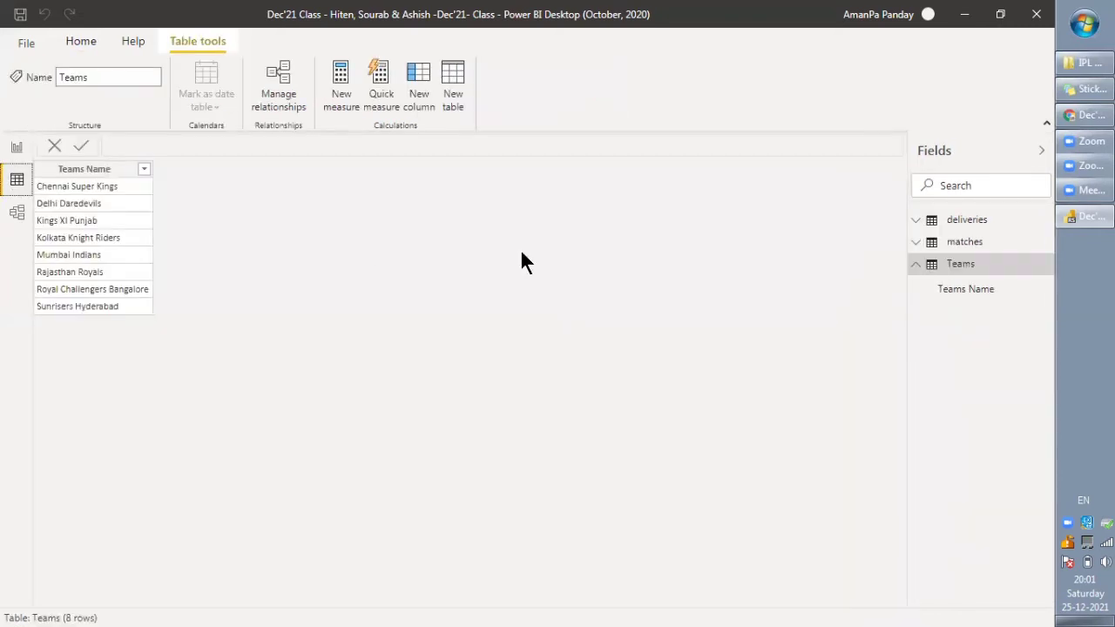
{"action": "left_click", "coordinate": [967, 243]}
{"action": "left_click", "coordinate": [967, 243]}
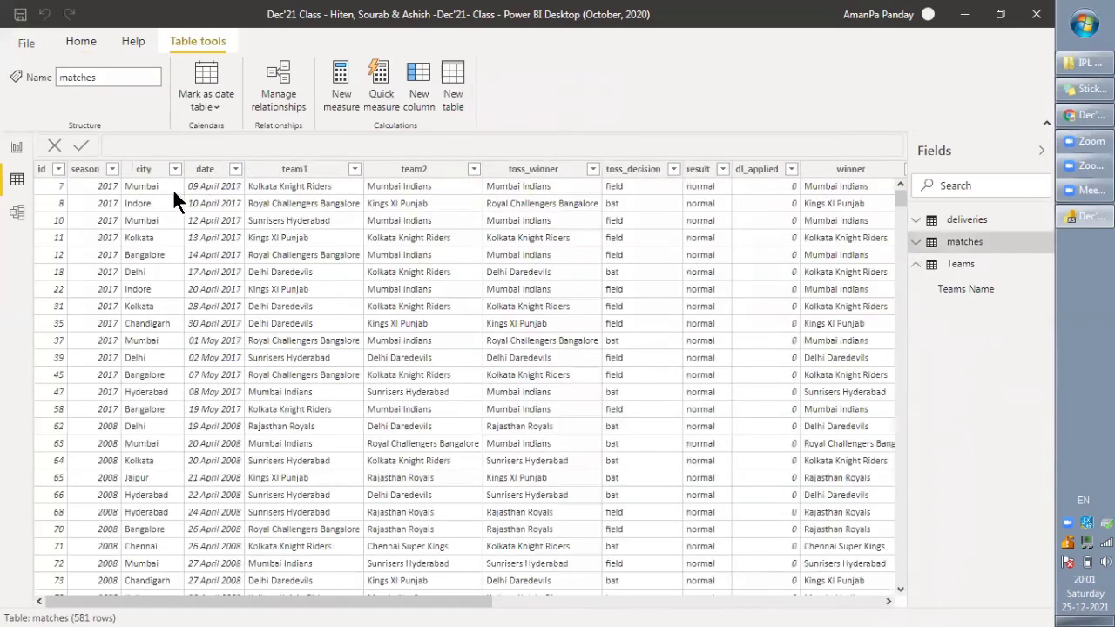
{"action": "left_click", "coordinate": [278, 178]}
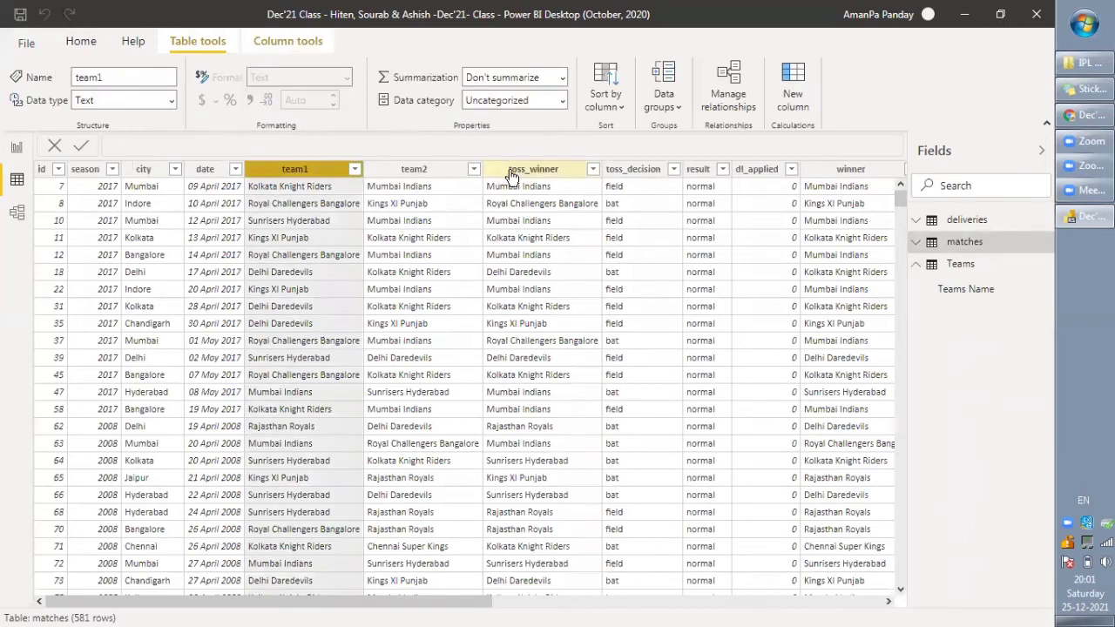
{"action": "left_click", "coordinate": [967, 220]}
{"action": "left_click", "coordinate": [967, 219]}
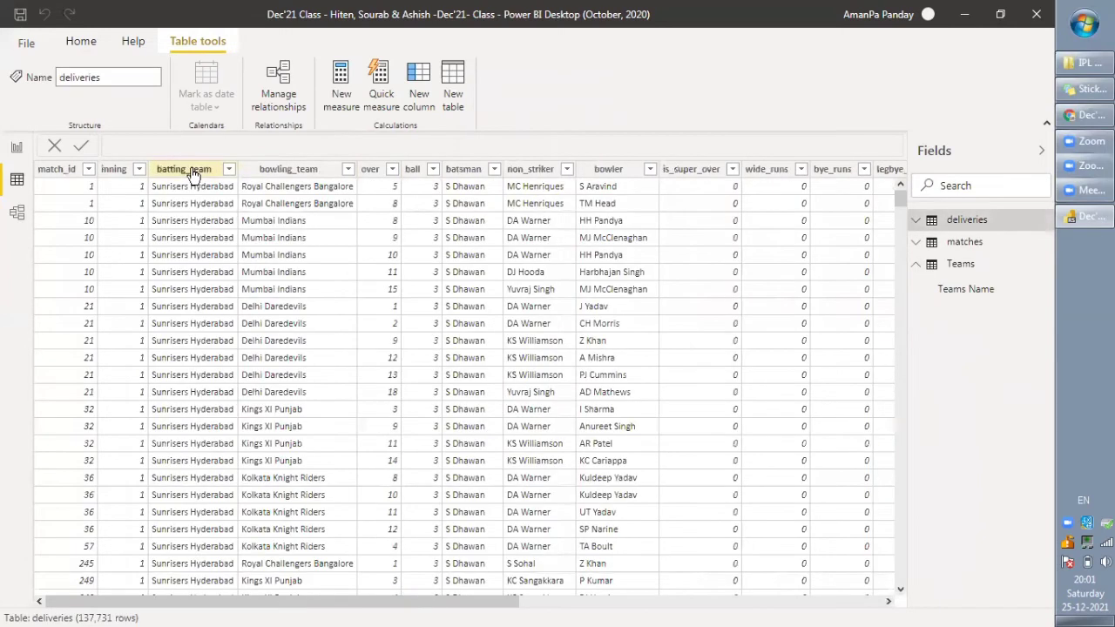
{"action": "left_click", "coordinate": [192, 174]}
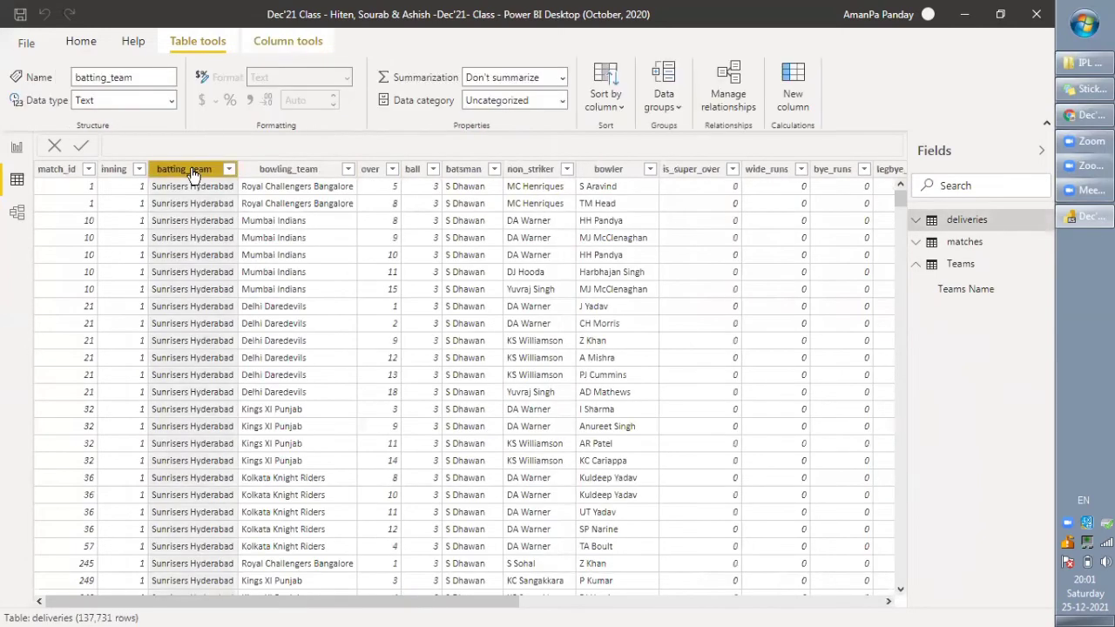
Relate Teams Name in Teams to bowling_team in deliveries and to team1 in matches
{"action": "left_click", "coordinate": [16, 216]}
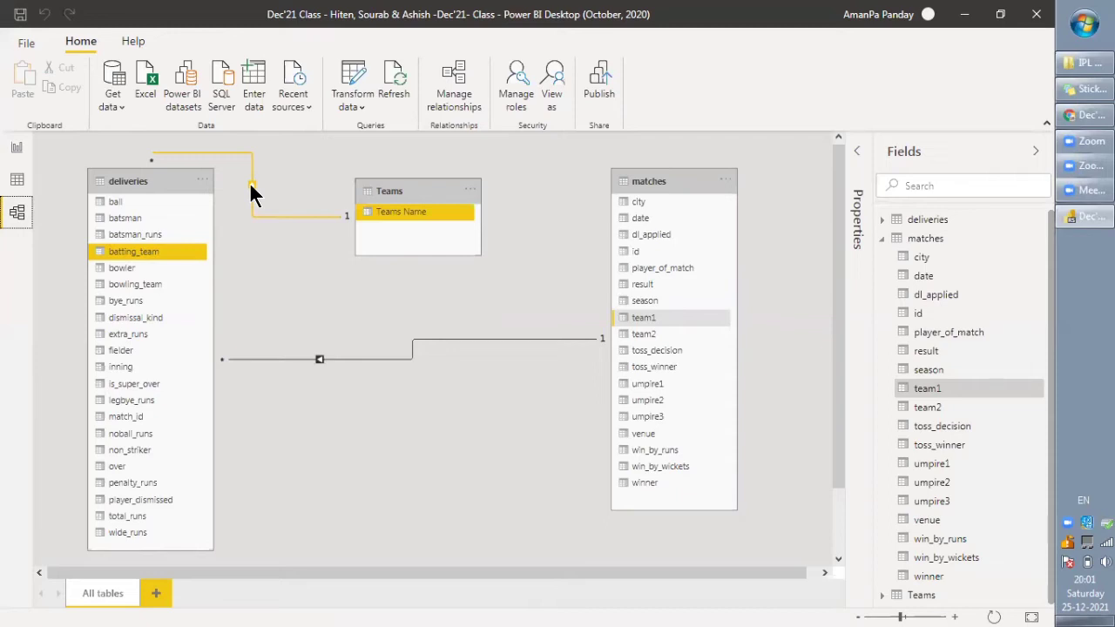
{"action": "left_click", "coordinate": [319, 315]}
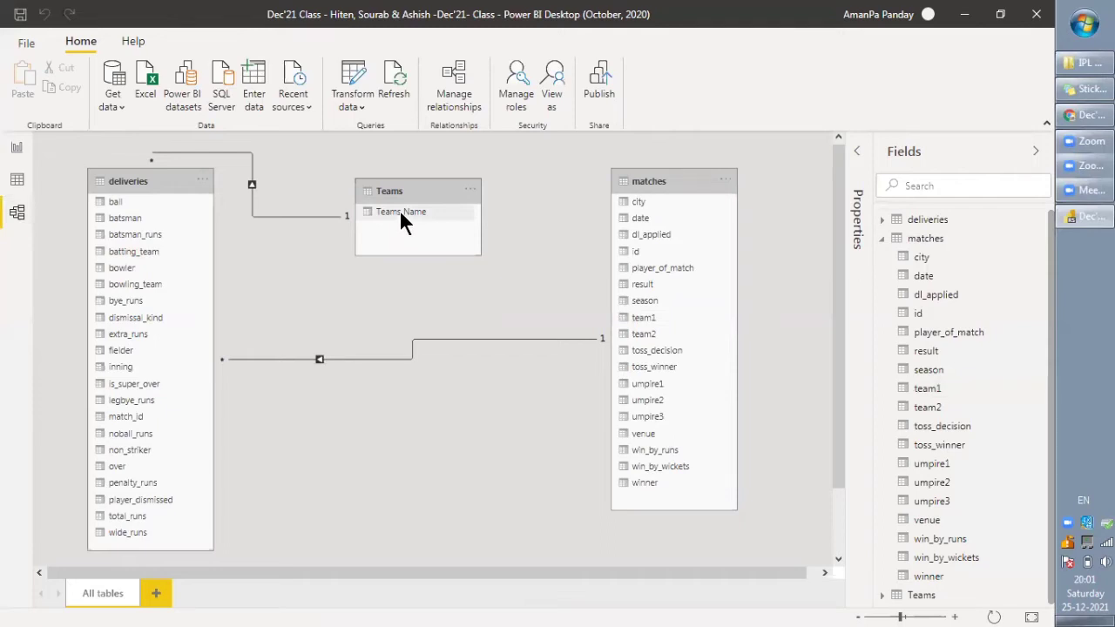
{"action": "left_click_drag", "start_coordinate": [401, 214], "coordinate": [157, 286]}
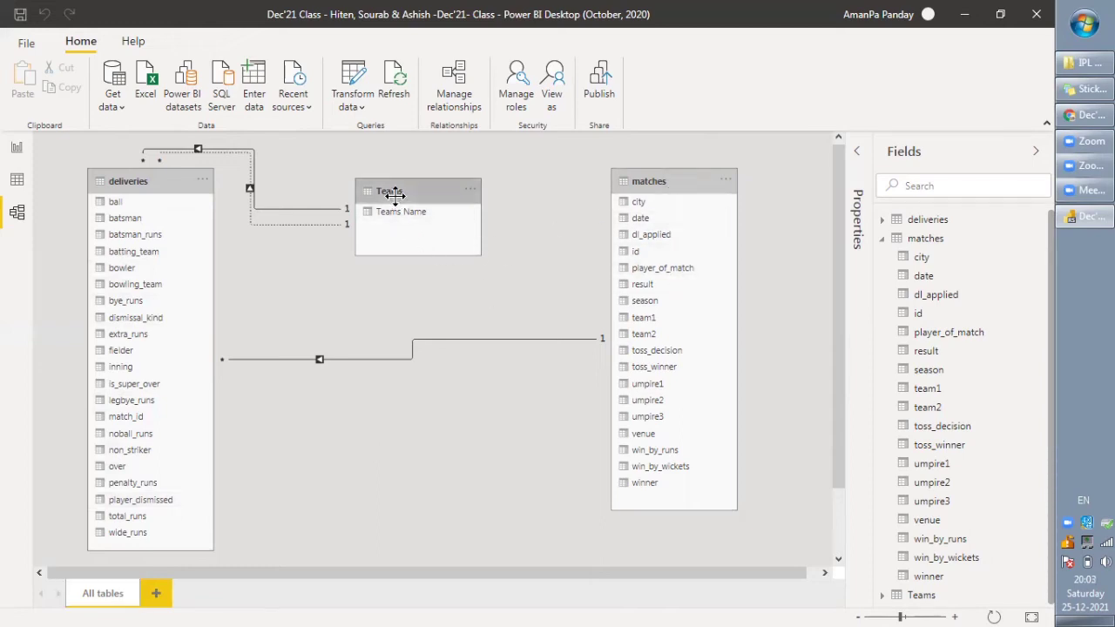
{"action": "left_click_drag", "start_coordinate": [404, 210], "coordinate": [646, 319]}
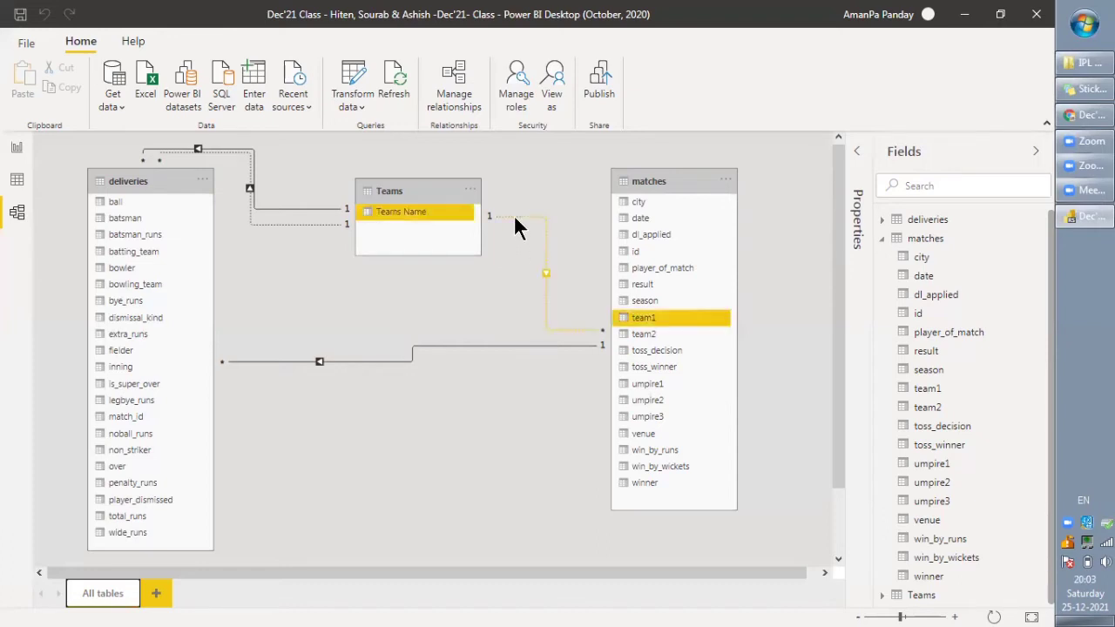
Try to relate Teams Name in Teams to team2 in matches
{"action": "mouse_move", "coordinate": [421, 209]}
{"action": "left_mouse_down"}
{"action": "mouse_move", "coordinate": [620, 338]}
{"action": "mouse_move", "coordinate": [634, 336]}
{"action": "mouse_move", "coordinate": [638, 321]}
{"action": "mouse_move", "coordinate": [439, 238]}
{"action": "mouse_move", "coordinate": [430, 223]}
{"action": "left_mouse_up"}
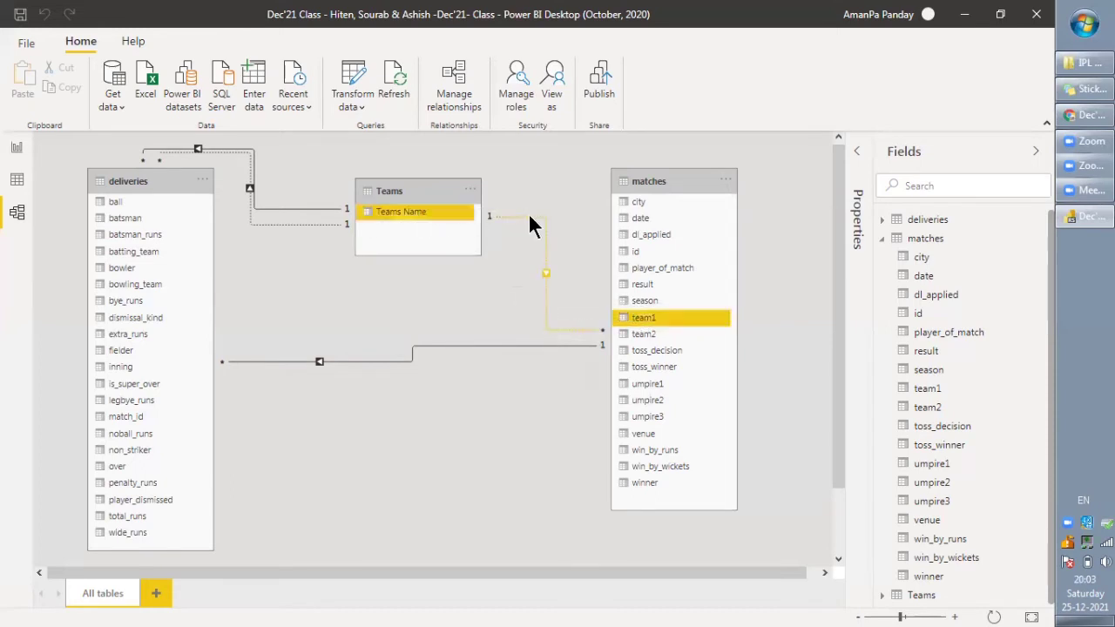
{"action": "left_click_drag", "start_coordinate": [396, 215], "coordinate": [655, 340]}
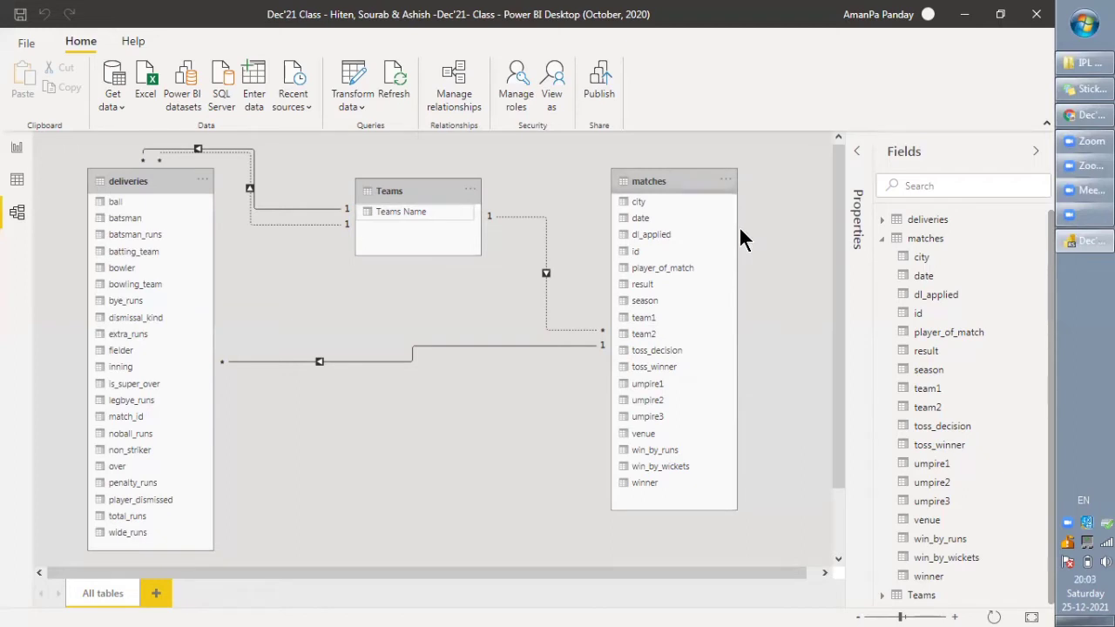
{"action": "key", "text": "Escape"}
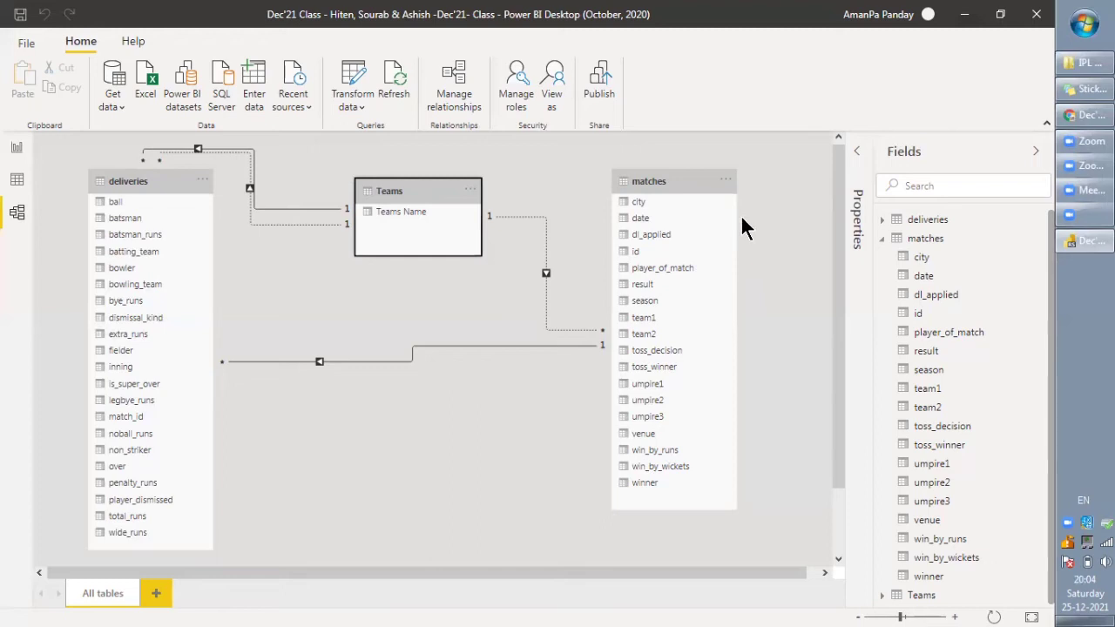
{"action": "key", "text": "alt+Tab"}
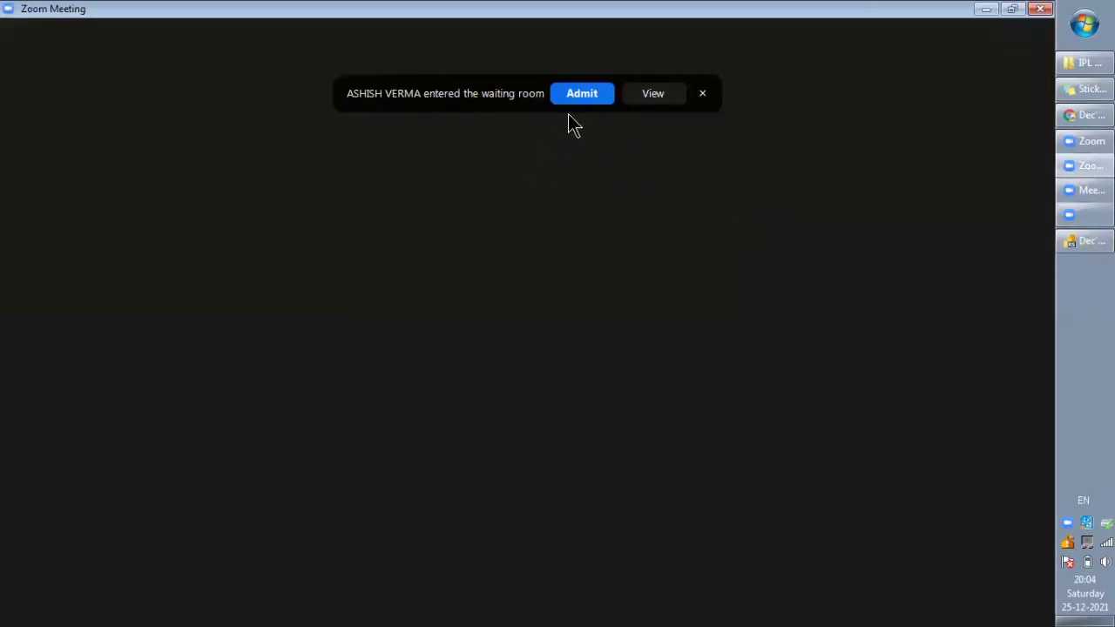
{"action": "key", "text": "alt+shift"}
{"action": "key", "text": "alt+Tab"}
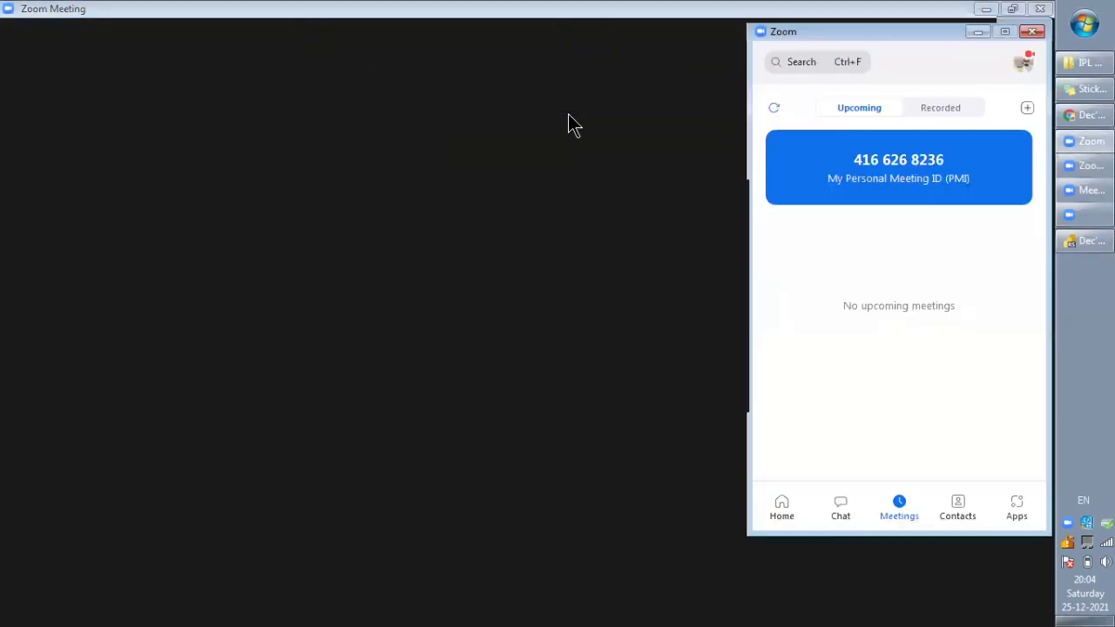
{"action": "left_click", "coordinate": [589, 126]}
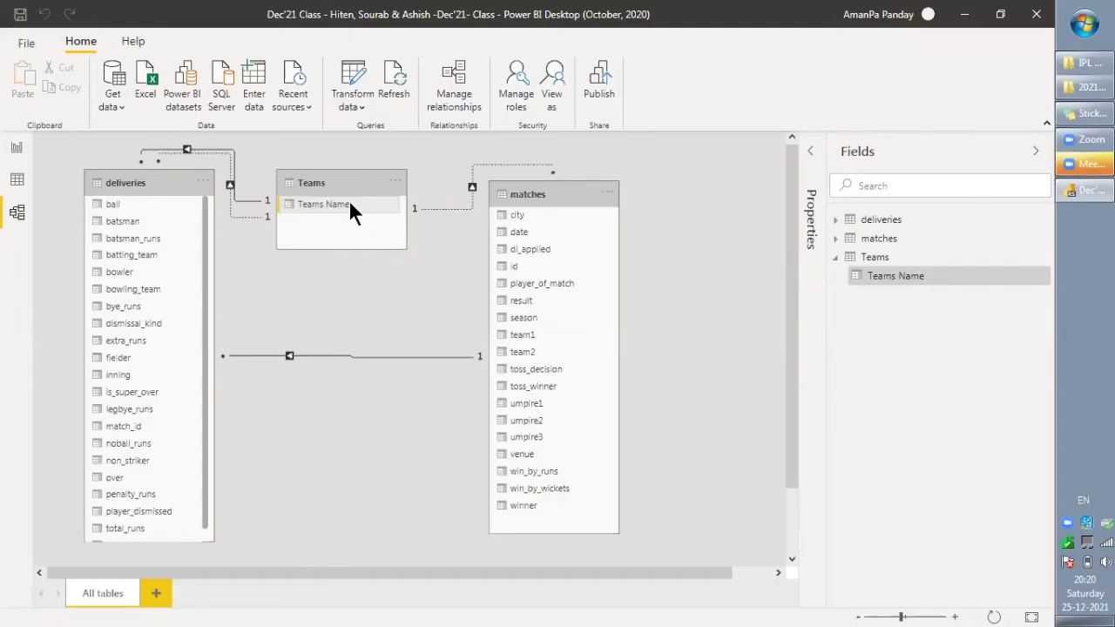
Relate Teams Name in Teams to team2 and to toss_winner in matches
{"action": "left_click_drag", "start_coordinate": [350, 205], "coordinate": [552, 352]}
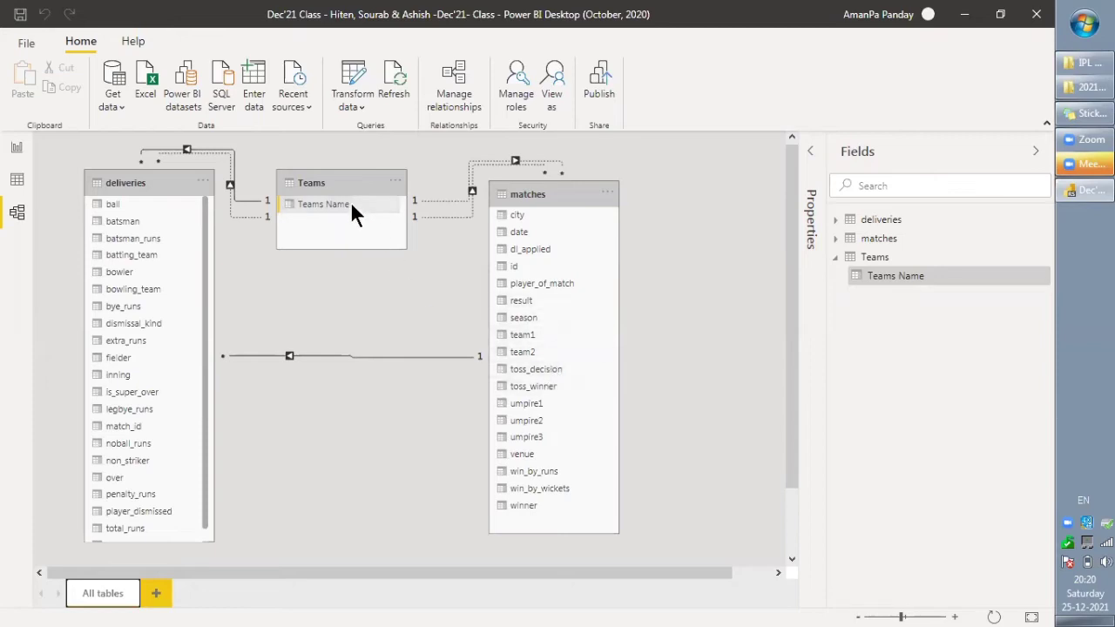
{"action": "left_click_drag", "start_coordinate": [351, 205], "coordinate": [554, 396]}
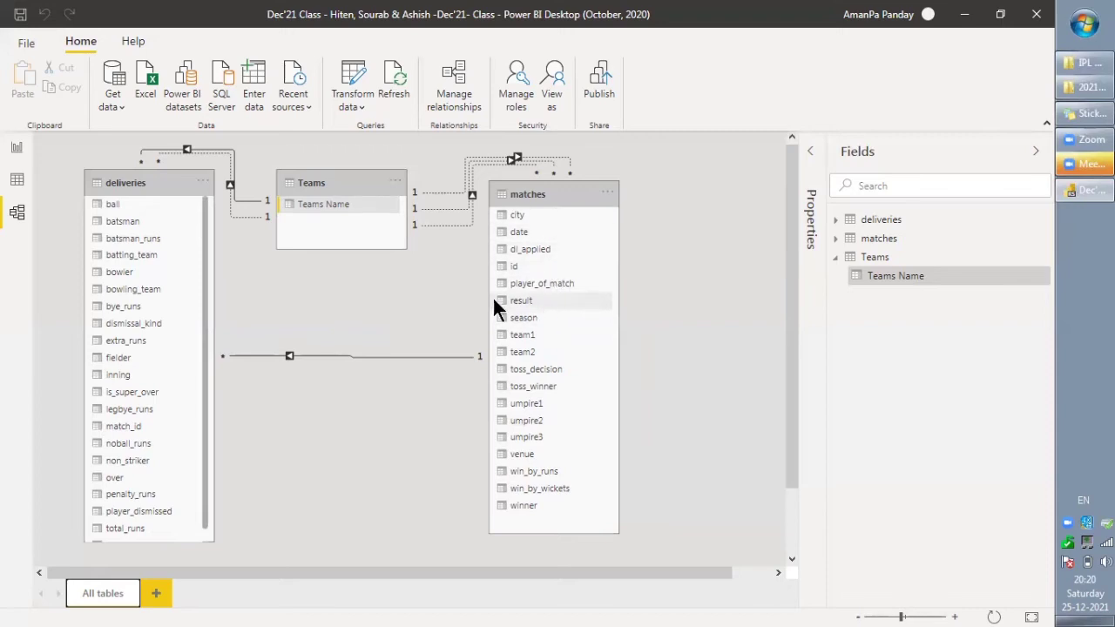
Examine the rows of deliveries and matches and the filter values of the result column, and return to the relationship diagram
{"action": "left_click", "coordinate": [18, 183]}
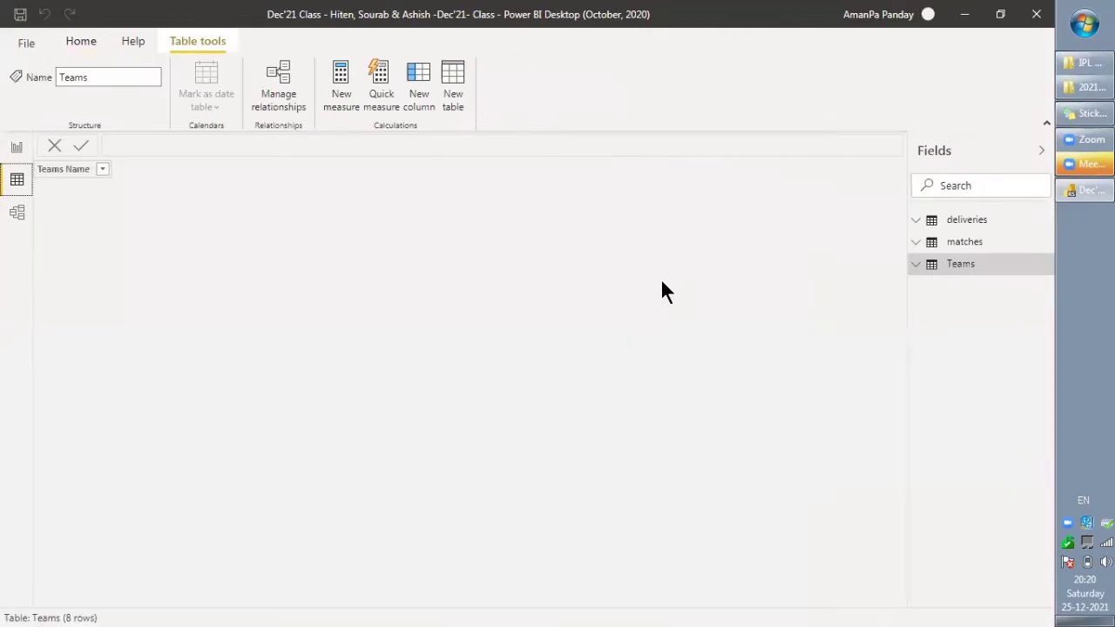
{"action": "left_click", "coordinate": [981, 246]}
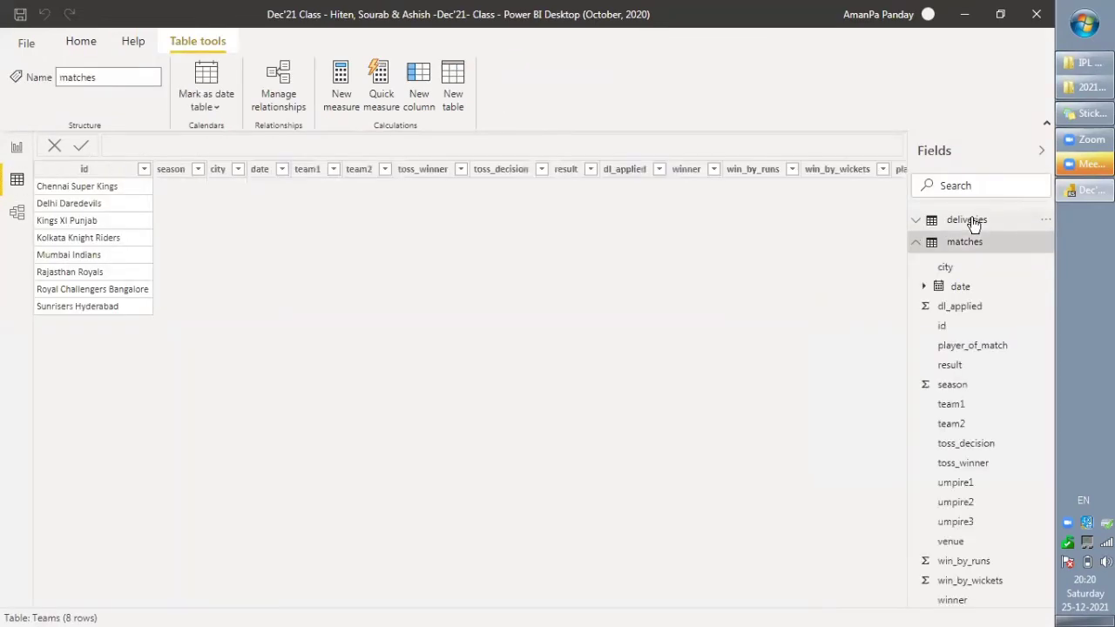
{"action": "left_click", "coordinate": [974, 221]}
{"action": "left_click", "coordinate": [974, 222]}
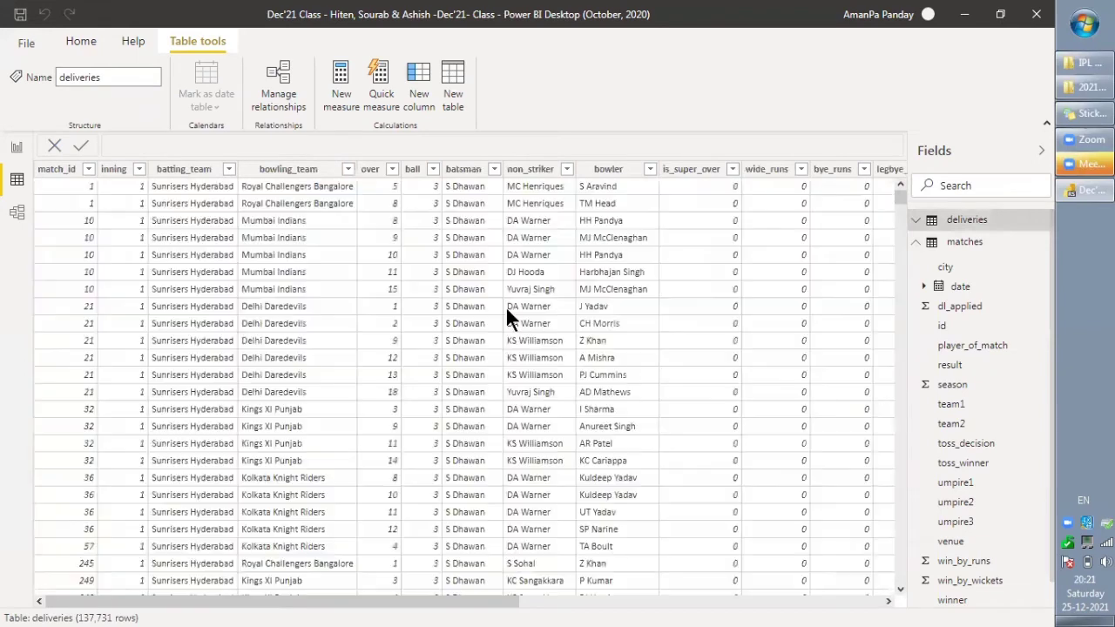
{"action": "left_click", "coordinate": [965, 244]}
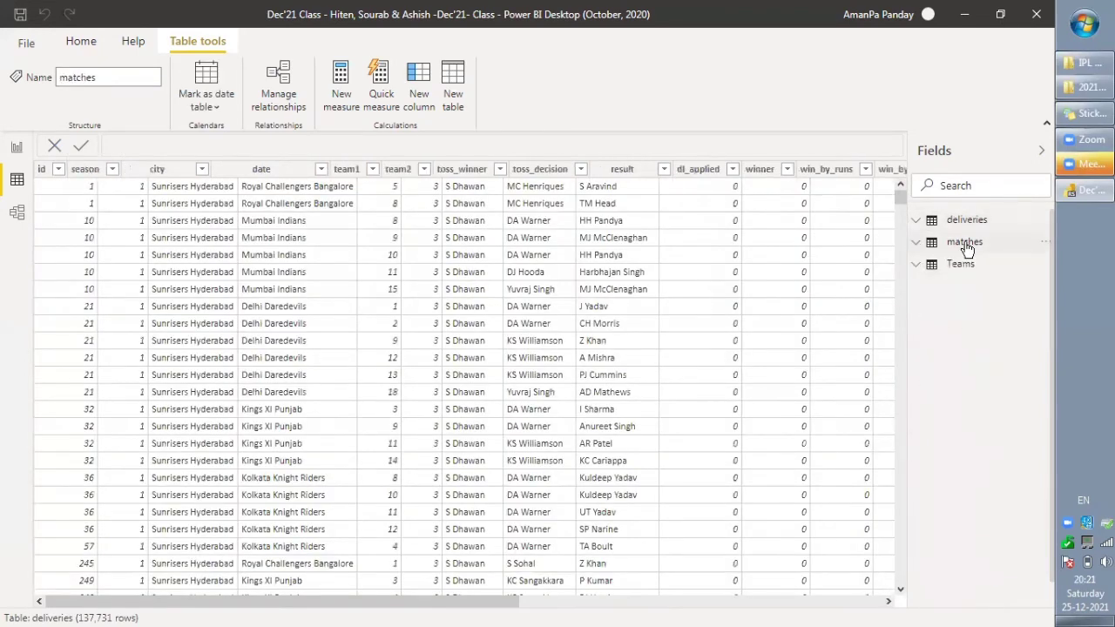
{"action": "left_click", "coordinate": [965, 244]}
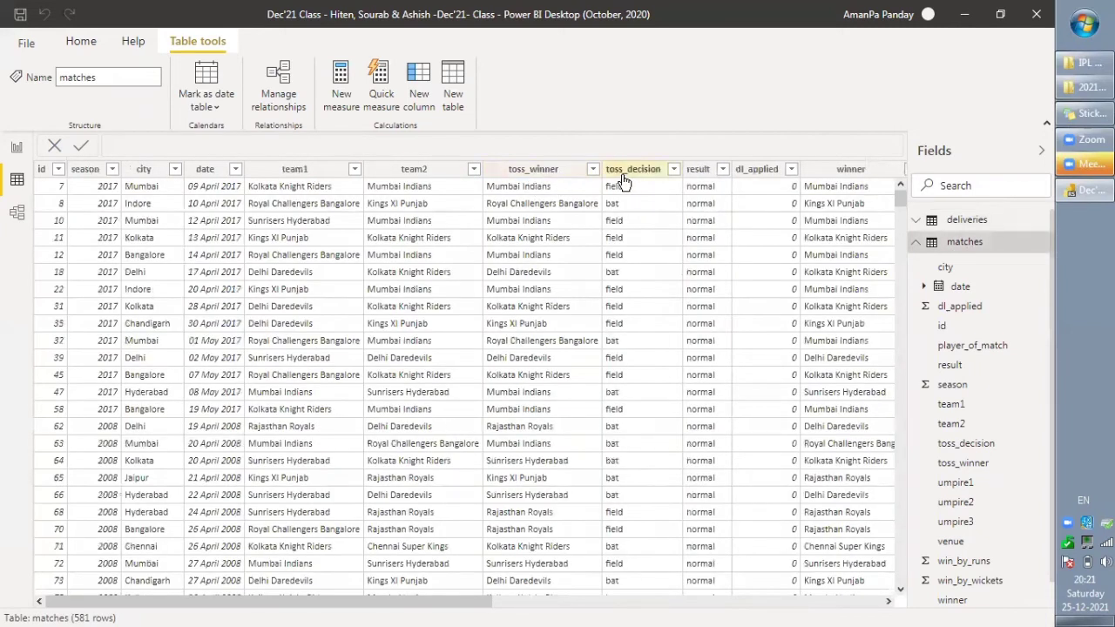
{"action": "left_click", "coordinate": [724, 171]}
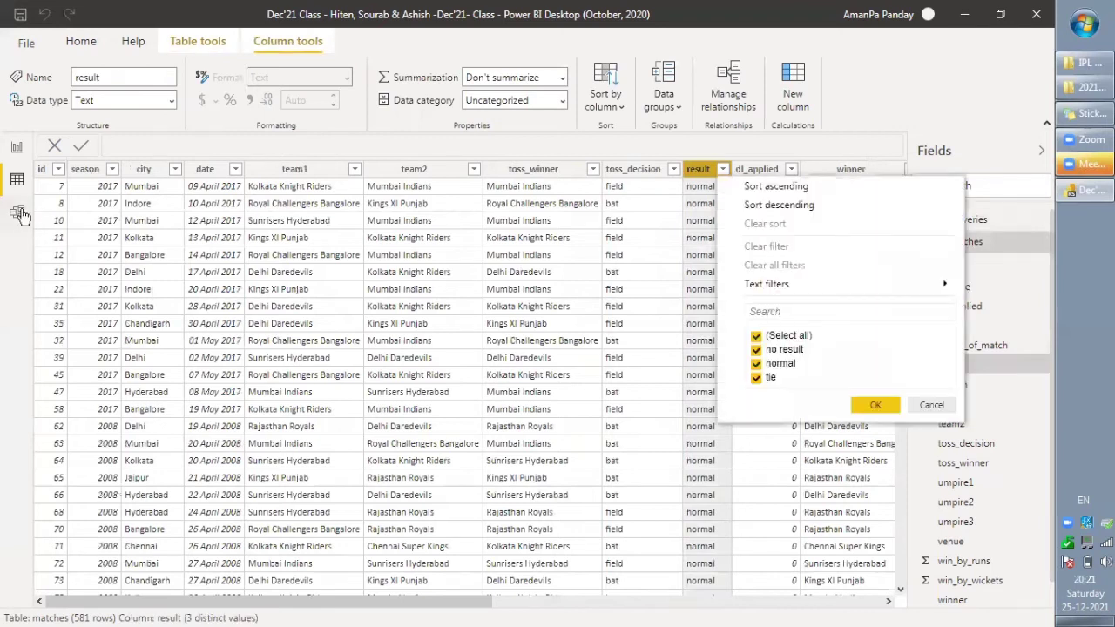
{"action": "left_click", "coordinate": [17, 212]}
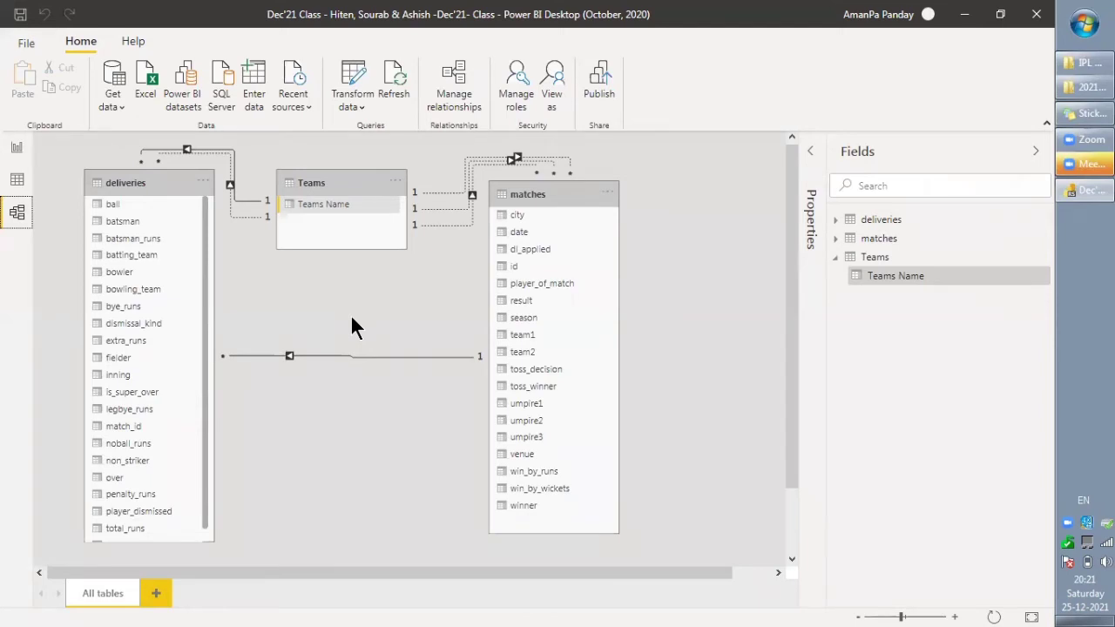
Test the Teams slicer on the General Summary page with several single teams, ending on Kings XI Punjab
{"action": "left_click", "coordinate": [17, 153]}
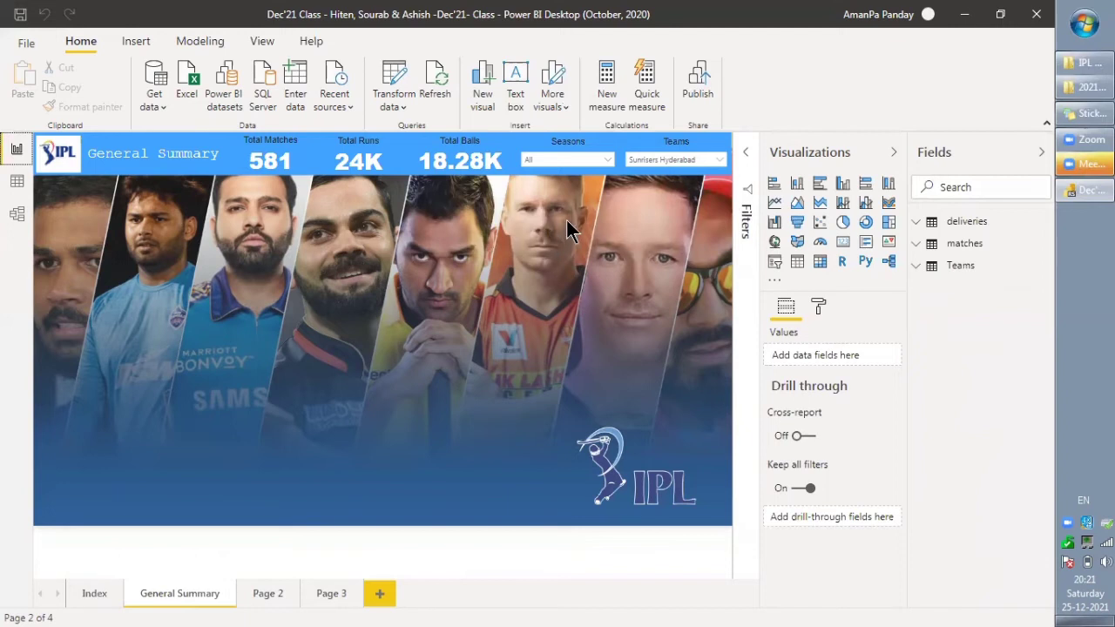
{"action": "left_click", "coordinate": [720, 159]}
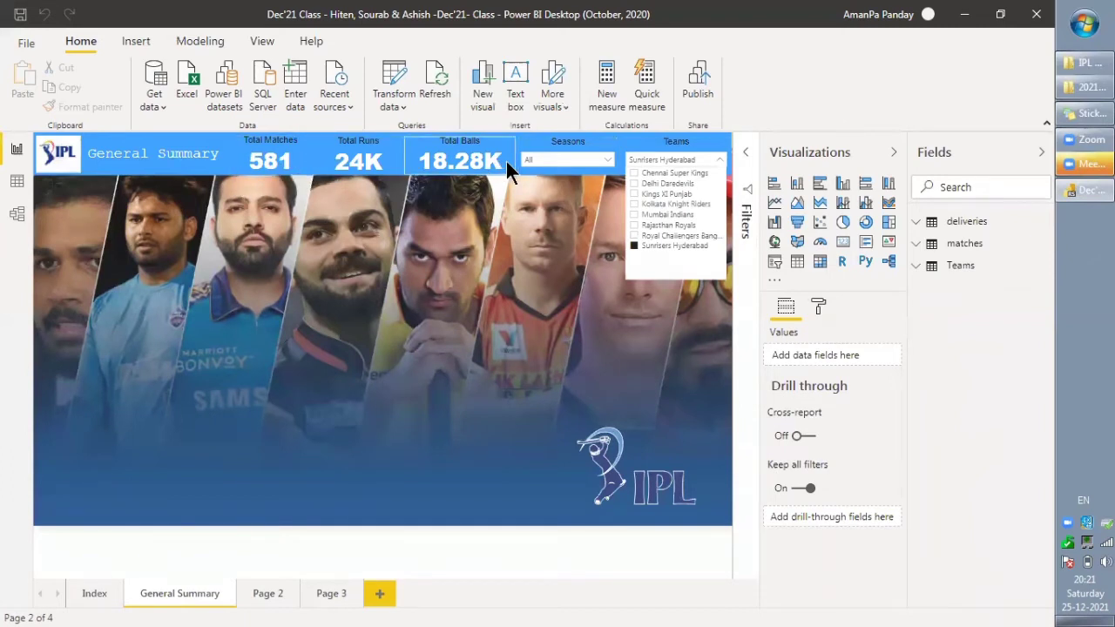
{"action": "left_click", "coordinate": [634, 236]}
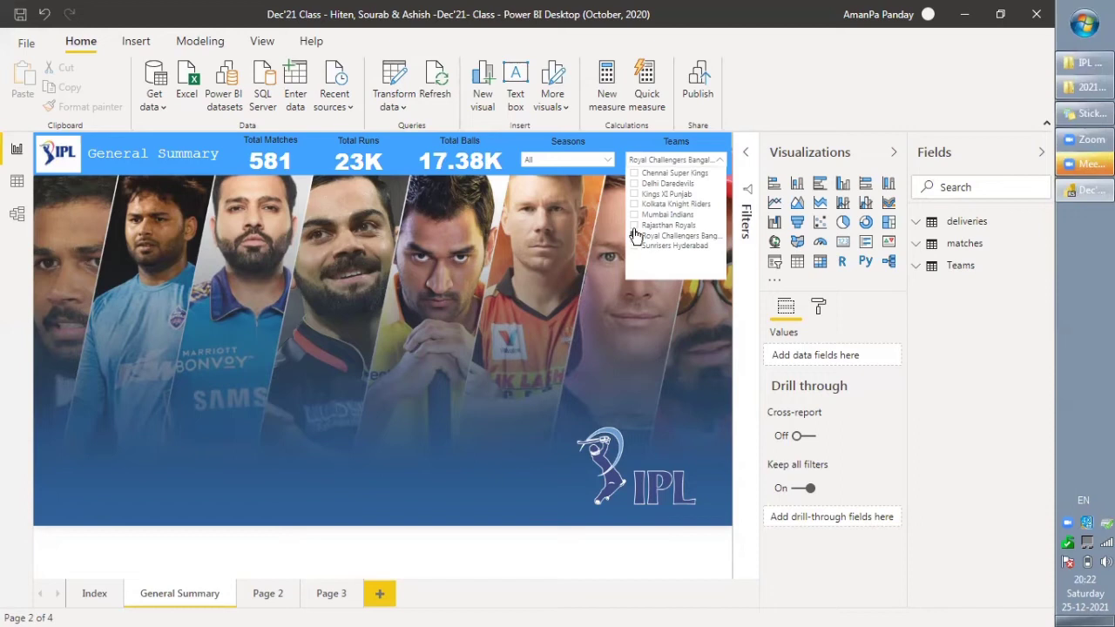
{"action": "left_click", "coordinate": [635, 206]}
{"action": "left_click", "coordinate": [635, 185]}
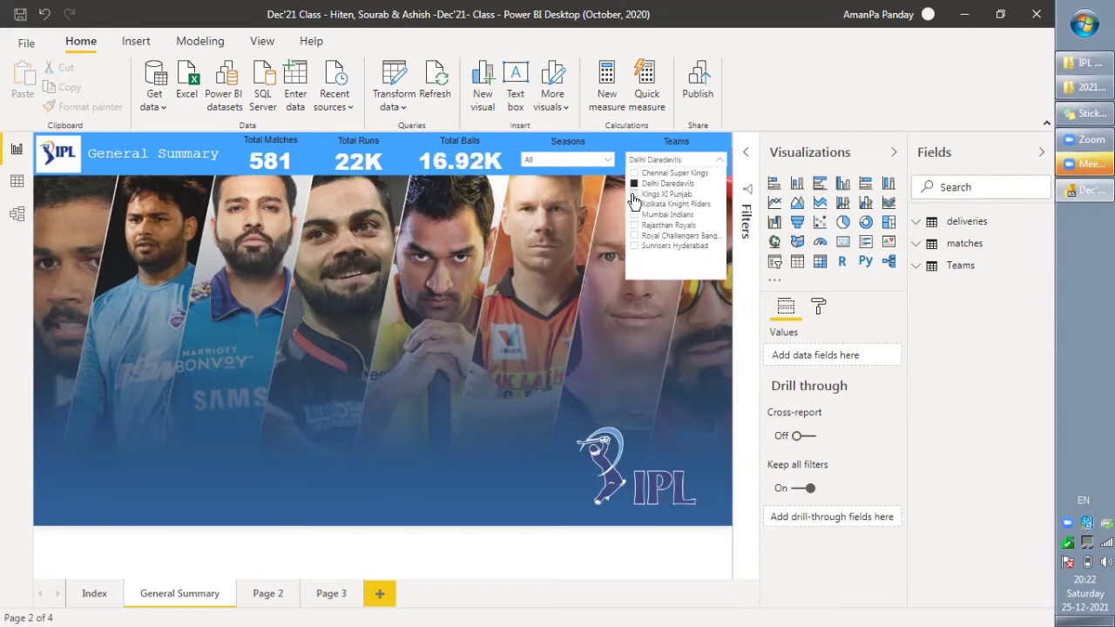
{"action": "left_click", "coordinate": [634, 204]}
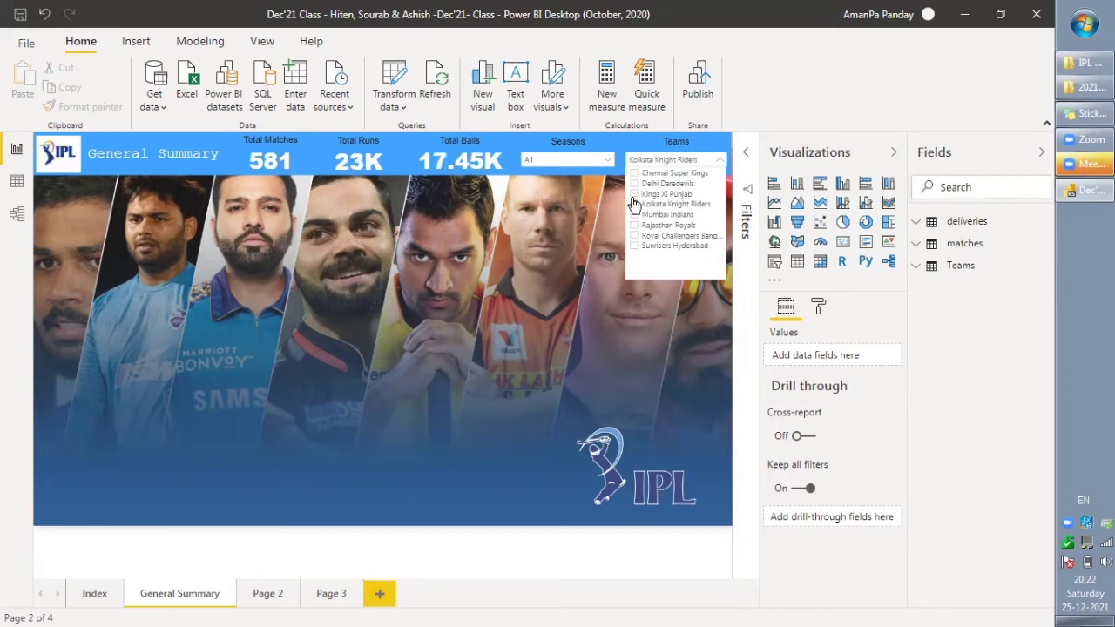
{"action": "left_click", "coordinate": [634, 215]}
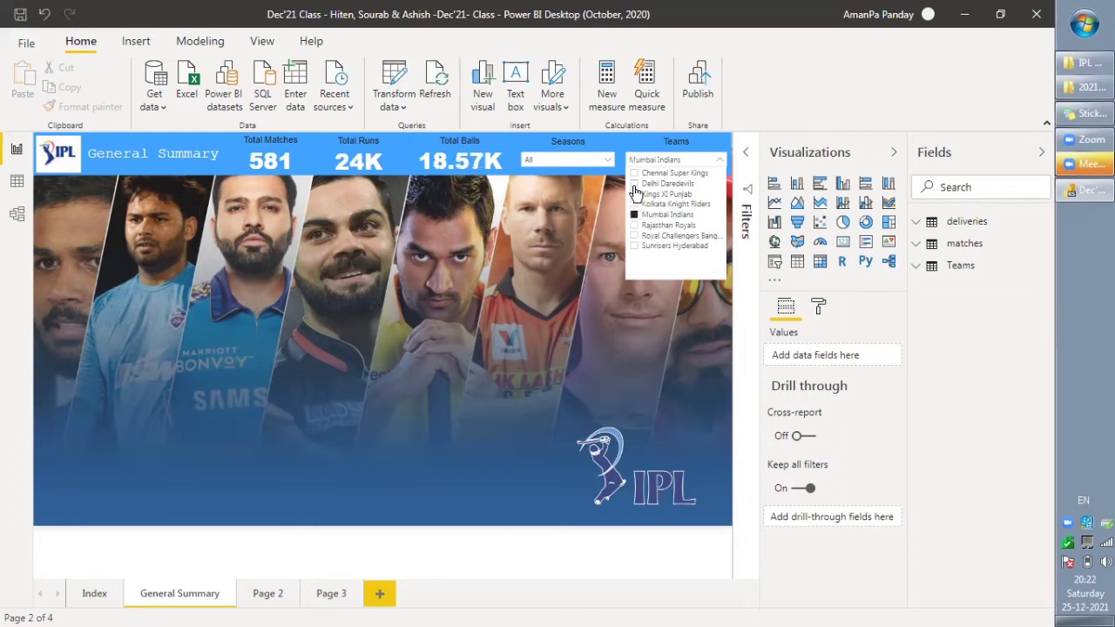
{"action": "left_click", "coordinate": [635, 184]}
{"action": "left_click", "coordinate": [635, 194]}
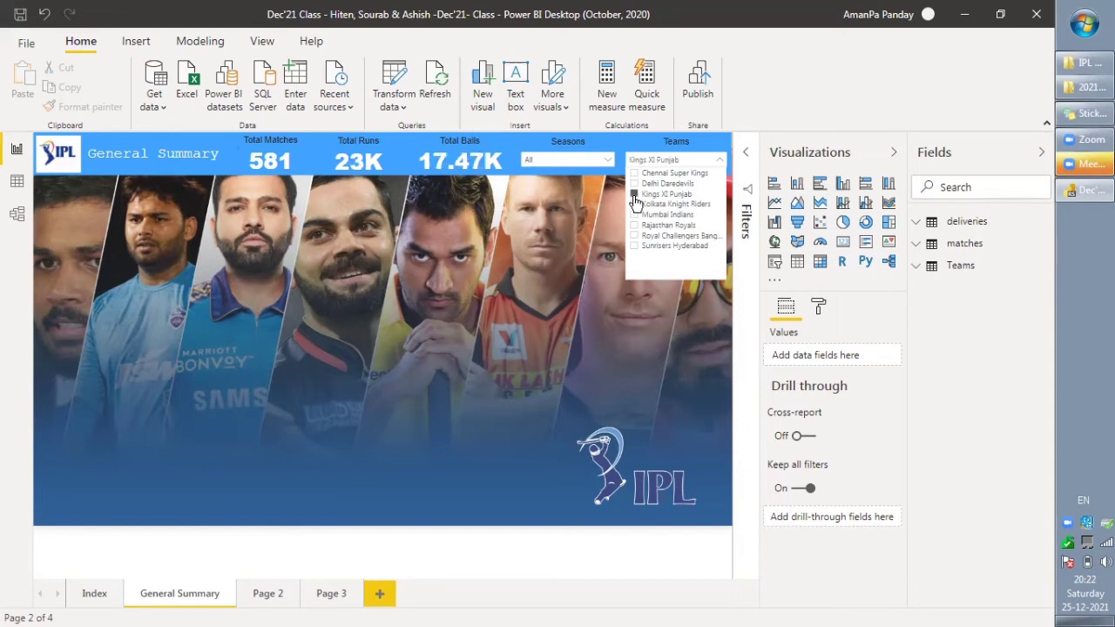
Inspect the settings of the relationship between team2 in matches and Teams Name in Teams without changing them
{"action": "left_click", "coordinate": [17, 214]}
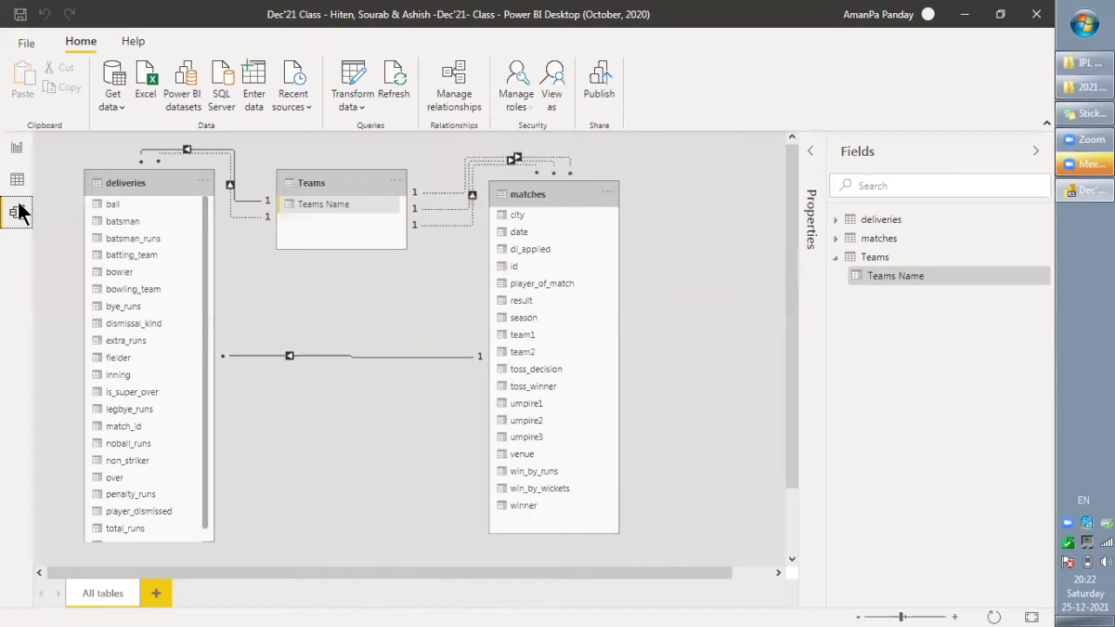
{"action": "left_click", "coordinate": [475, 192]}
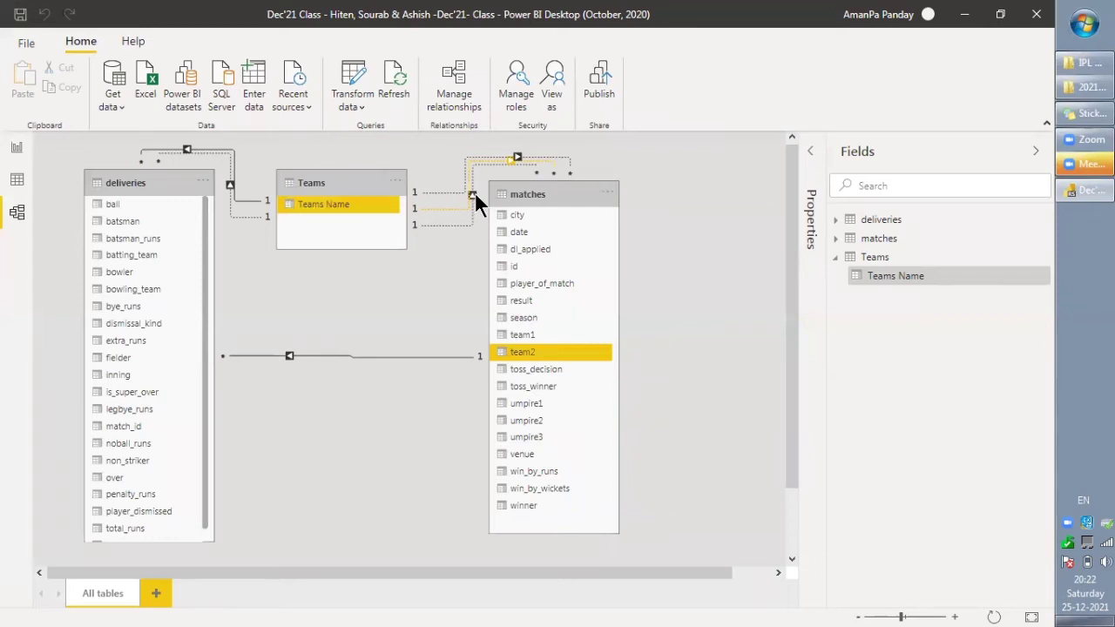
{"action": "double_click", "coordinate": [474, 192]}
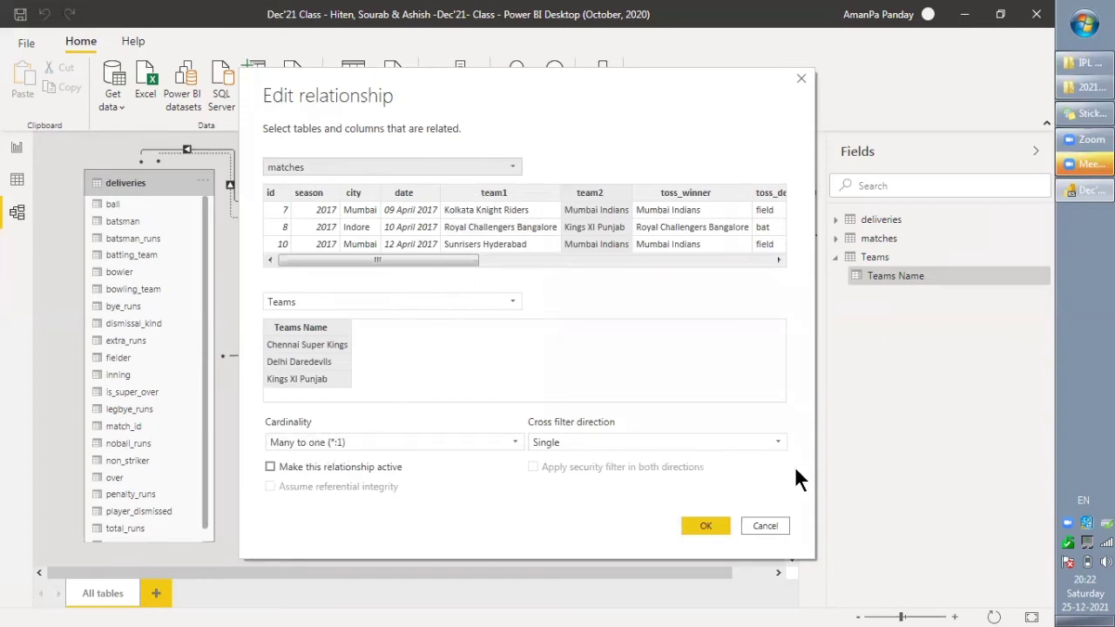
{"action": "left_click", "coordinate": [762, 524]}
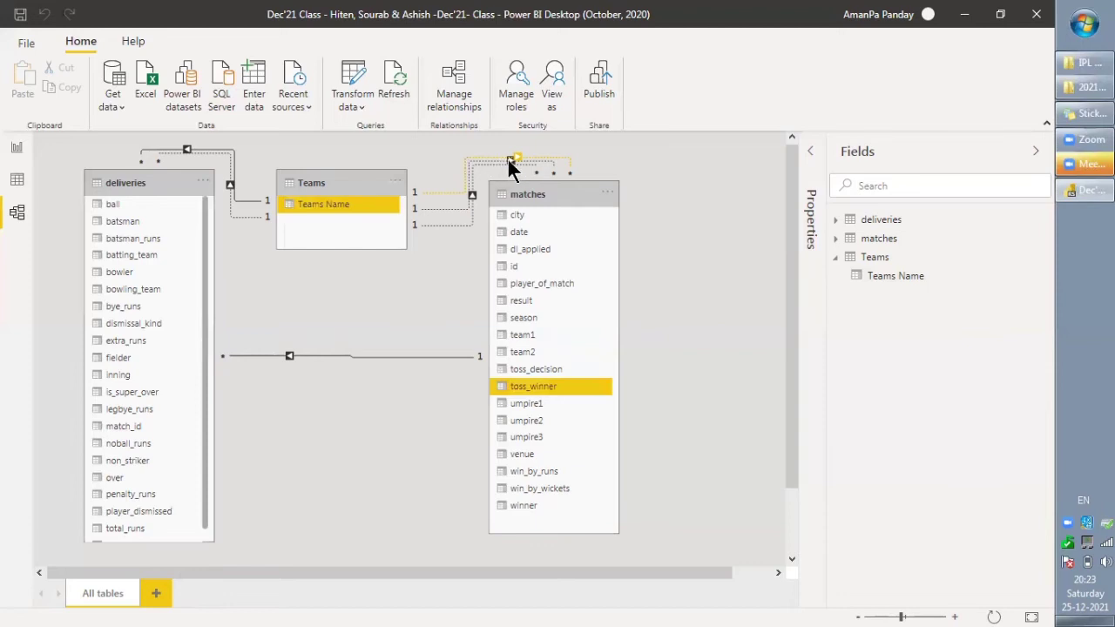
Delete the relationship between Teams Name and toss_winner in matches, and move the matches table farther away from Teams
{"action": "right_click", "coordinate": [471, 193]}
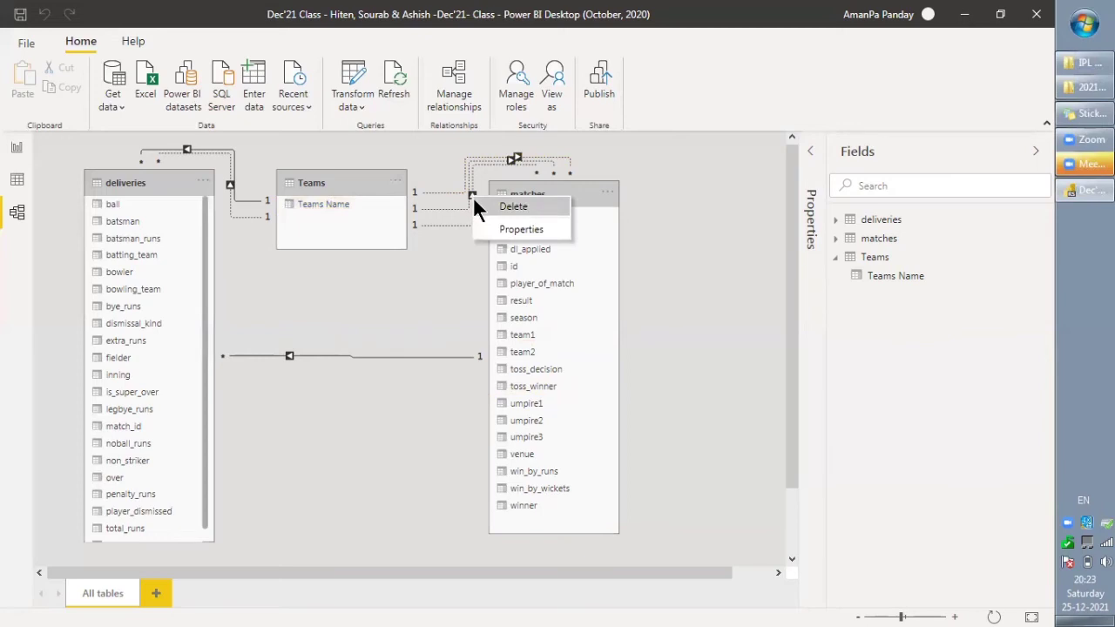
{"action": "left_click", "coordinate": [480, 203]}
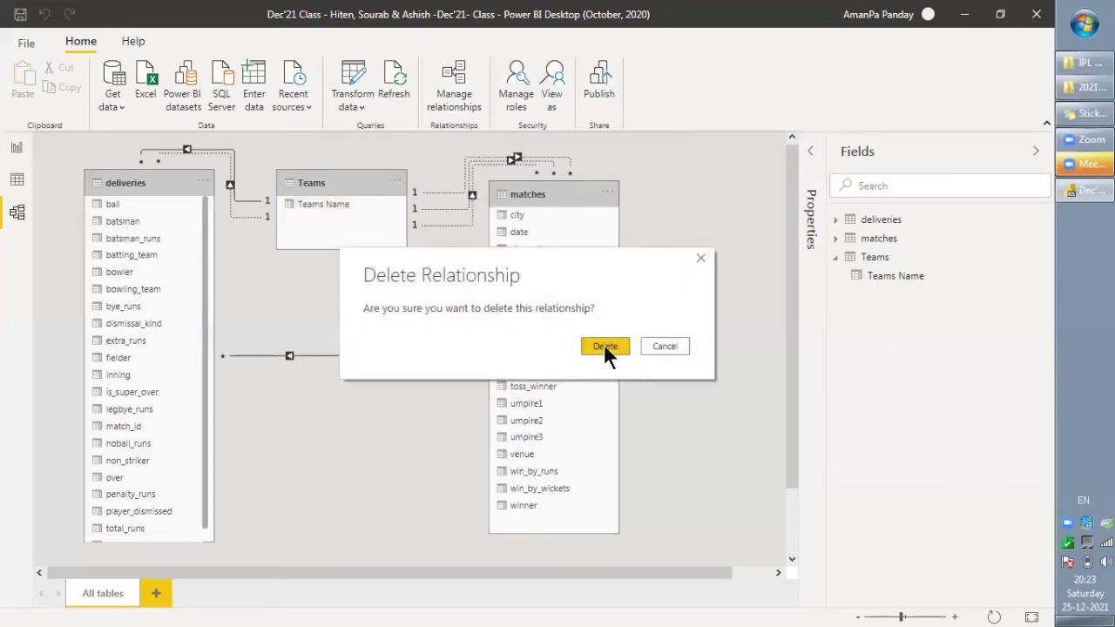
{"action": "left_click", "coordinate": [605, 345]}
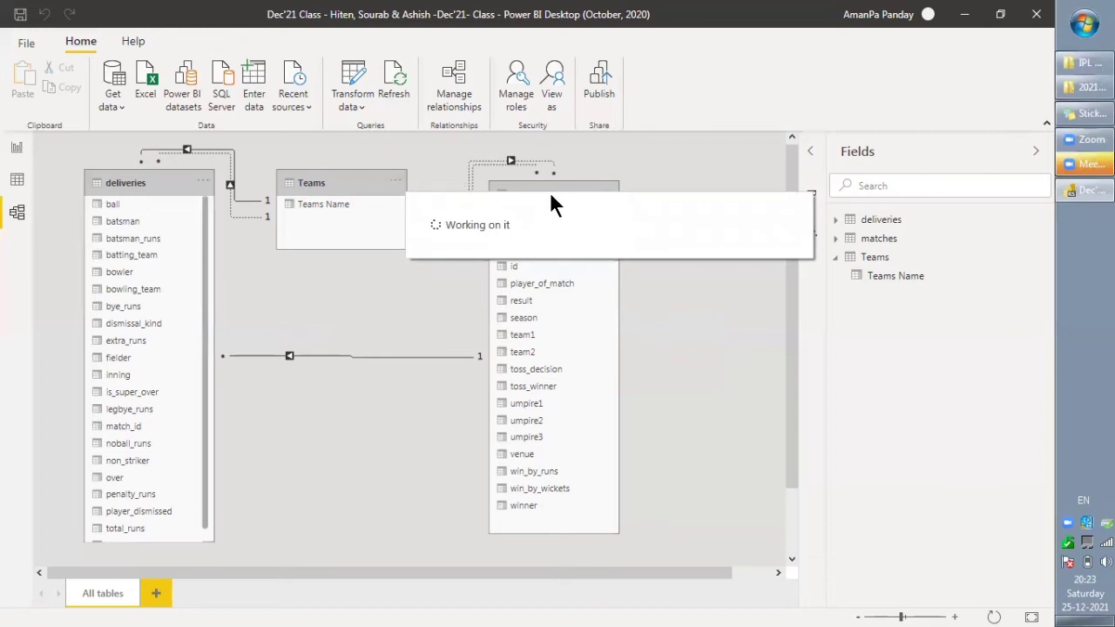
{"action": "left_click_drag", "start_coordinate": [550, 193], "coordinate": [656, 198]}
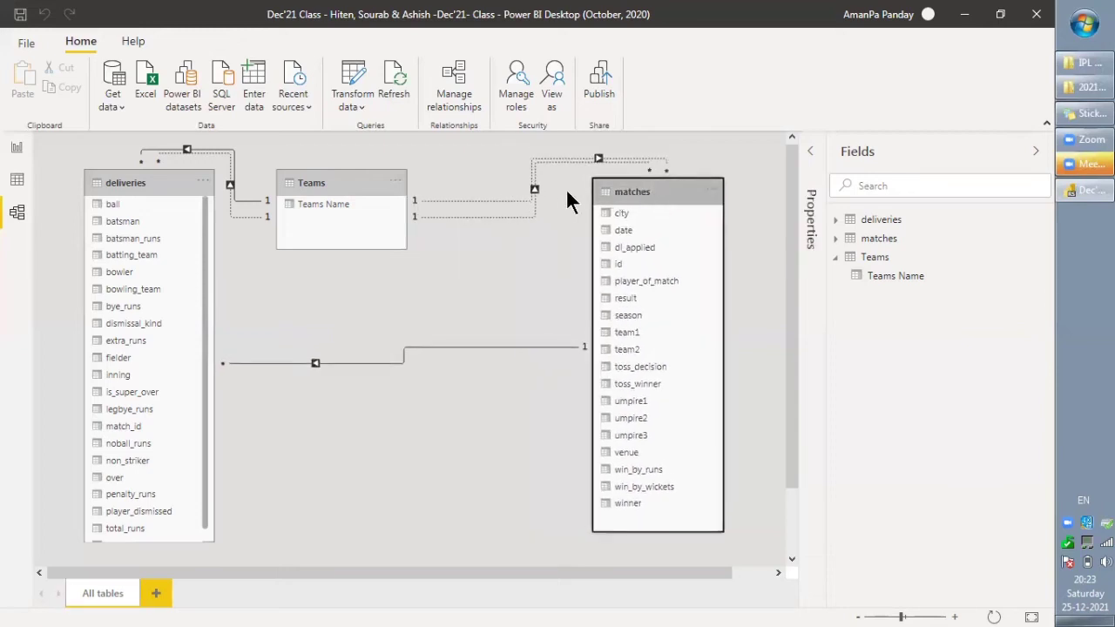
Delete the relationship between Teams Name in Teams and team2 in matches
{"action": "mouse_move", "coordinate": [534, 189]}
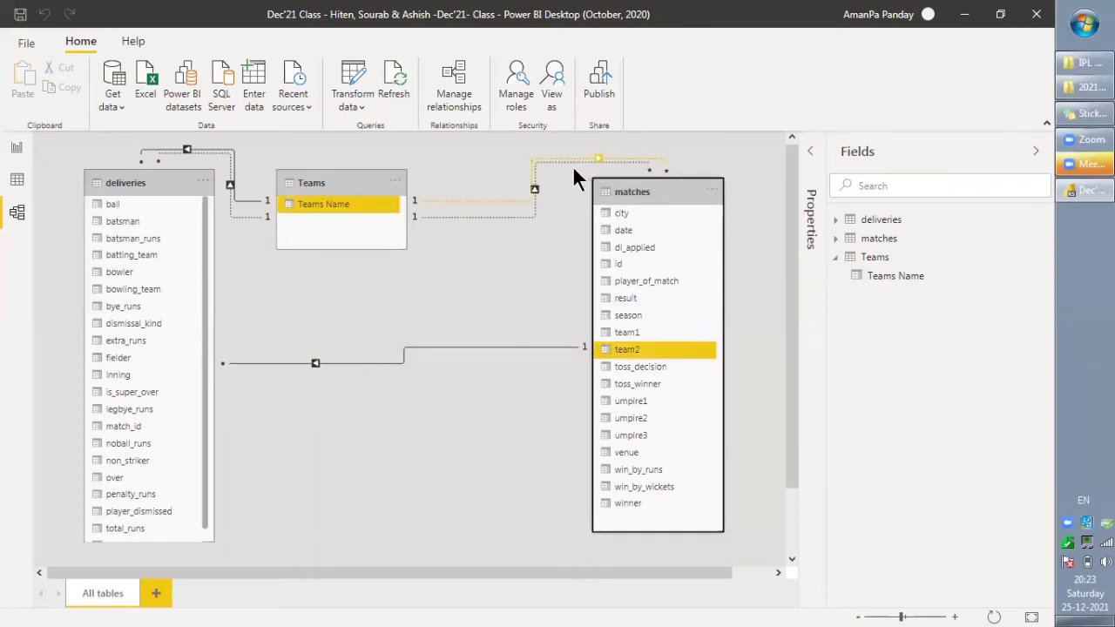
{"action": "right_click", "coordinate": [534, 190]}
{"action": "left_click", "coordinate": [541, 198]}
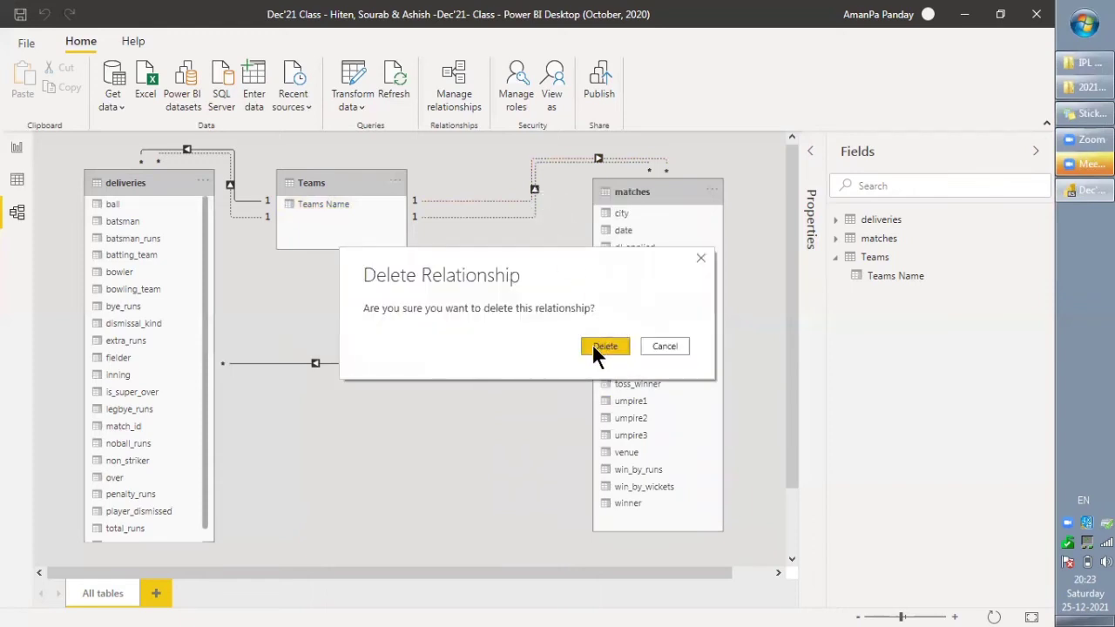
{"action": "left_click", "coordinate": [593, 345]}
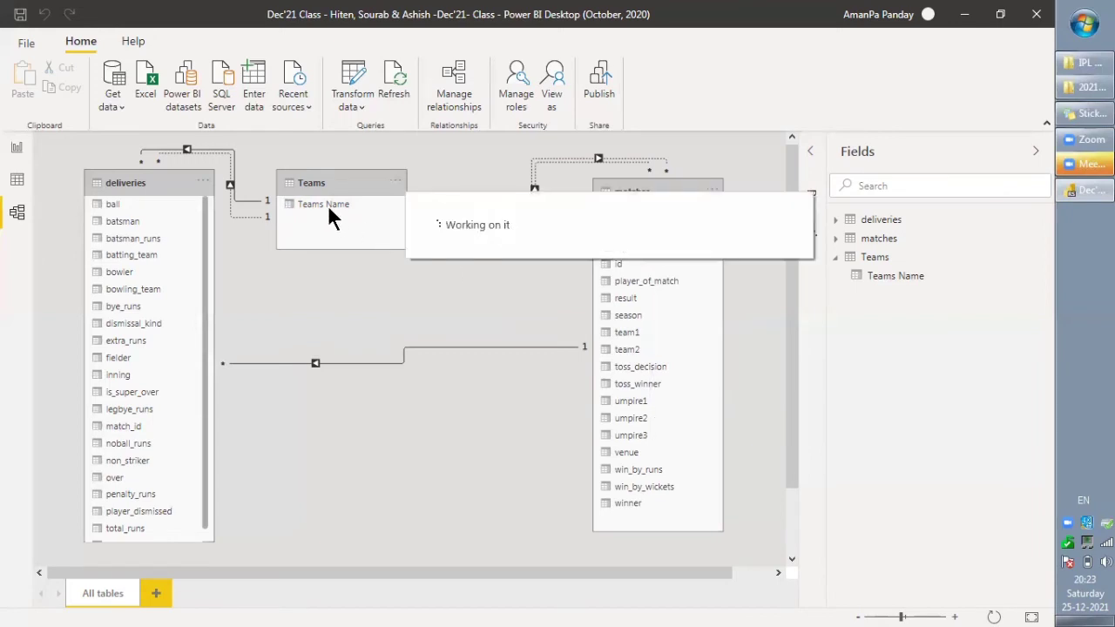
Try to relate Teams Name in Teams to team1 in matches, and relate it to team2 and toss_winner
{"action": "left_click_drag", "start_coordinate": [328, 207], "coordinate": [638, 331]}
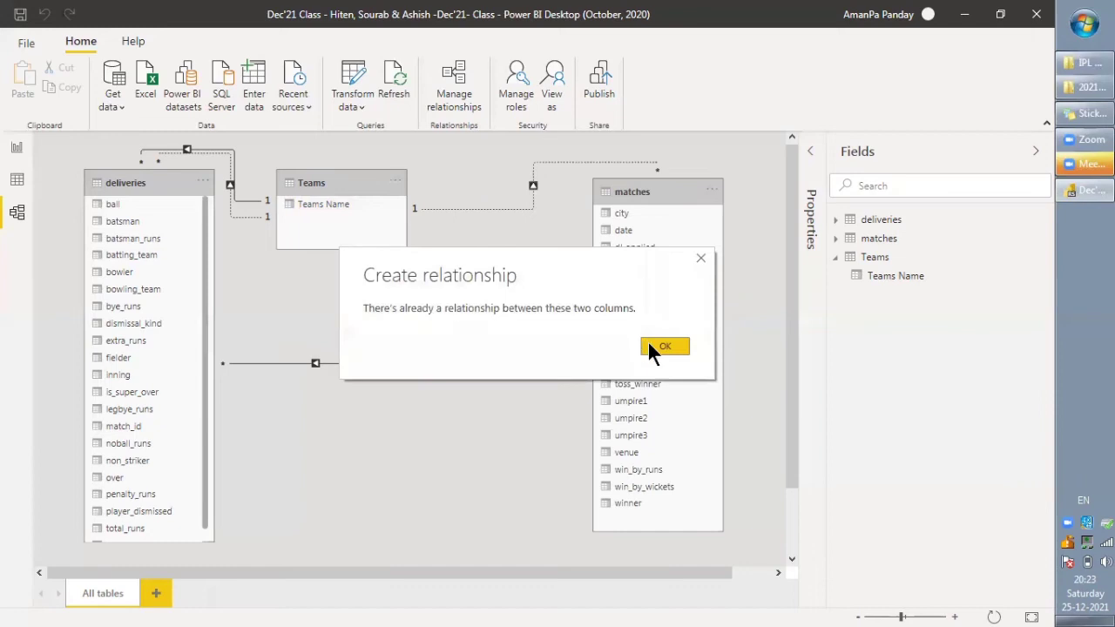
{"action": "left_click", "coordinate": [653, 346]}
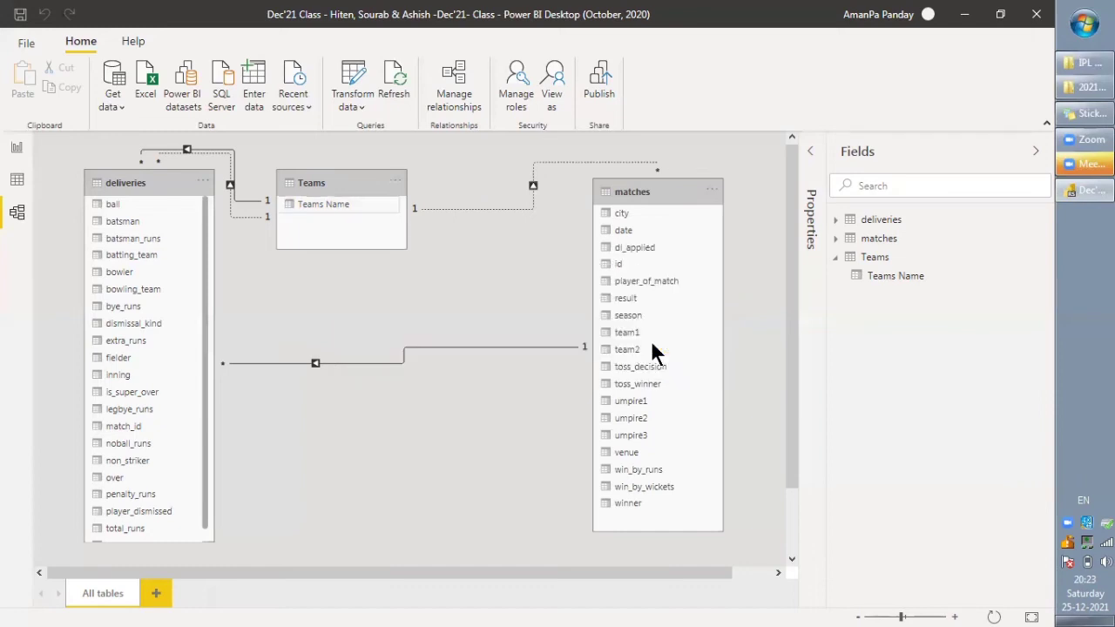
{"action": "double_click", "coordinate": [534, 186]}
{"action": "left_click_drag", "start_coordinate": [331, 203], "coordinate": [653, 353]}
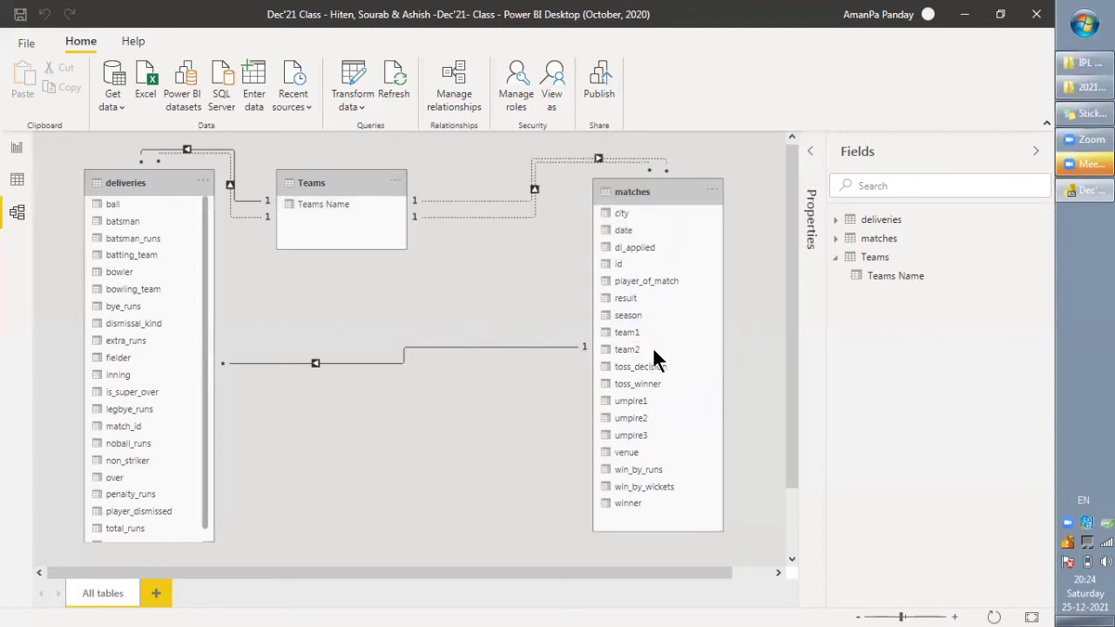
{"action": "left_click_drag", "start_coordinate": [328, 206], "coordinate": [664, 391]}
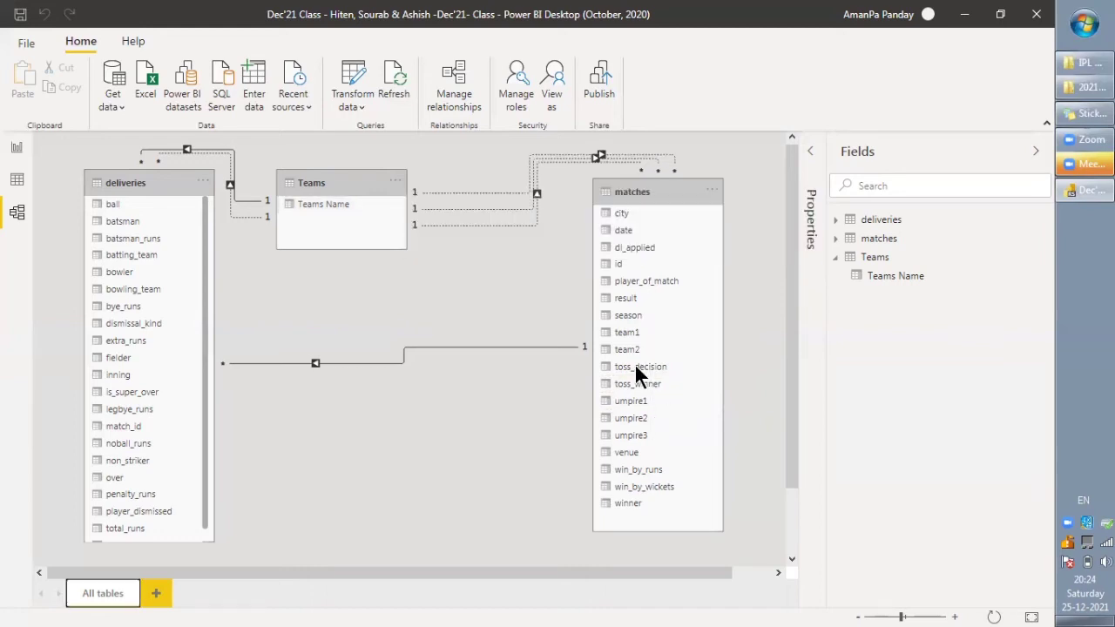
Try to make the relationship between team2 in matches and Teams Name active, and cancel the edit
{"action": "double_click", "coordinate": [537, 193]}
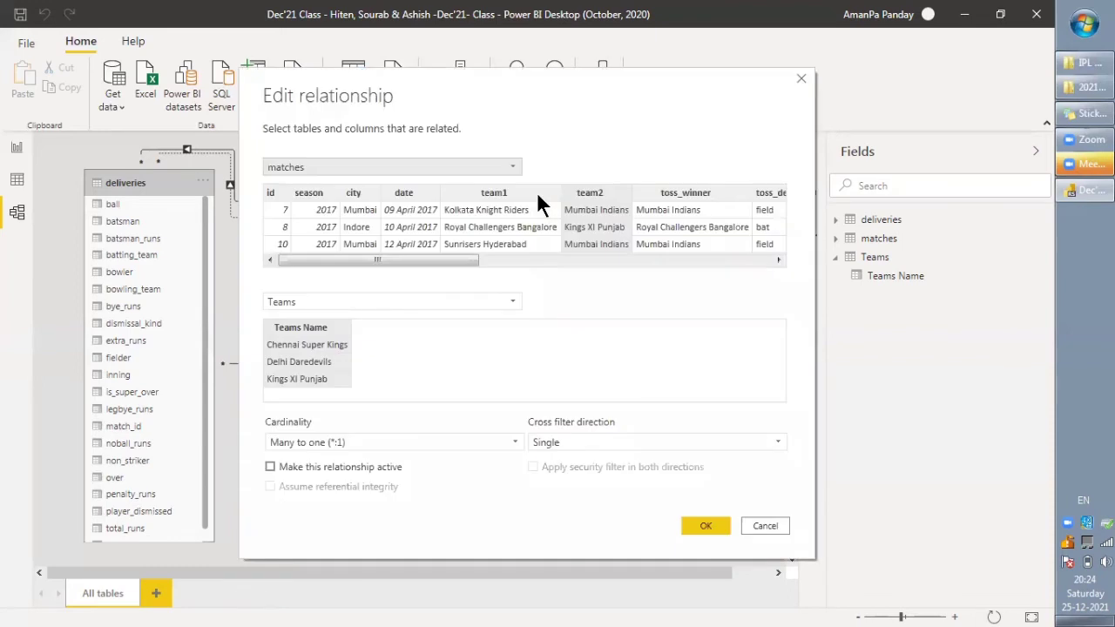
{"action": "left_click", "coordinate": [270, 469]}
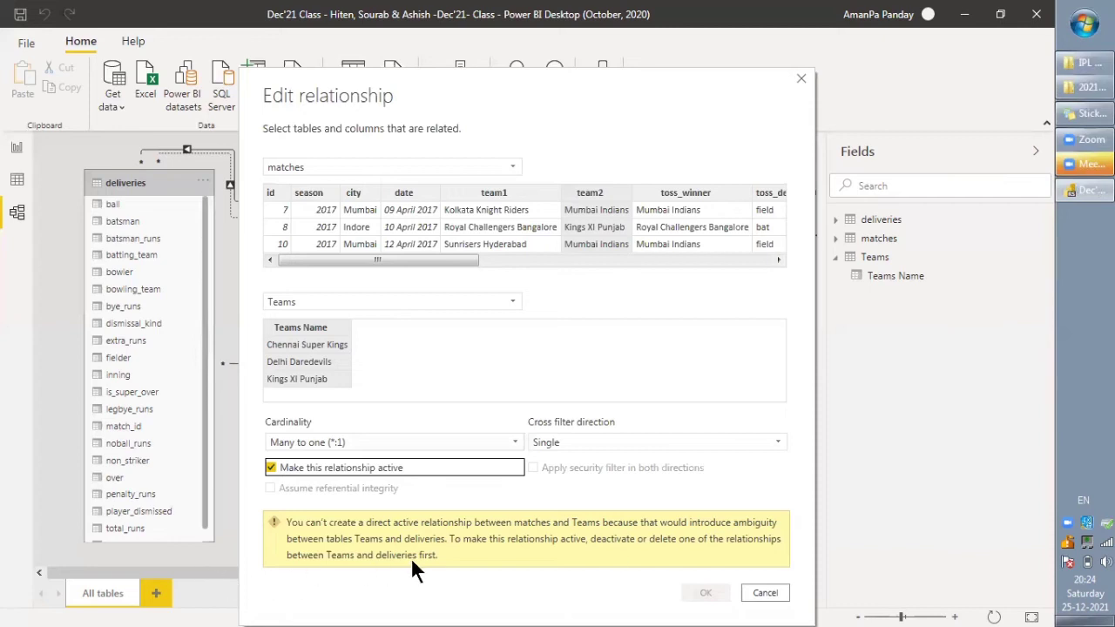
{"action": "left_click", "coordinate": [763, 595]}
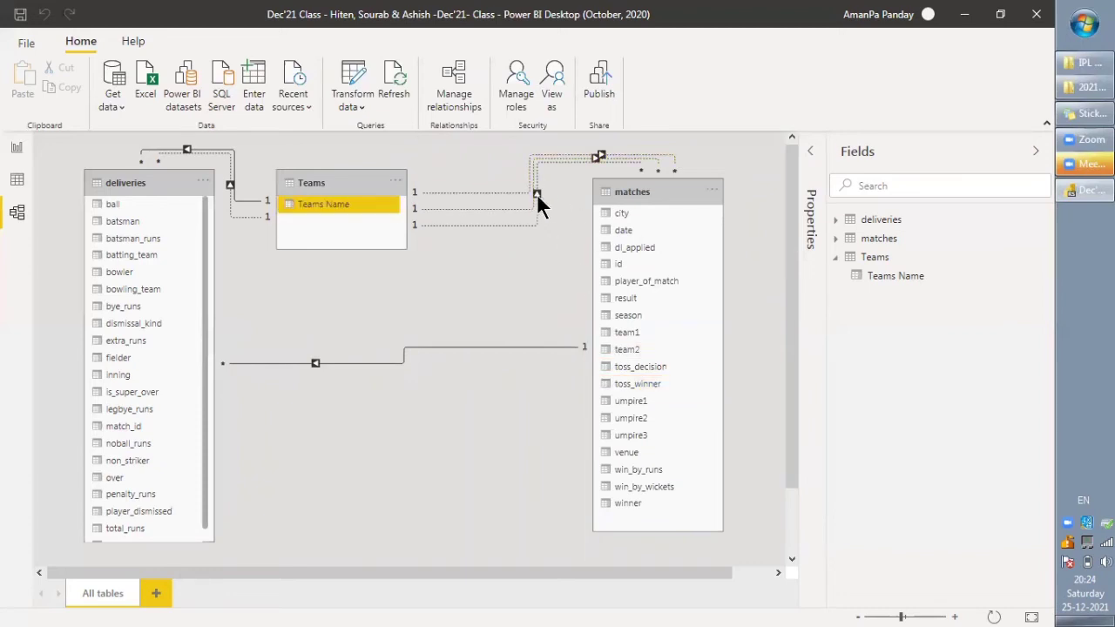
Delete the relationships from Teams Name to team2 and toss_winner in matches, keeping only the one to team1
{"action": "right_click", "coordinate": [537, 203]}
{"action": "left_click", "coordinate": [542, 202]}
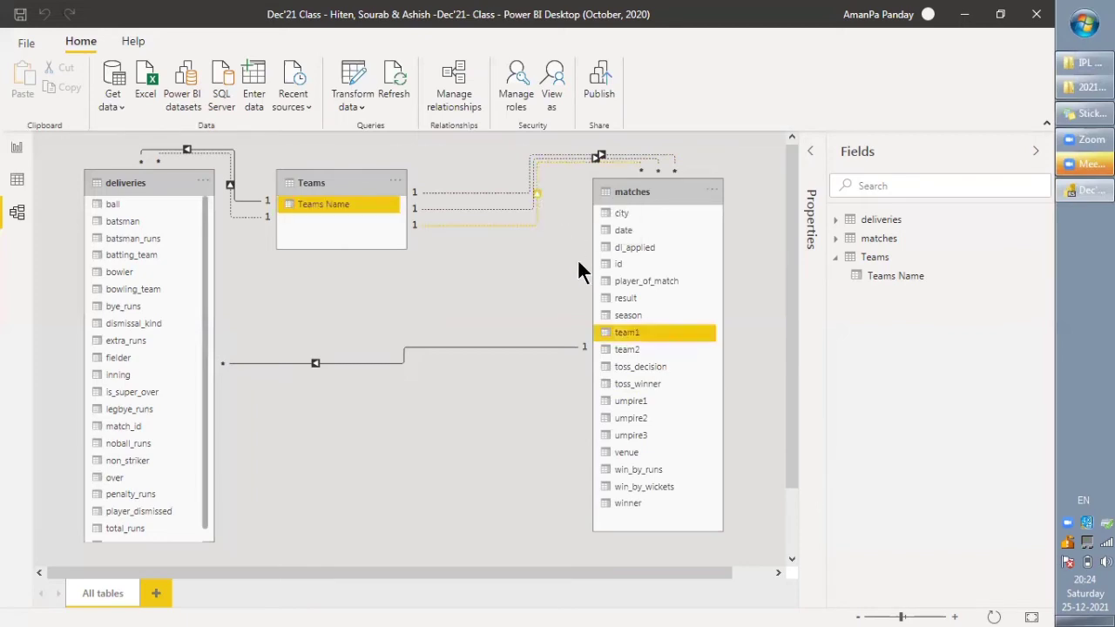
{"action": "left_click", "coordinate": [590, 345]}
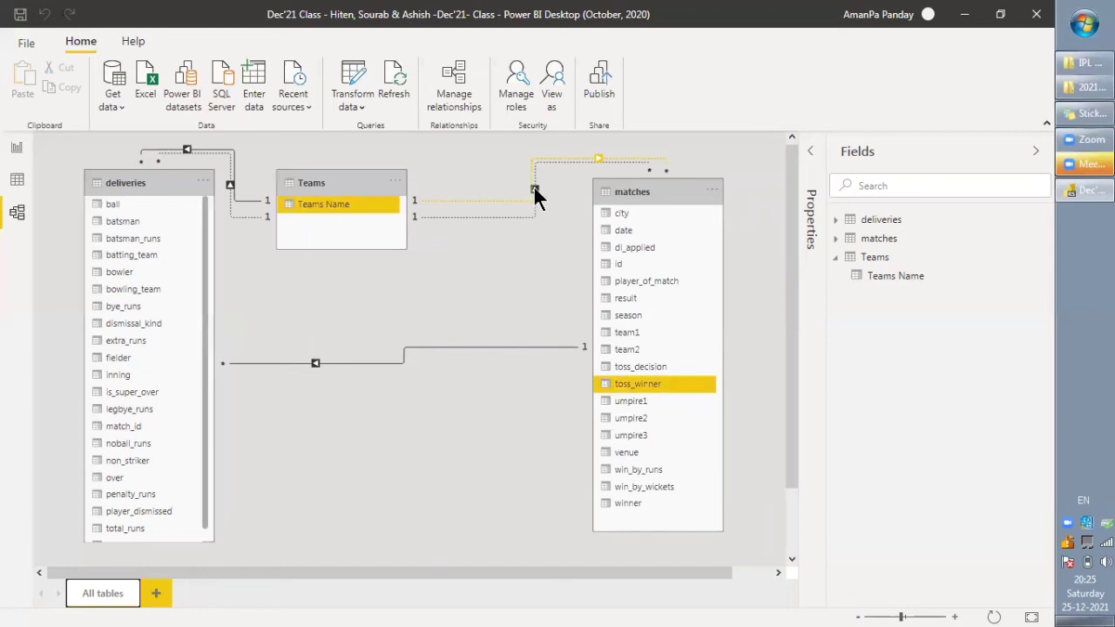
{"action": "right_click", "coordinate": [534, 187]}
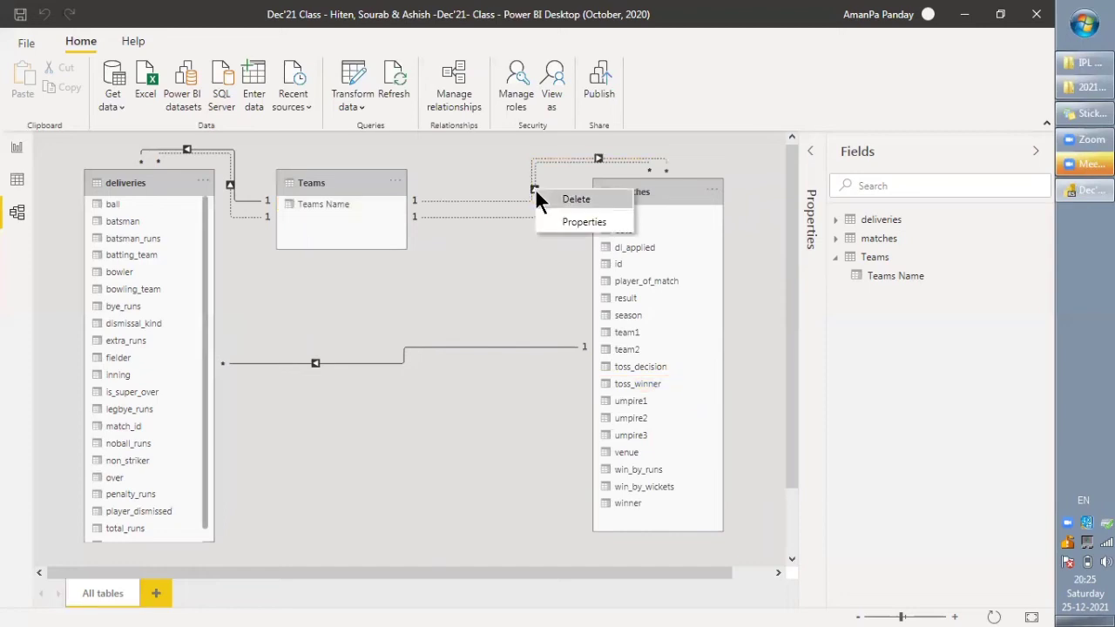
{"action": "left_click", "coordinate": [543, 198]}
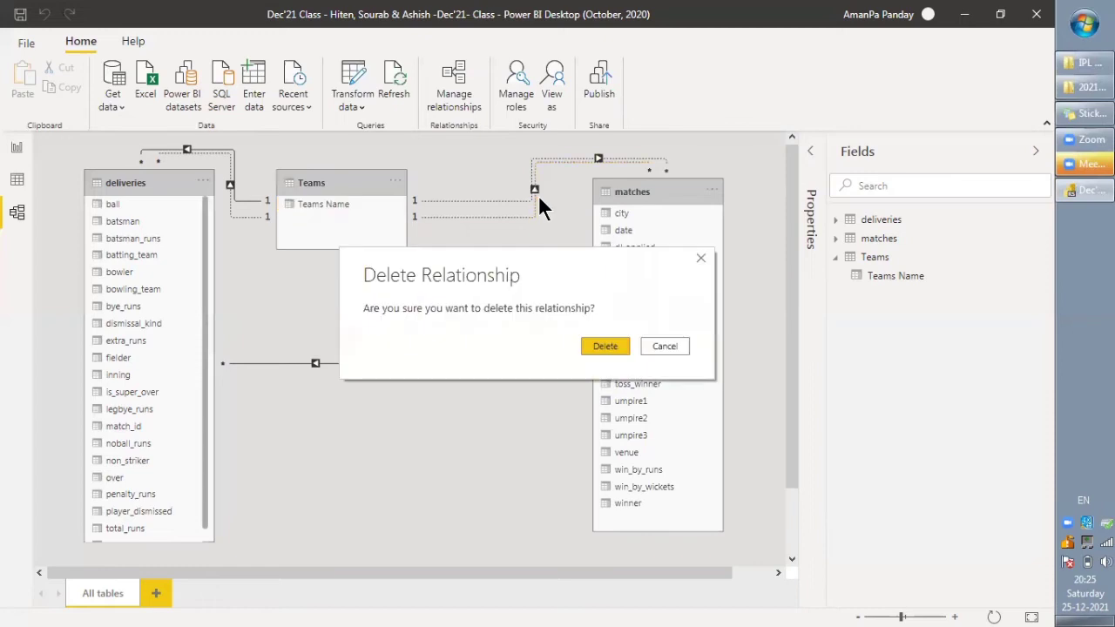
{"action": "left_click", "coordinate": [592, 348]}
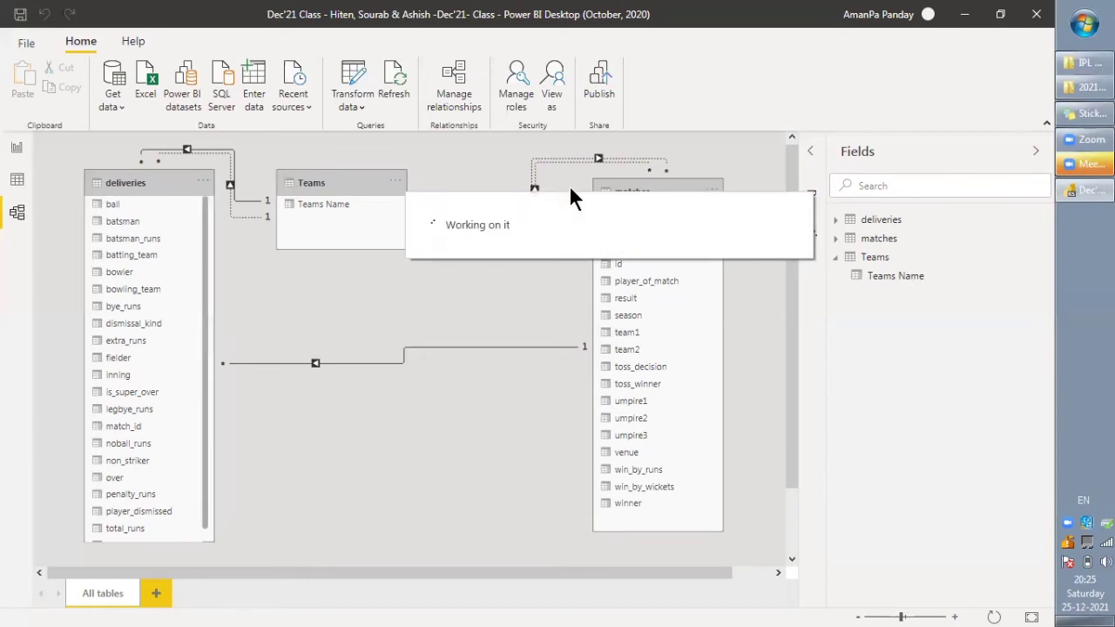
Open the relationship between team1 in matches and Teams Name and try making it active, then clear the active option
{"action": "mouse_move", "coordinate": [530, 181]}
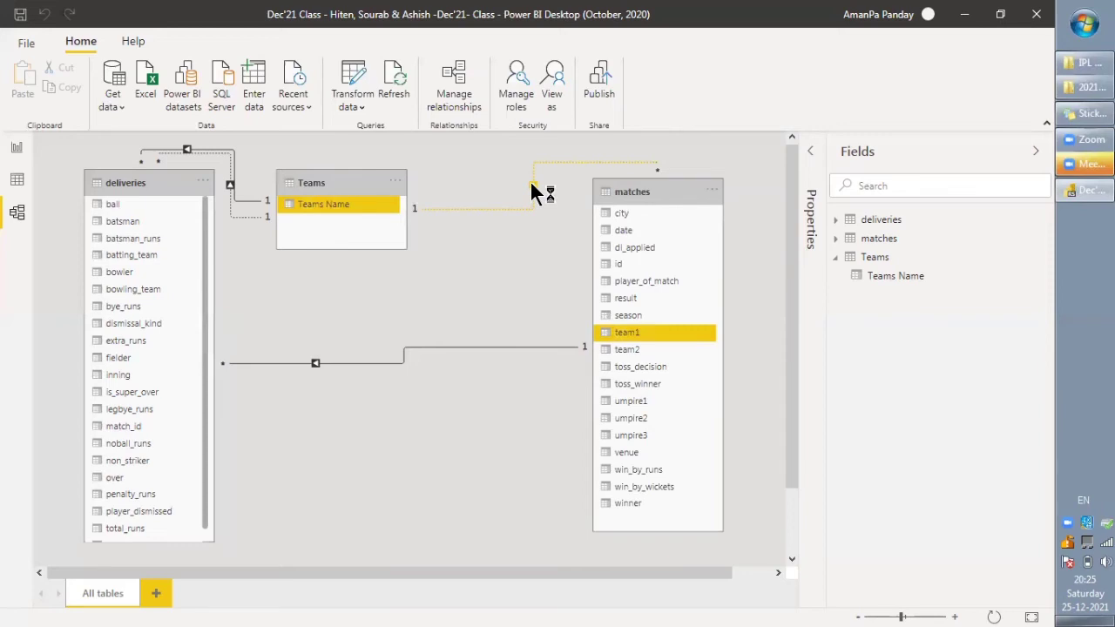
{"action": "double_click", "coordinate": [532, 185]}
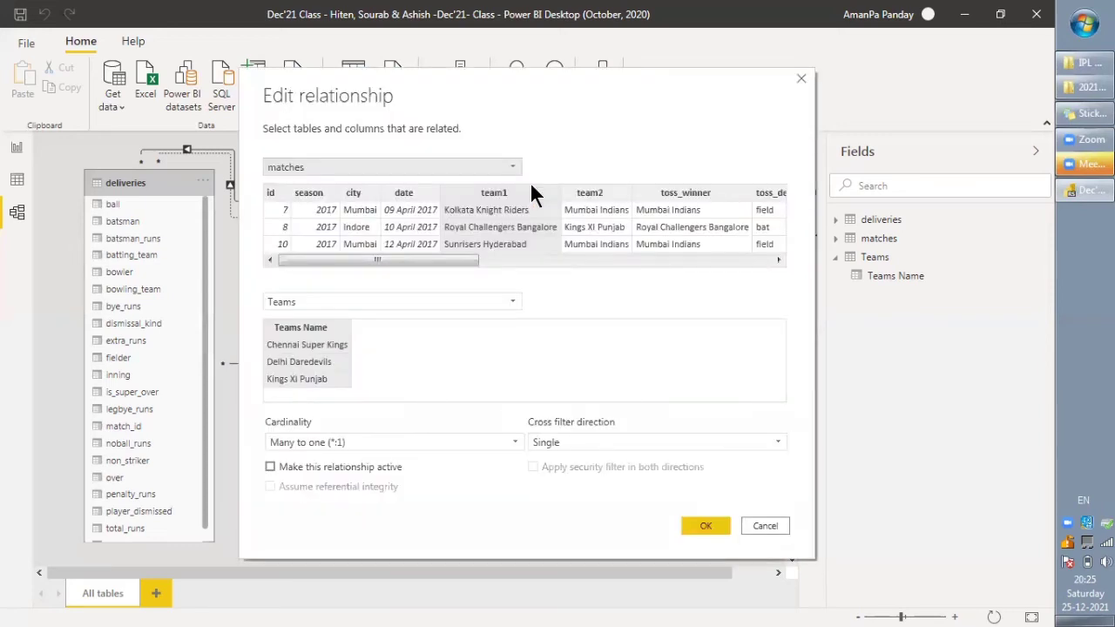
{"action": "left_click", "coordinate": [270, 468]}
{"action": "left_click", "coordinate": [269, 467]}
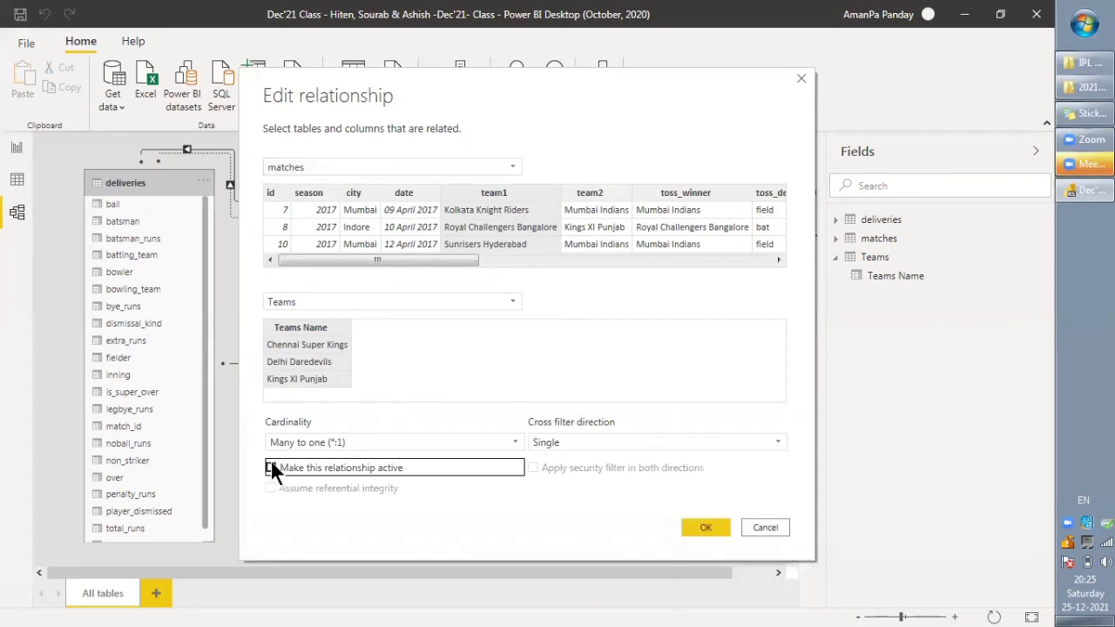
{"action": "left_click", "coordinate": [318, 443]}
{"action": "left_click", "coordinate": [318, 442]}
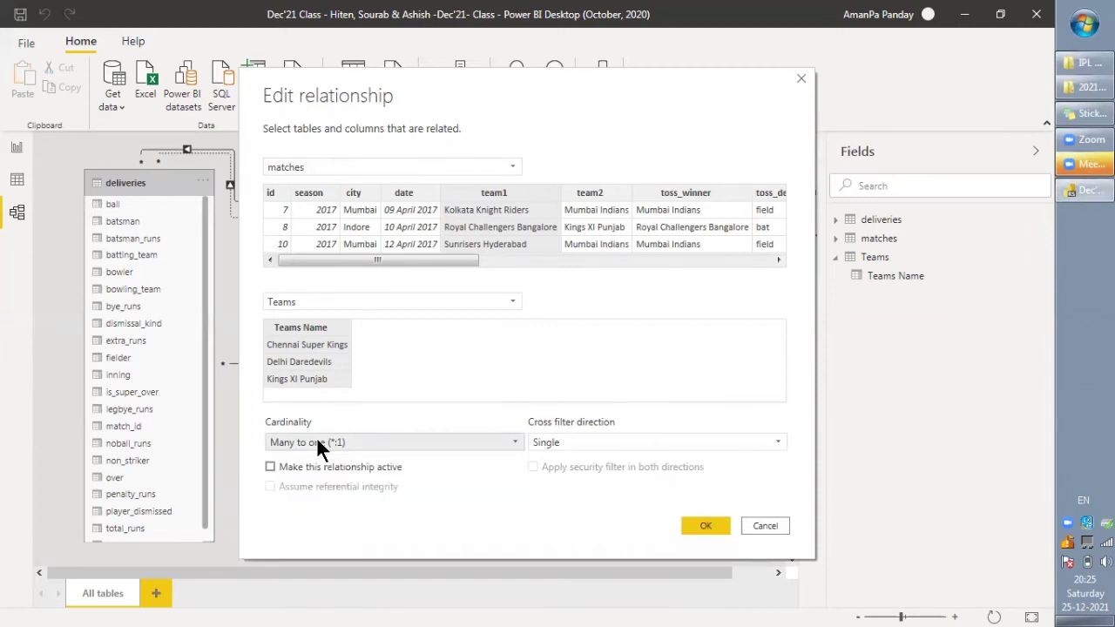
Make Teams the first table and matches the second in the relationship, and try activating it on team1
{"action": "left_click", "coordinate": [331, 162]}
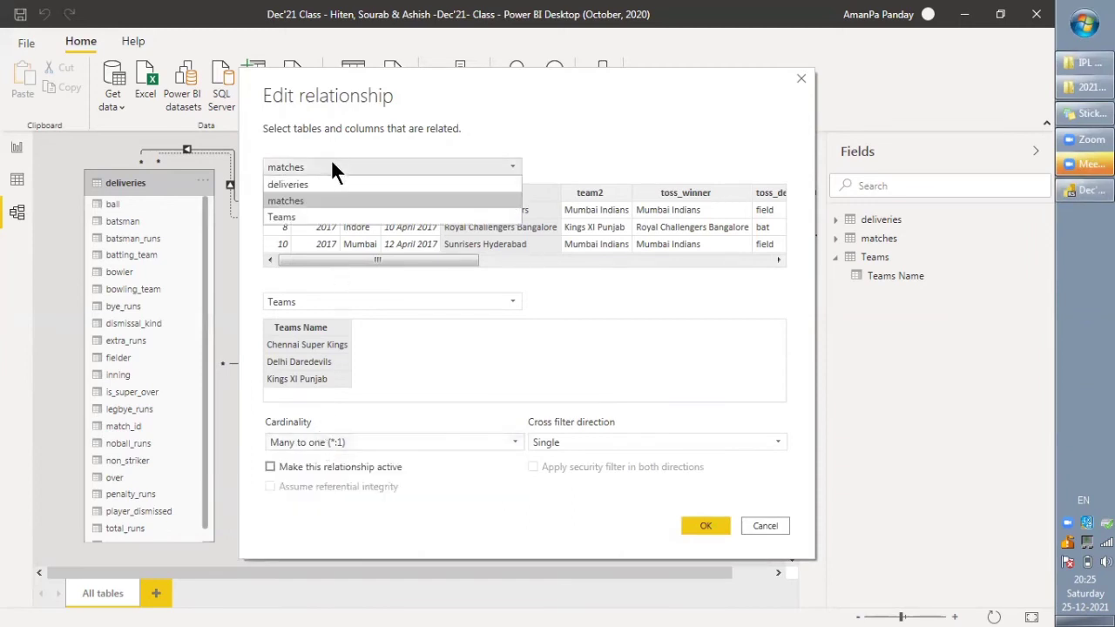
{"action": "left_click", "coordinate": [311, 218]}
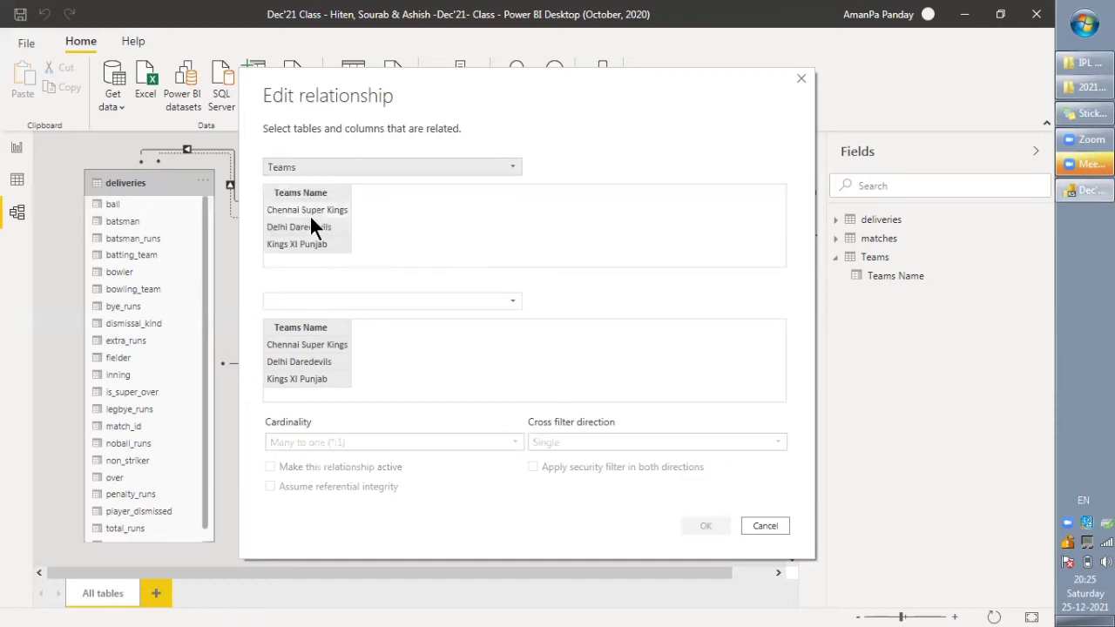
{"action": "left_click", "coordinate": [321, 299]}
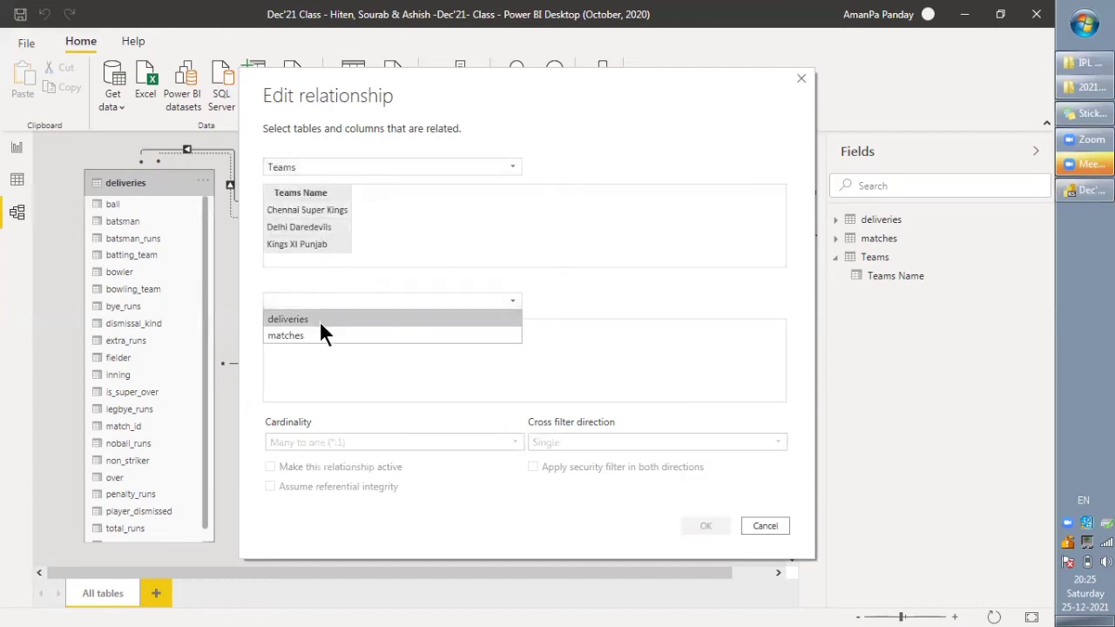
{"action": "left_click", "coordinate": [320, 335]}
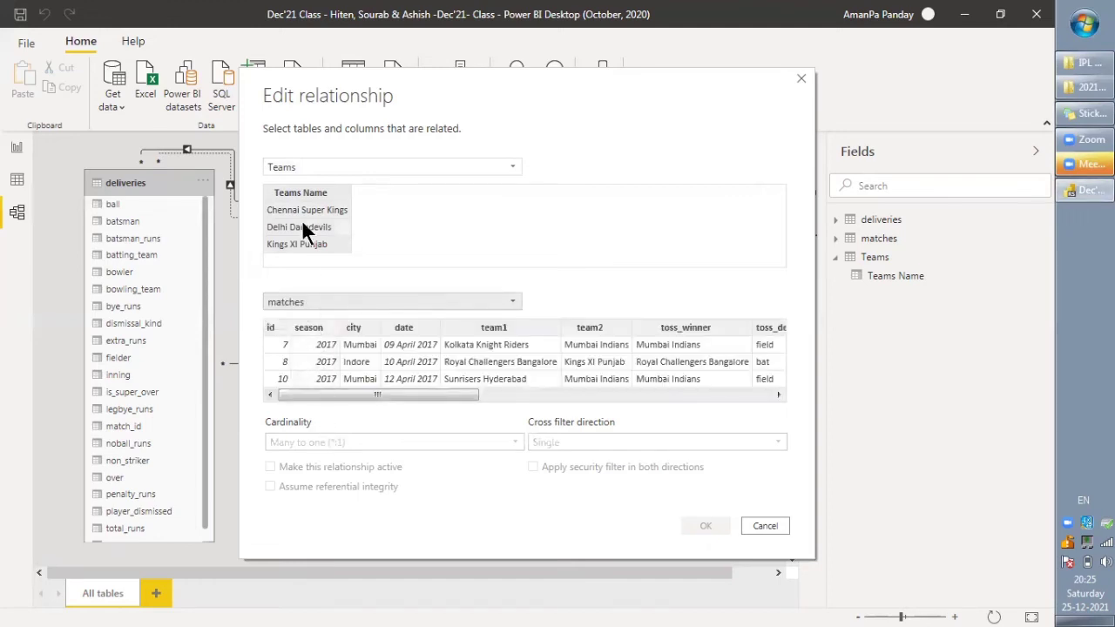
{"action": "left_click", "coordinate": [500, 328]}
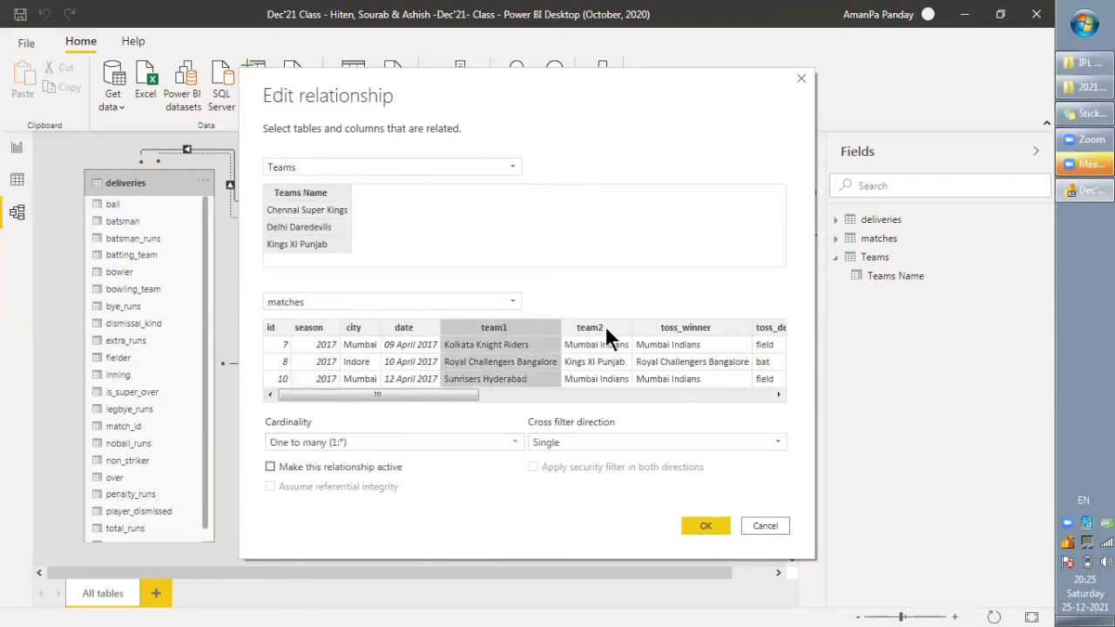
{"action": "left_click", "coordinate": [606, 329]}
{"action": "left_click", "coordinate": [515, 328]}
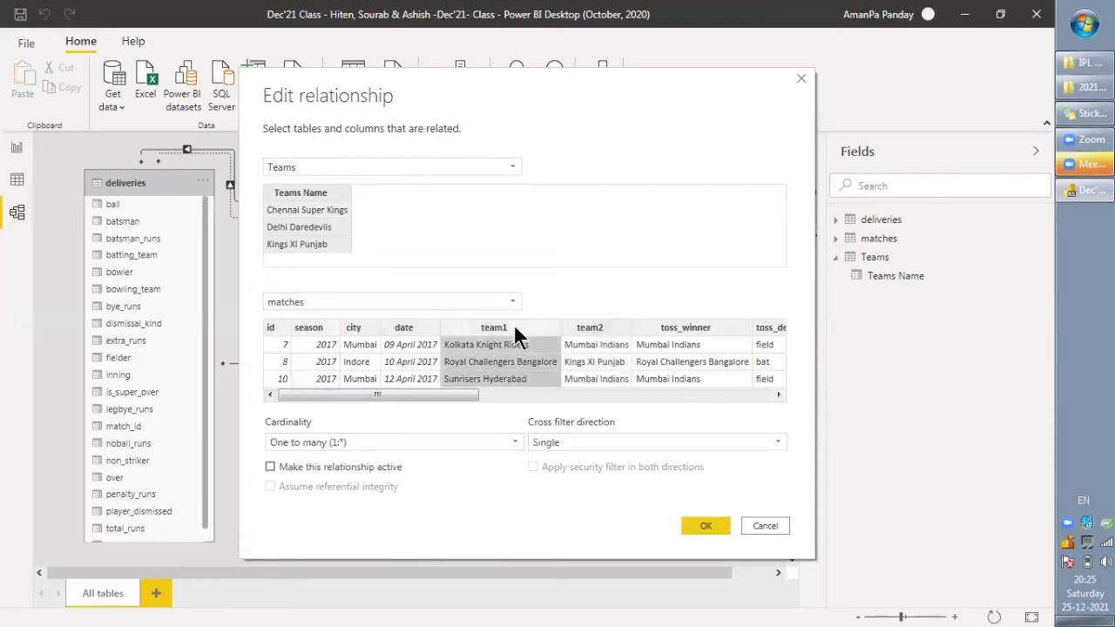
{"action": "left_click", "coordinate": [271, 468]}
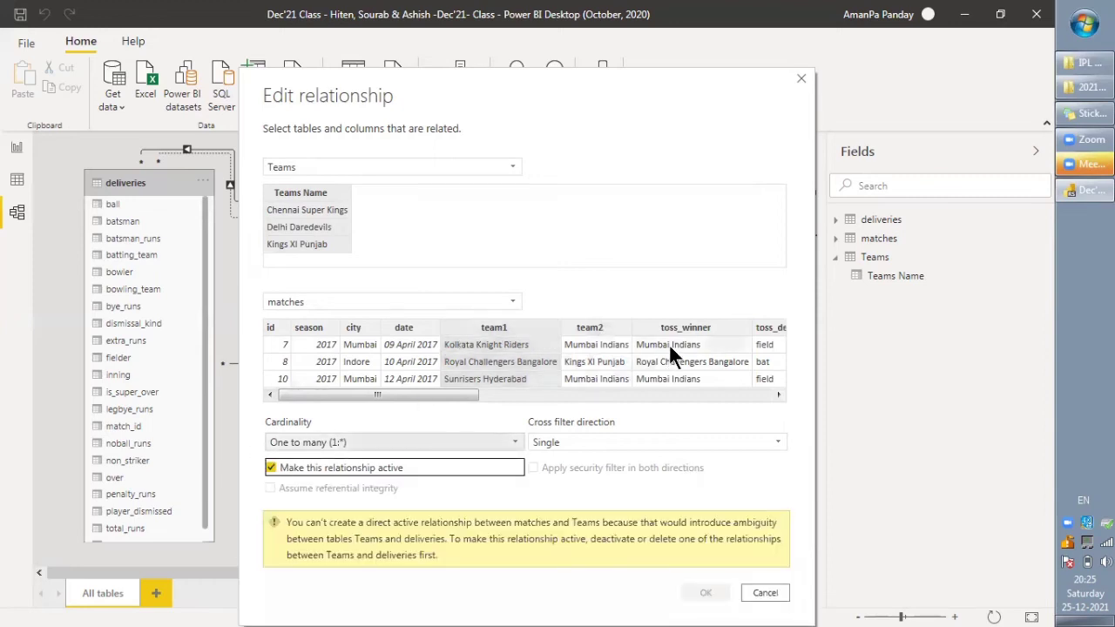
Try making the relationship from Teams Name to matches active on team2, and also on toss_winner, clearing the active option
{"action": "left_click", "coordinate": [597, 329]}
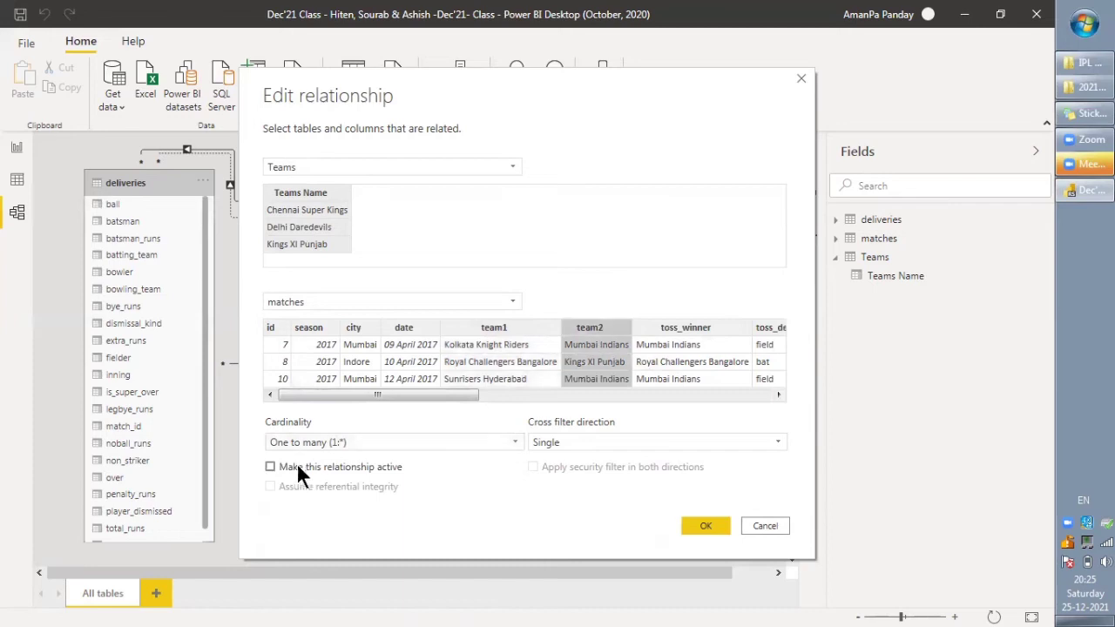
{"action": "left_click", "coordinate": [271, 467]}
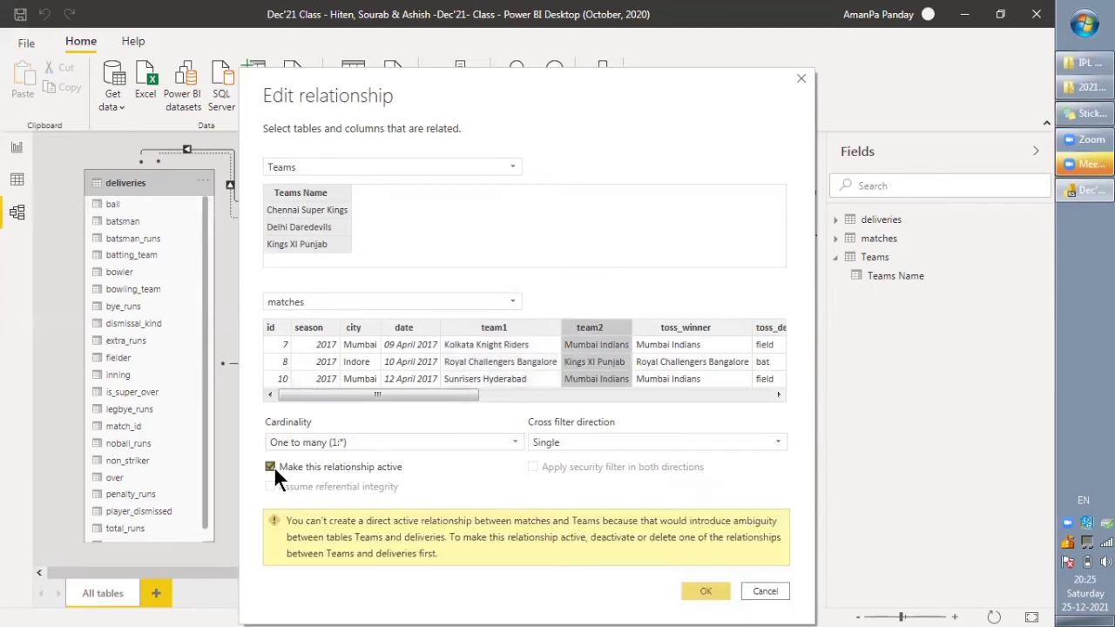
{"action": "left_click", "coordinate": [779, 394]}
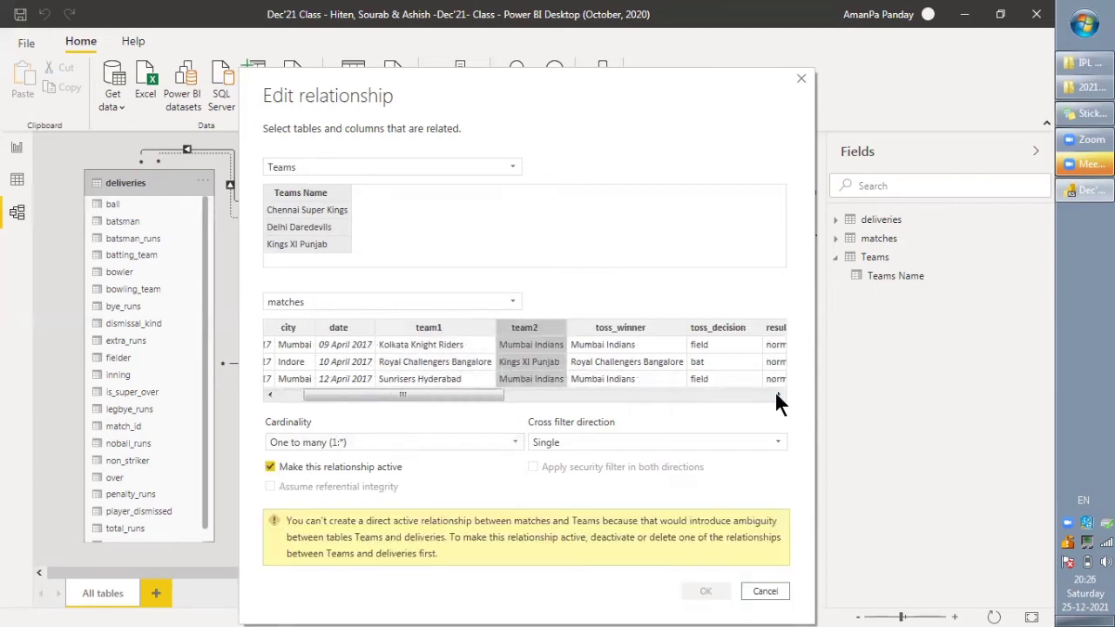
{"action": "left_click", "coordinate": [597, 327]}
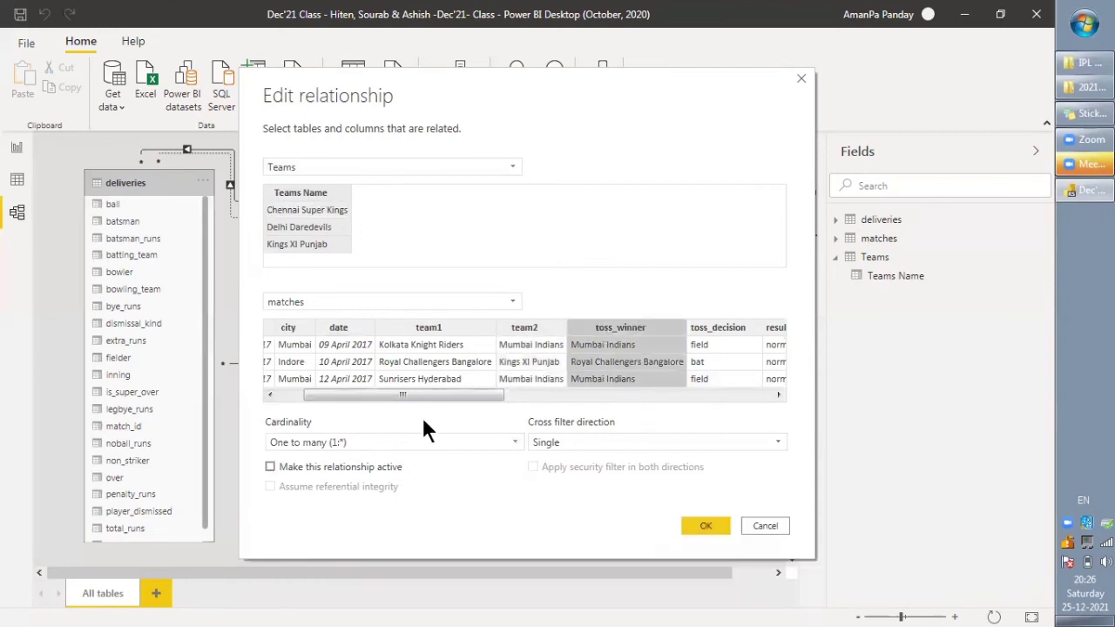
{"action": "left_click", "coordinate": [270, 467]}
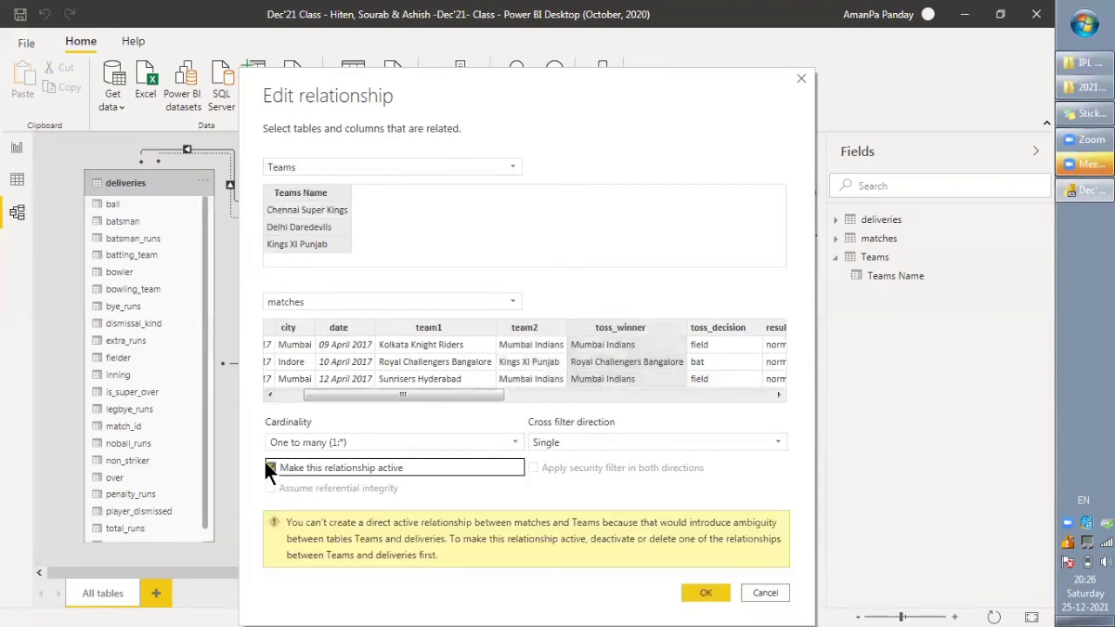
{"action": "left_click", "coordinate": [270, 467]}
Try making the relationship active with winner as the matches column, and clear the active option again
{"action": "left_click", "coordinate": [779, 395]}
{"action": "left_click", "coordinate": [778, 394]}
{"action": "left_click", "coordinate": [778, 394]}
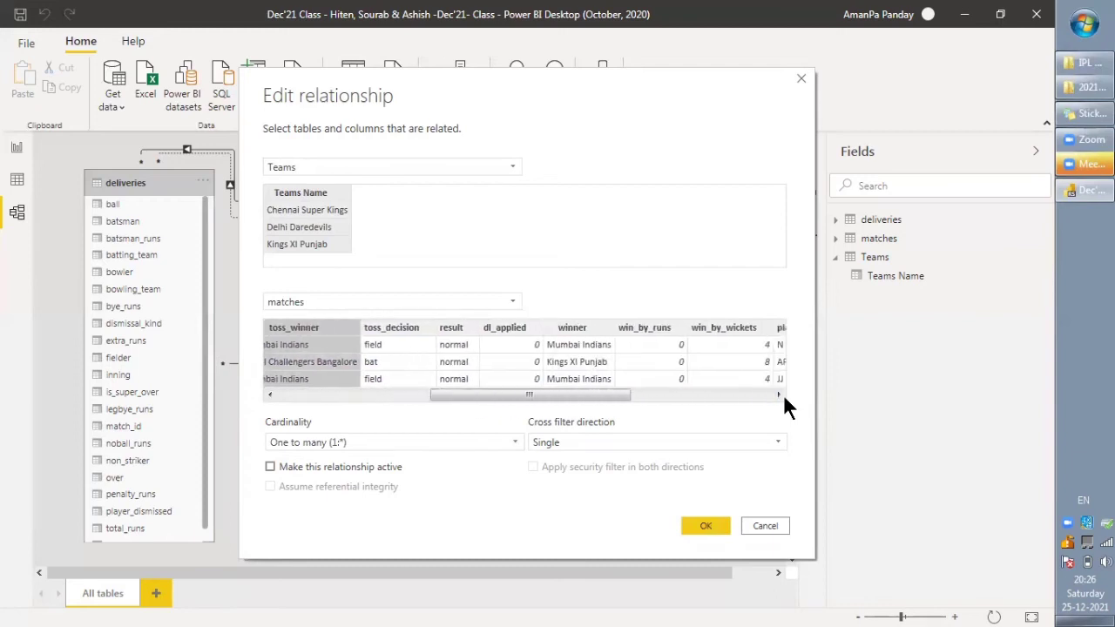
{"action": "left_click", "coordinate": [562, 332]}
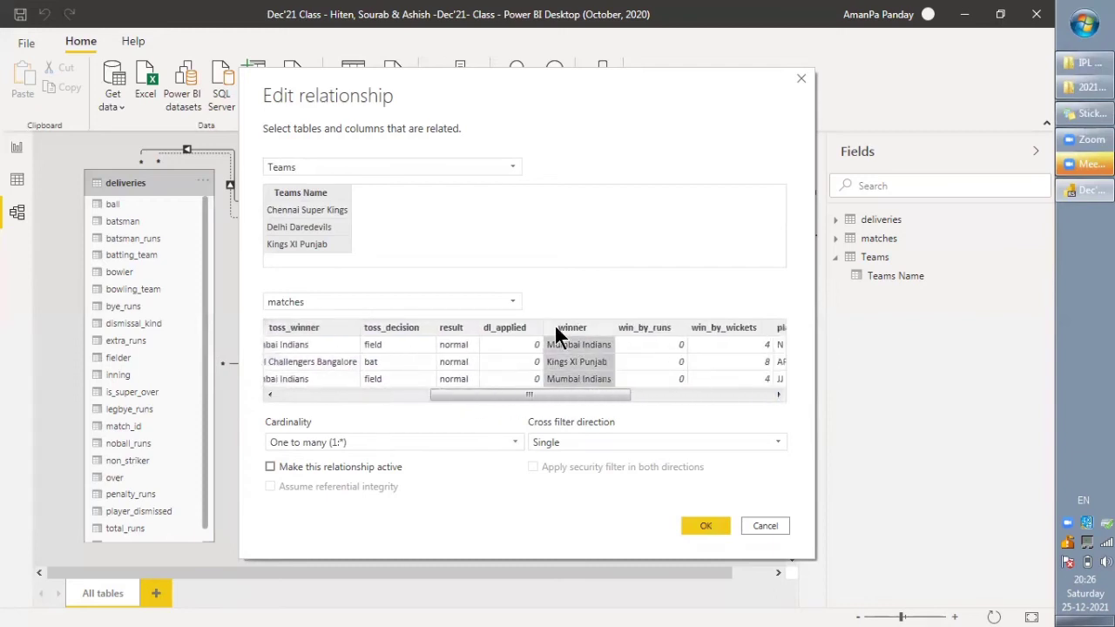
{"action": "left_click", "coordinate": [270, 466]}
{"action": "left_click", "coordinate": [270, 467]}
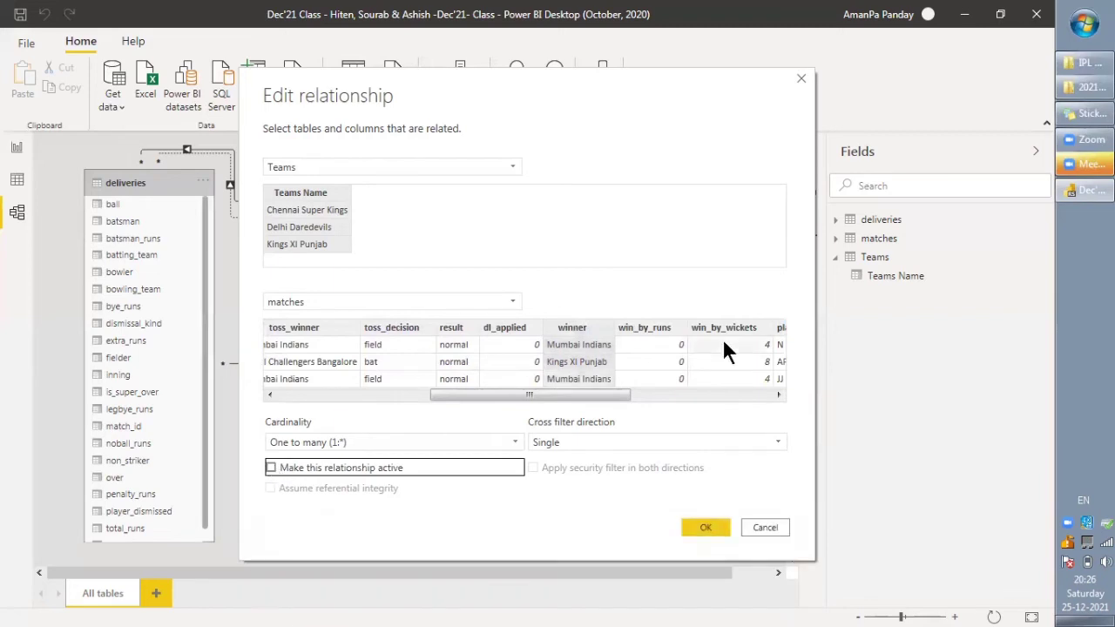
Set the matches column of the relationship back to team1 and save it as inactive
{"action": "left_click_drag", "start_coordinate": [778, 393], "coordinate": [377, 394]}
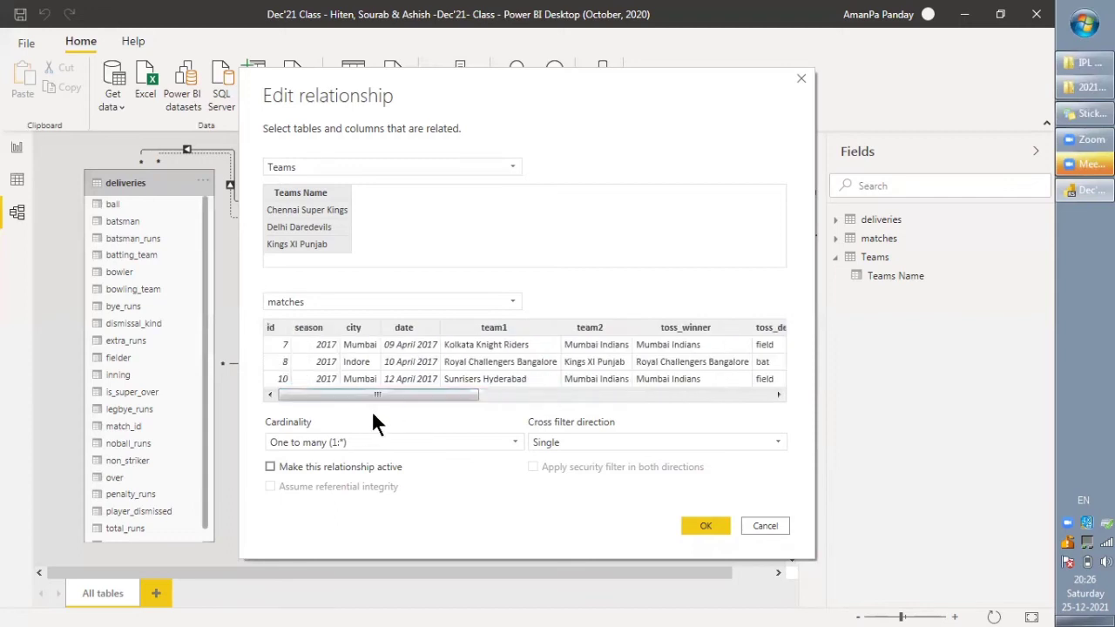
{"action": "left_click", "coordinate": [467, 326]}
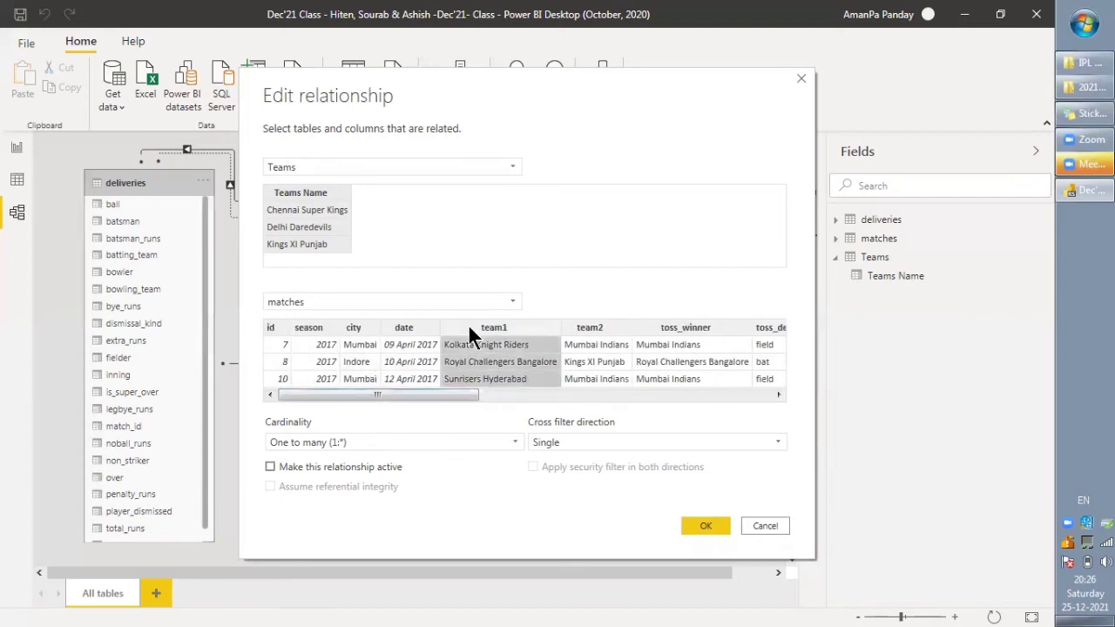
{"action": "left_click", "coordinate": [702, 526]}
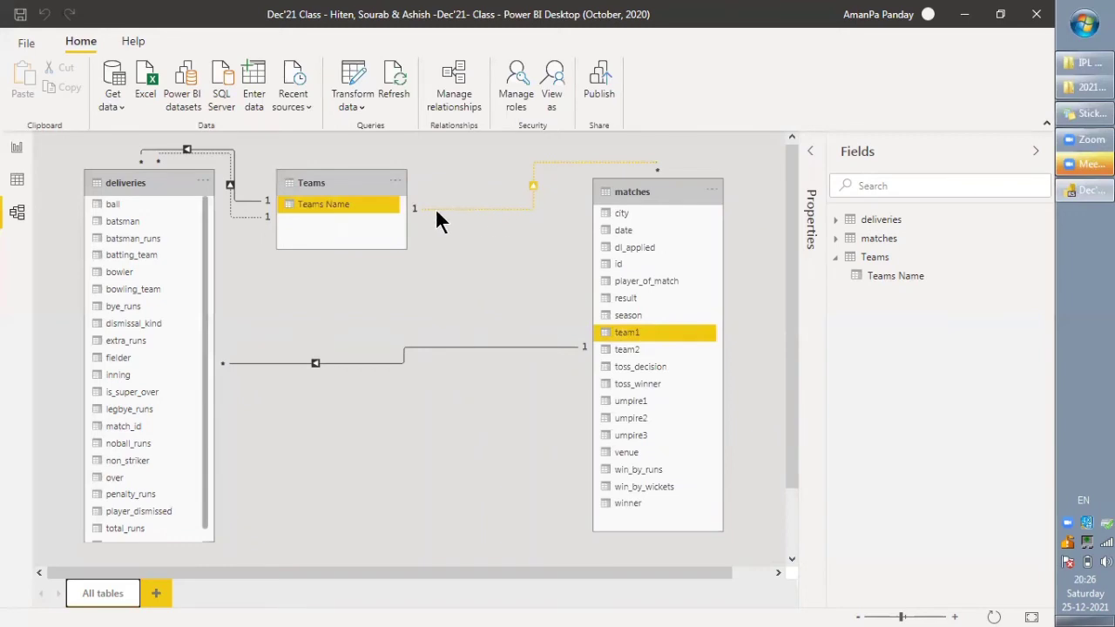
Reopen the relationship between team1 in matches and Teams Name, try making it active, and cancel the edit
{"action": "double_click", "coordinate": [533, 186]}
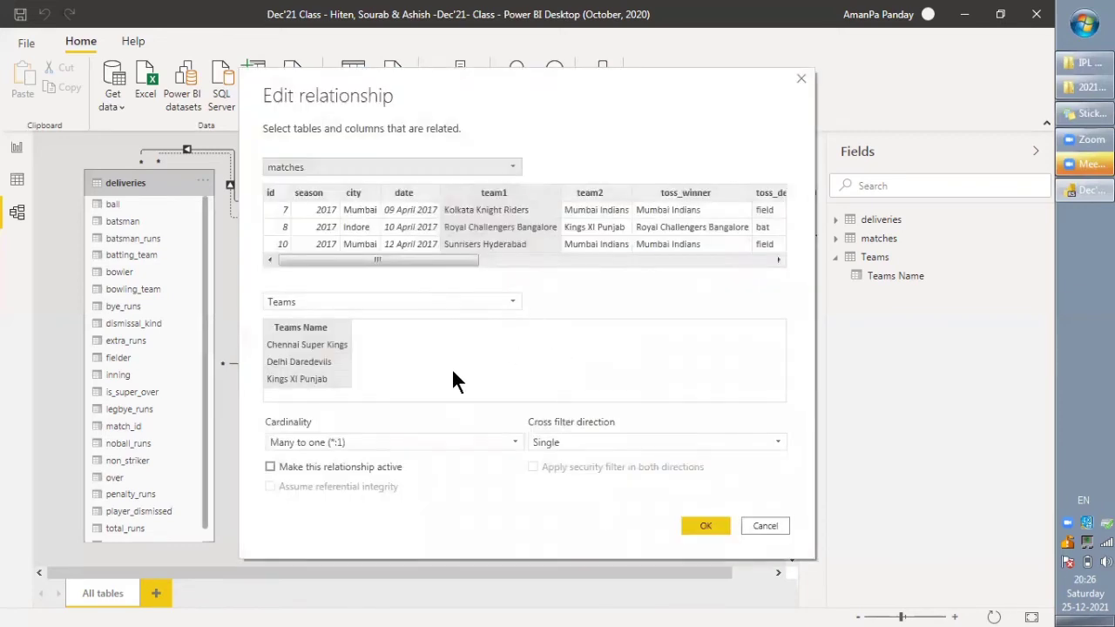
{"action": "left_click", "coordinate": [271, 467]}
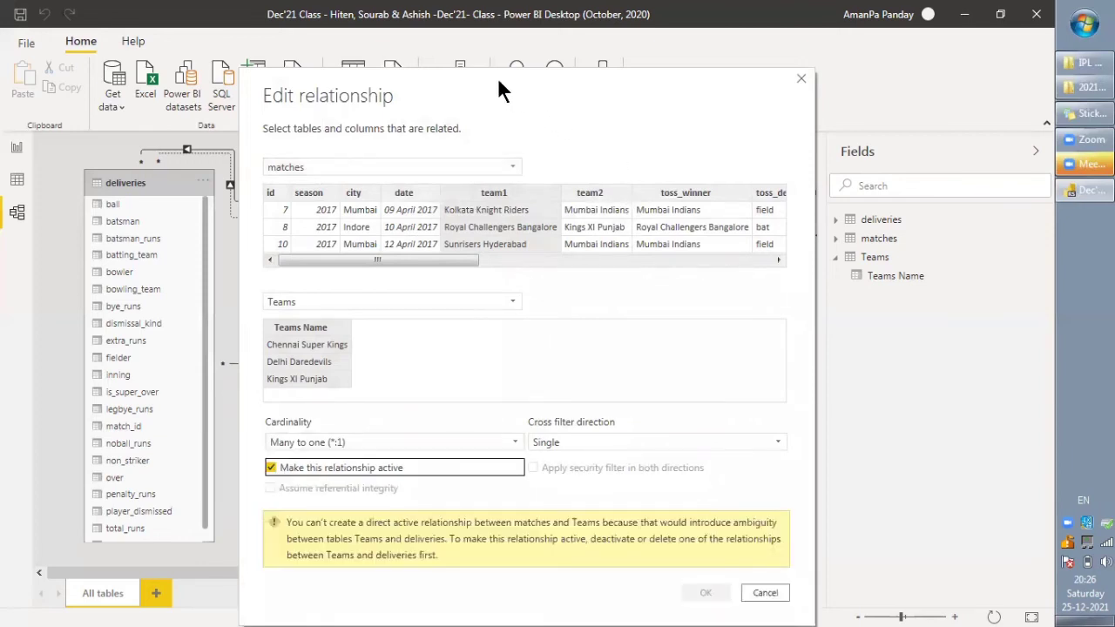
{"action": "left_click_drag", "start_coordinate": [500, 87], "coordinate": [507, 48]}
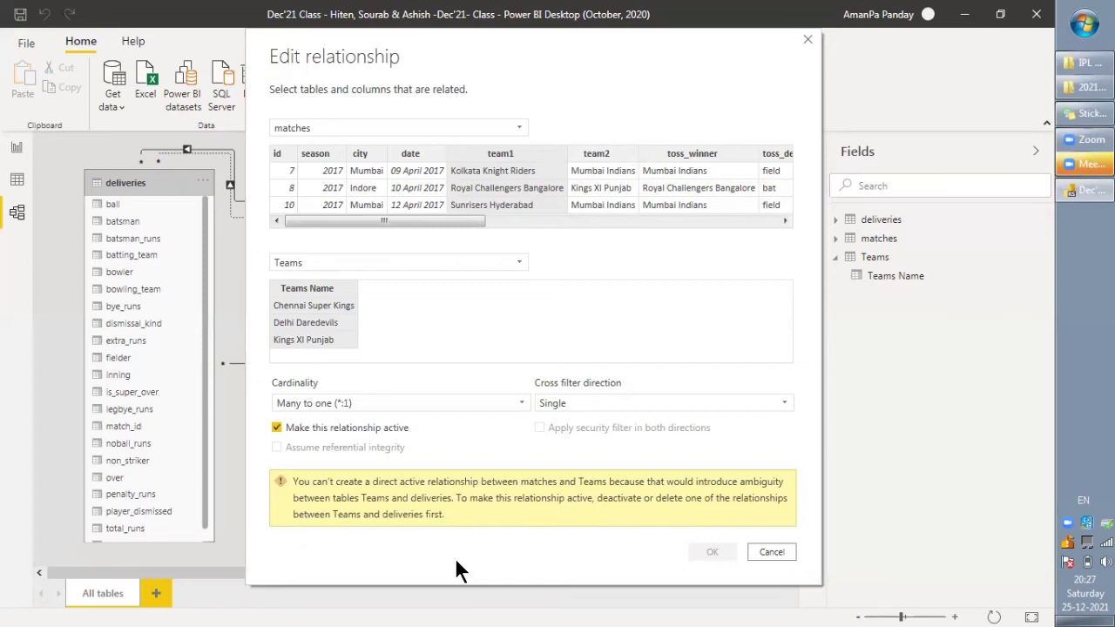
{"action": "left_click", "coordinate": [769, 552]}
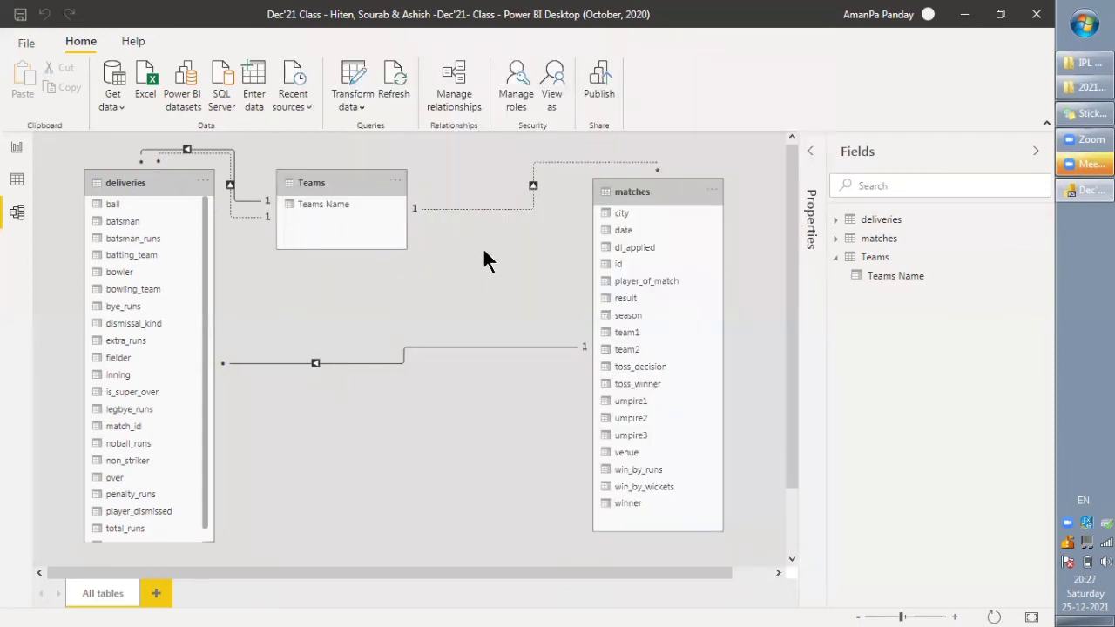
Delete the inactive relationship between bowling_team in deliveries and Teams Name
{"action": "left_click", "coordinate": [229, 183]}
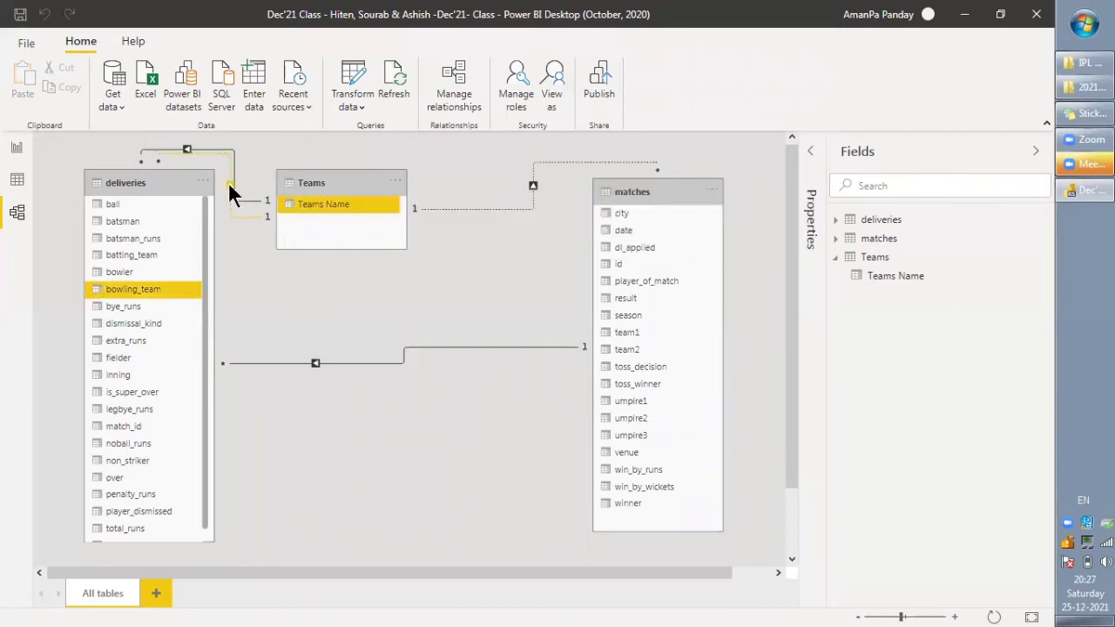
{"action": "right_click", "coordinate": [227, 181]}
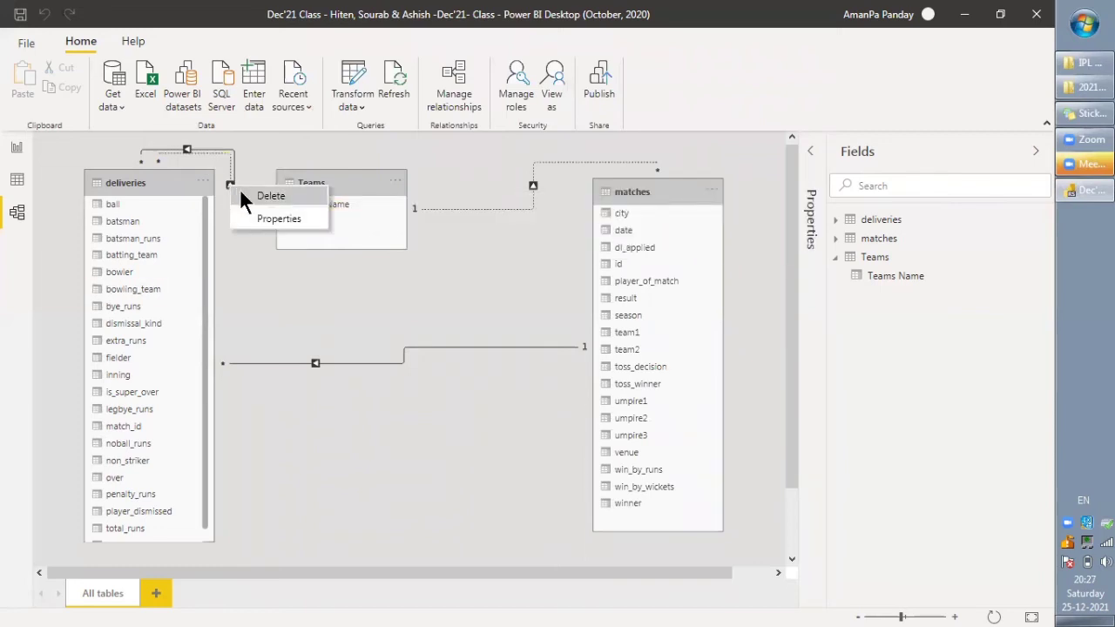
{"action": "left_click", "coordinate": [241, 192]}
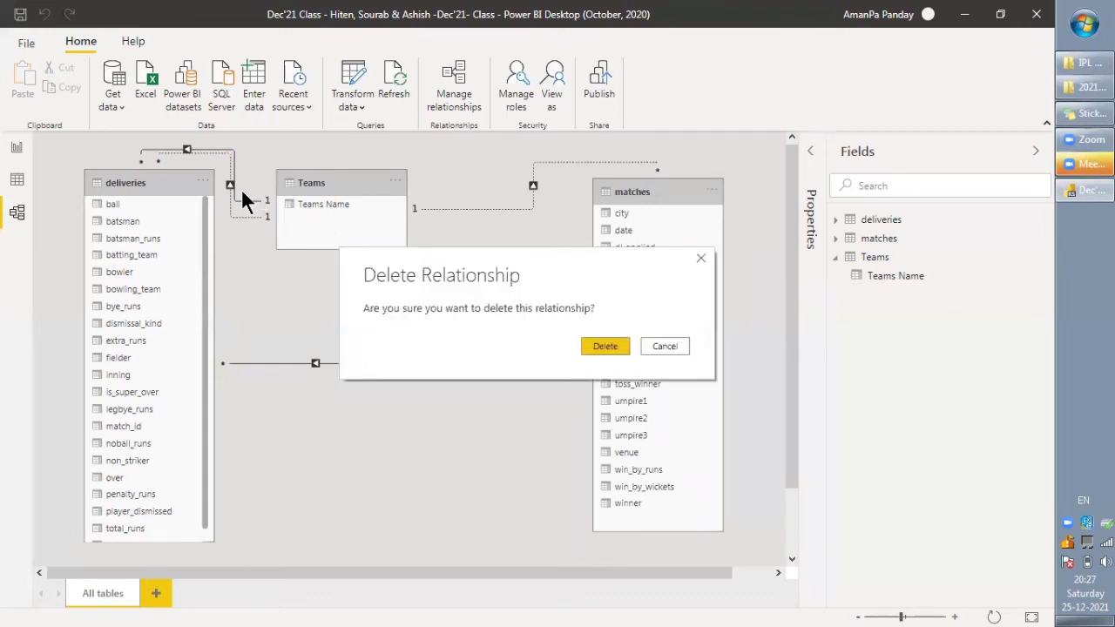
{"action": "left_click", "coordinate": [598, 342]}
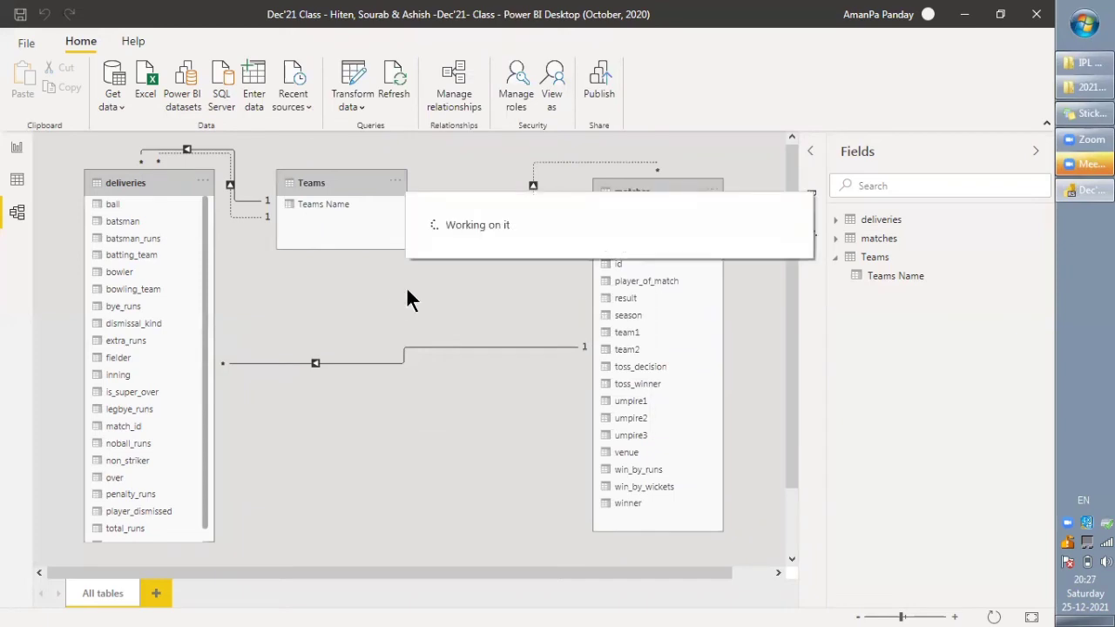
With the bowling_team relationship removed, try again to activate the one between team1 and Teams Name, and cancel the edit
{"action": "double_click", "coordinate": [531, 182]}
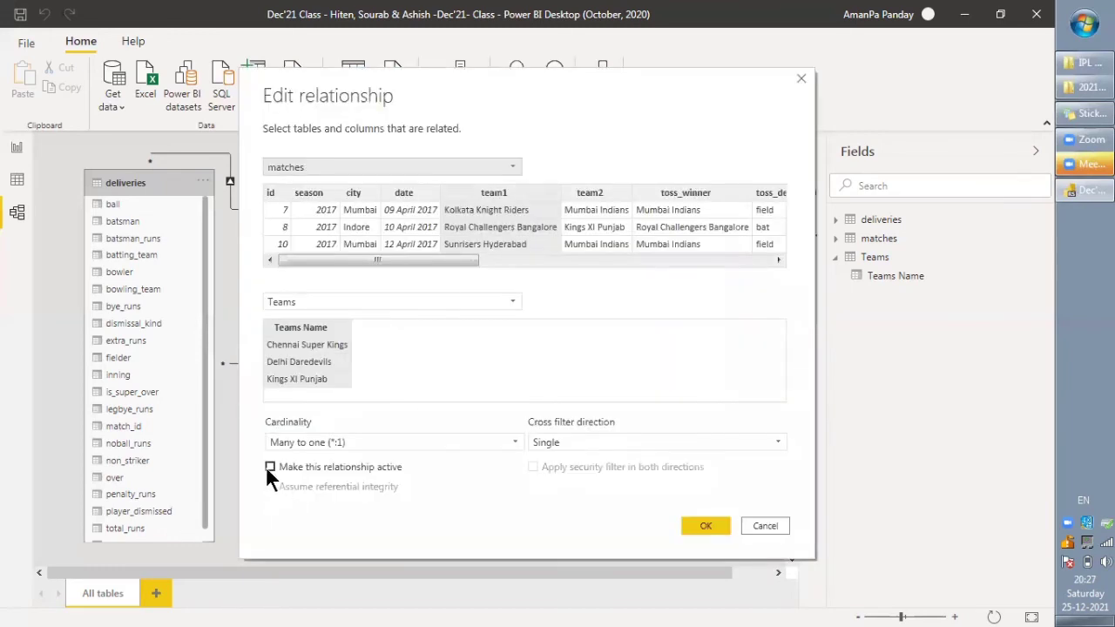
{"action": "left_click", "coordinate": [270, 466]}
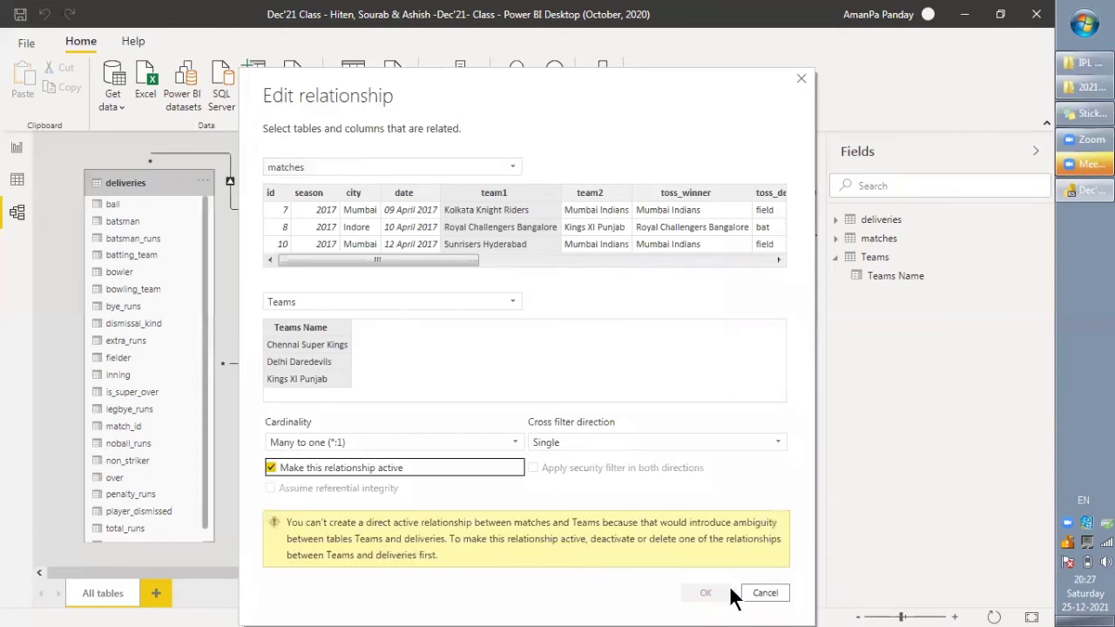
{"action": "left_click", "coordinate": [448, 468]}
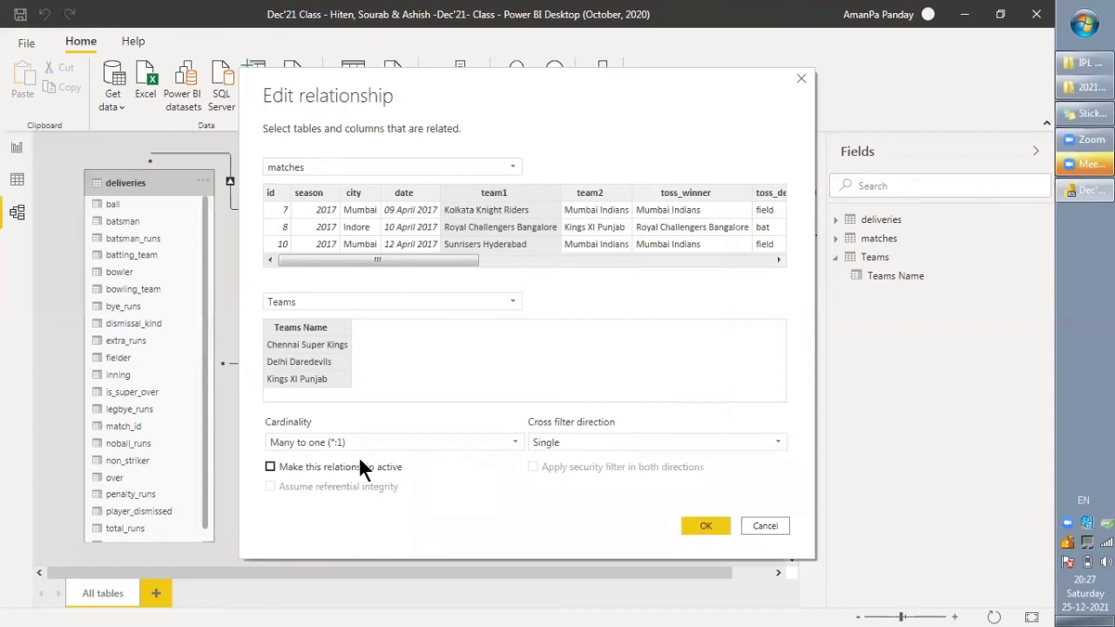
{"action": "left_click", "coordinate": [364, 468]}
{"action": "left_click", "coordinate": [364, 469]}
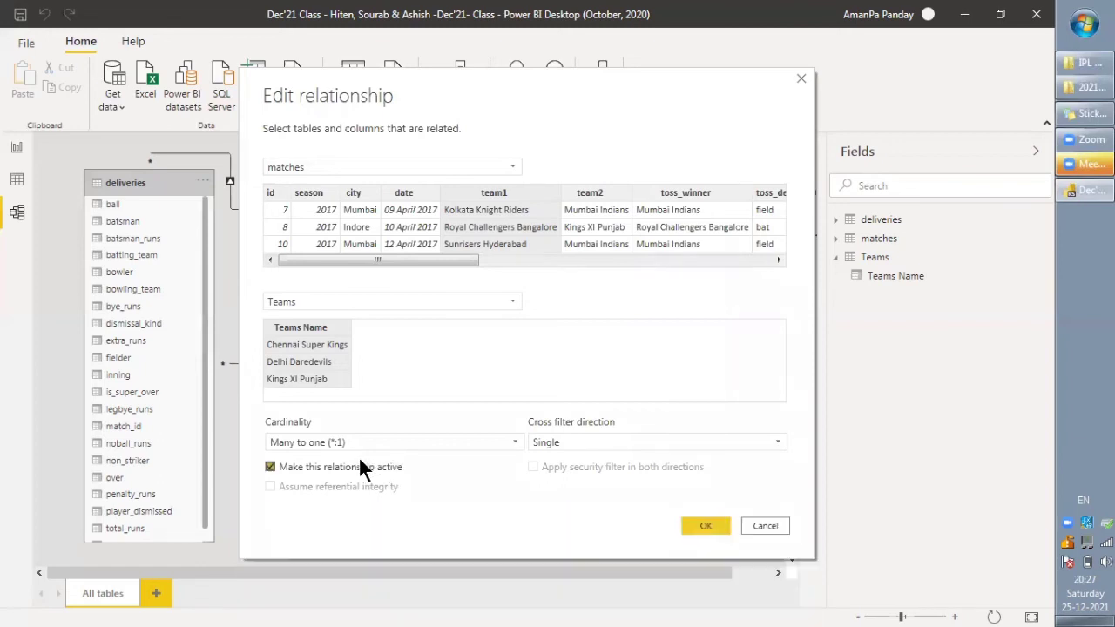
{"action": "left_click", "coordinate": [763, 526]}
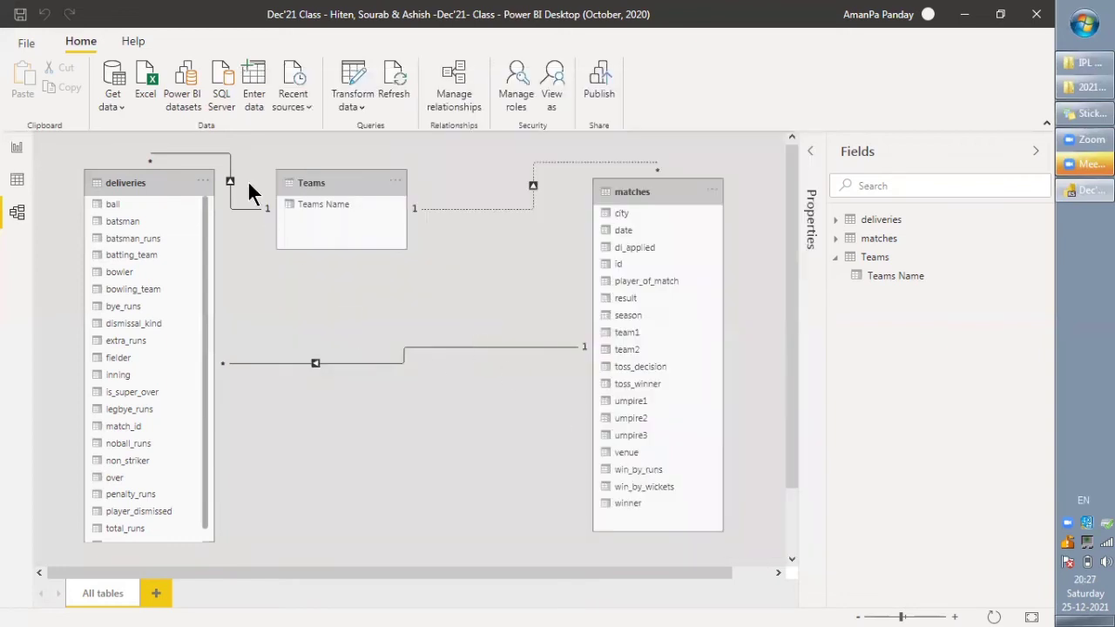
Delete the inactive relationship between team1 in matches and Teams Name
{"action": "double_click", "coordinate": [534, 186]}
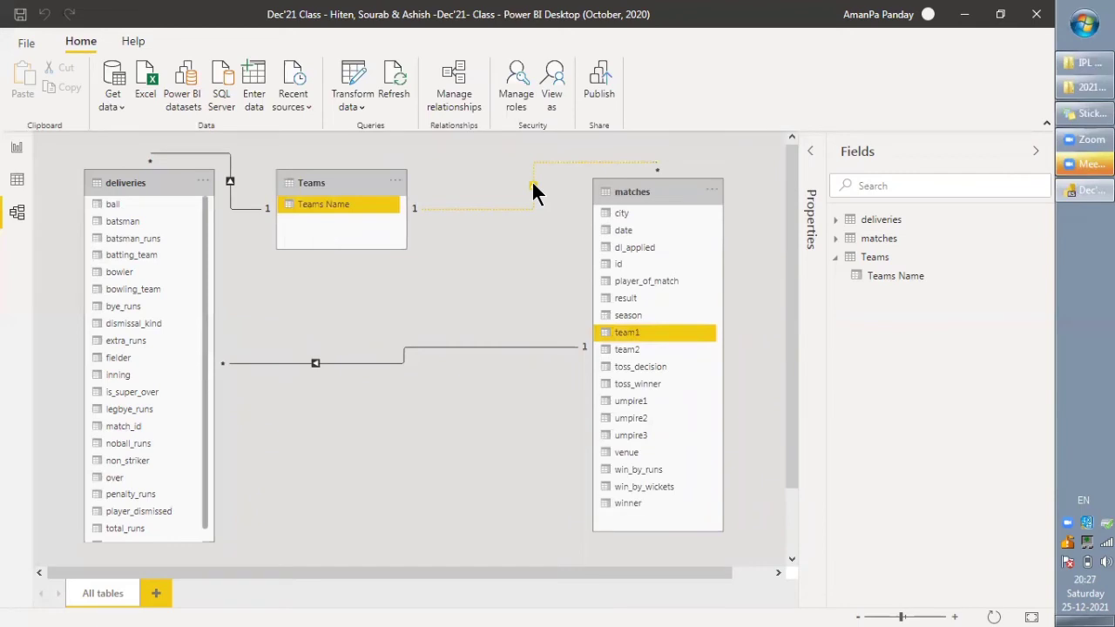
{"action": "right_click", "coordinate": [534, 188]}
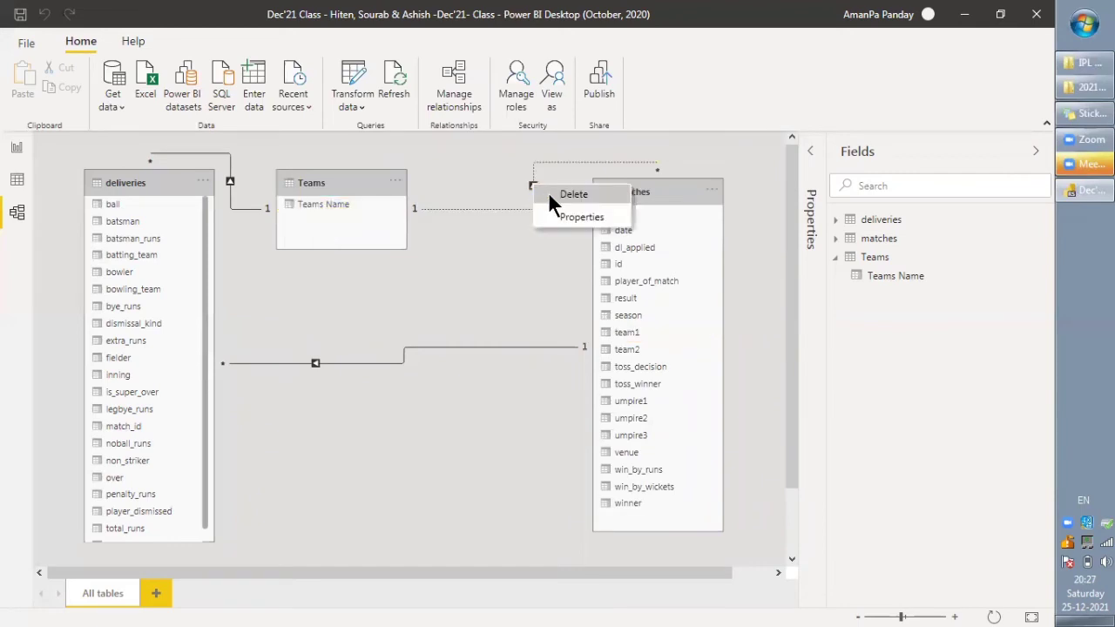
{"action": "left_click", "coordinate": [546, 194]}
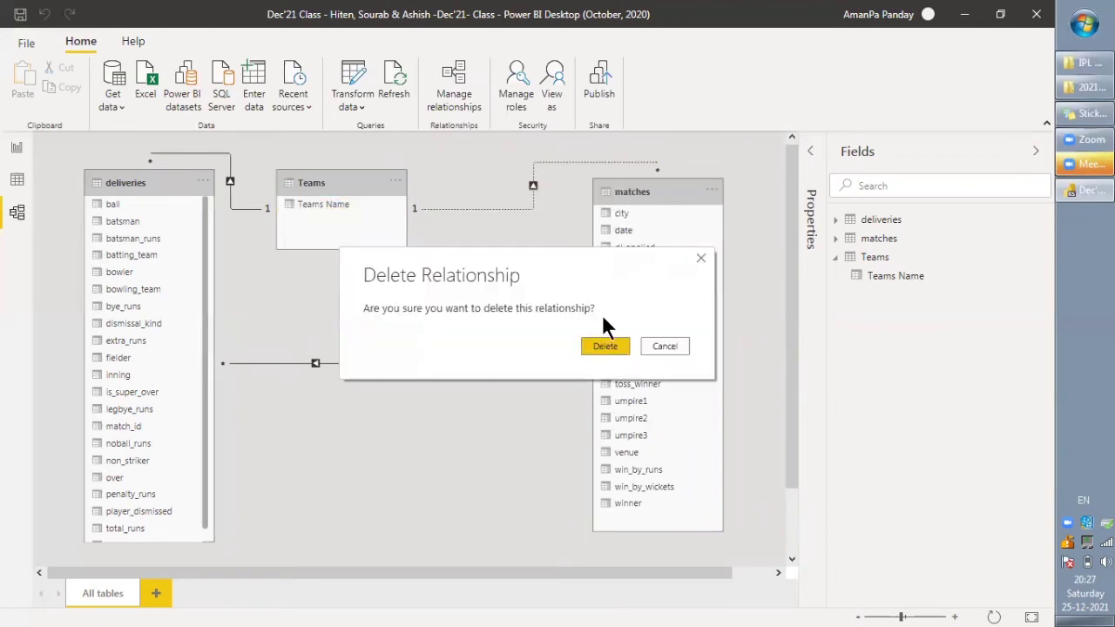
{"action": "left_click", "coordinate": [607, 346]}
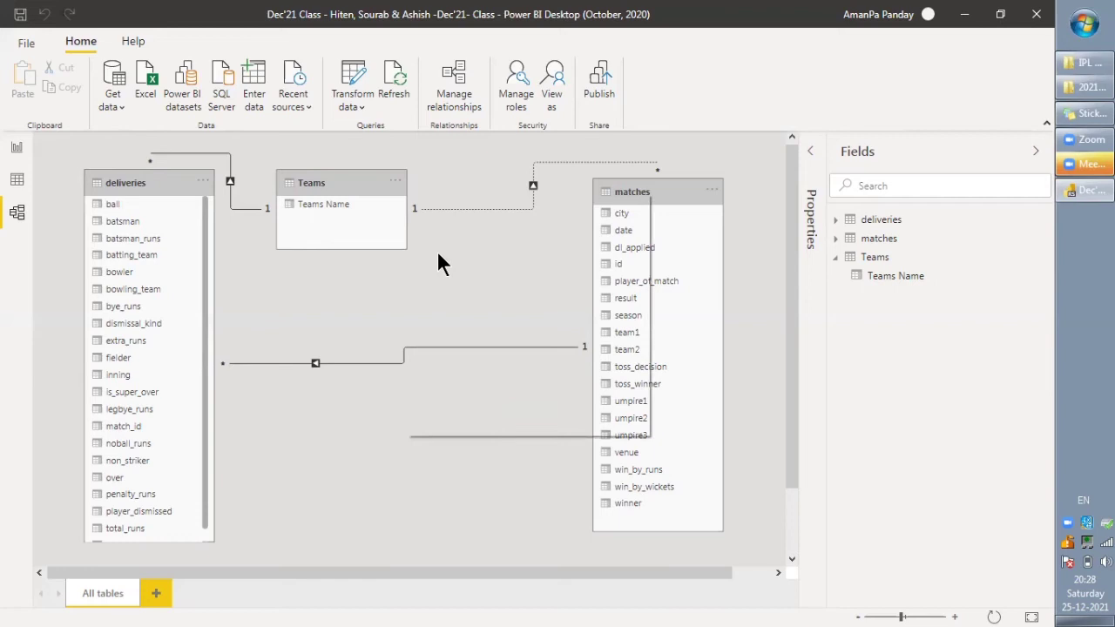
Recreate the relationship from Teams Name to team1 in matches, and move the Teams table midway between deliveries and matches
{"action": "left_click", "coordinate": [346, 207]}
{"action": "left_click_drag", "start_coordinate": [345, 202], "coordinate": [649, 325]}
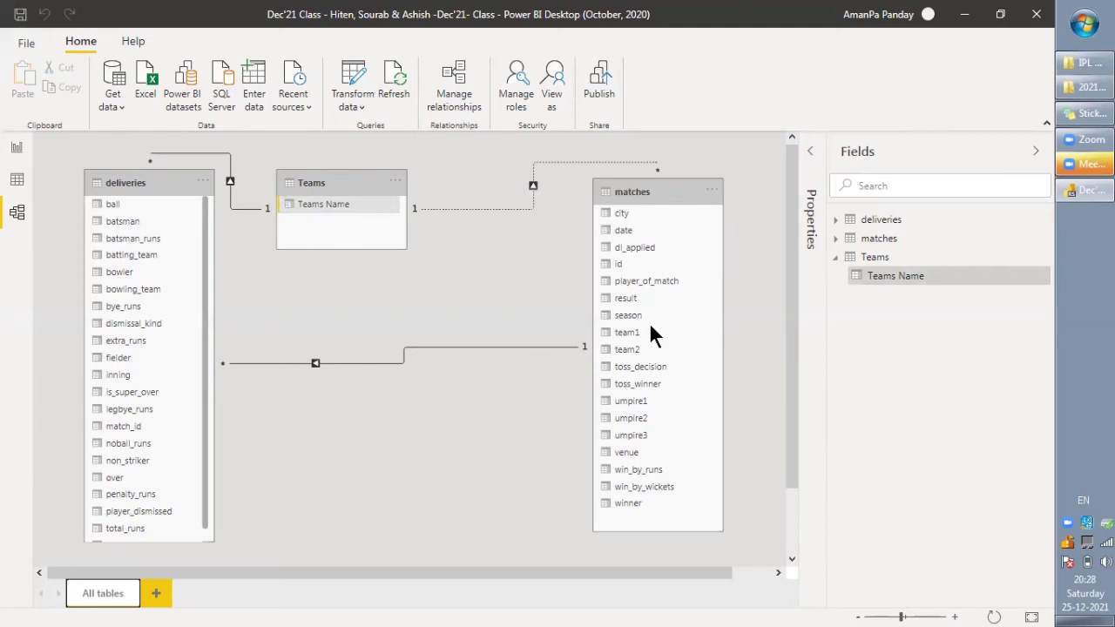
{"action": "left_click_drag", "start_coordinate": [338, 181], "coordinate": [413, 163]}
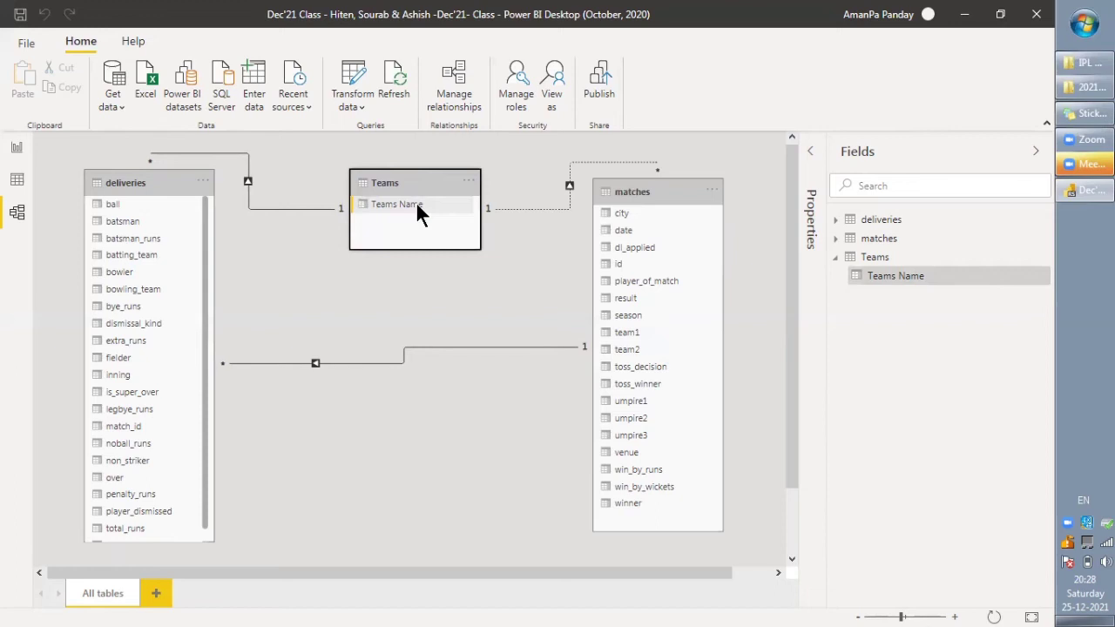
Delete the remaining active relationship between the deliveries and Teams tables
{"action": "right_click", "coordinate": [247, 185]}
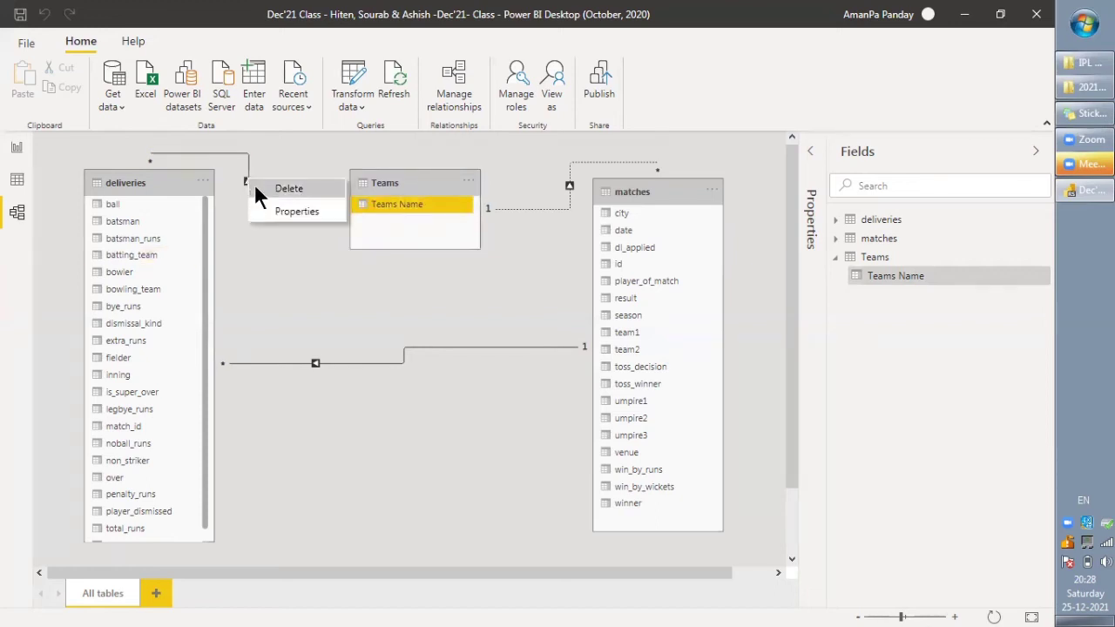
{"action": "left_click", "coordinate": [255, 186]}
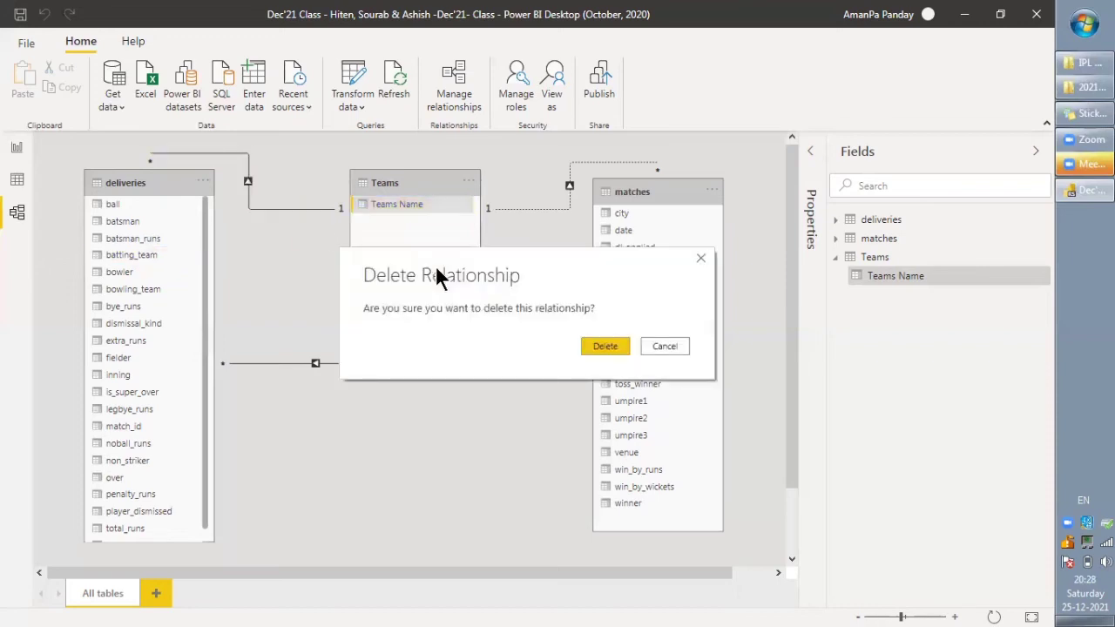
{"action": "left_click", "coordinate": [610, 350]}
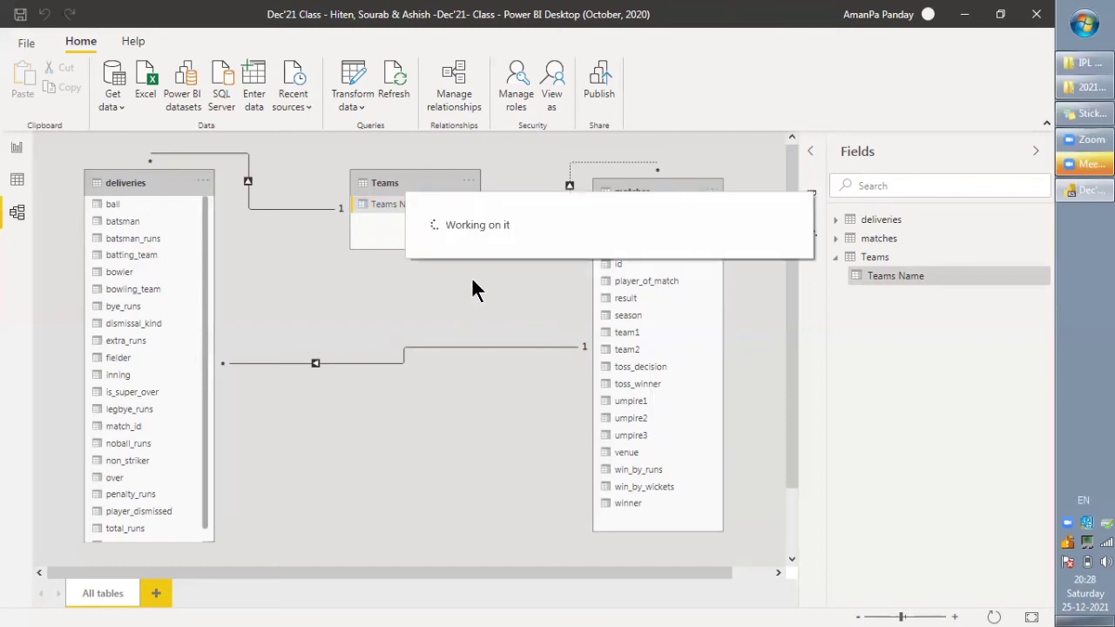
Make the relationship between team1 in matches and Teams Name active, and relate Teams Name to batting_team in deliveries
{"action": "double_click", "coordinate": [568, 186]}
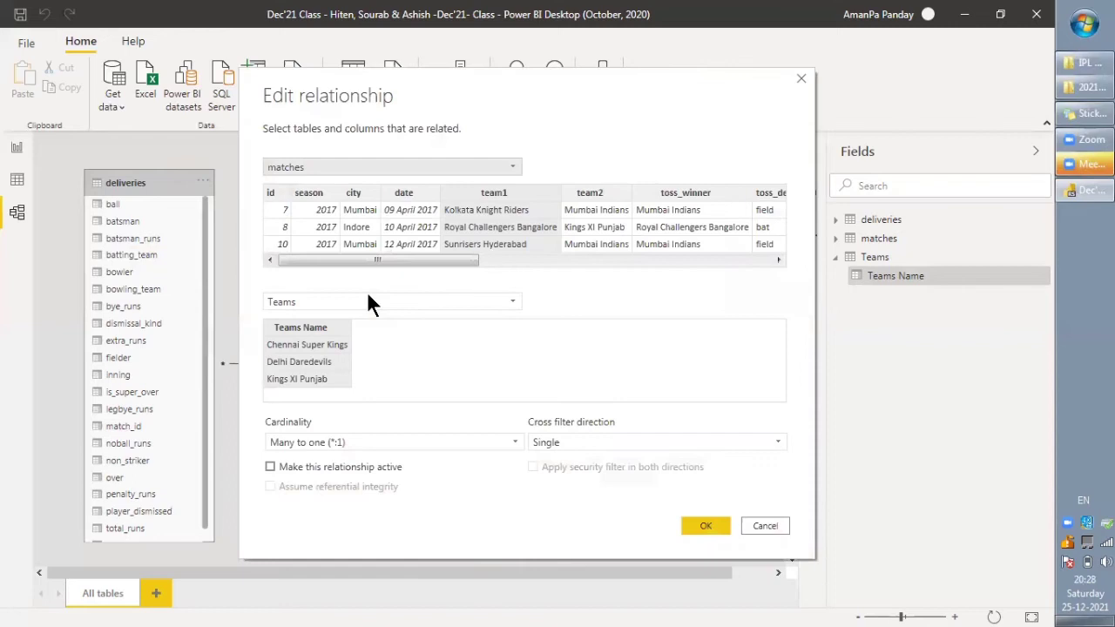
{"action": "left_click", "coordinate": [270, 467]}
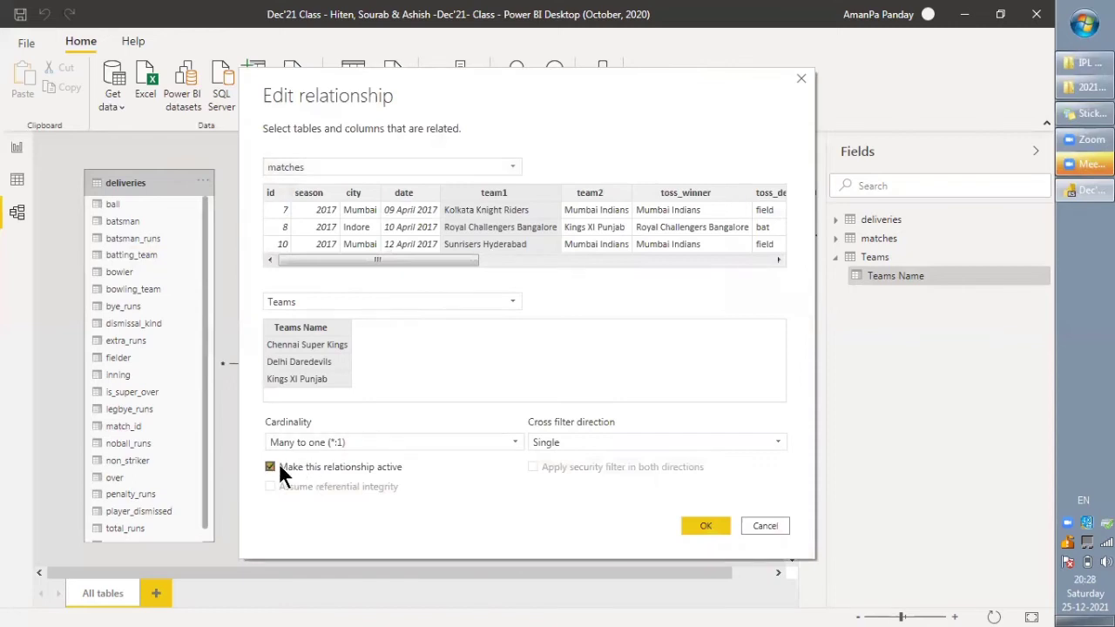
{"action": "left_click", "coordinate": [701, 526]}
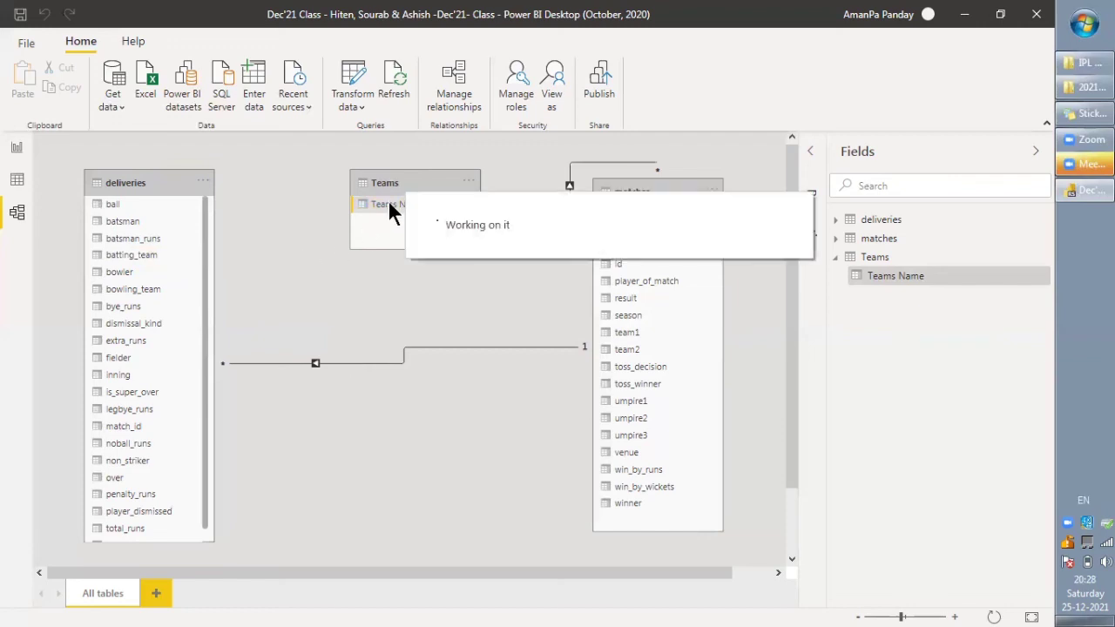
{"action": "left_click_drag", "start_coordinate": [387, 202], "coordinate": [151, 252]}
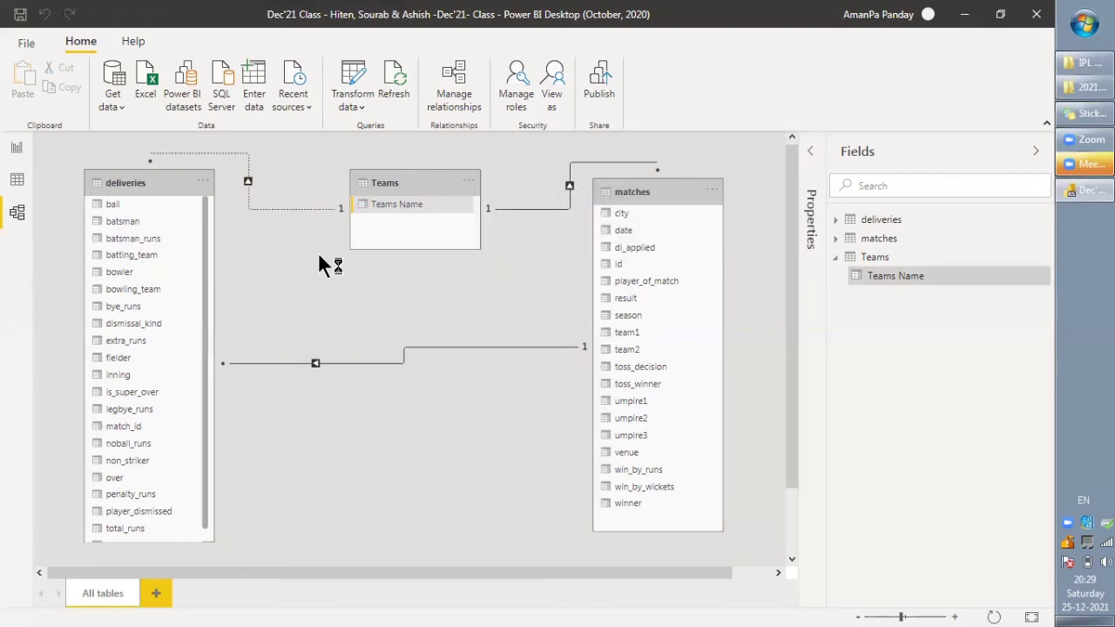
Return to the General Summary report page, test the Seasons slicer with 2009, and clear that selection
{"action": "left_click", "coordinate": [17, 147]}
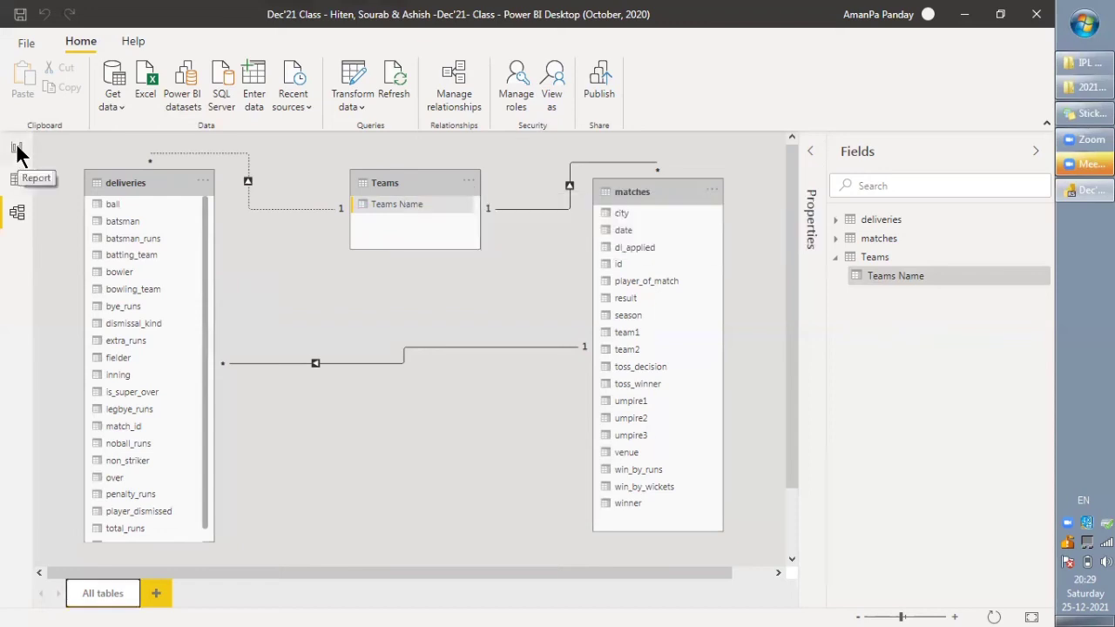
{"action": "left_click", "coordinate": [17, 149]}
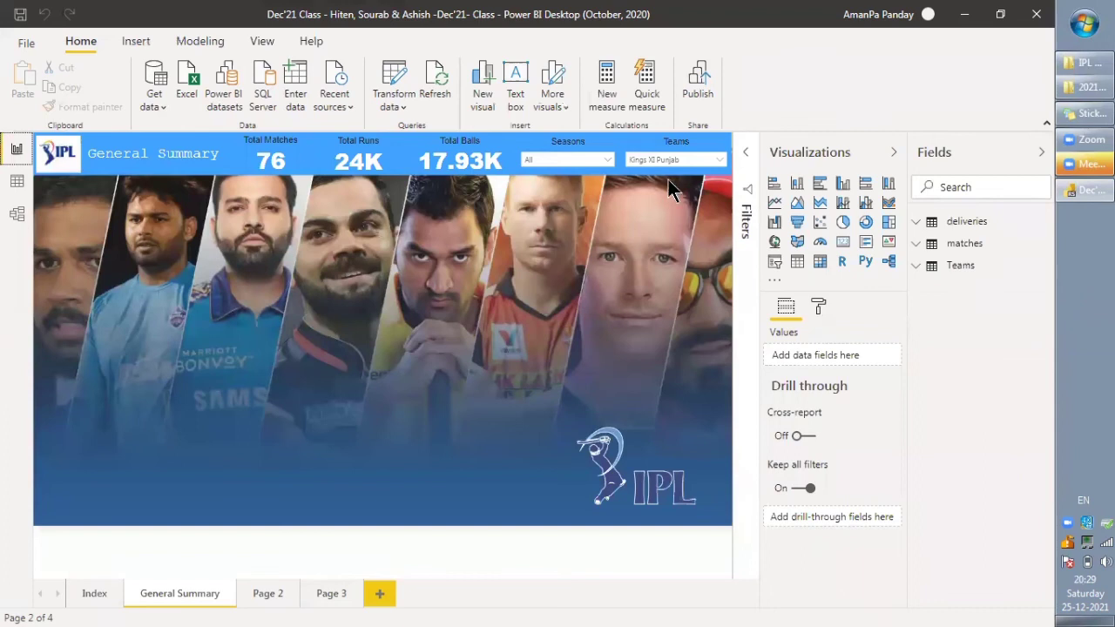
{"action": "left_click", "coordinate": [603, 162]}
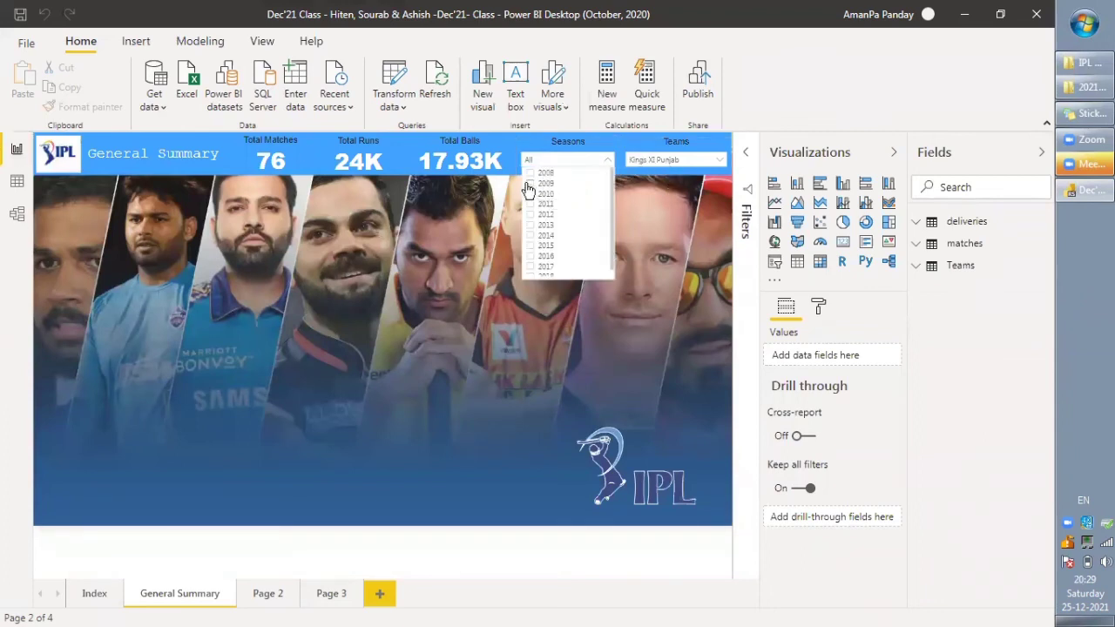
{"action": "left_click", "coordinate": [528, 184]}
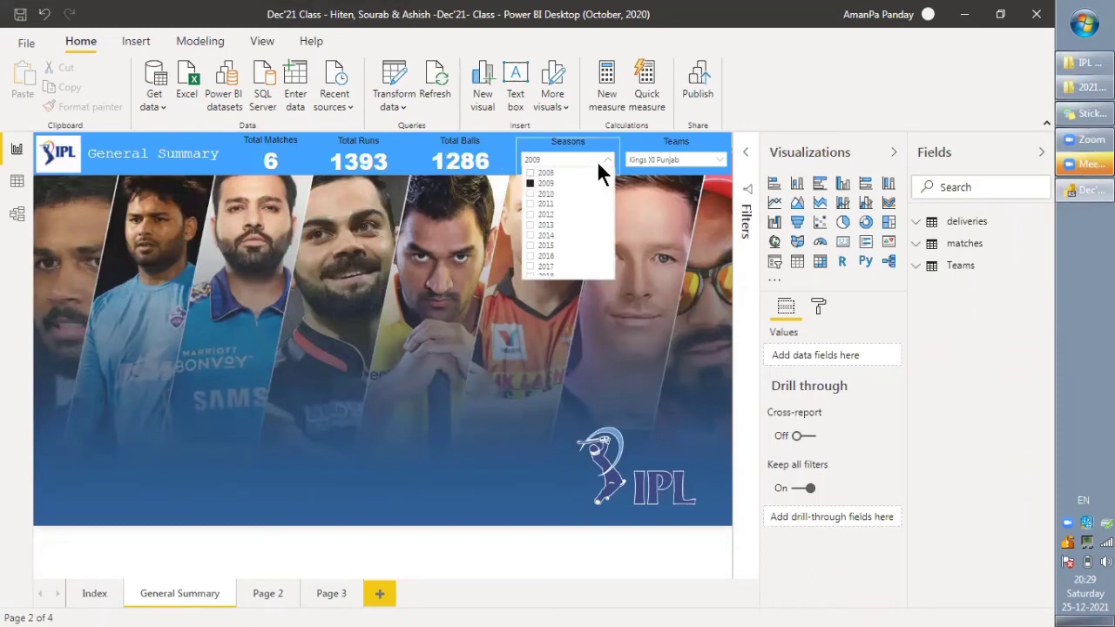
{"action": "left_click", "coordinate": [530, 184]}
{"action": "left_click", "coordinate": [653, 196]}
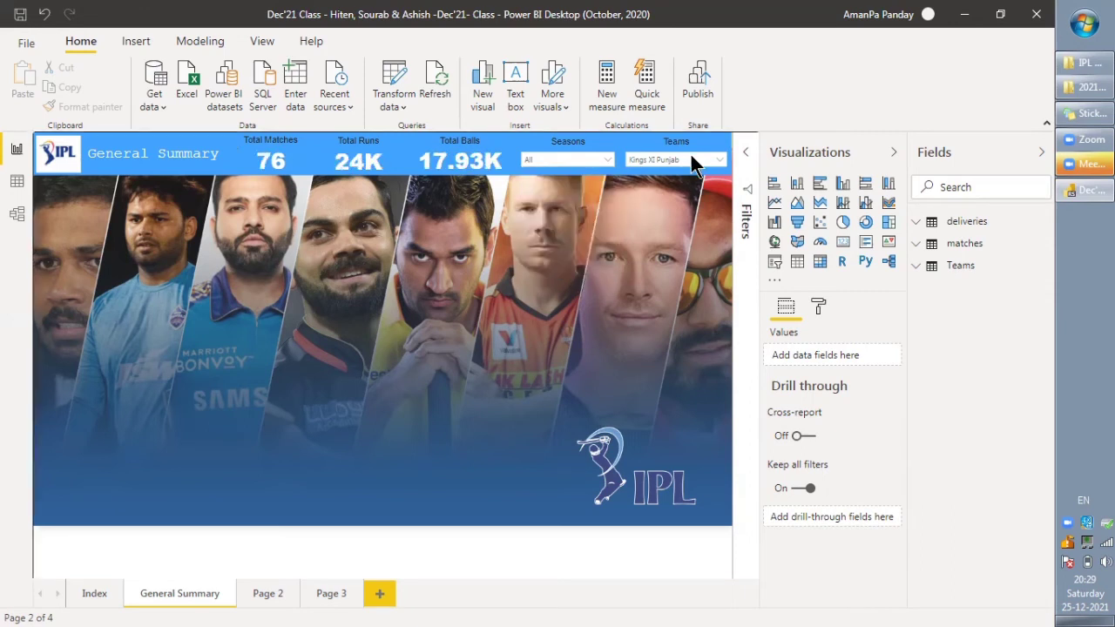
Test the Teams slicer with several teams, including Mumbai Indians and Rajasthan Royals, finishing with Kings XI Punjab selected
{"action": "left_click", "coordinate": [692, 159]}
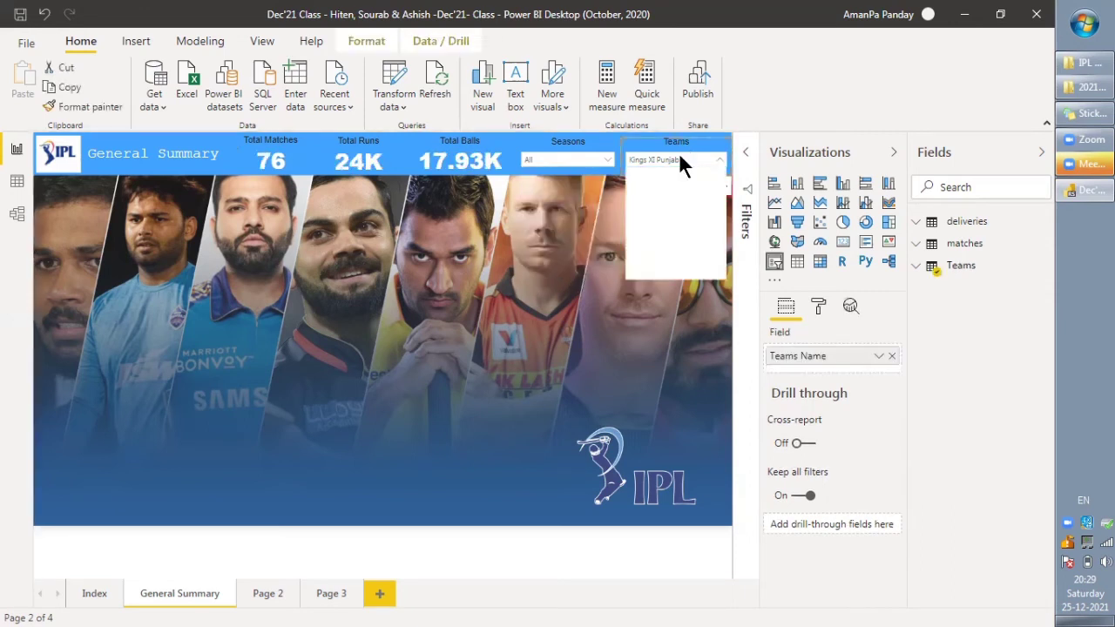
{"action": "left_click", "coordinate": [636, 194]}
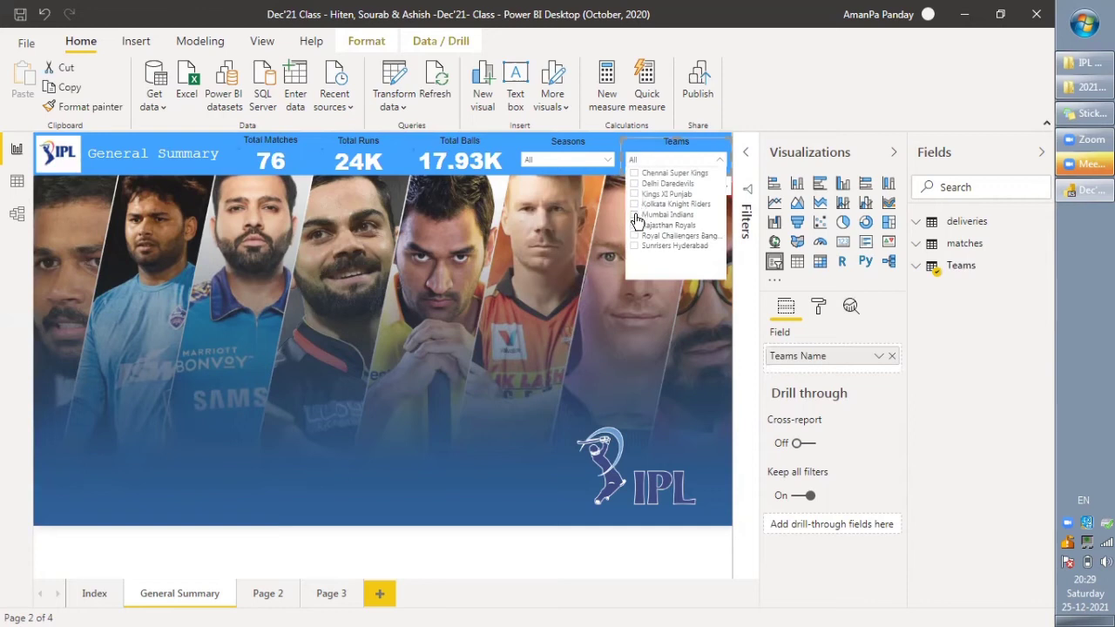
{"action": "left_click", "coordinate": [636, 215]}
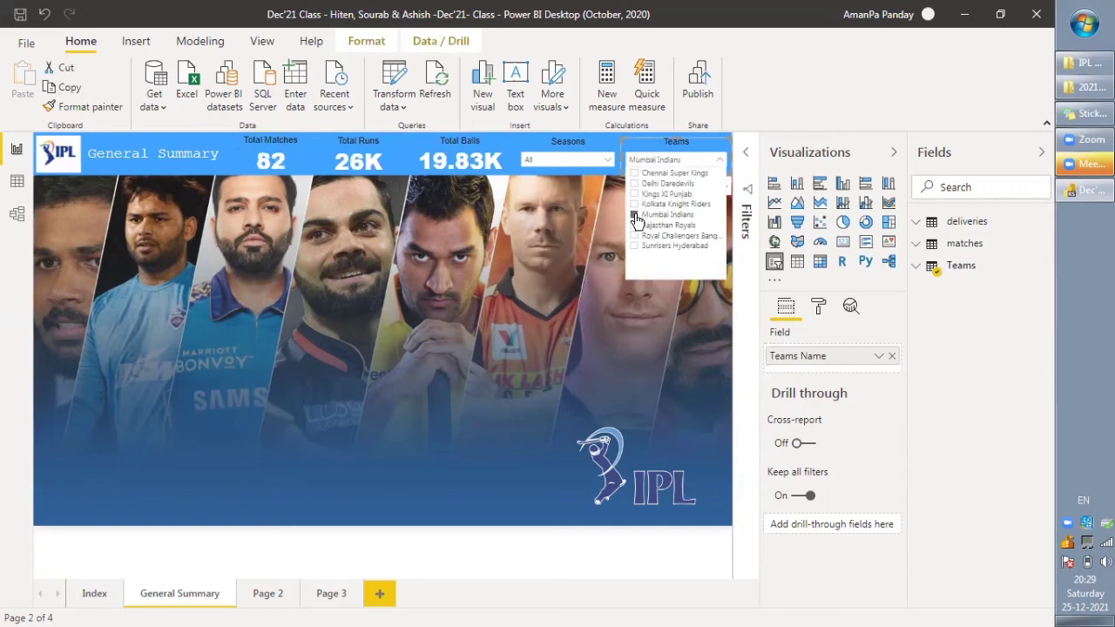
{"action": "left_click", "coordinate": [635, 225]}
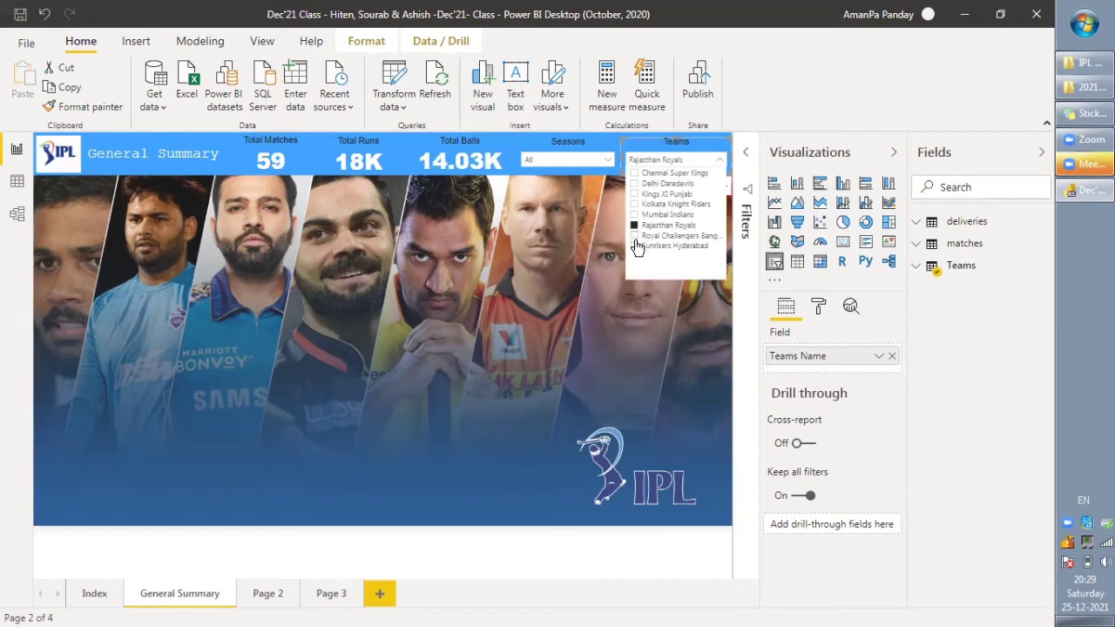
{"action": "left_click", "coordinate": [636, 248]}
{"action": "left_click", "coordinate": [637, 195]}
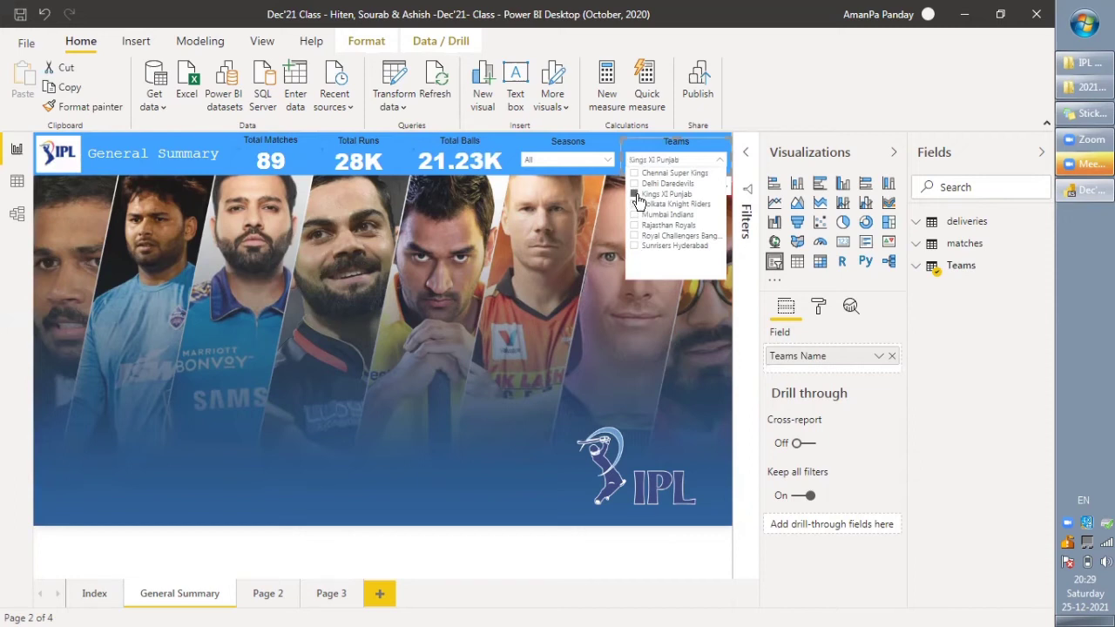
{"action": "left_click", "coordinate": [450, 248]}
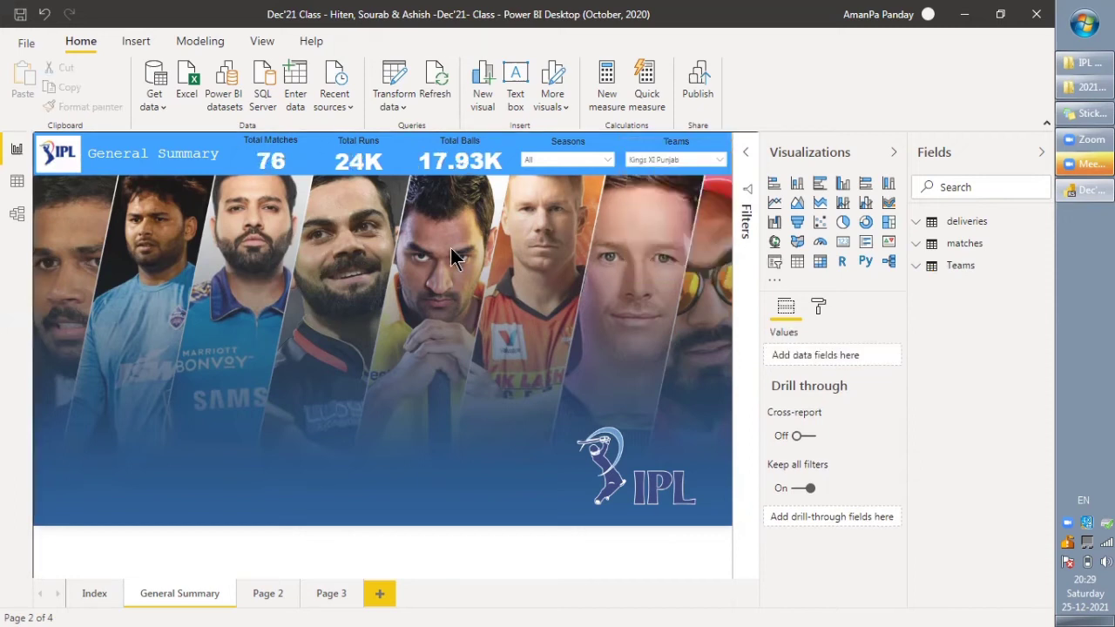
For the Seasons and Teams slicers together, turn off Multi-select with CTRL and turn on the "Select all" option
{"action": "left_click", "coordinate": [605, 158]}
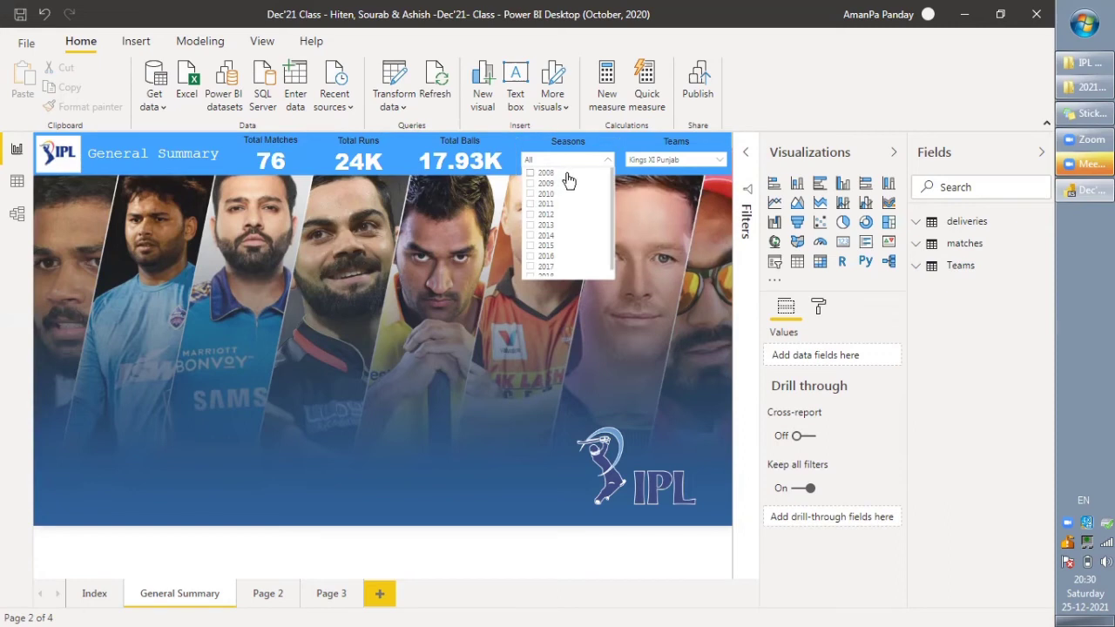
{"action": "left_click", "coordinate": [533, 141]}
{"action": "left_click", "coordinate": [533, 141]}
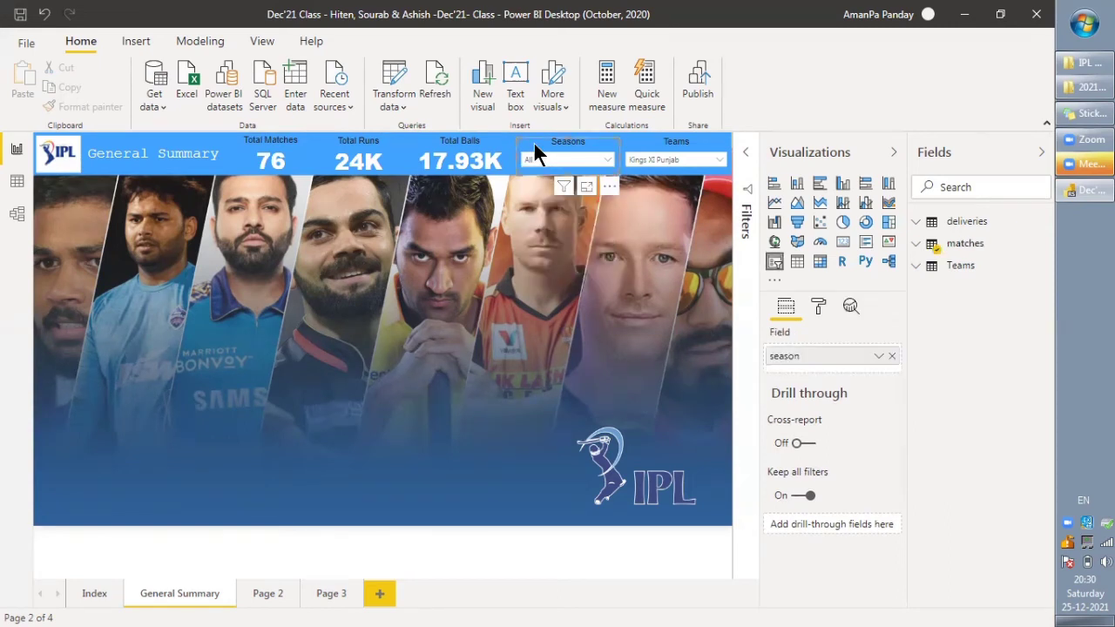
{"action": "left_click", "coordinate": [645, 139]}
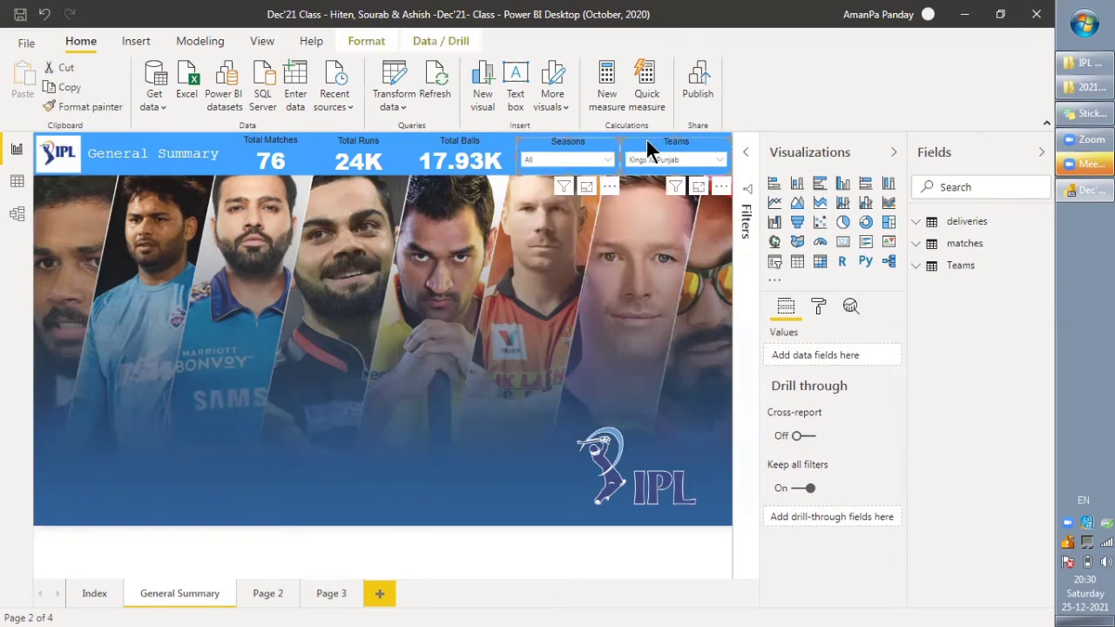
{"action": "left_click", "coordinate": [820, 314]}
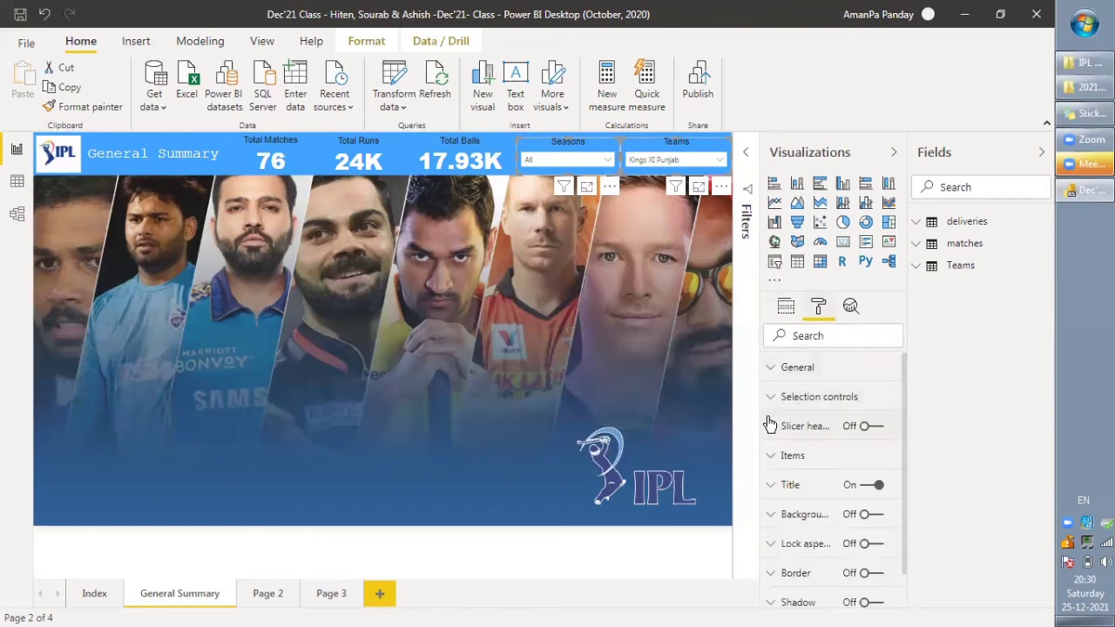
{"action": "left_click", "coordinate": [775, 399]}
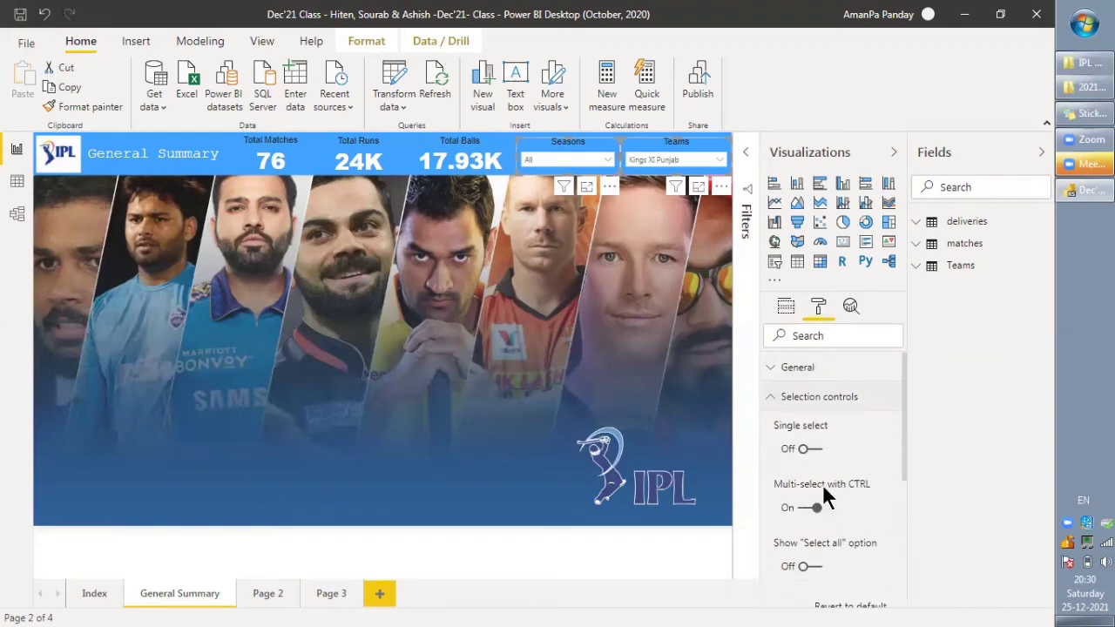
{"action": "left_click", "coordinate": [810, 509]}
{"action": "left_click", "coordinate": [808, 567]}
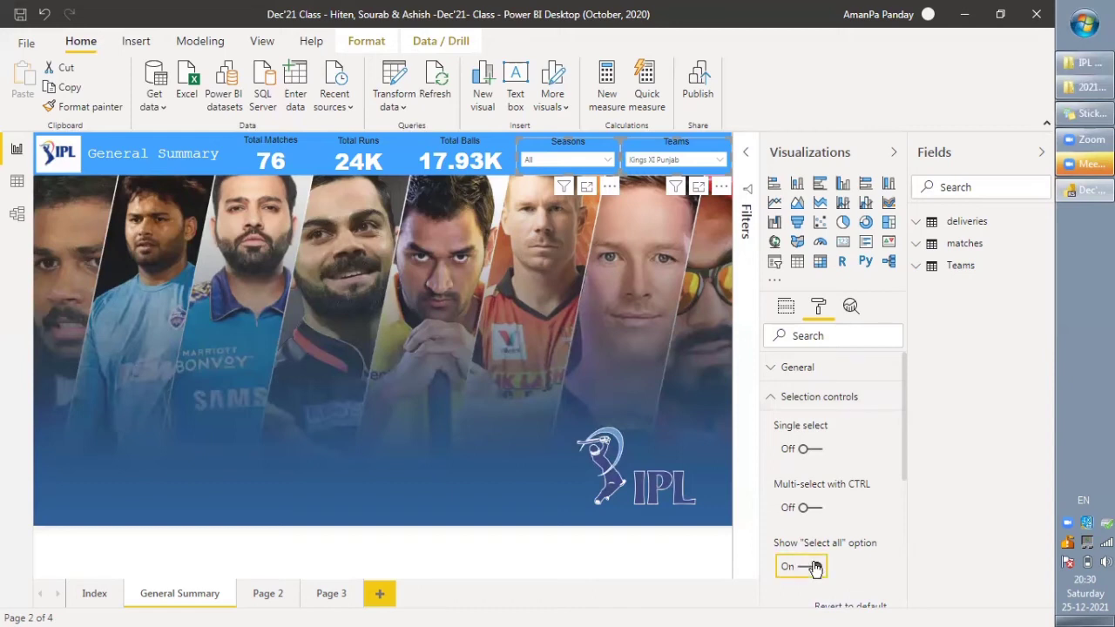
{"action": "left_click", "coordinate": [519, 241]}
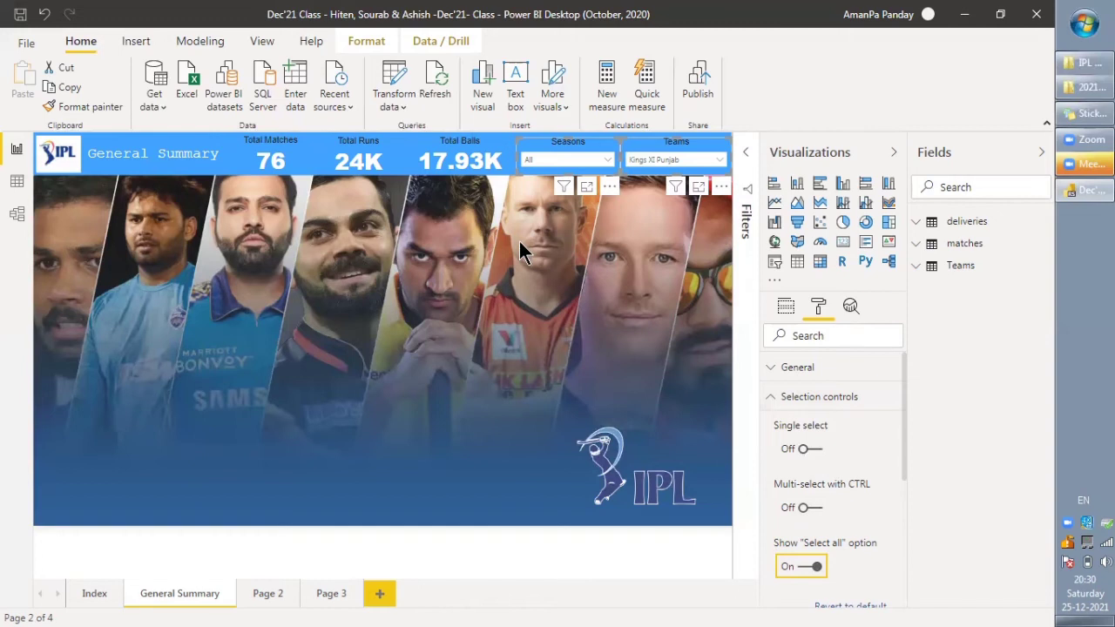
Select all seasons and all teams in the two slicers, and save the report
{"action": "left_click", "coordinate": [607, 162]}
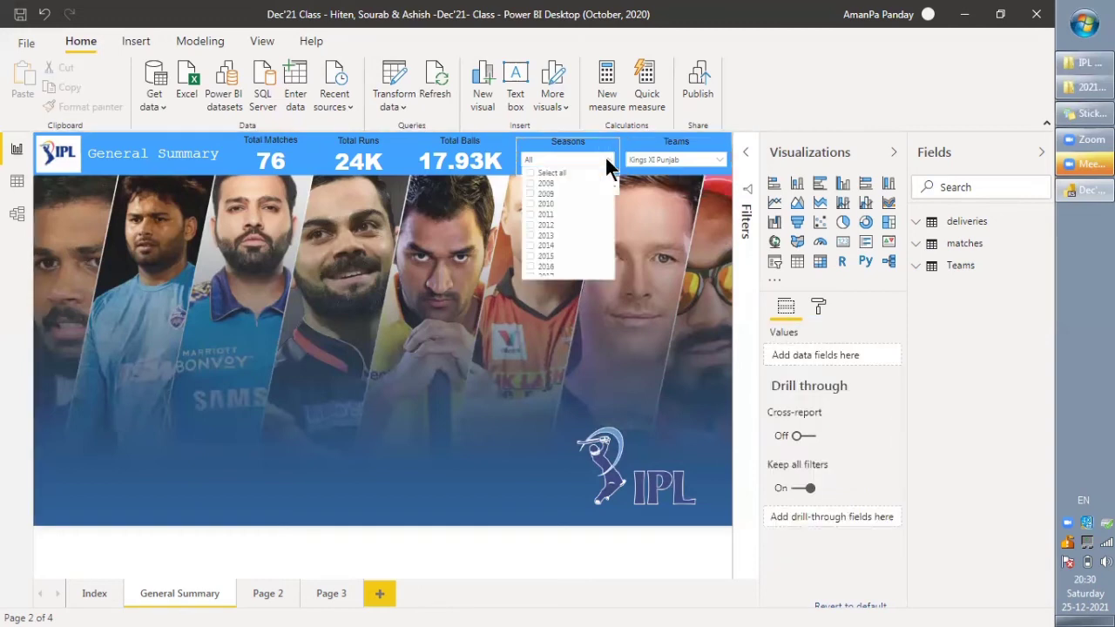
{"action": "left_click", "coordinate": [529, 173]}
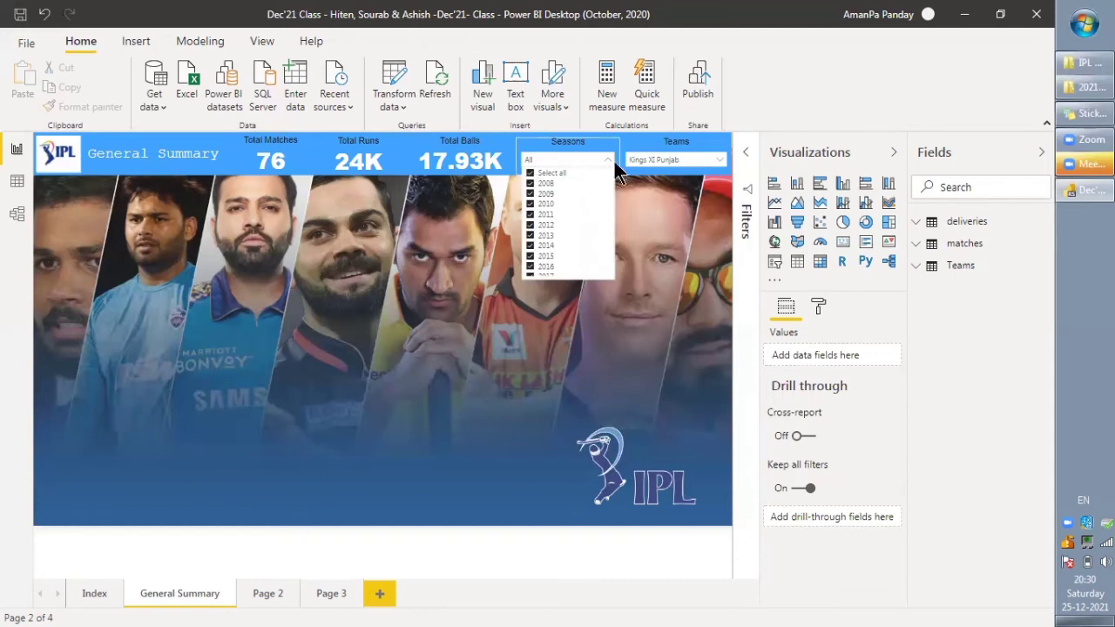
{"action": "left_click", "coordinate": [647, 160]}
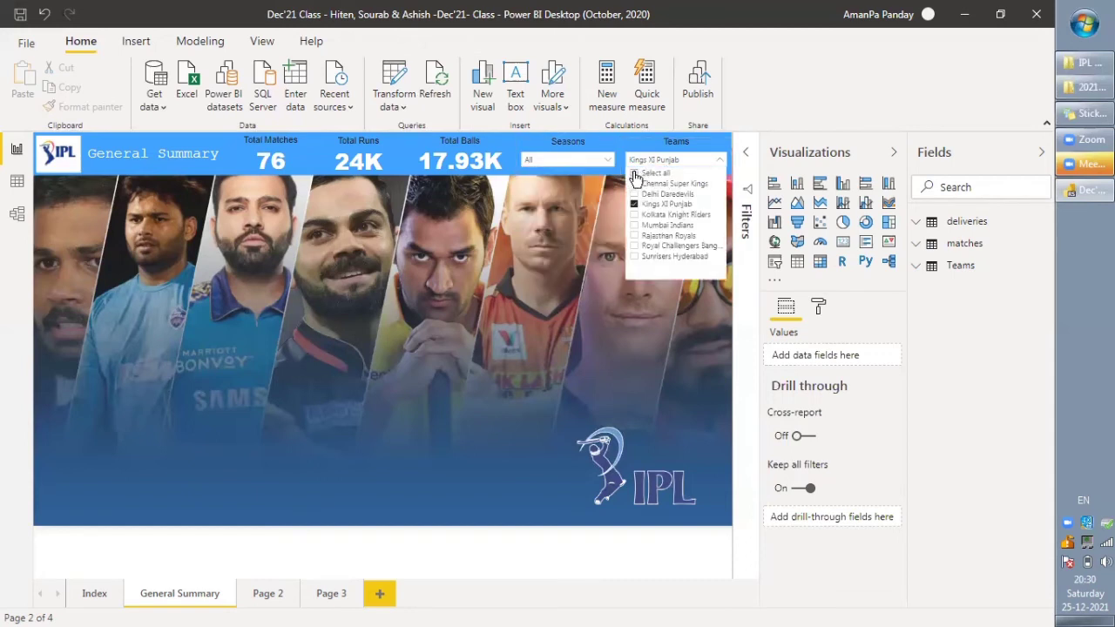
{"action": "left_click", "coordinate": [635, 175]}
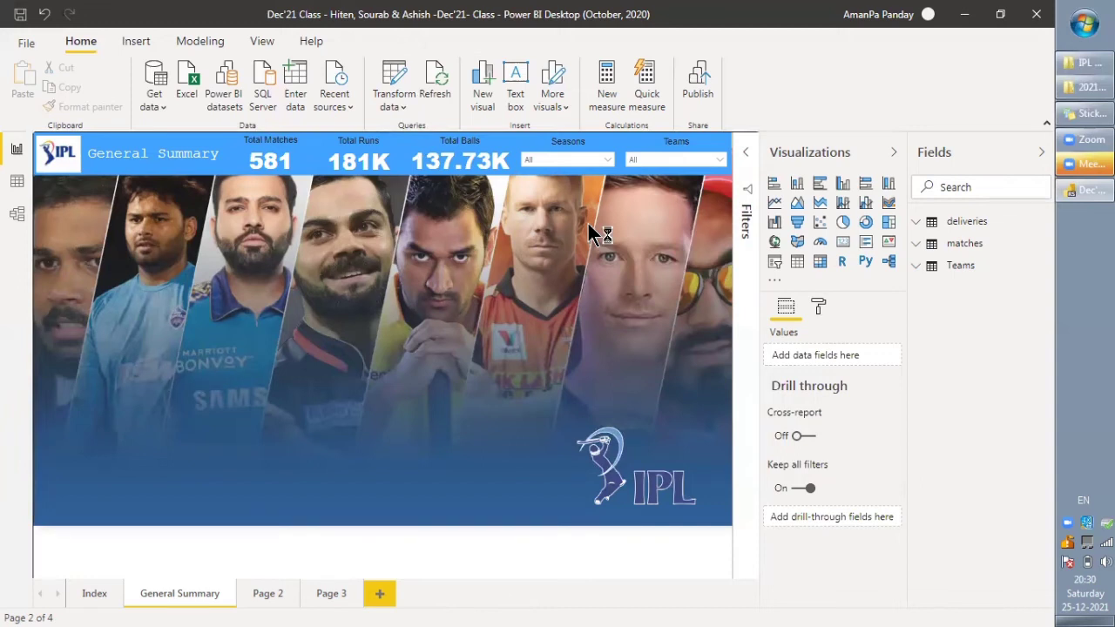
{"action": "key", "text": "ctrl+s"}
Test multiple selection in the Seasons slicer with 2010, 2012, 2013 and 2014, and reselect all seasons
{"action": "left_click", "coordinate": [607, 159]}
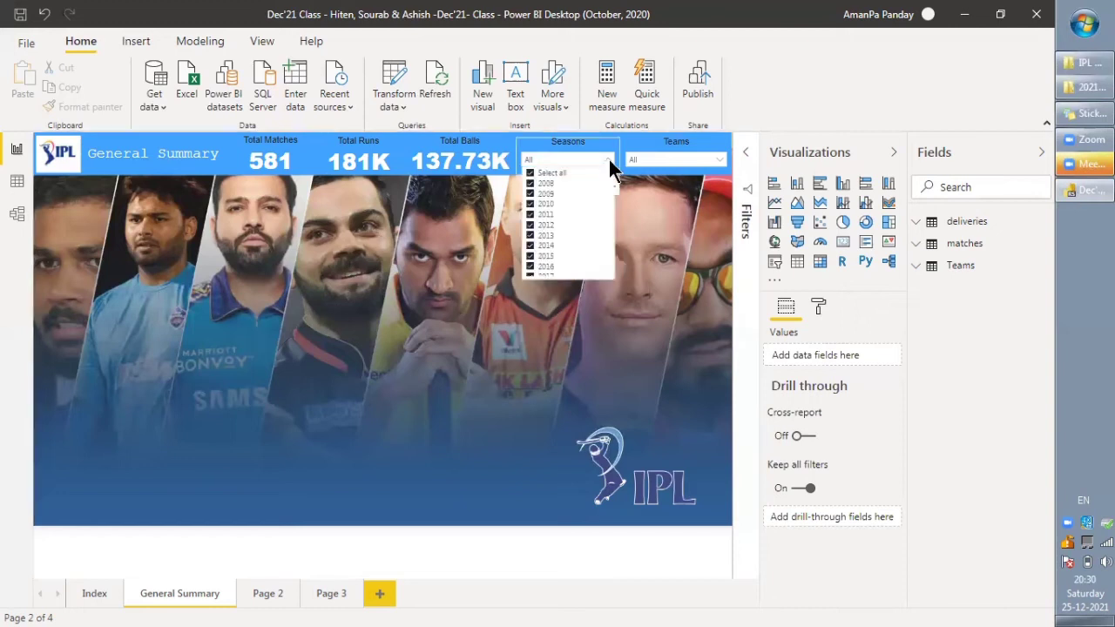
{"action": "left_click", "coordinate": [530, 174]}
{"action": "left_click", "coordinate": [531, 204]}
{"action": "left_click", "coordinate": [531, 224]}
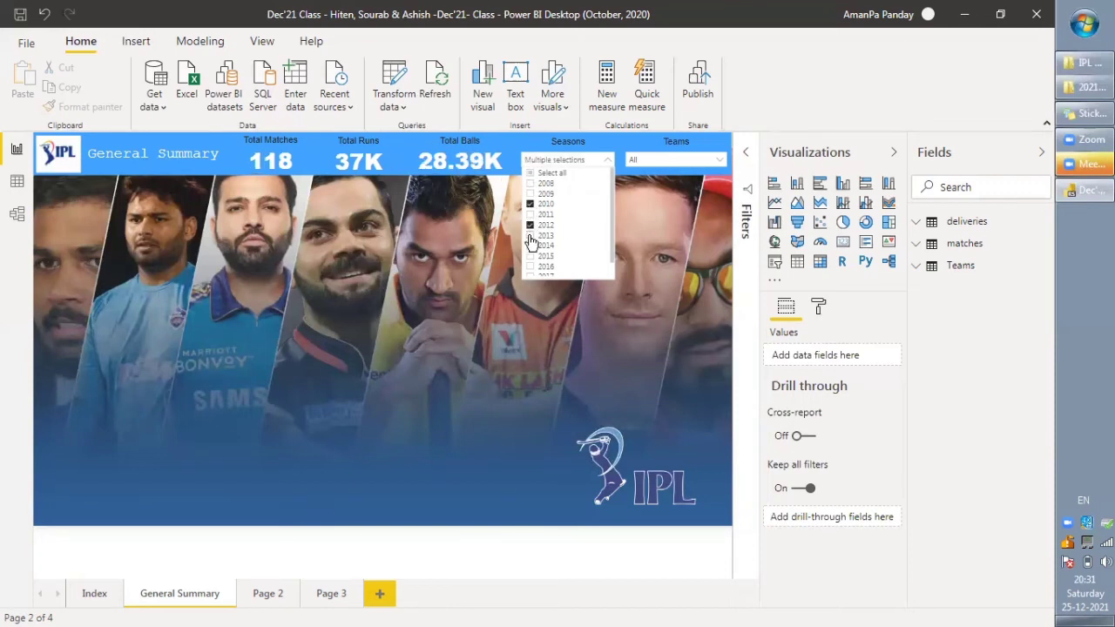
{"action": "left_click", "coordinate": [530, 235]}
{"action": "left_click", "coordinate": [530, 246]}
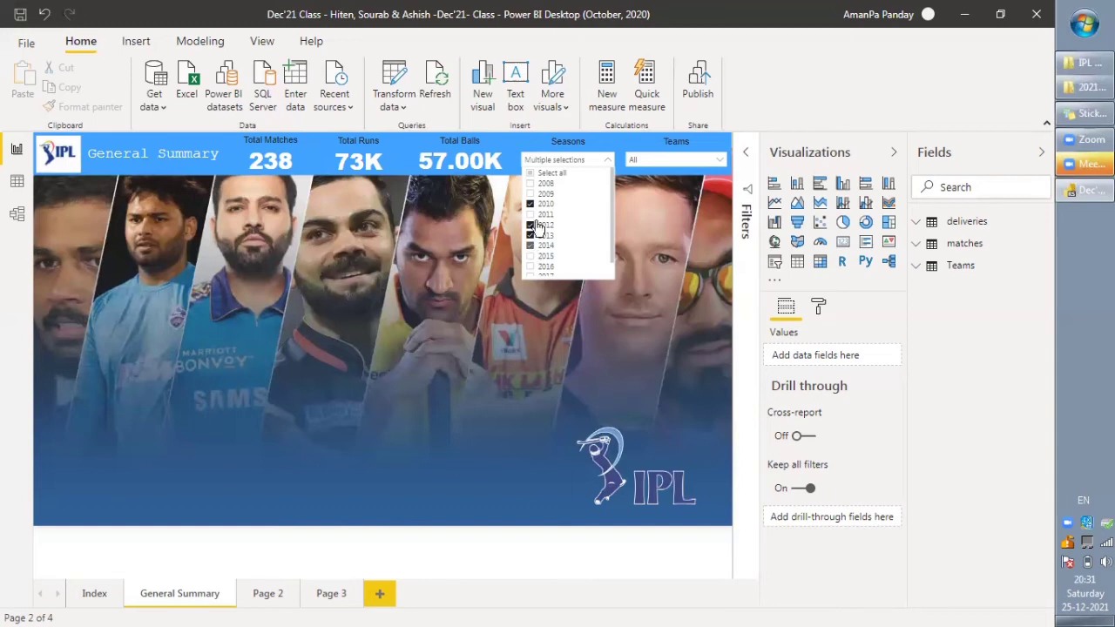
{"action": "left_click", "coordinate": [531, 175]}
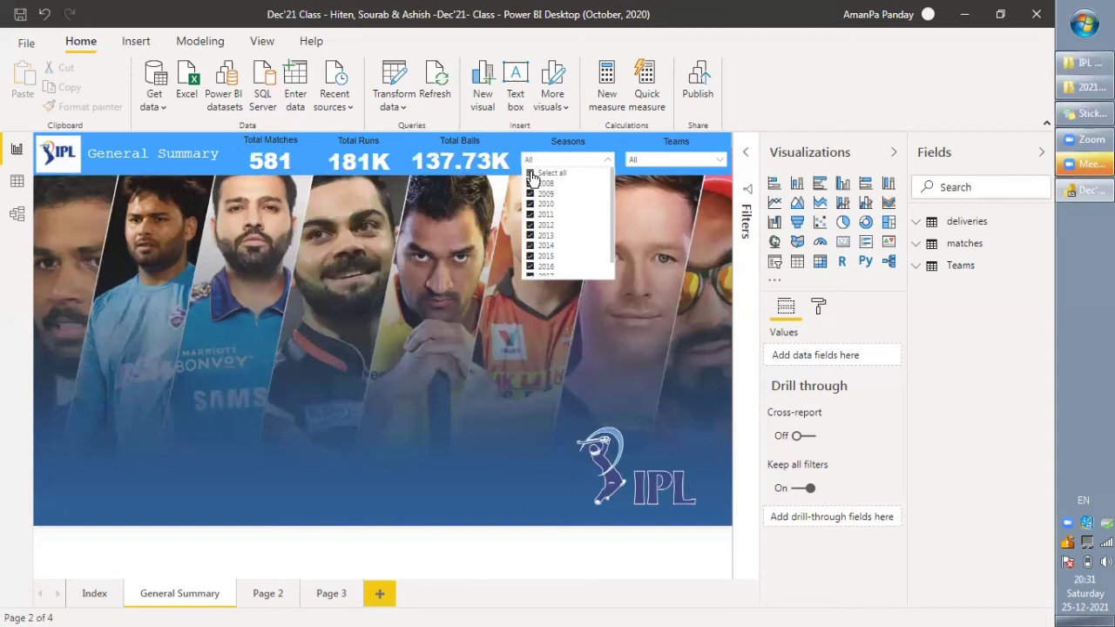
{"action": "left_click", "coordinate": [606, 157]}
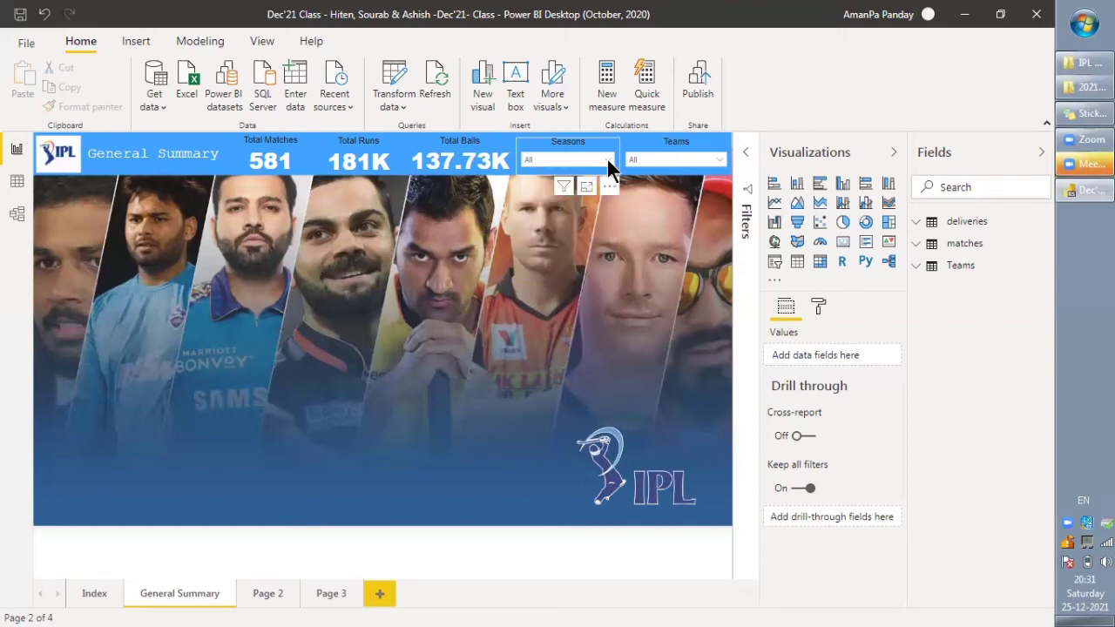
Review the selection control settings of the Seasons slicer
{"action": "left_click", "coordinate": [817, 307]}
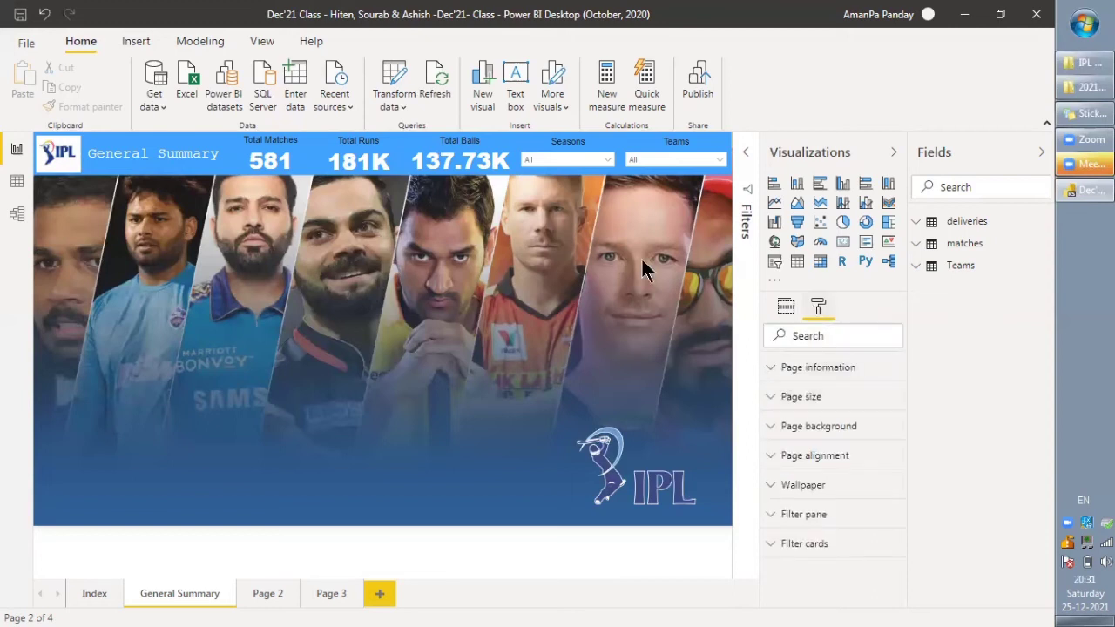
{"action": "left_click", "coordinate": [538, 159]}
{"action": "left_click", "coordinate": [784, 309]}
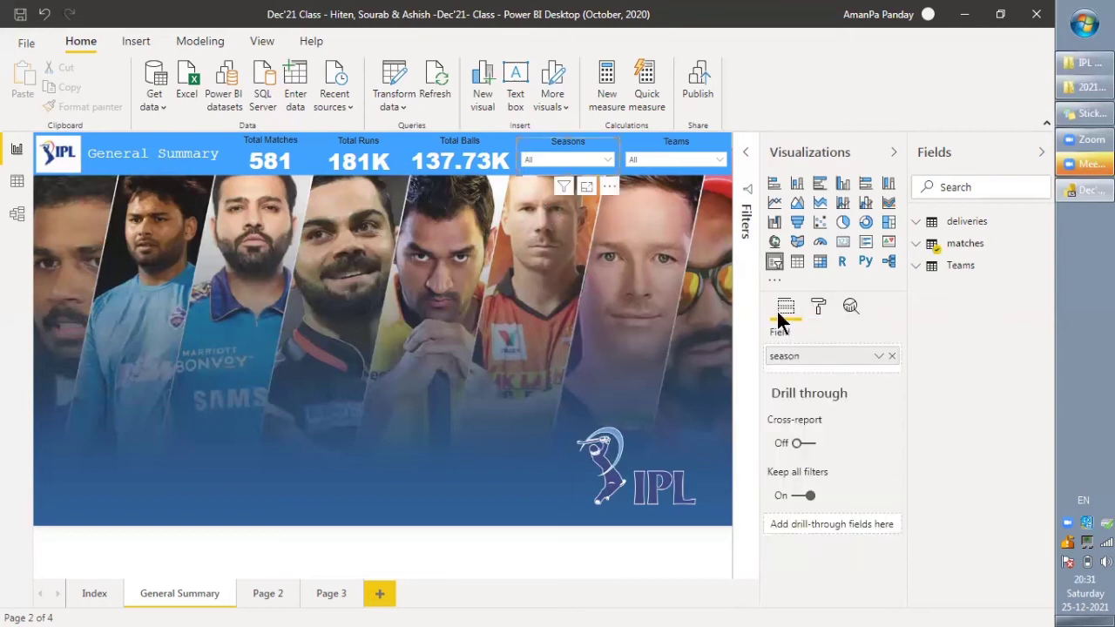
{"action": "left_click", "coordinate": [818, 303]}
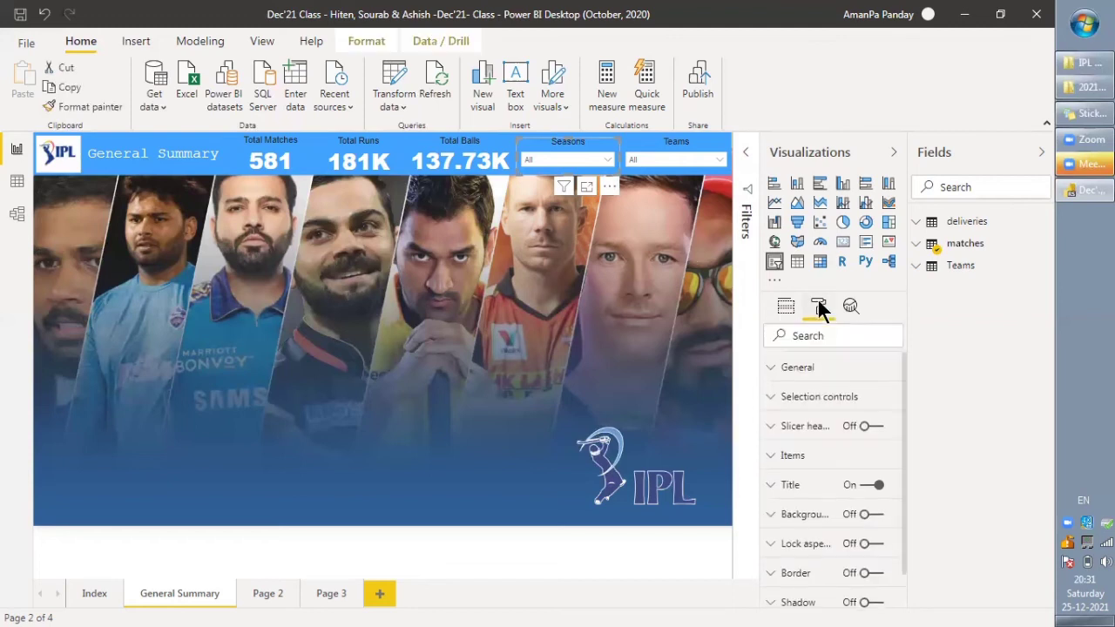
{"action": "left_click", "coordinate": [770, 401]}
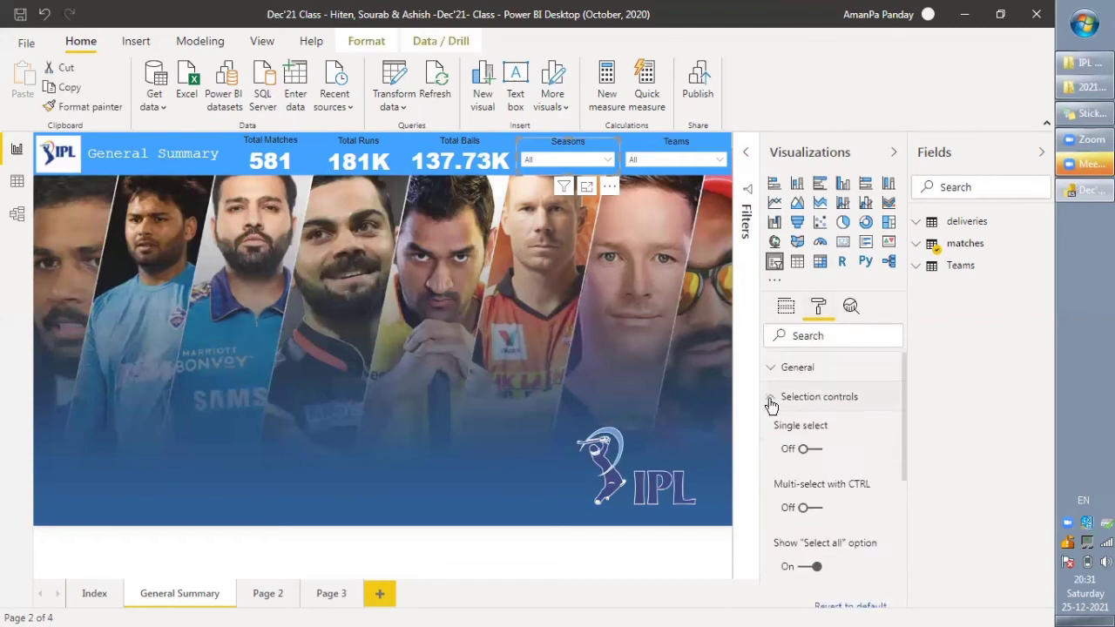
Turn on Multi-select with CTRL and turn off the "Select all" option for the Seasons slicer
{"action": "left_click", "coordinate": [824, 511]}
{"action": "left_click", "coordinate": [793, 504]}
{"action": "left_click", "coordinate": [605, 159]}
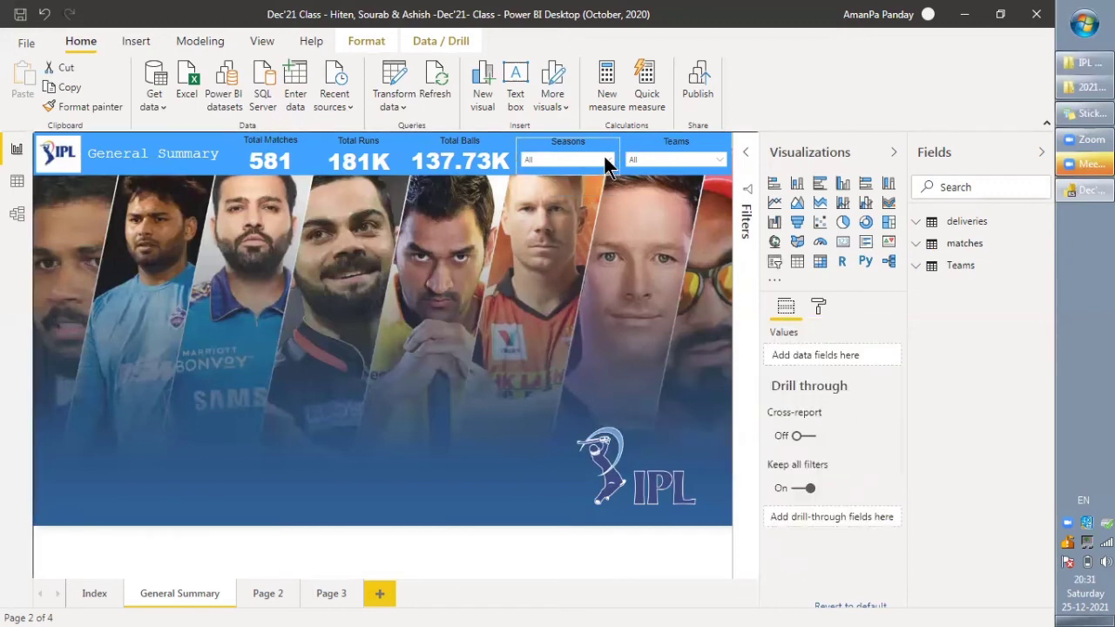
{"action": "left_click", "coordinate": [572, 410]}
{"action": "left_click", "coordinate": [538, 143]}
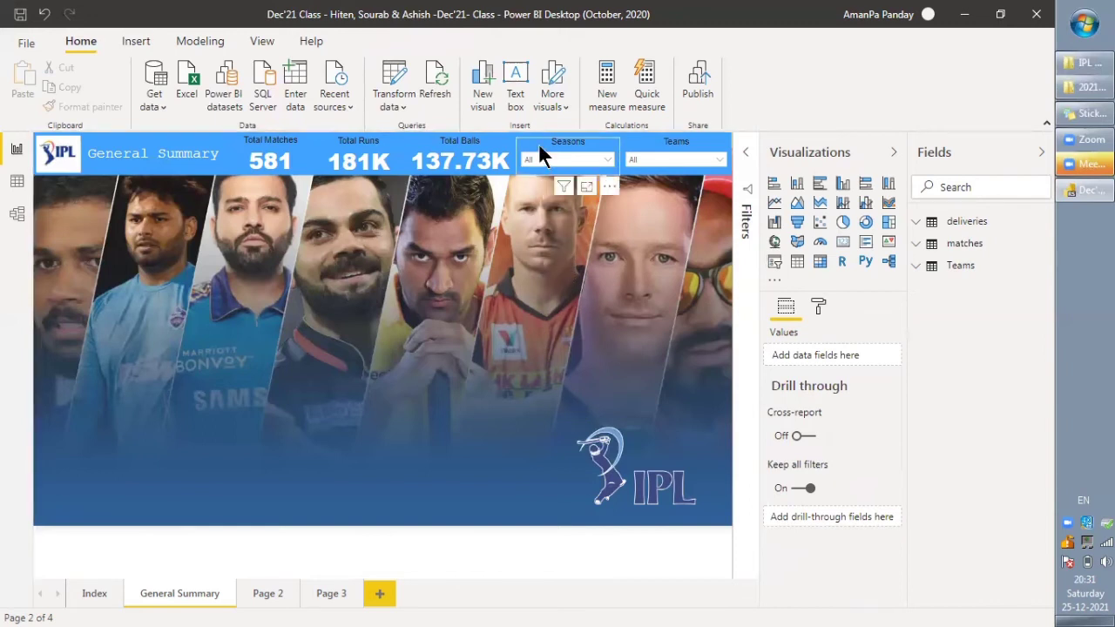
{"action": "left_click", "coordinate": [810, 308]}
{"action": "left_click", "coordinate": [768, 398]}
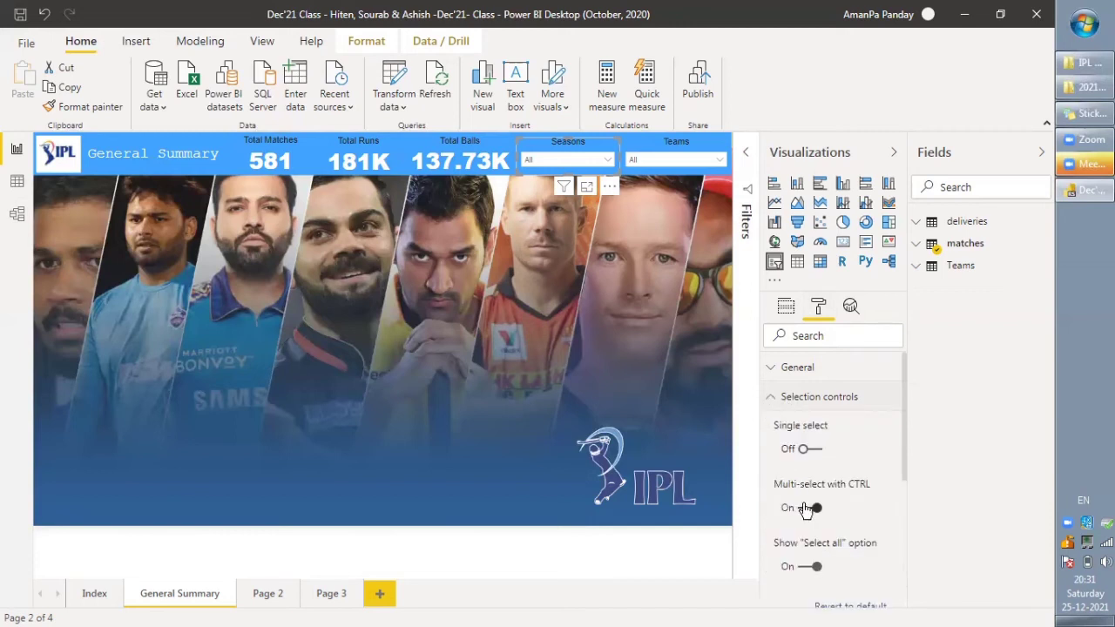
{"action": "left_click", "coordinate": [805, 567]}
{"action": "left_click", "coordinate": [496, 240]}
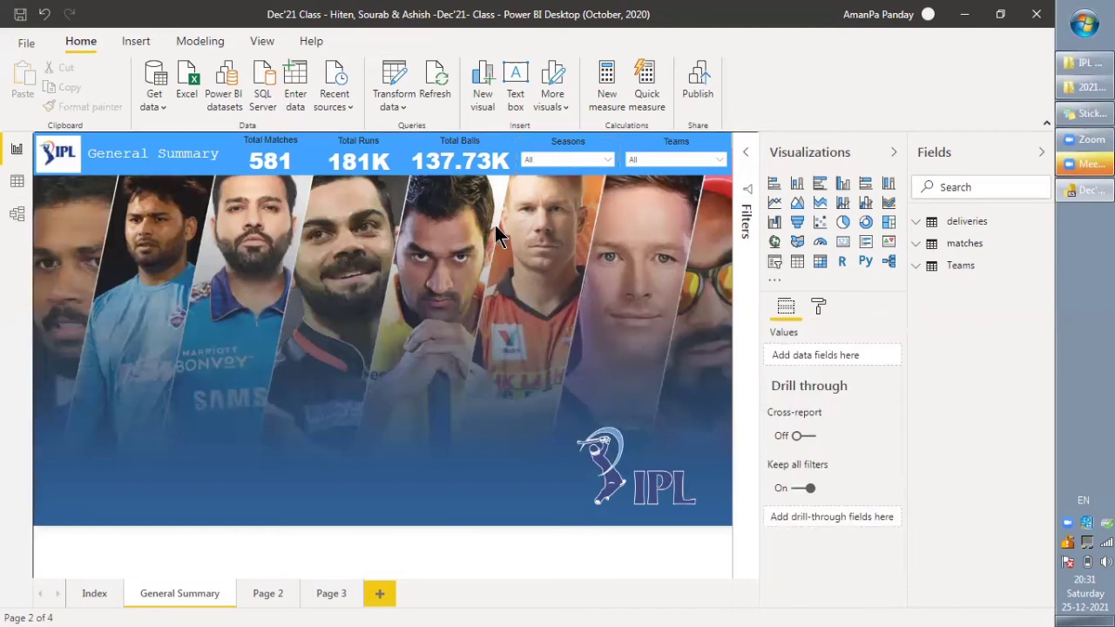
Test multiple selection in the Seasons slicer by deselecting 2008, 2009, 2010, 2011 and 2013
{"action": "left_click", "coordinate": [610, 162]}
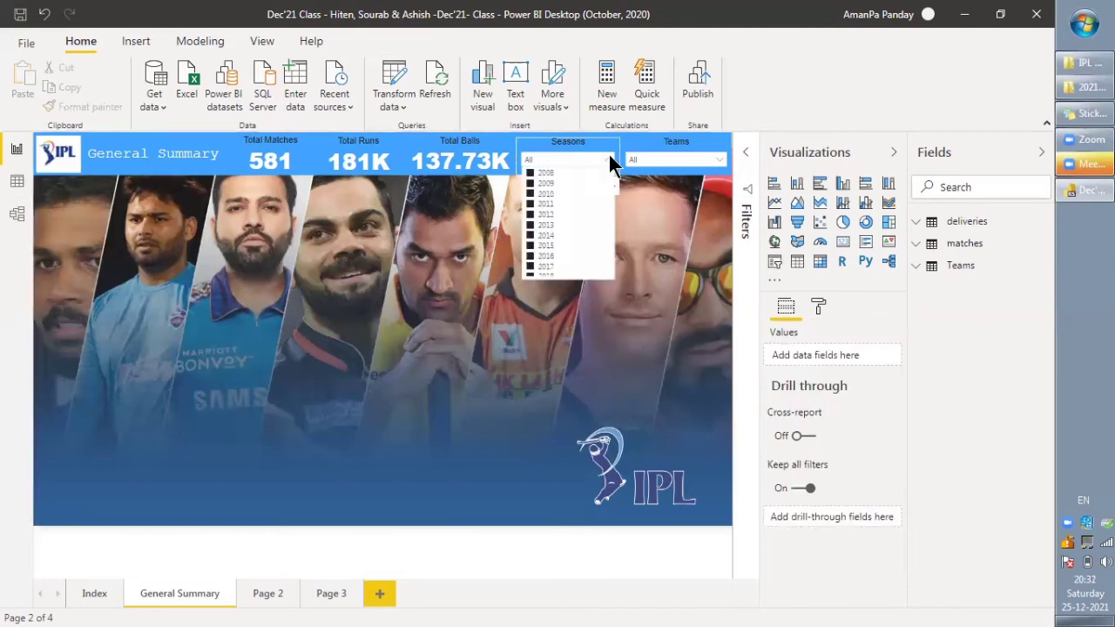
{"action": "left_click", "coordinate": [529, 175]}
{"action": "left_click", "coordinate": [531, 207]}
{"action": "left_click", "coordinate": [530, 225]}
{"action": "left_click", "coordinate": [531, 183]}
{"action": "left_click", "coordinate": [531, 173]}
{"action": "left_click", "coordinate": [531, 183]}
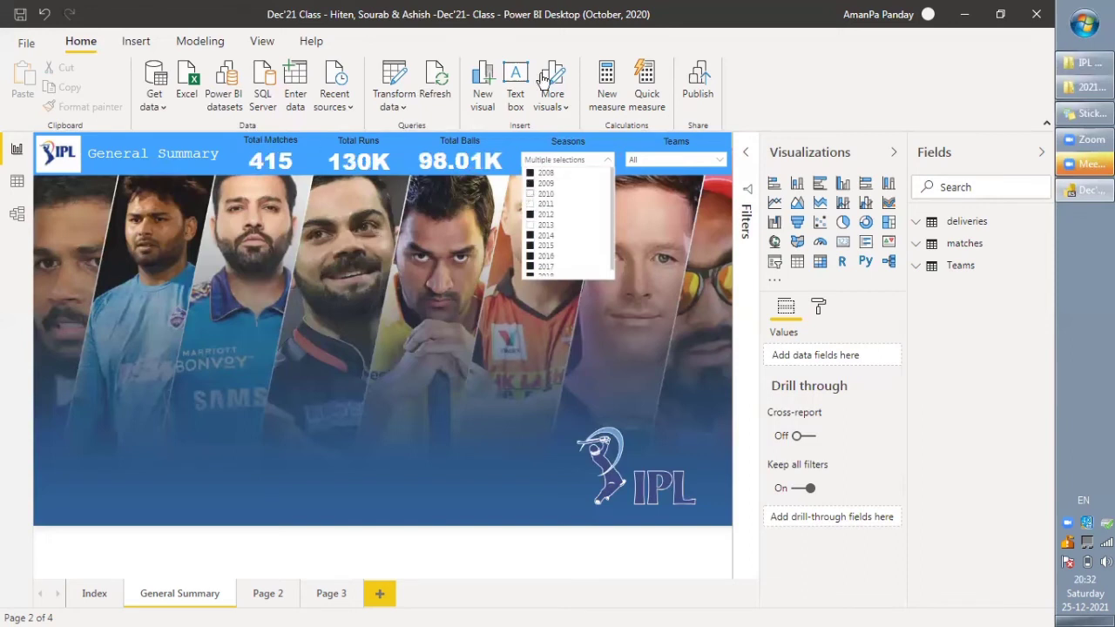
{"action": "left_click", "coordinate": [530, 193]}
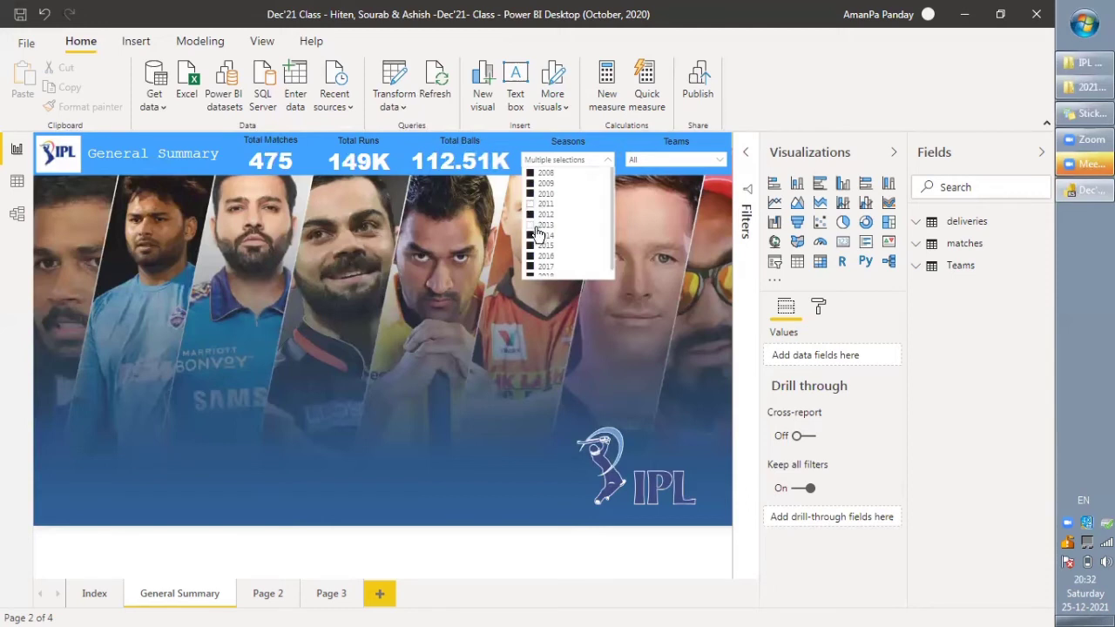
{"action": "left_click", "coordinate": [530, 173]}
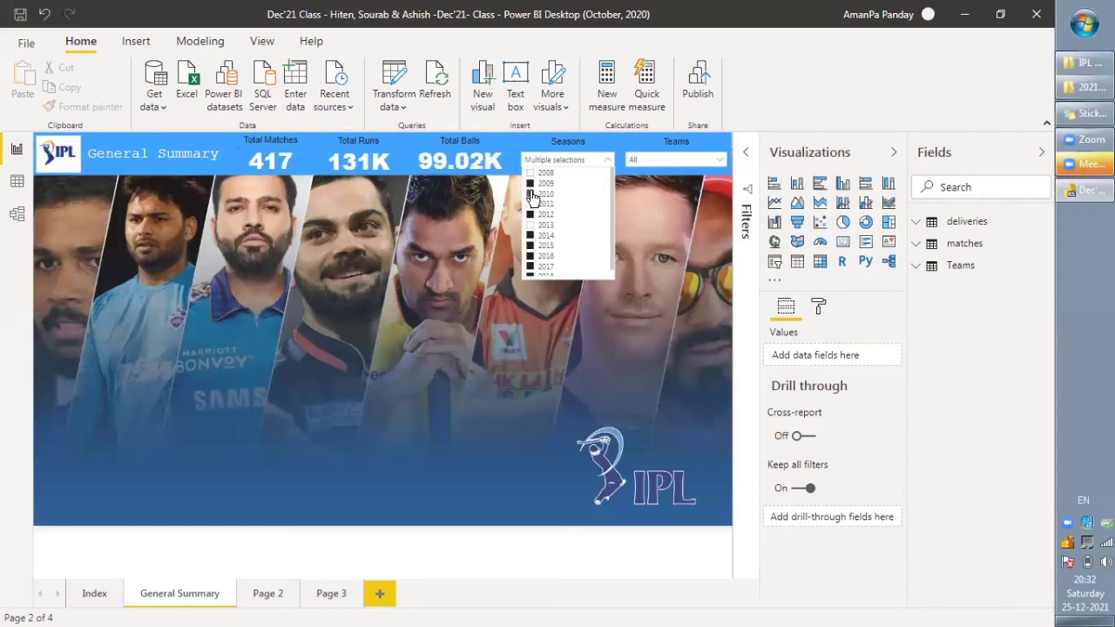
{"action": "left_click", "coordinate": [529, 194]}
{"action": "left_click", "coordinate": [530, 183]}
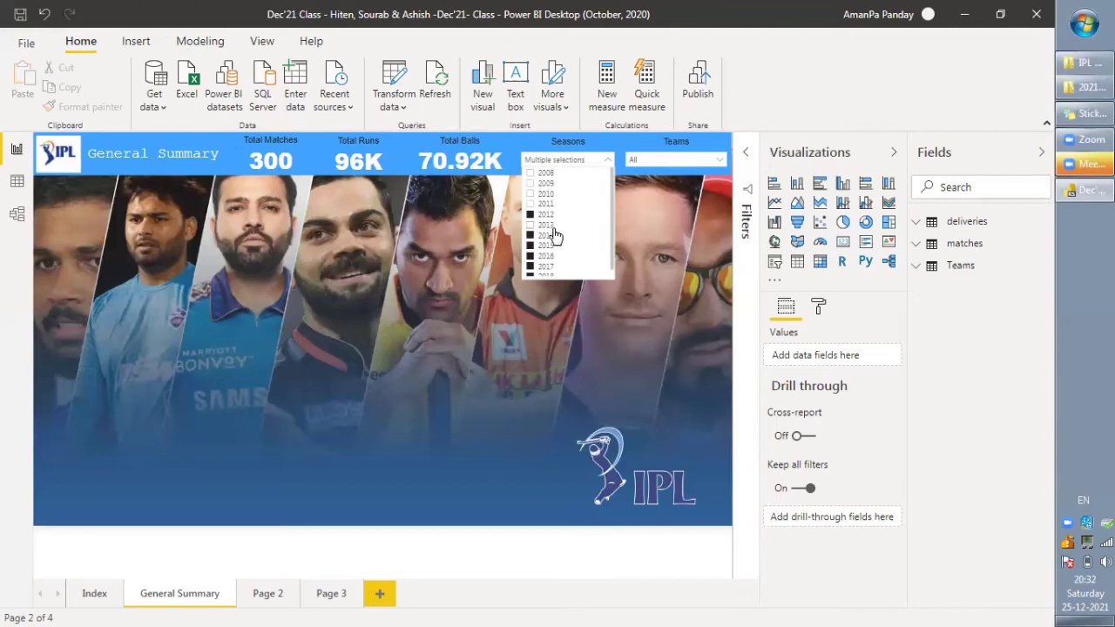
Turn off Multi-select with CTRL and turn on the "Select all" option for the Seasons slicer
{"action": "left_click", "coordinate": [568, 145]}
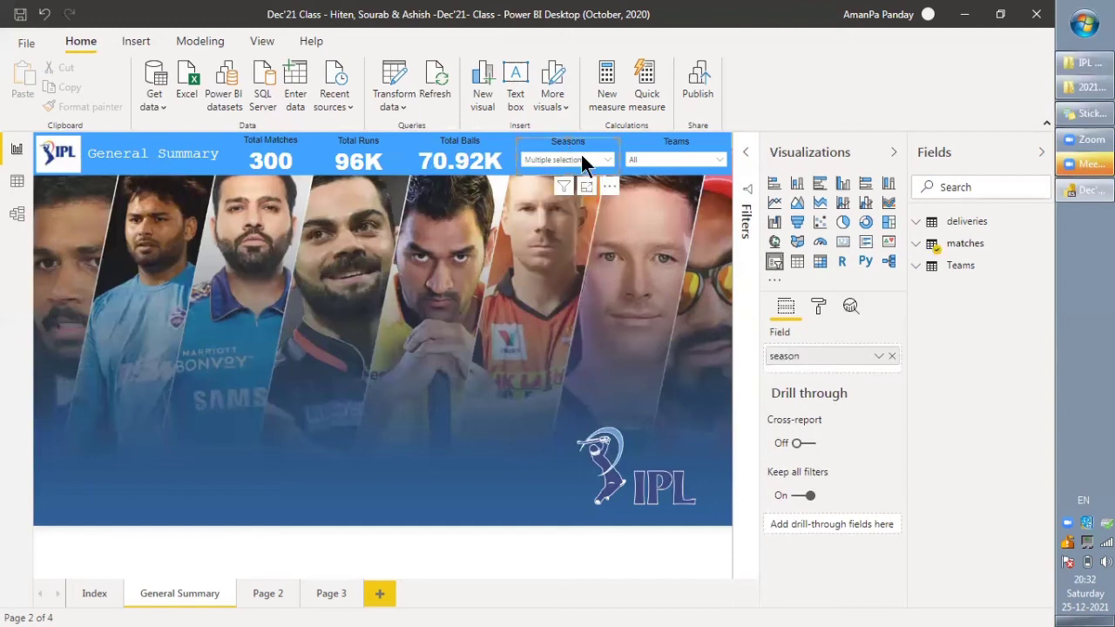
{"action": "left_click", "coordinate": [819, 312]}
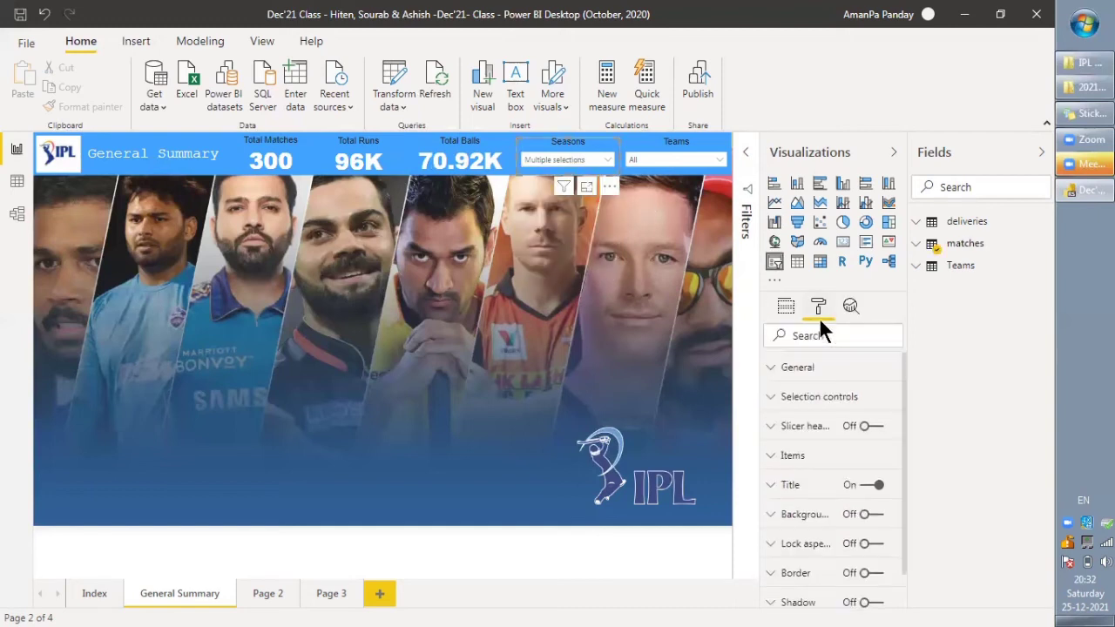
{"action": "left_click", "coordinate": [771, 396]}
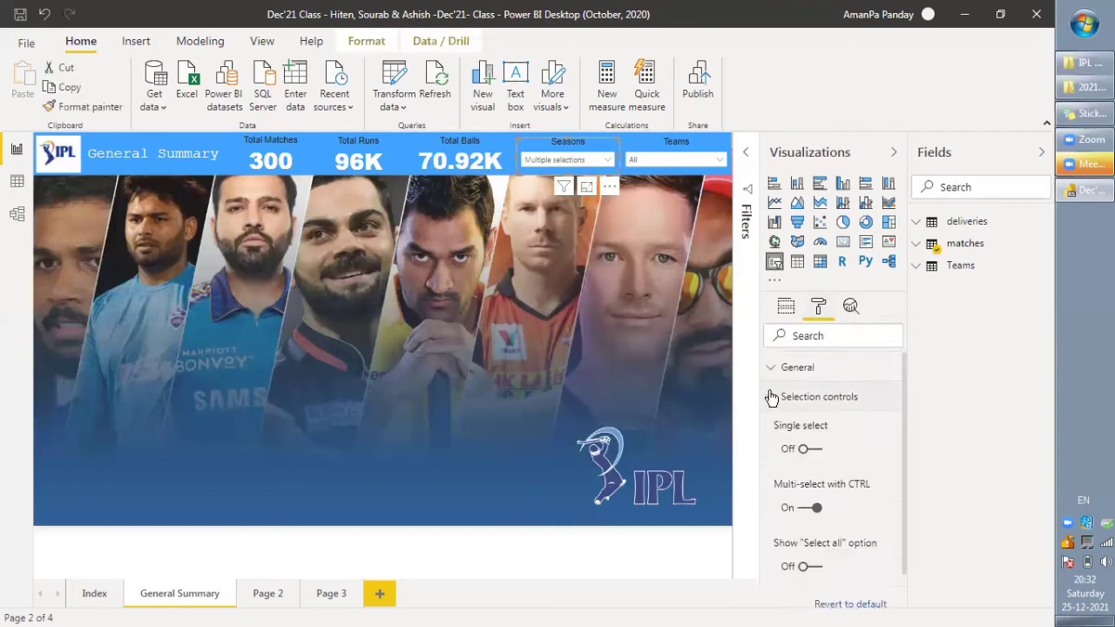
{"action": "left_click", "coordinate": [807, 512]}
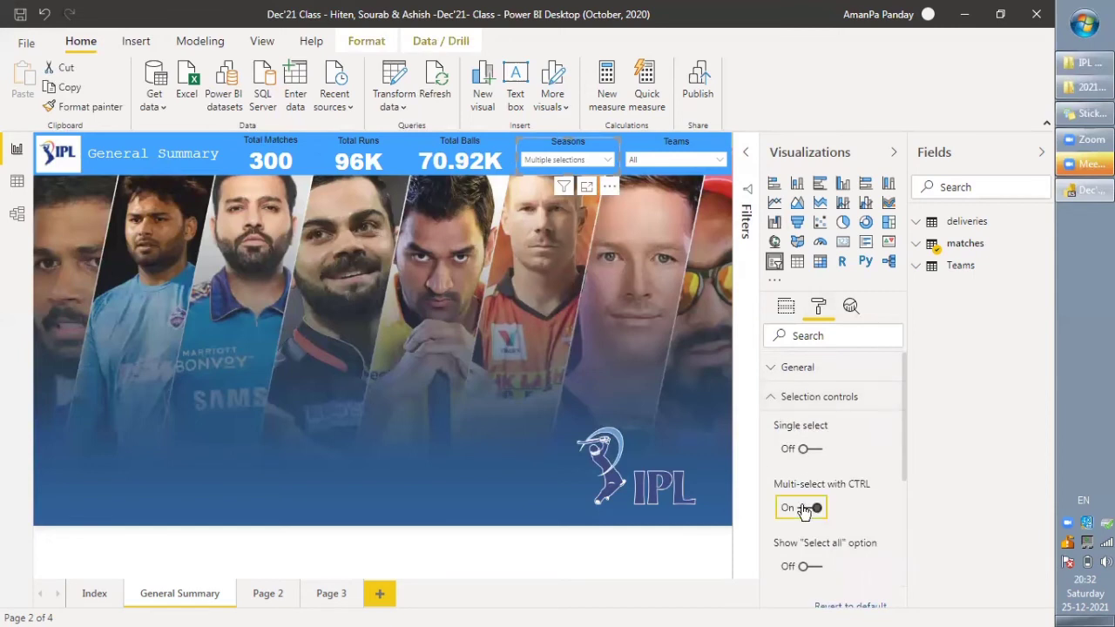
{"action": "left_click", "coordinate": [807, 566]}
{"action": "left_click", "coordinate": [516, 225]}
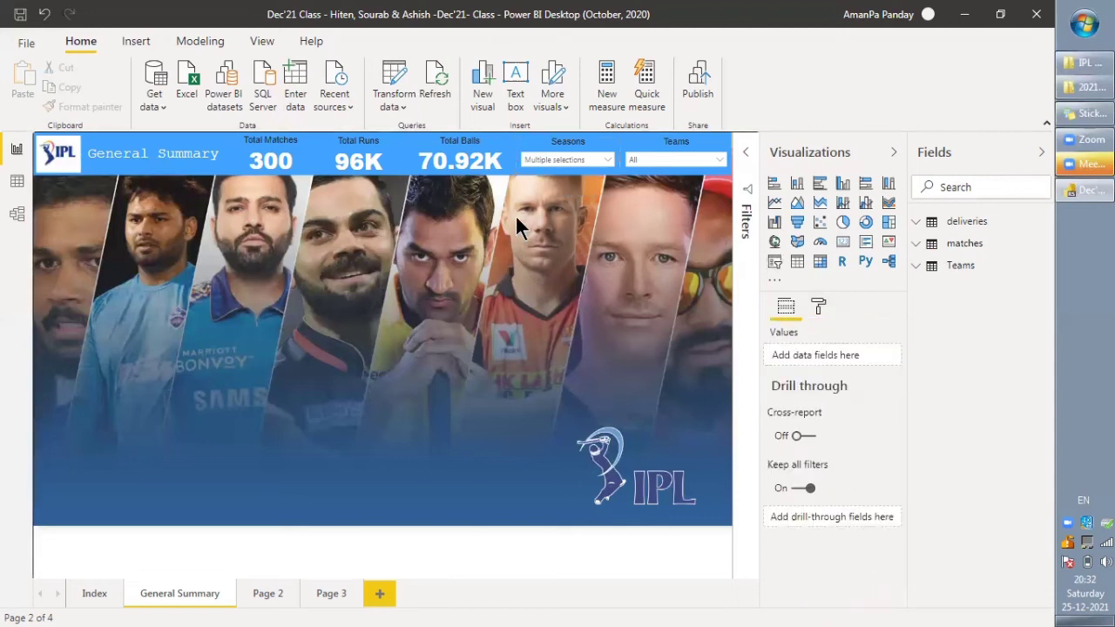
Test the Seasons slicer's "Select all" option and the 2011 season, and reset the slicer to all seasons
{"action": "left_click", "coordinate": [563, 161]}
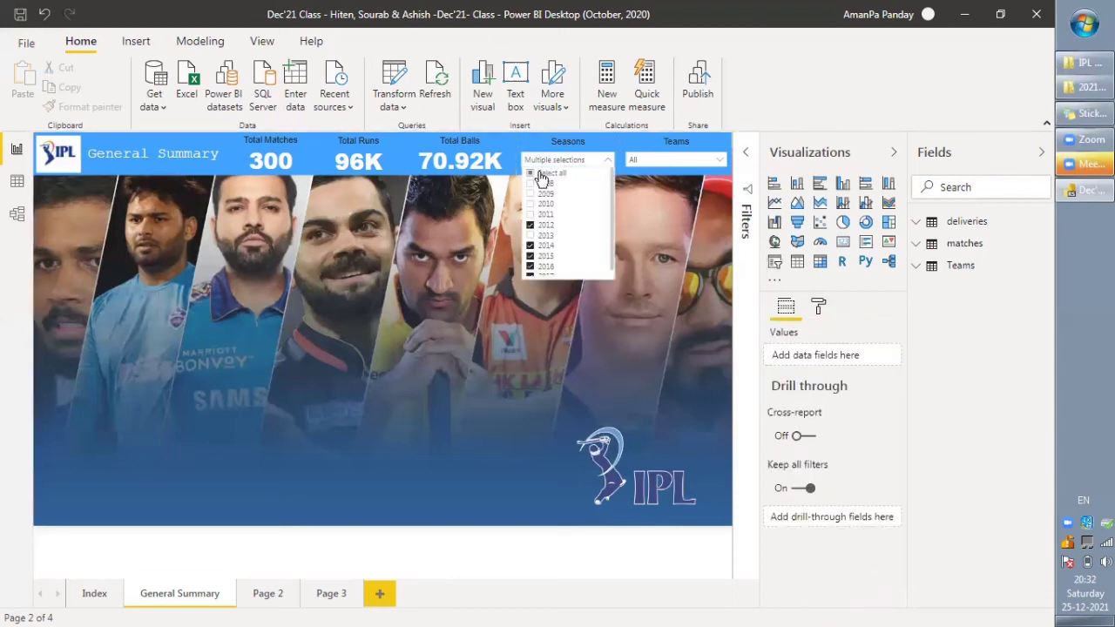
{"action": "left_click", "coordinate": [531, 175]}
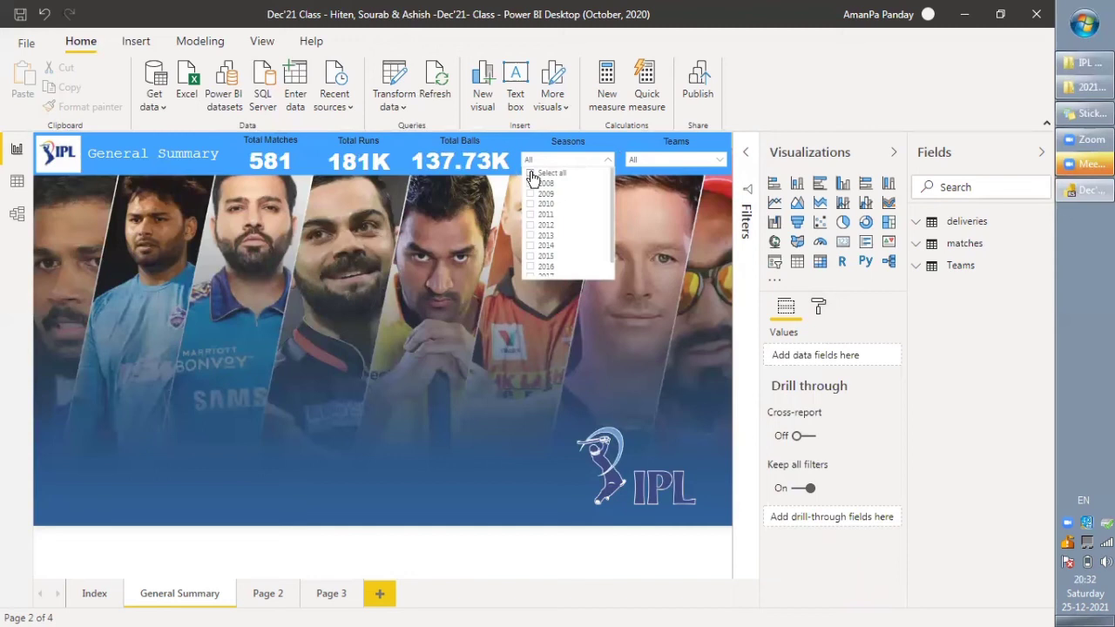
{"action": "left_click", "coordinate": [532, 176]}
{"action": "left_click", "coordinate": [531, 175]}
{"action": "left_click", "coordinate": [529, 215]}
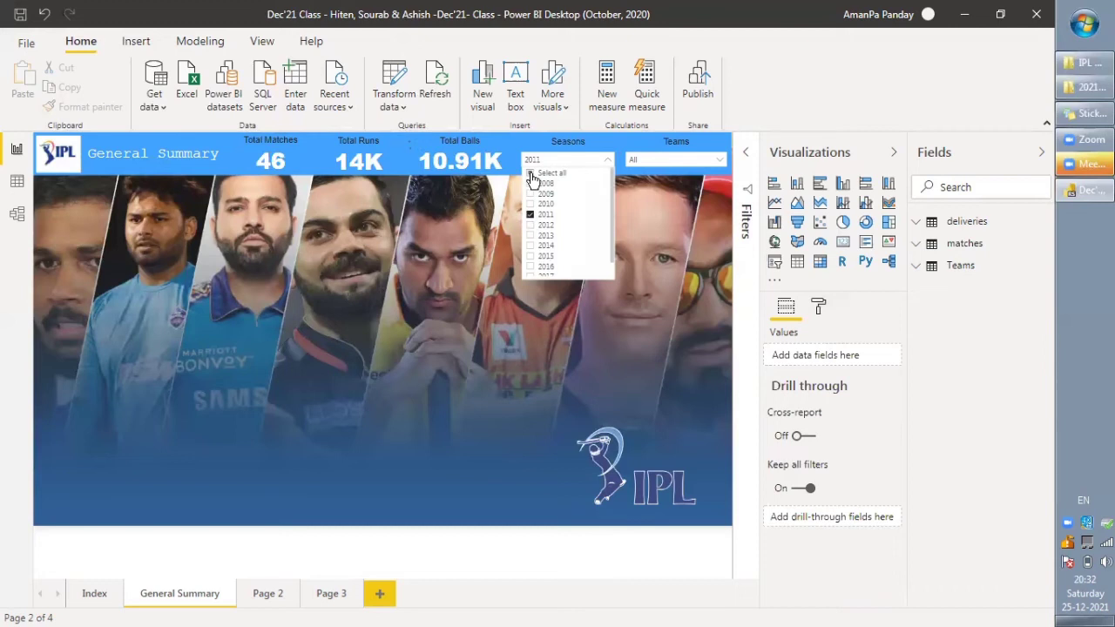
{"action": "left_click", "coordinate": [531, 175]}
{"action": "left_click", "coordinate": [472, 217]}
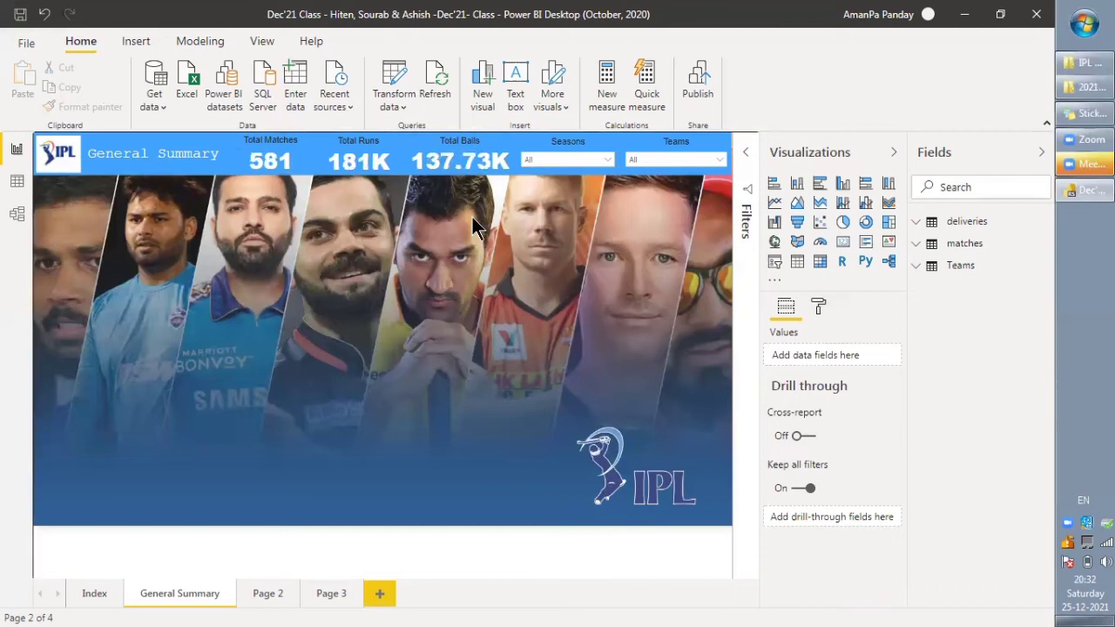
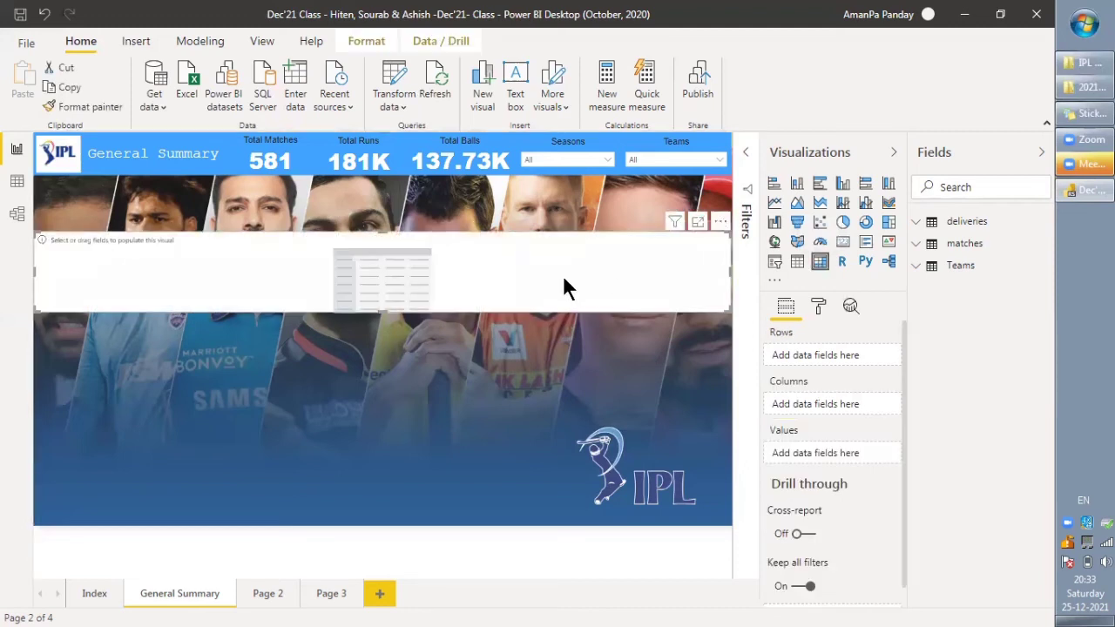
Narrow the empty matrix visual, place it directly below the General Summary heading, and enlarge it to a roughly square block
{"action": "left_click_drag", "start_coordinate": [730, 271], "coordinate": [173, 262]}
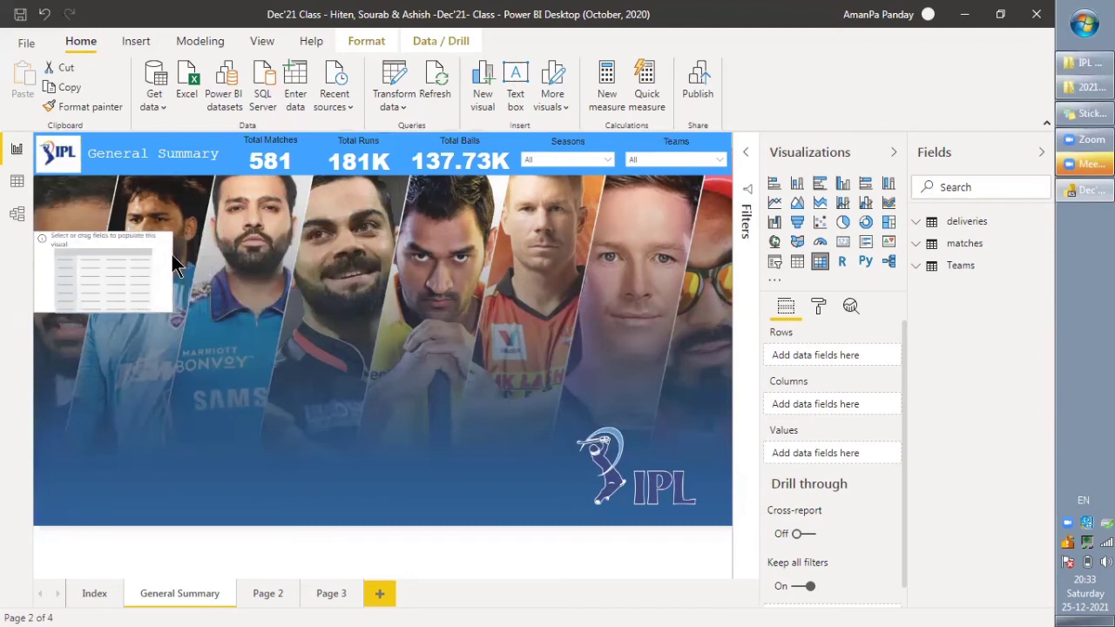
{"action": "left_click_drag", "start_coordinate": [133, 235], "coordinate": [139, 187]}
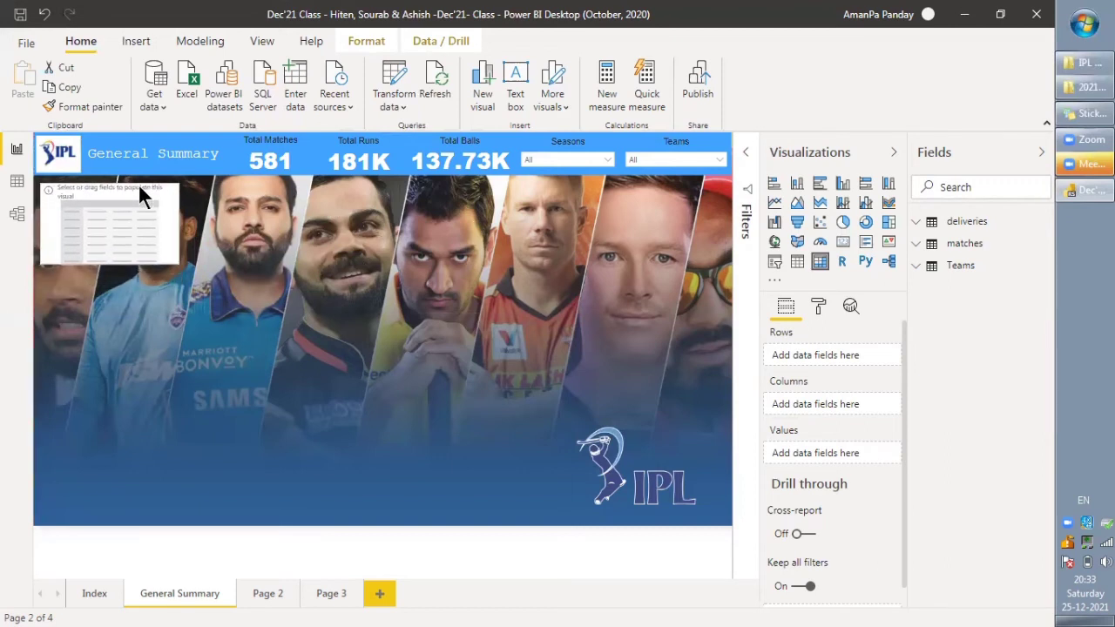
{"action": "left_click_drag", "start_coordinate": [137, 183], "coordinate": [138, 183]}
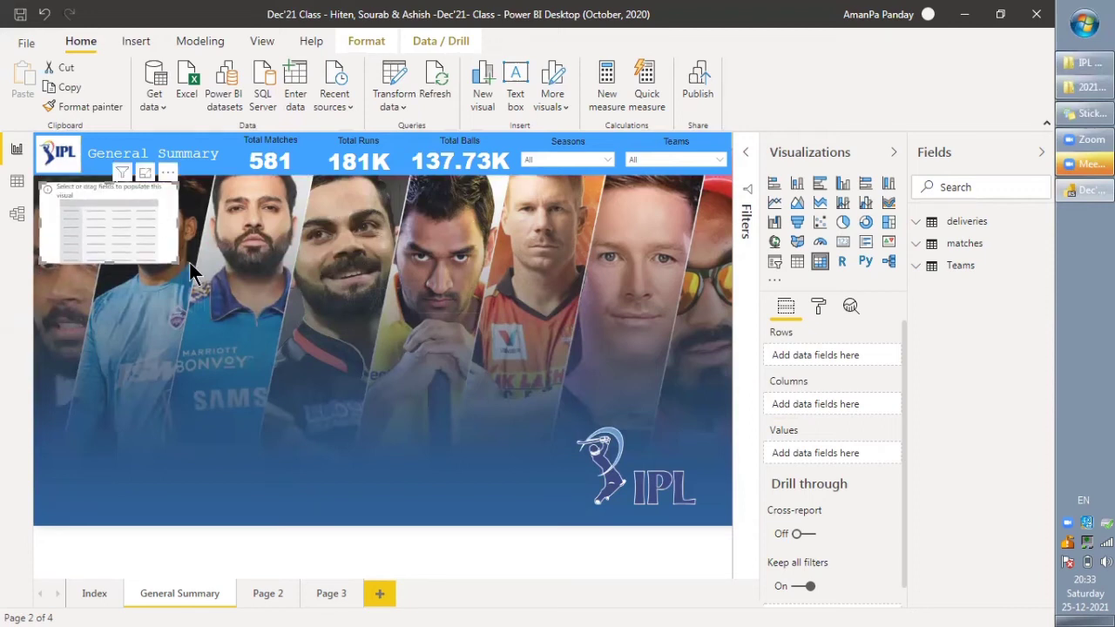
{"action": "left_click_drag", "start_coordinate": [178, 260], "coordinate": [201, 340]}
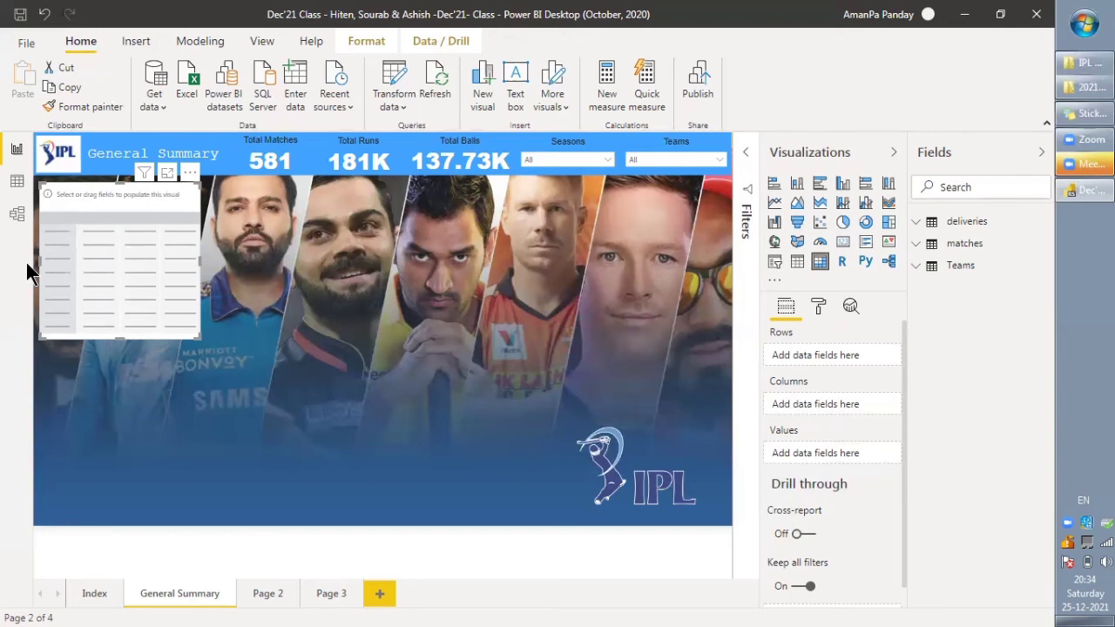
Add toss_winner from the matches table to the matrix's Rows and toss_decision to its Columns
{"action": "left_click", "coordinate": [917, 251]}
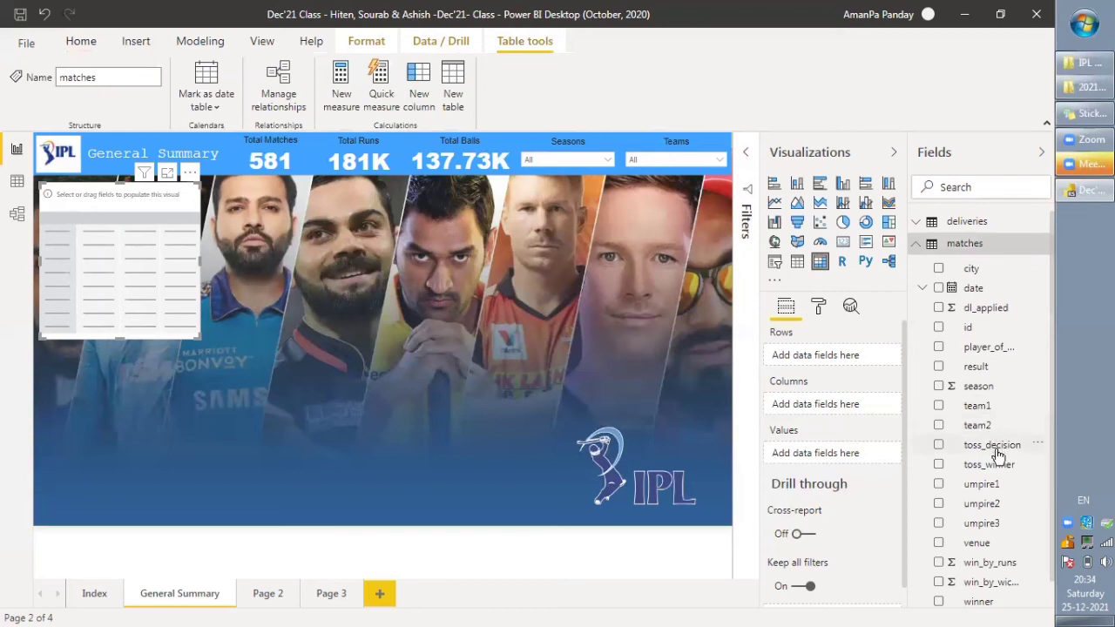
{"action": "left_click_drag", "start_coordinate": [997, 452], "coordinate": [836, 354]}
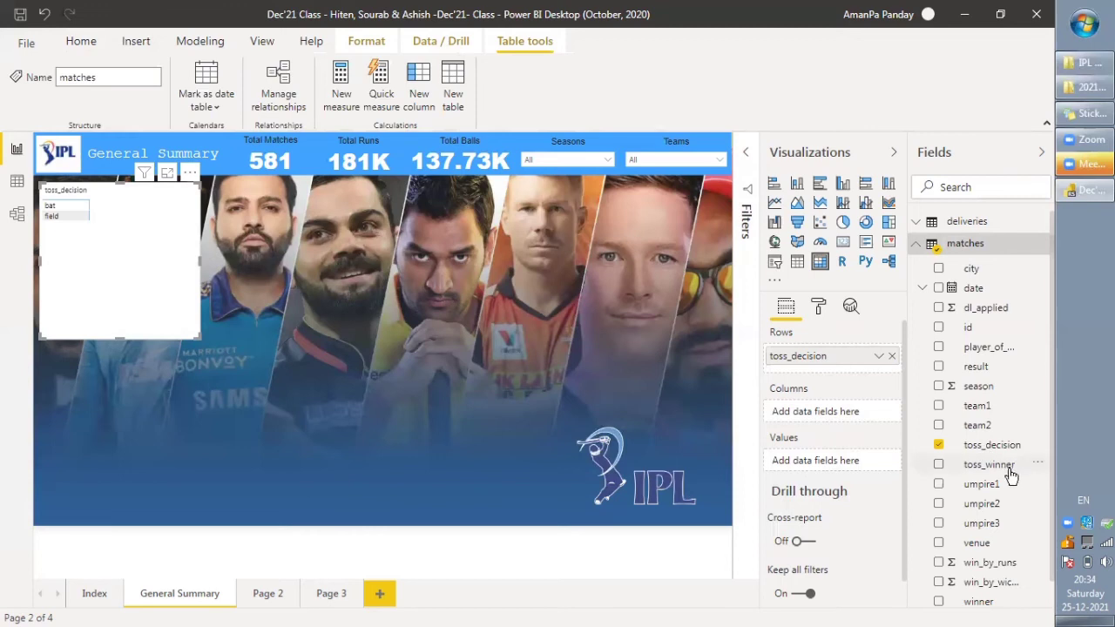
{"action": "left_click", "coordinate": [891, 357]}
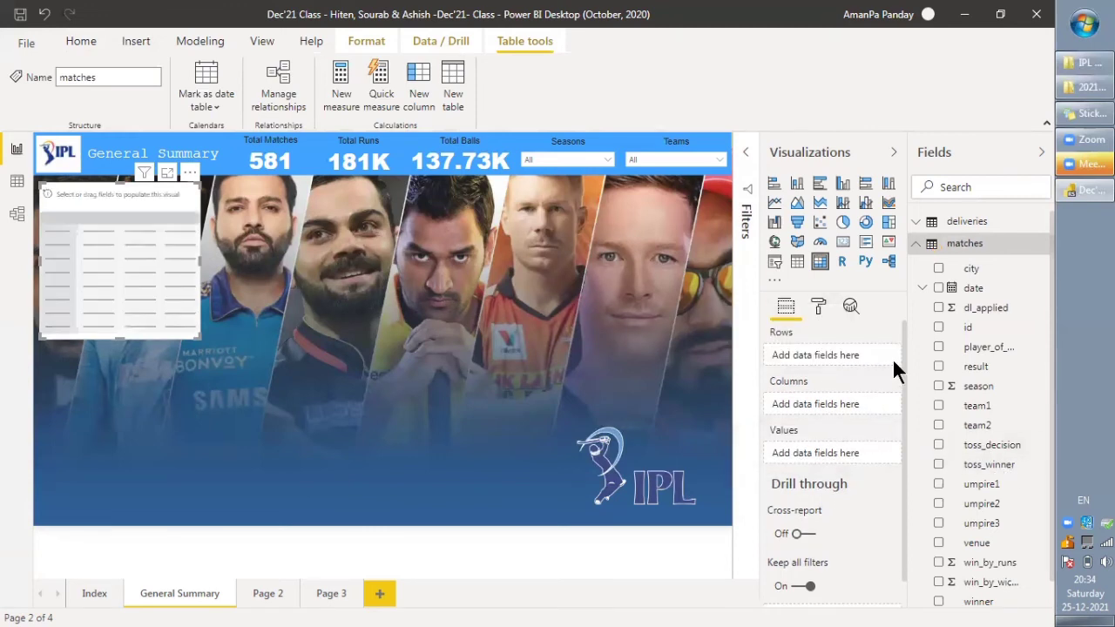
{"action": "left_click_drag", "start_coordinate": [991, 471], "coordinate": [845, 359]}
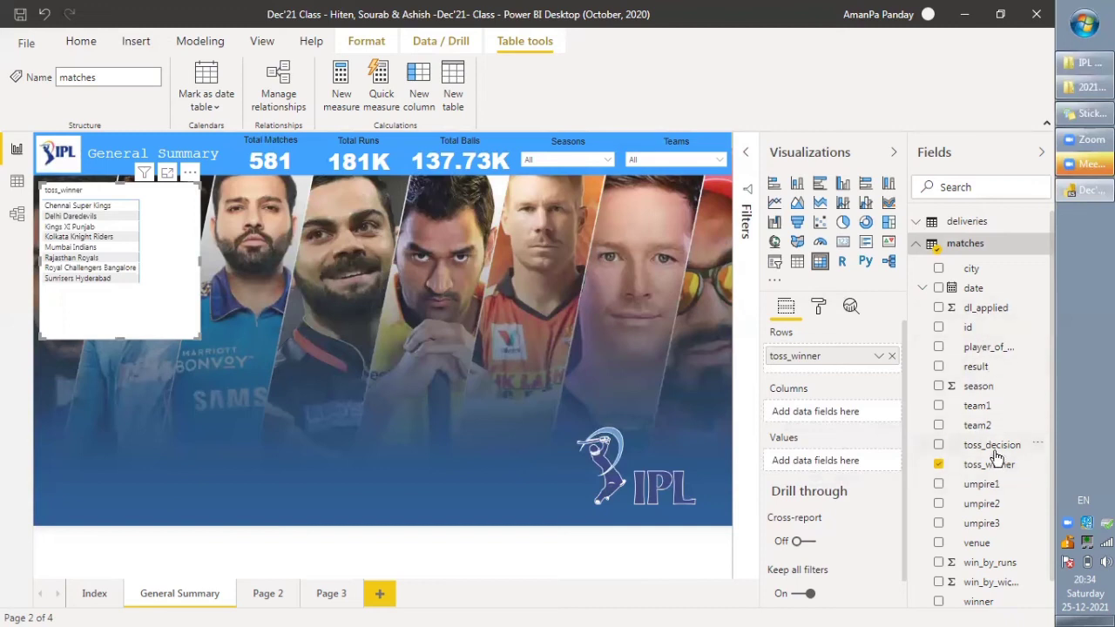
{"action": "left_click_drag", "start_coordinate": [994, 454], "coordinate": [844, 418]}
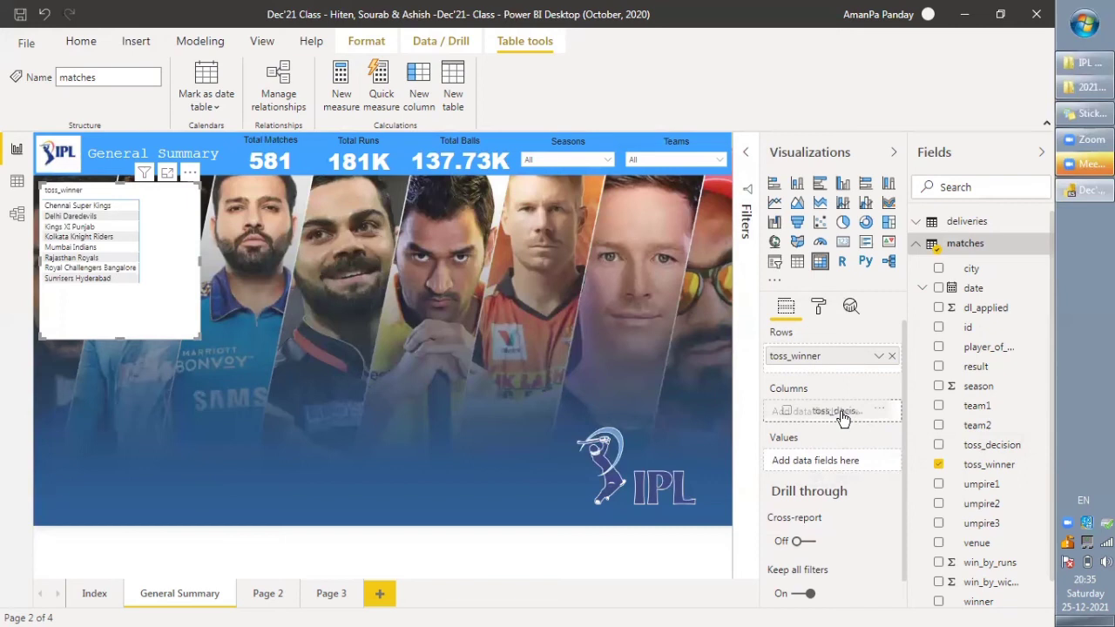
{"action": "left_click_drag", "start_coordinate": [843, 418], "coordinate": [844, 418]}
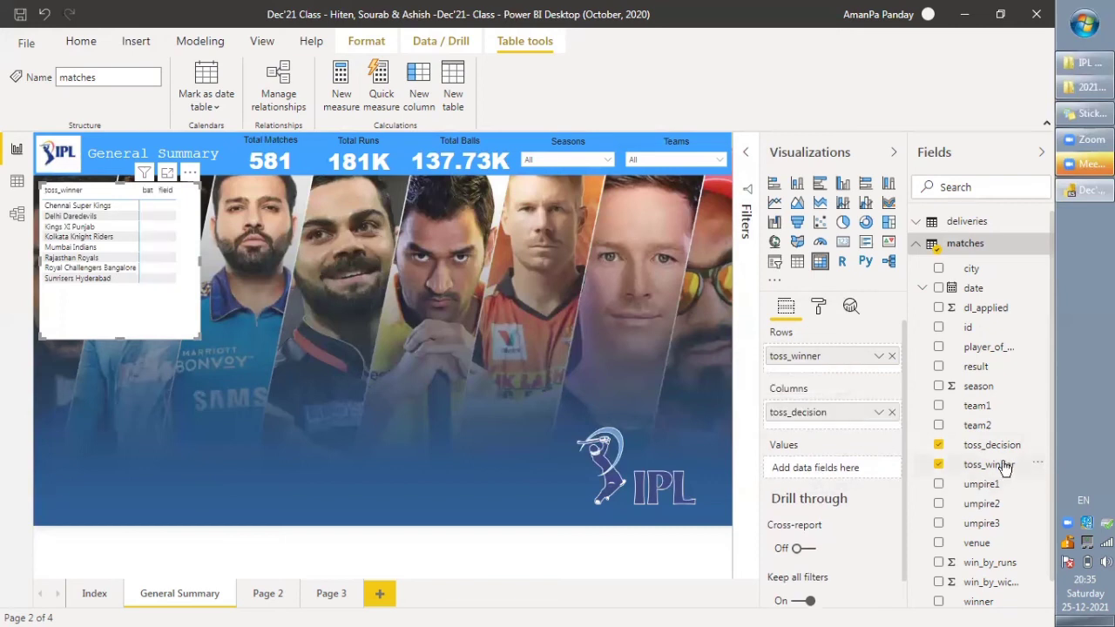
Add toss_winner to the matrix's Values summarised as Count, and resize the matrix to fit its columns closely
{"action": "left_click_drag", "start_coordinate": [992, 471], "coordinate": [852, 472]}
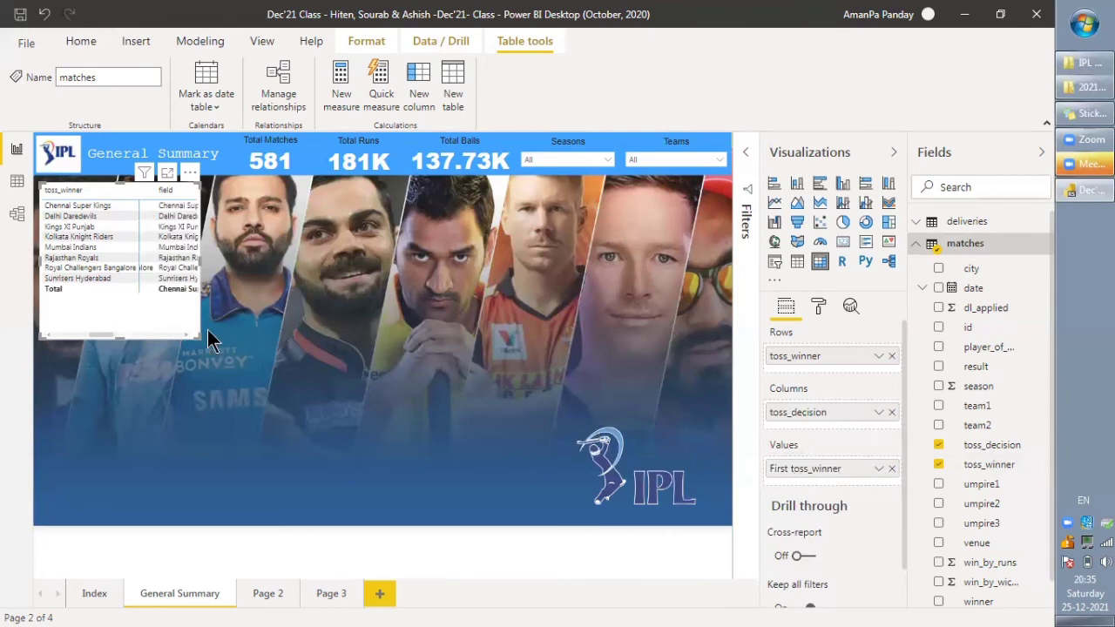
{"action": "left_click_drag", "start_coordinate": [201, 335], "coordinate": [358, 379]}
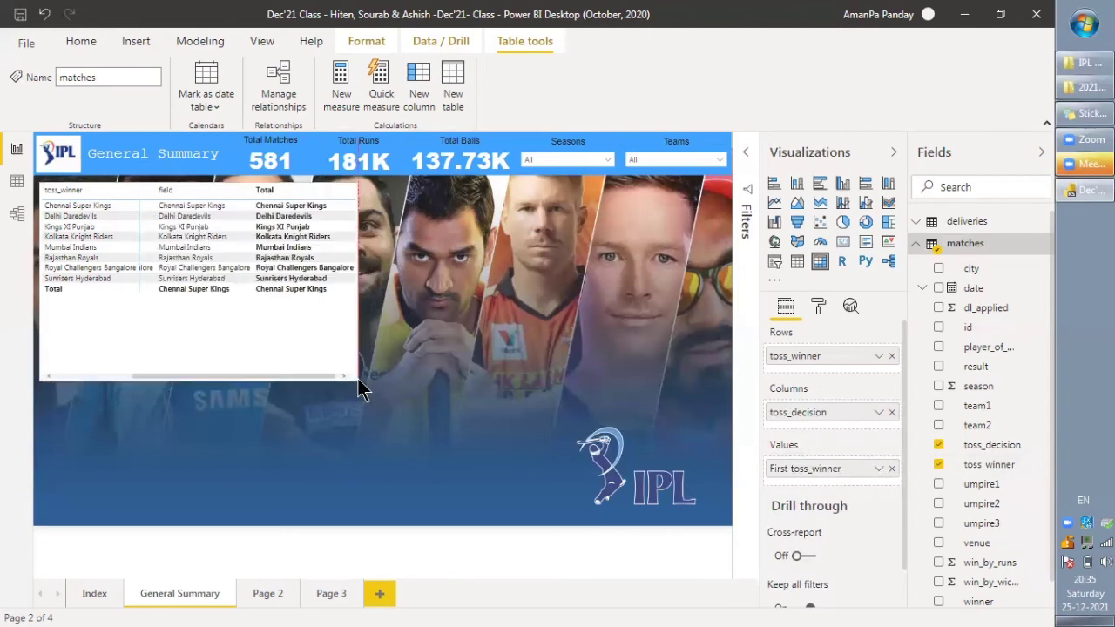
{"action": "left_click_drag", "start_coordinate": [415, 477], "coordinate": [441, 464]}
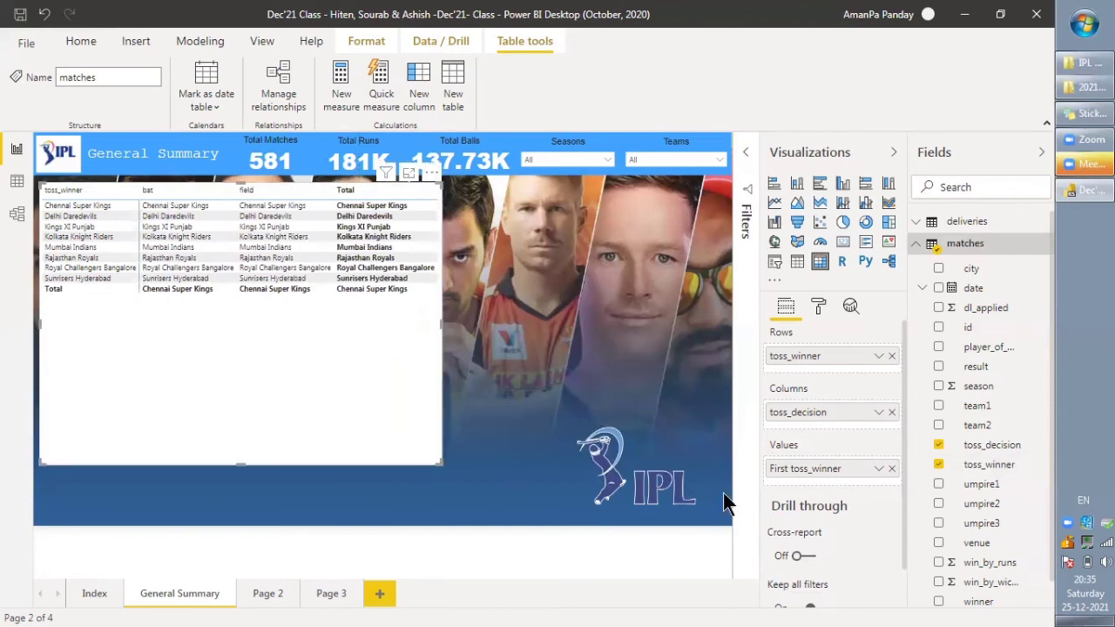
{"action": "left_click", "coordinate": [880, 469]}
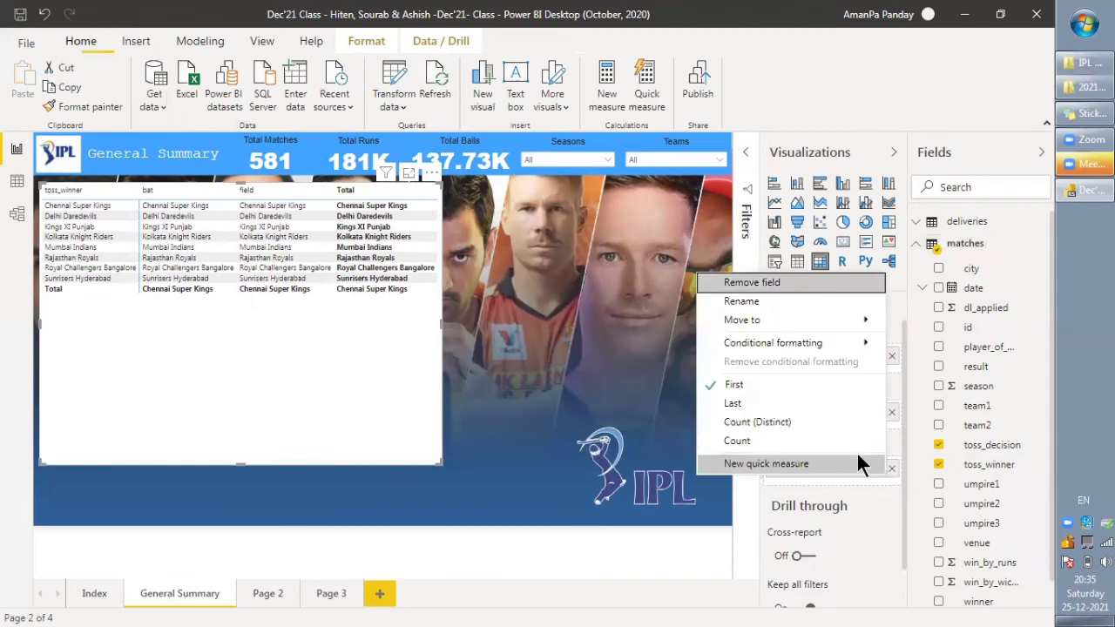
{"action": "left_click", "coordinate": [744, 443]}
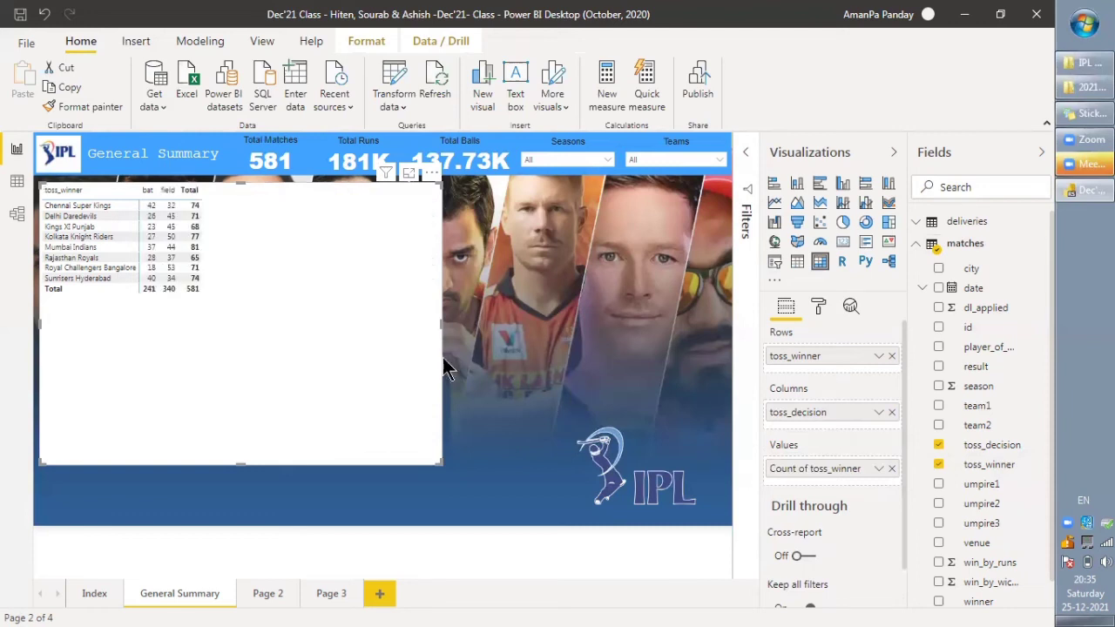
{"action": "left_click_drag", "start_coordinate": [439, 464], "coordinate": [215, 343]}
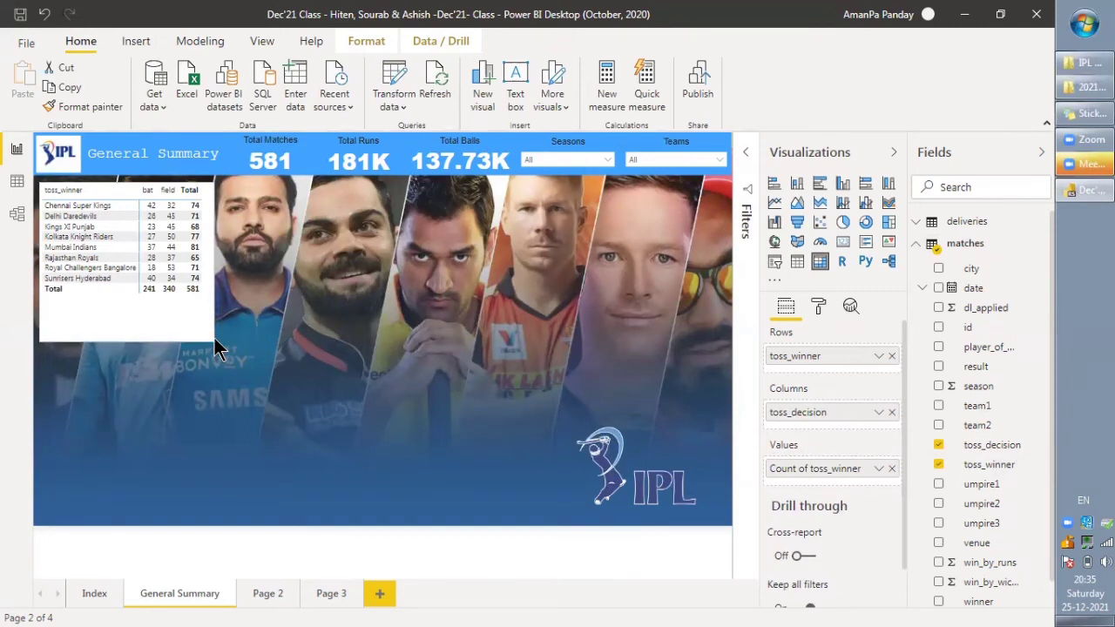
Shorten the toss-winner matrix to sit just below its Total row, and widen it slightly beyond the Total column
{"action": "left_click_drag", "start_coordinate": [215, 343], "coordinate": [215, 325]}
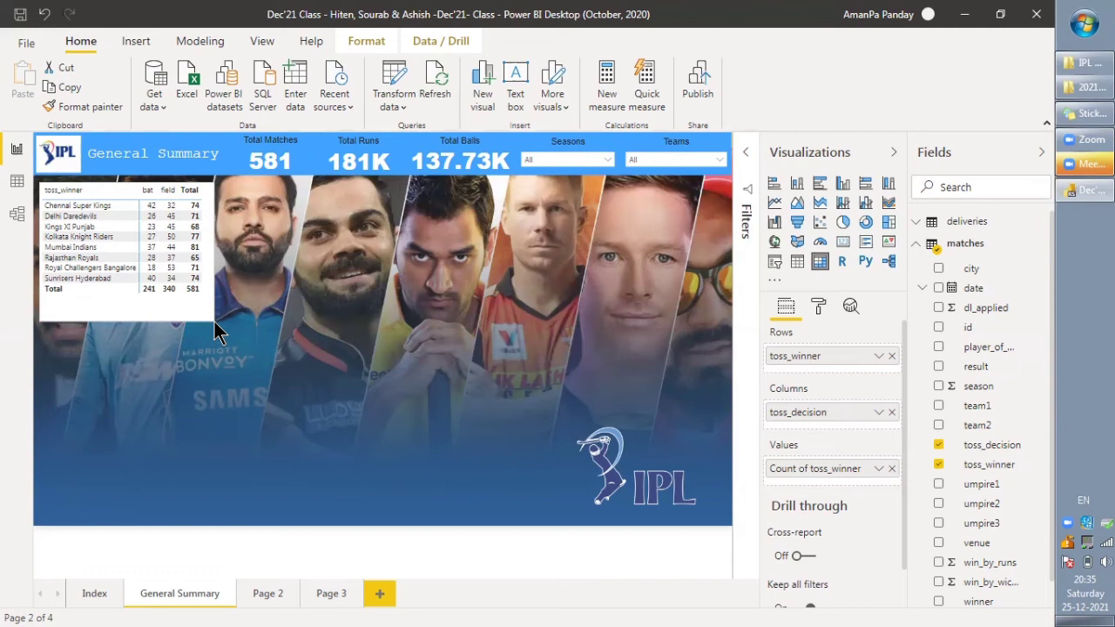
{"action": "left_click_drag", "start_coordinate": [215, 322], "coordinate": [210, 321]}
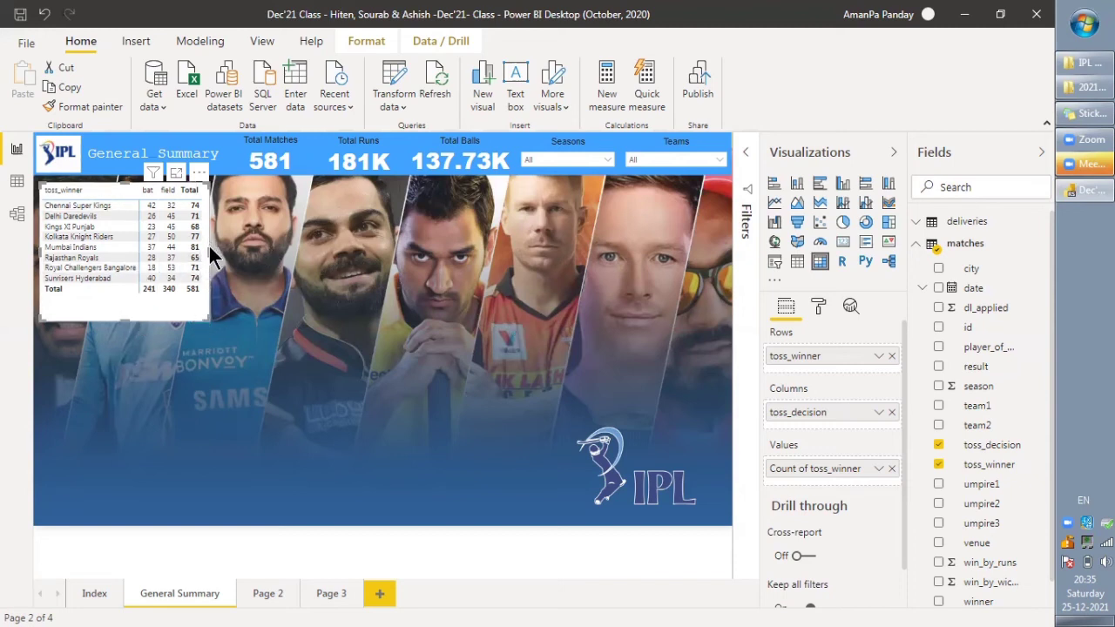
{"action": "left_click_drag", "start_coordinate": [209, 251], "coordinate": [237, 250]}
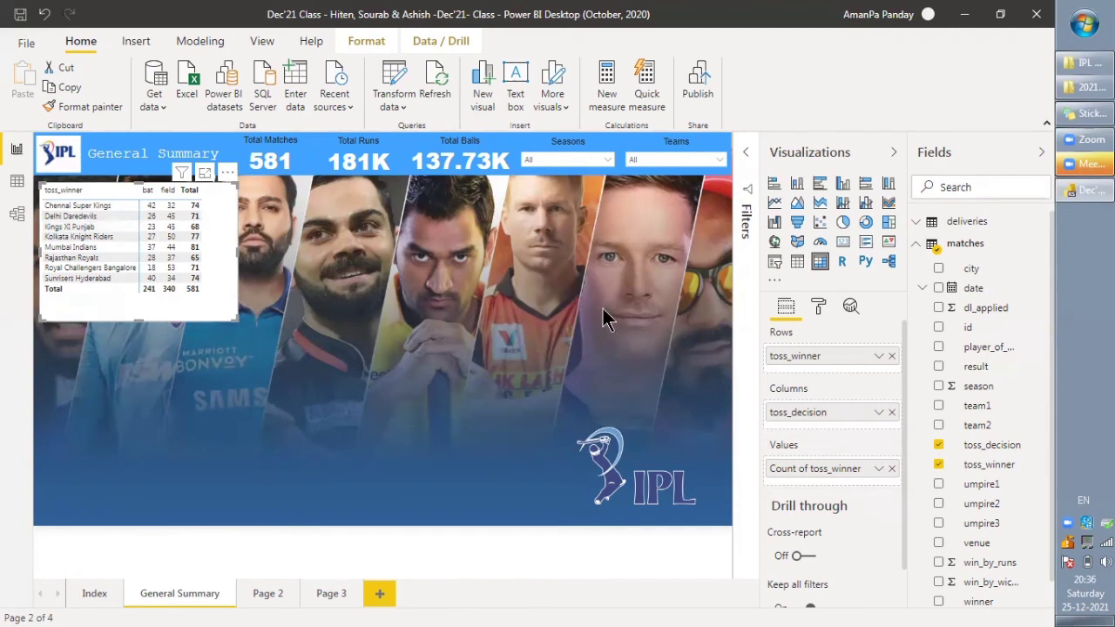
Rename the matrix's toss_winner row field as Toss-Winners
{"action": "double_click", "coordinate": [789, 362]}
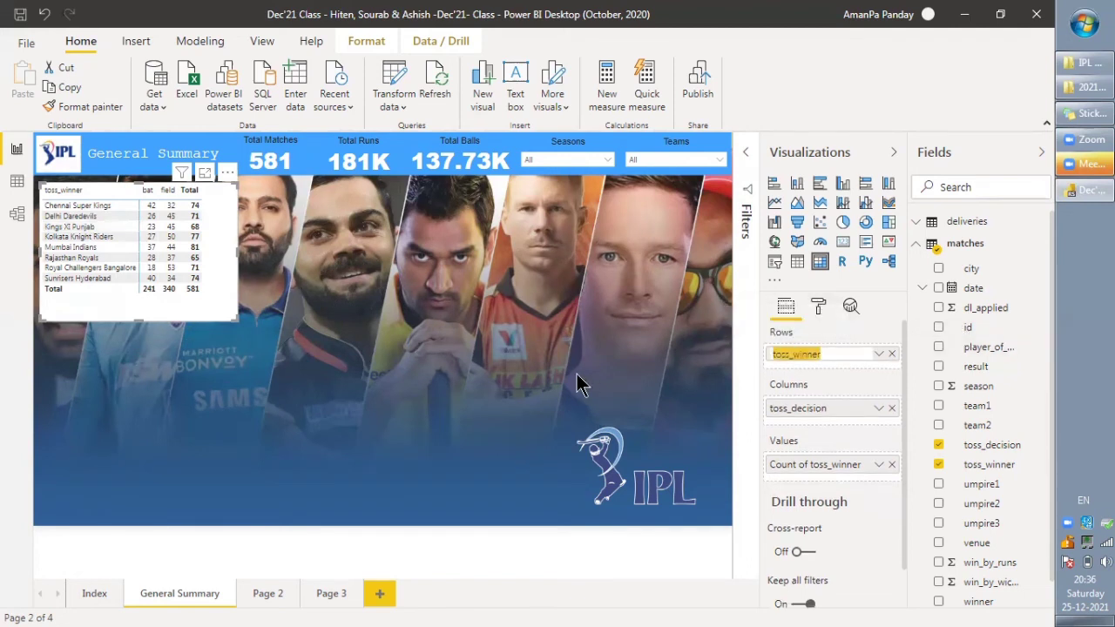
{"action": "key", "text": "Escape"}
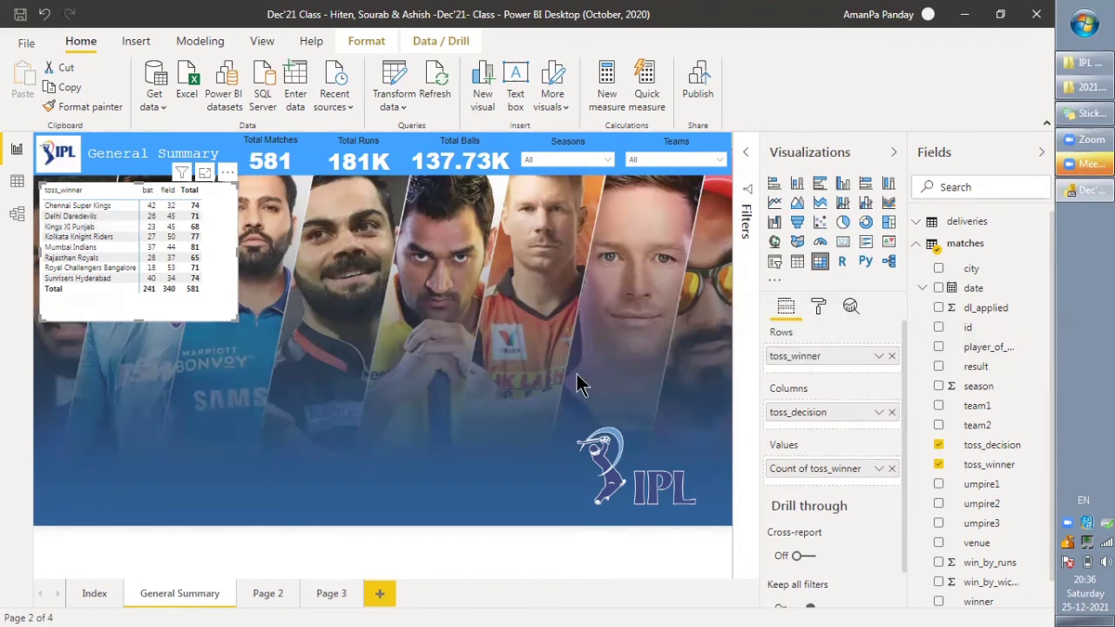
{"action": "double_click", "coordinate": [824, 357]}
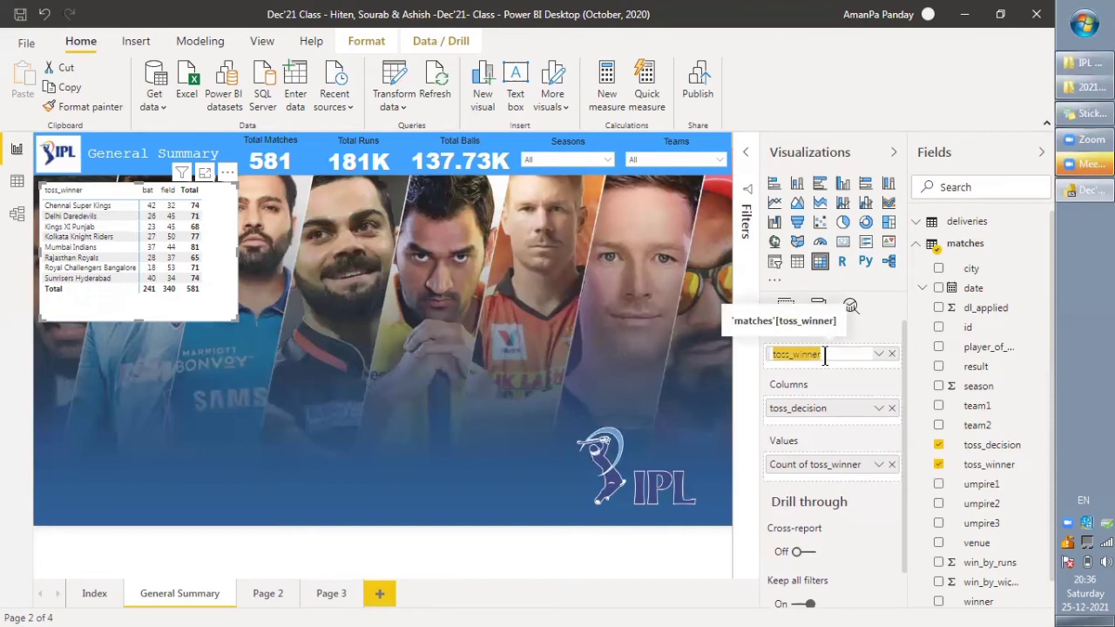
{"action": "type", "text": "Toss-Winner"}
{"action": "key", "text": "Return"}
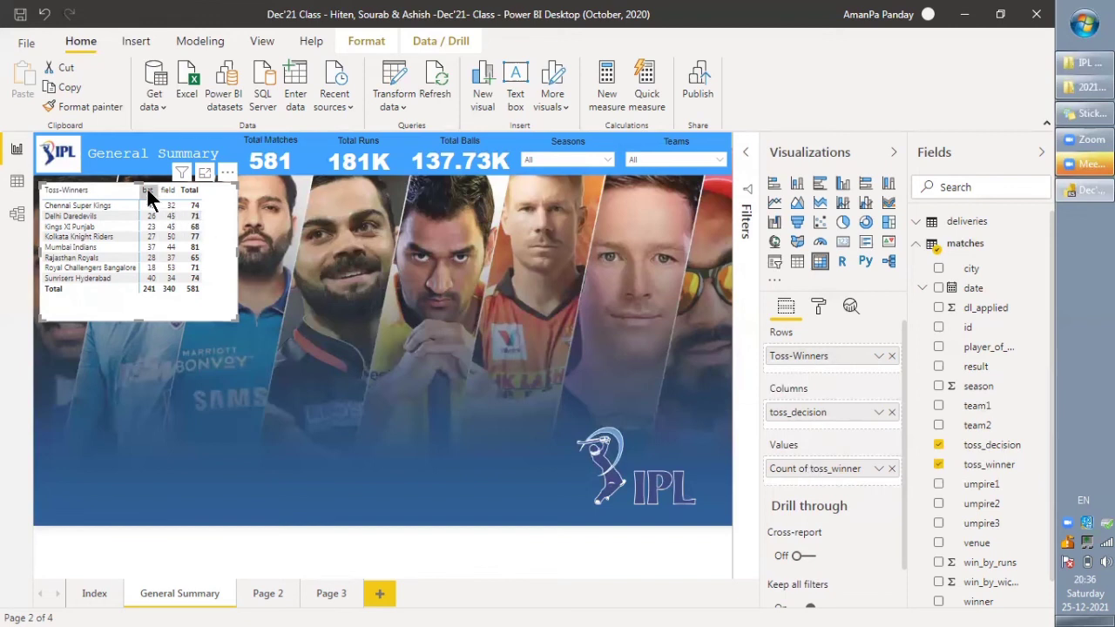
Clear the bat column highlight in the matrix and set the column headers' font family to Arial Black
{"action": "left_click", "coordinate": [819, 307]}
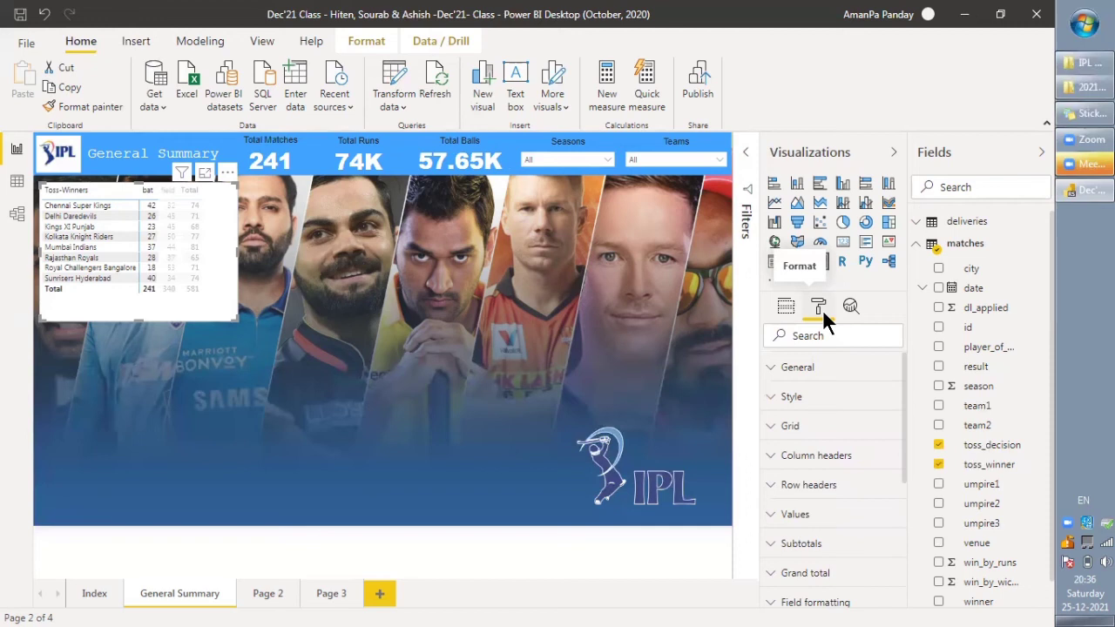
{"action": "left_click", "coordinate": [153, 296]}
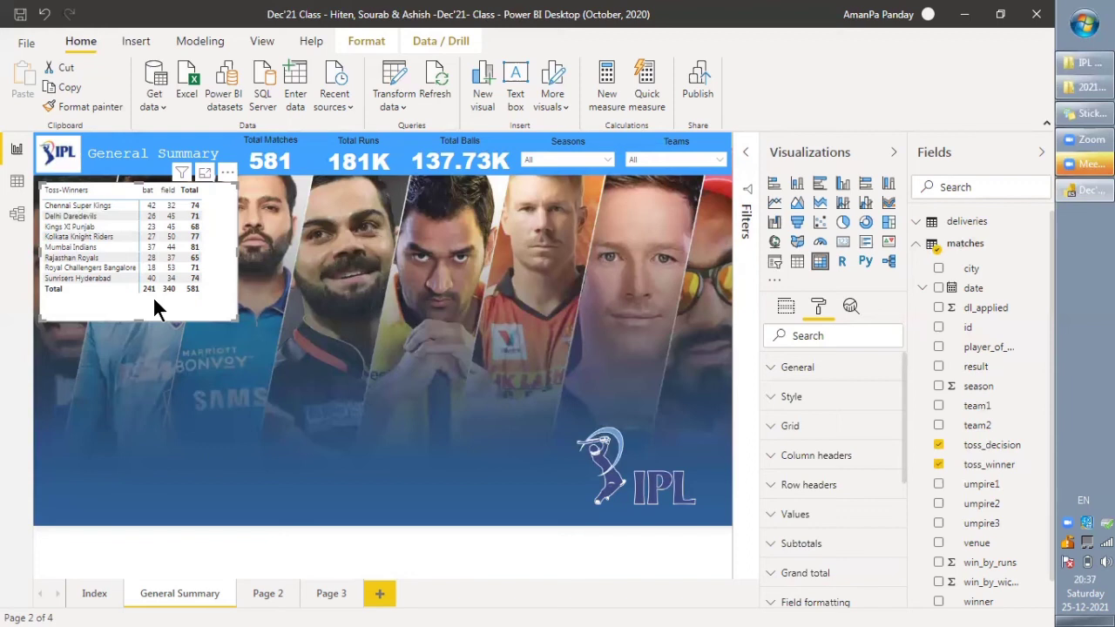
{"action": "left_click", "coordinate": [775, 457]}
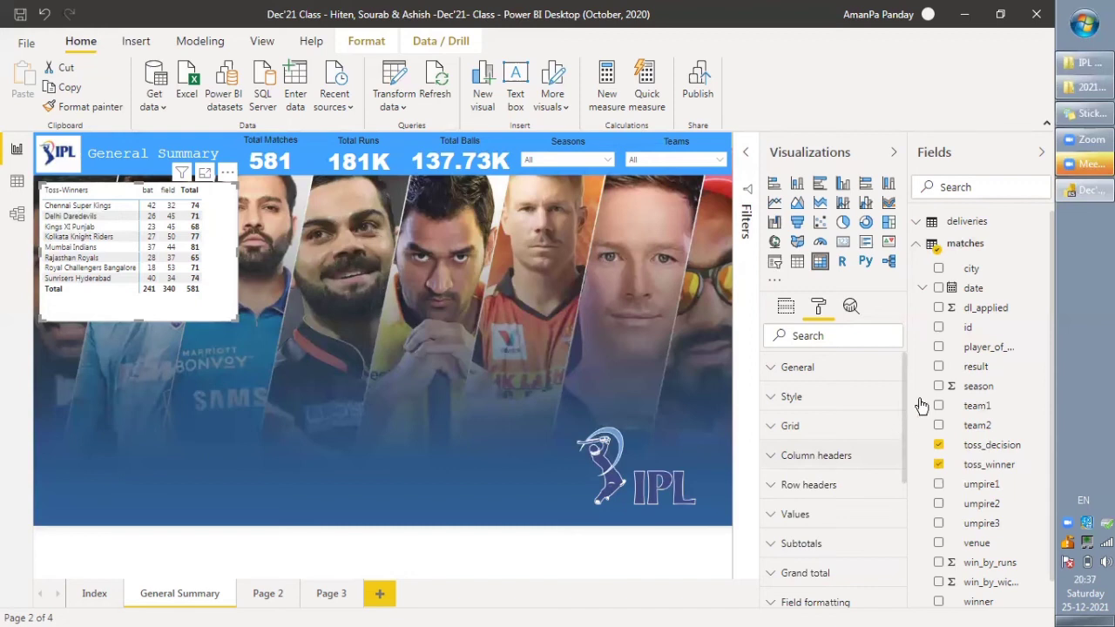
{"action": "scroll", "coordinate": [901, 377], "scroll_direction": "down", "scroll_amount": 2}
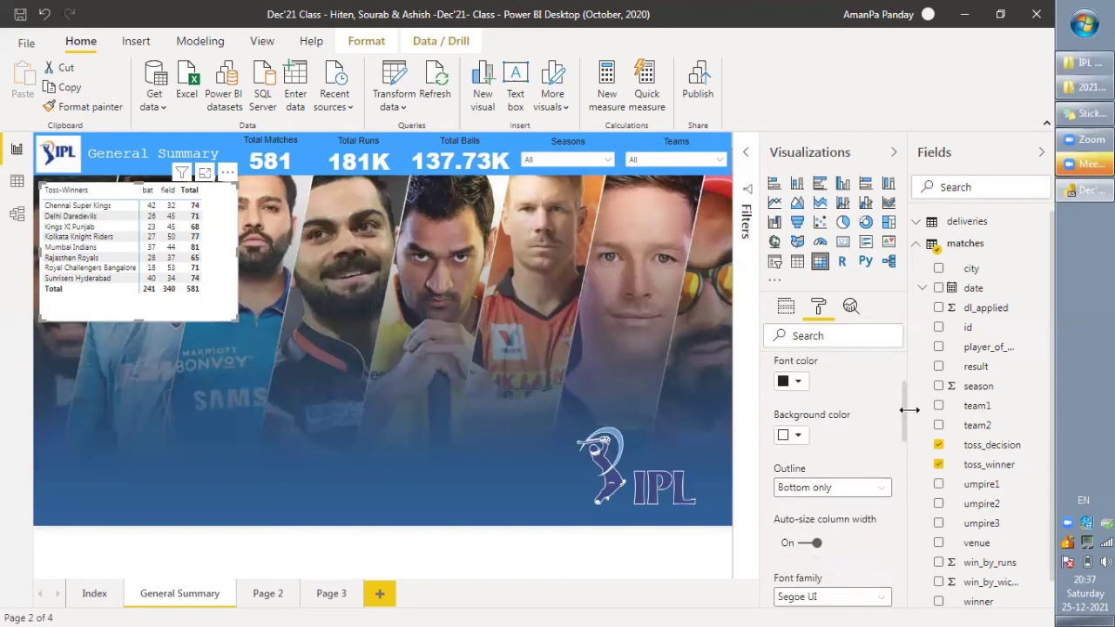
{"action": "scroll", "coordinate": [906, 427], "scroll_direction": "down", "scroll_amount": 3}
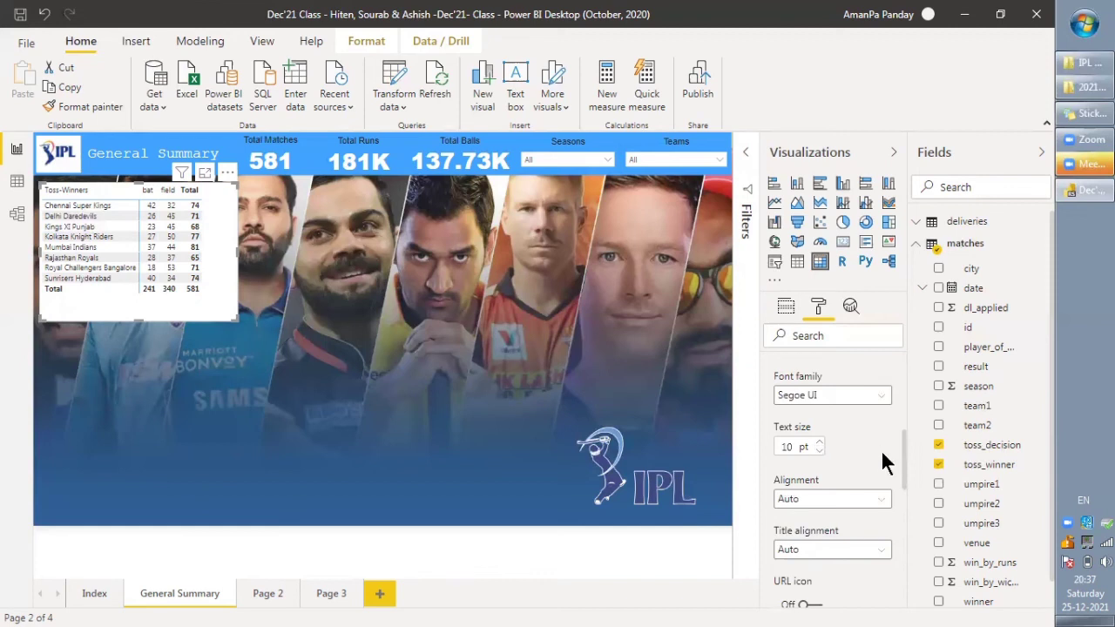
{"action": "left_click", "coordinate": [830, 397]}
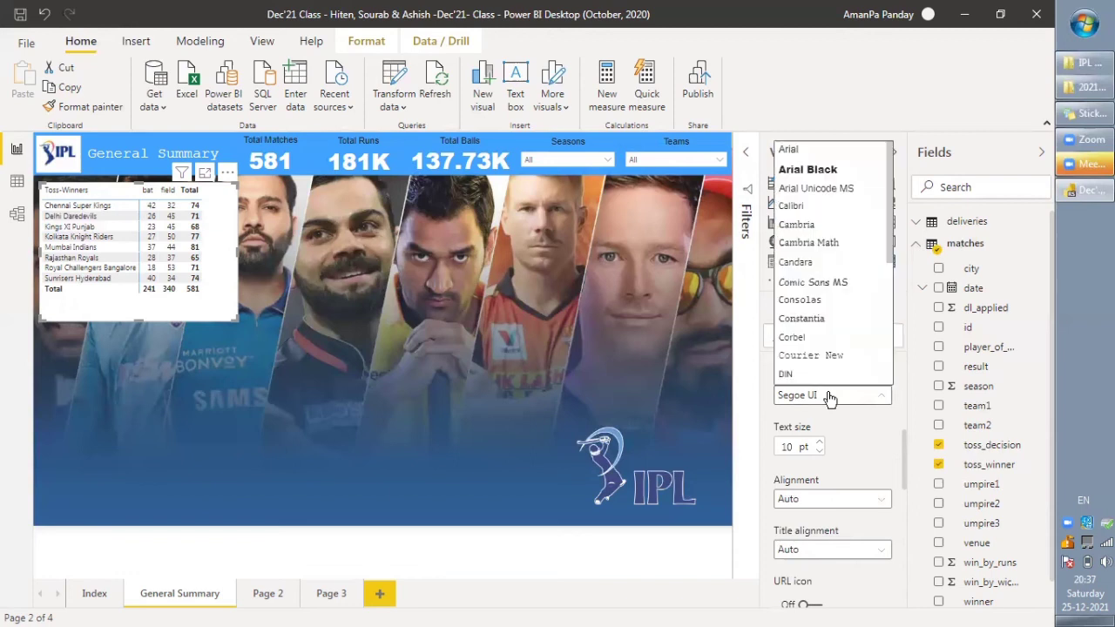
{"action": "left_click", "coordinate": [820, 177]}
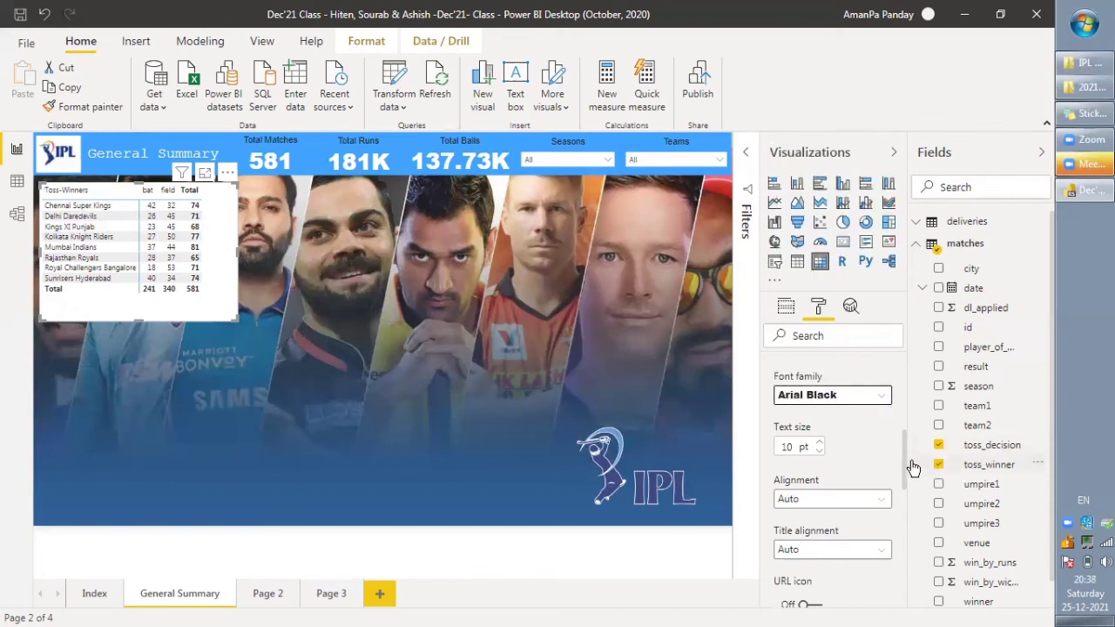
Set the font color of the matrix's column headers to white
{"action": "left_click_drag", "start_coordinate": [903, 451], "coordinate": [905, 382]}
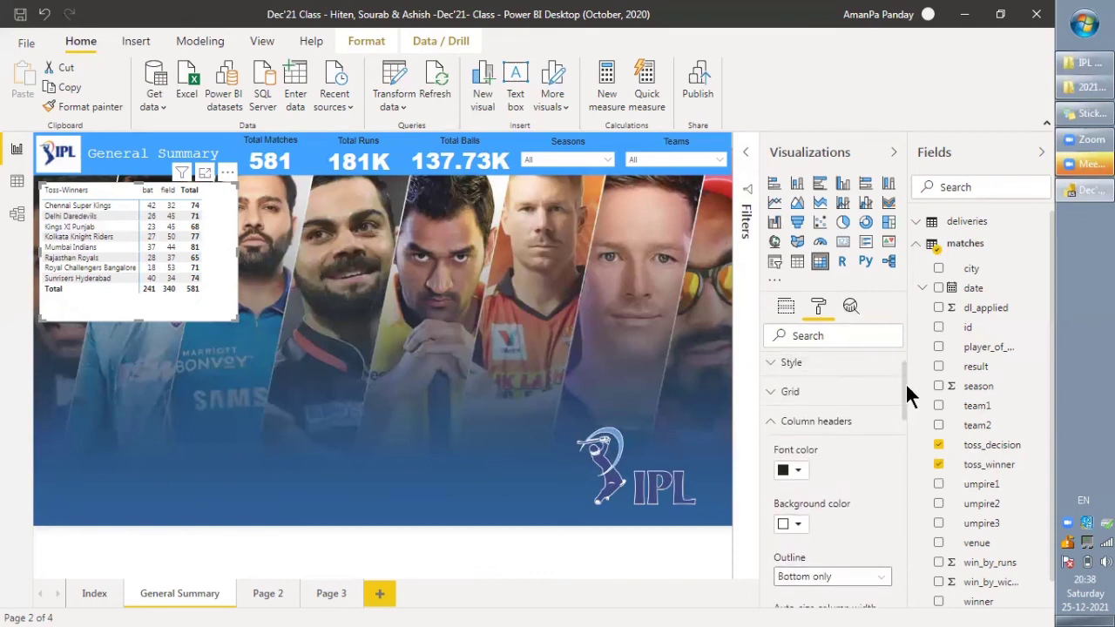
{"action": "left_click", "coordinate": [799, 527]}
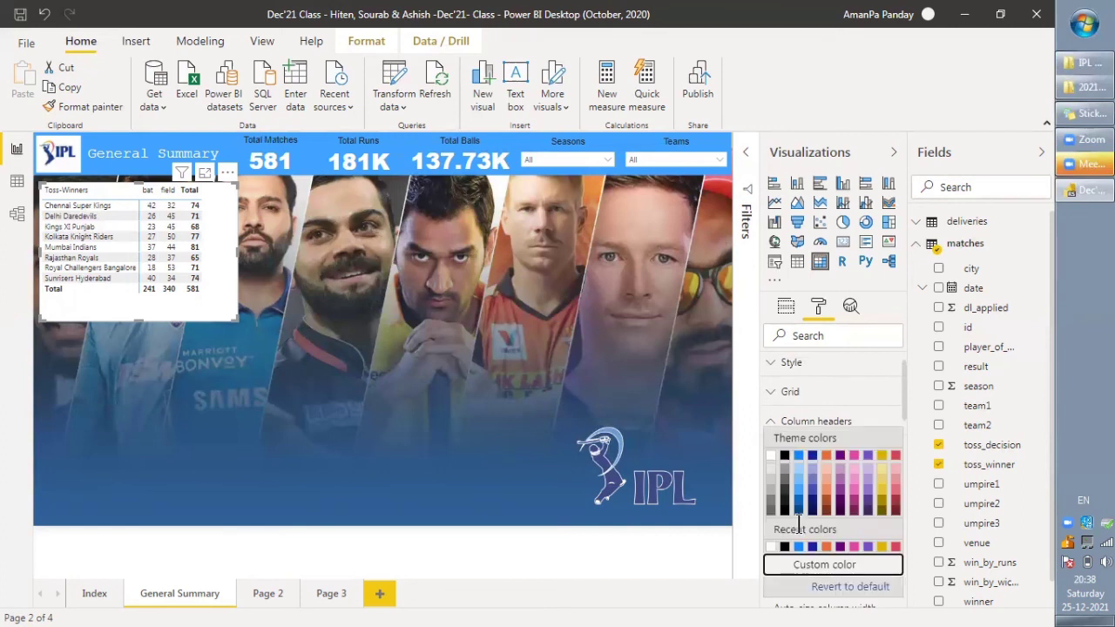
{"action": "left_click", "coordinate": [834, 391]}
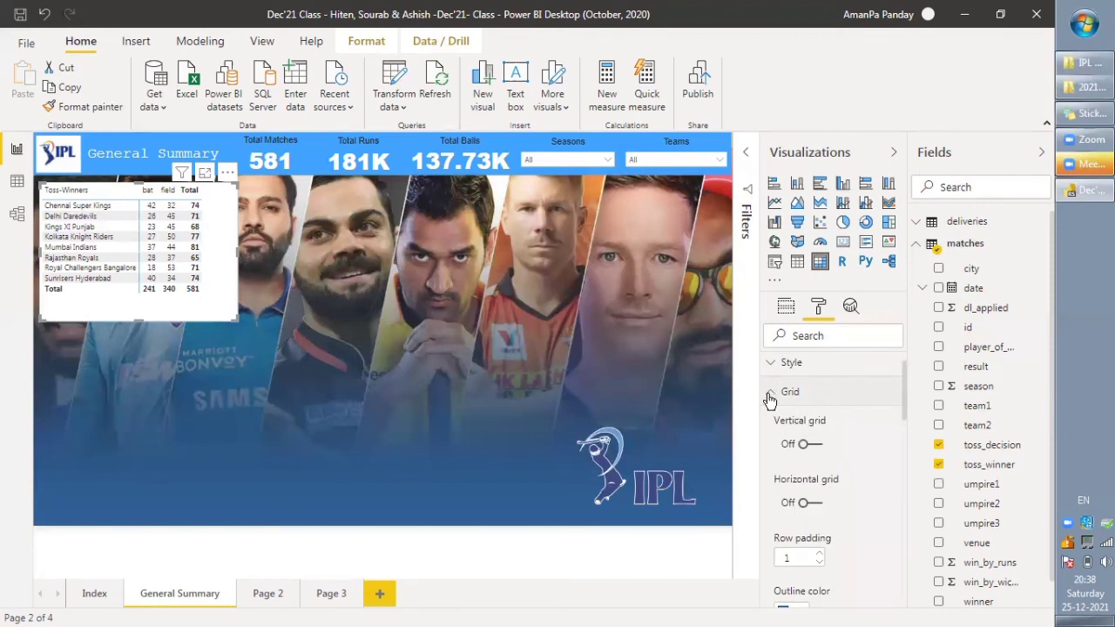
{"action": "left_click", "coordinate": [770, 394]}
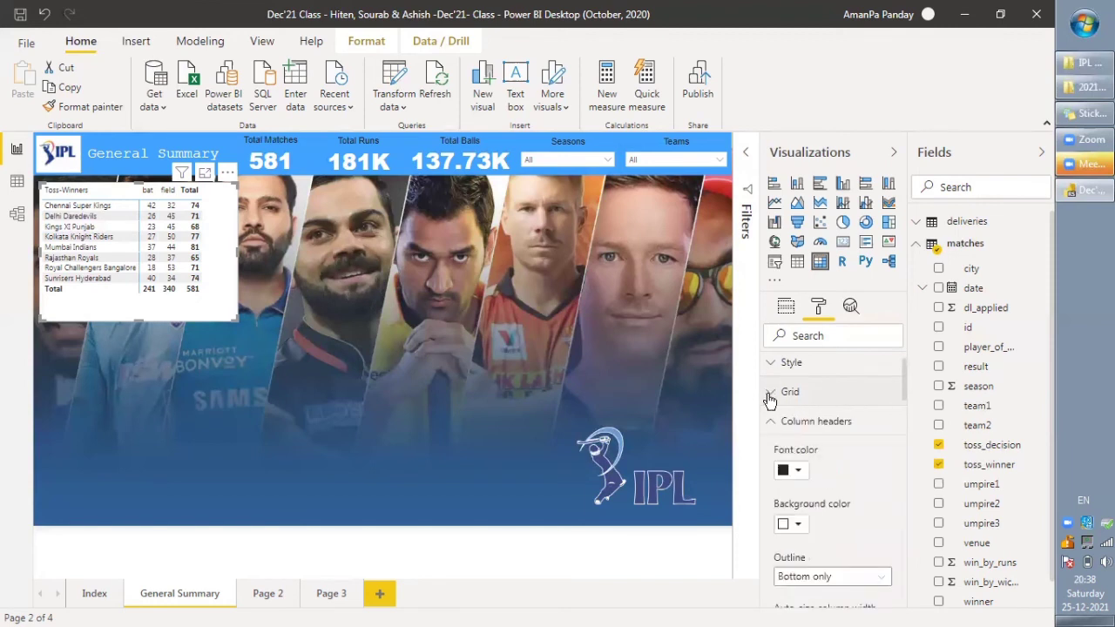
{"action": "left_click", "coordinate": [799, 474]}
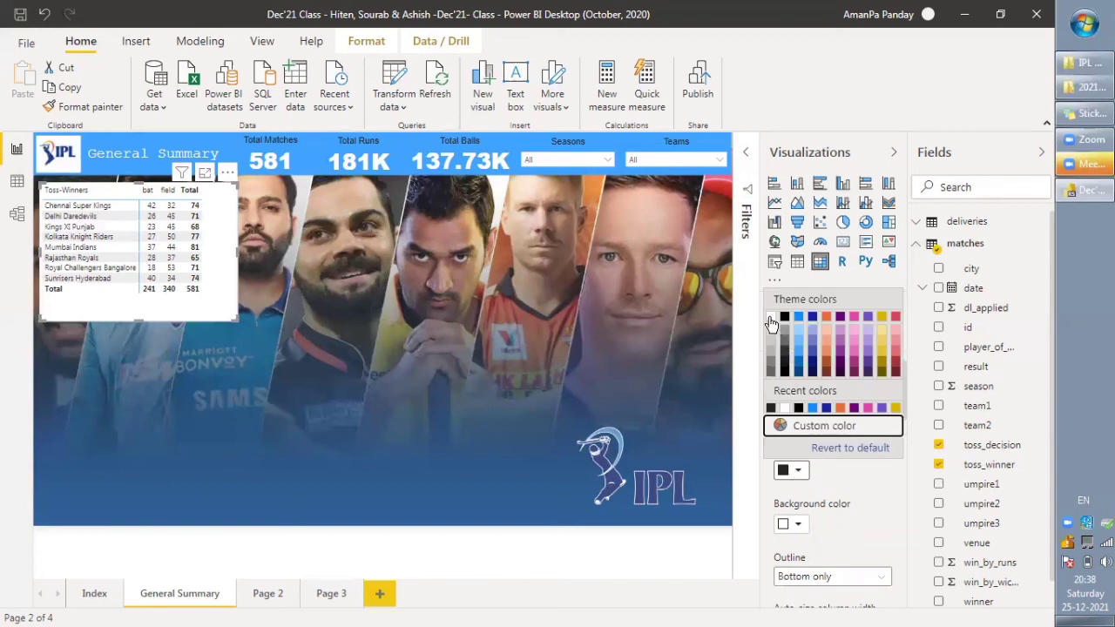
{"action": "left_click", "coordinate": [770, 318]}
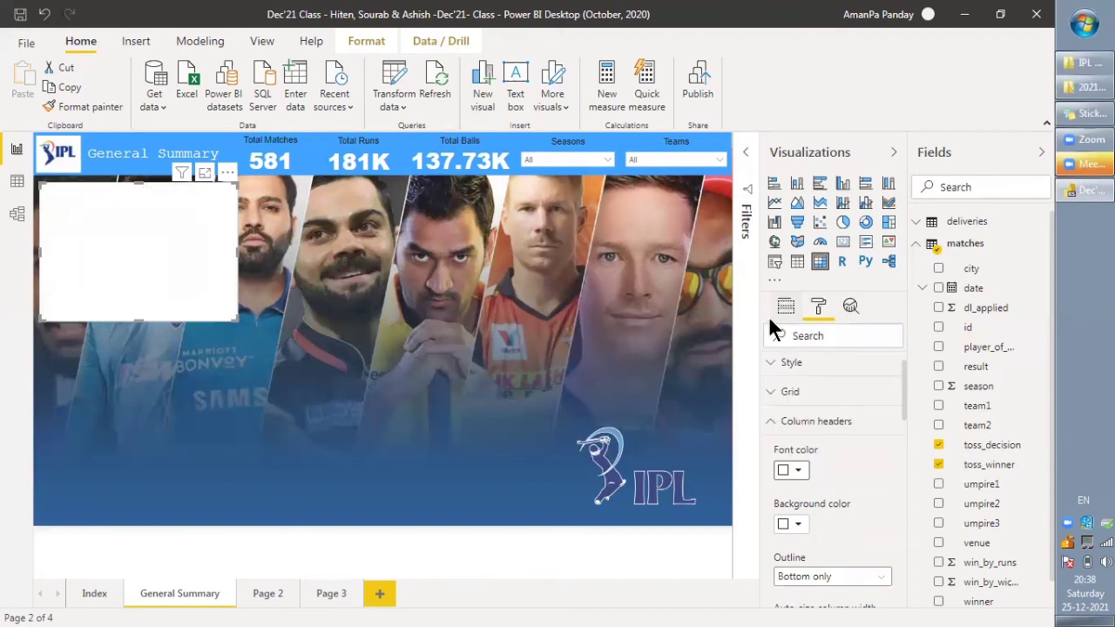
Fill the matrix's column headers with a blue background matching the page's heading banner
{"action": "left_click", "coordinate": [800, 472]}
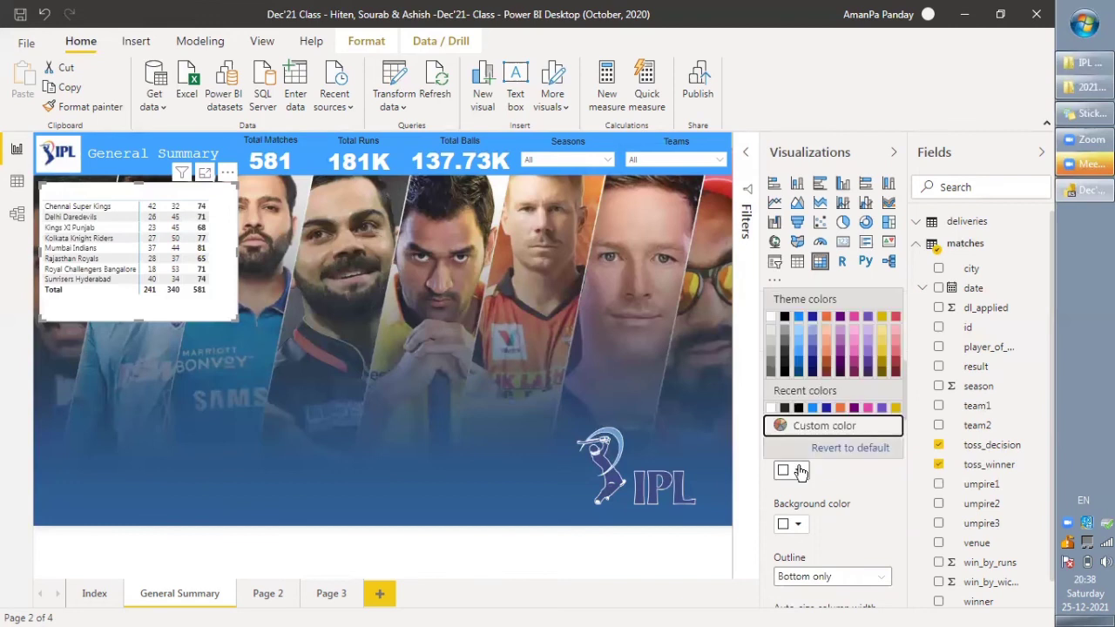
{"action": "left_click", "coordinate": [799, 526]}
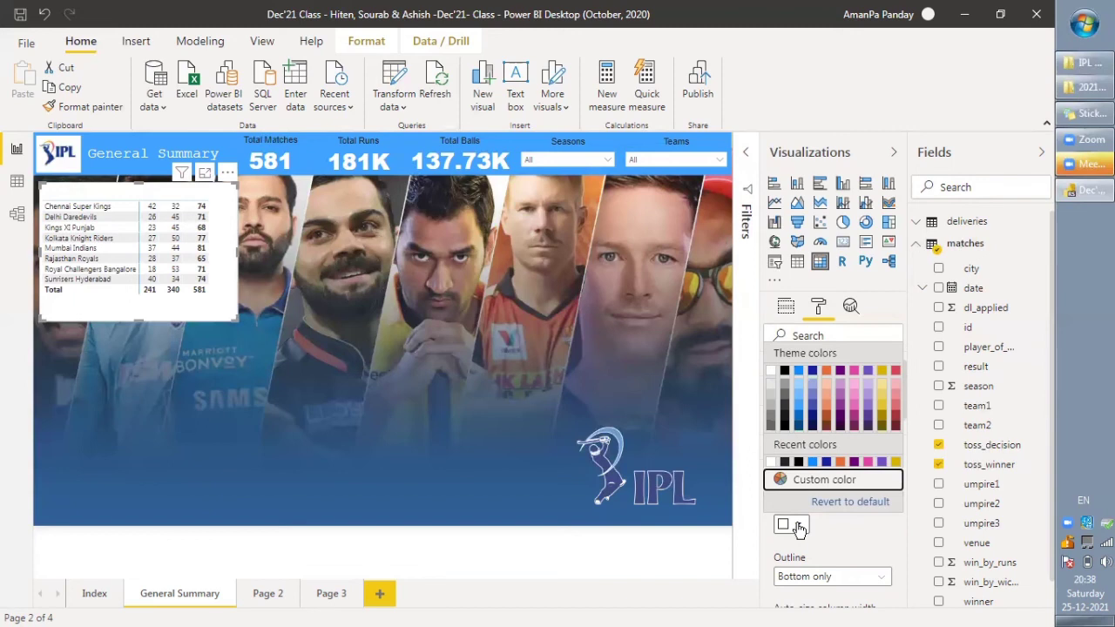
{"action": "left_click", "coordinate": [800, 400]}
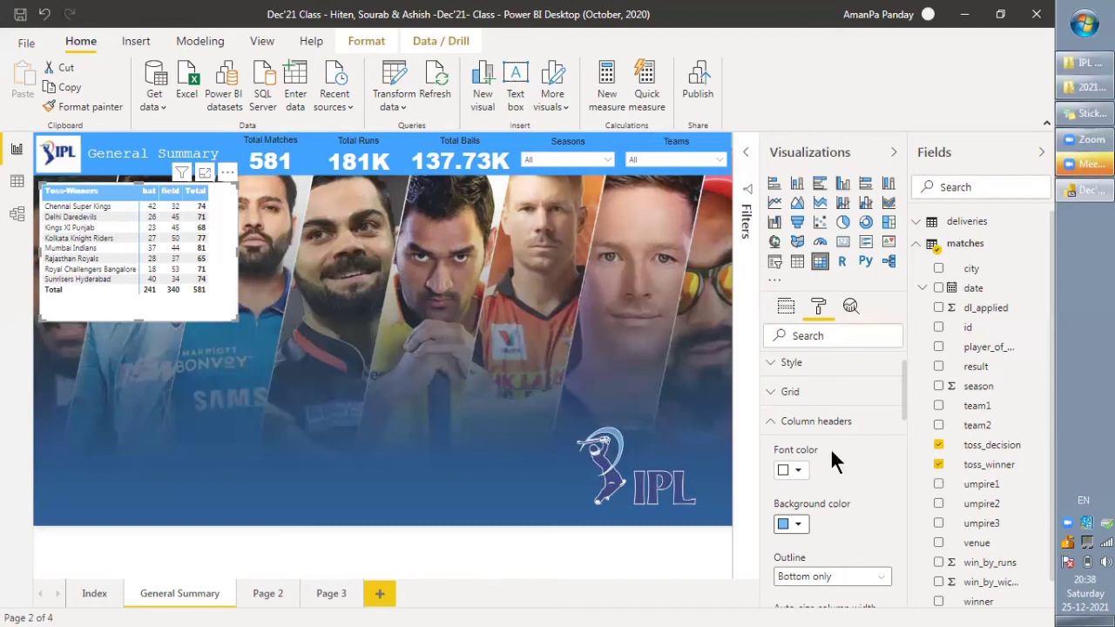
{"action": "left_click", "coordinate": [800, 527]}
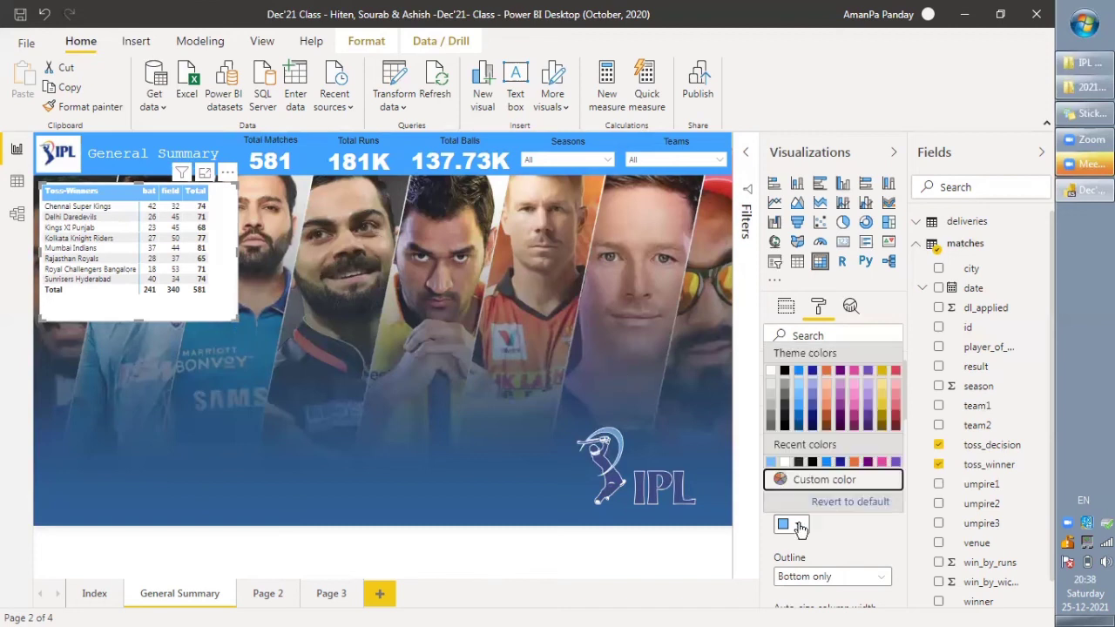
{"action": "left_click", "coordinate": [800, 411]}
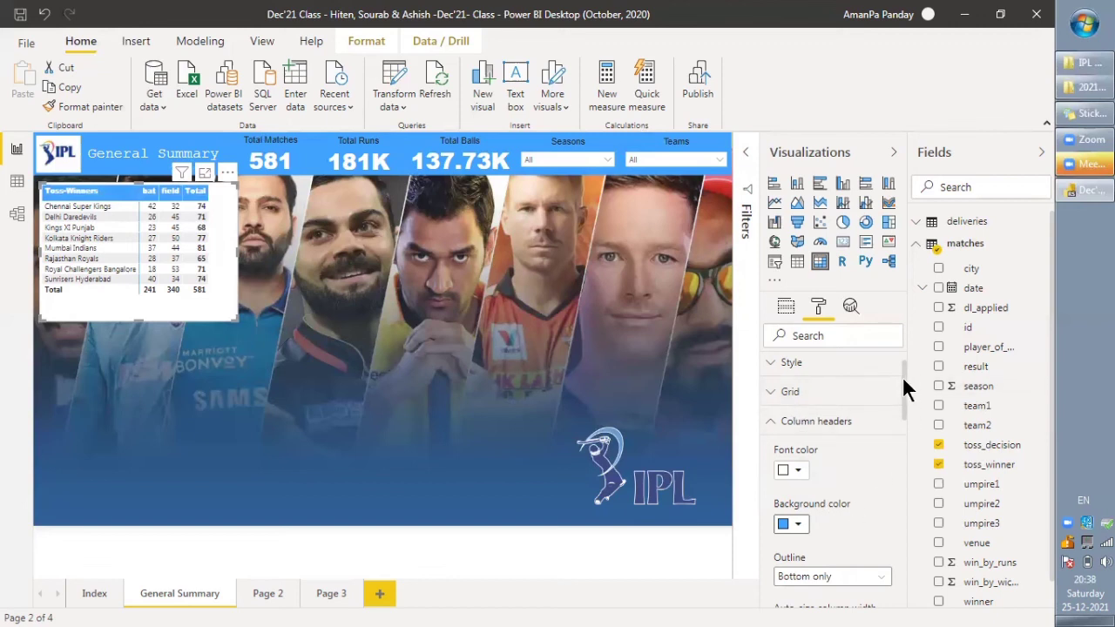
Set the text size of the matrix's row headers to 9 pt
{"action": "left_click_drag", "start_coordinate": [902, 380], "coordinate": [915, 503]}
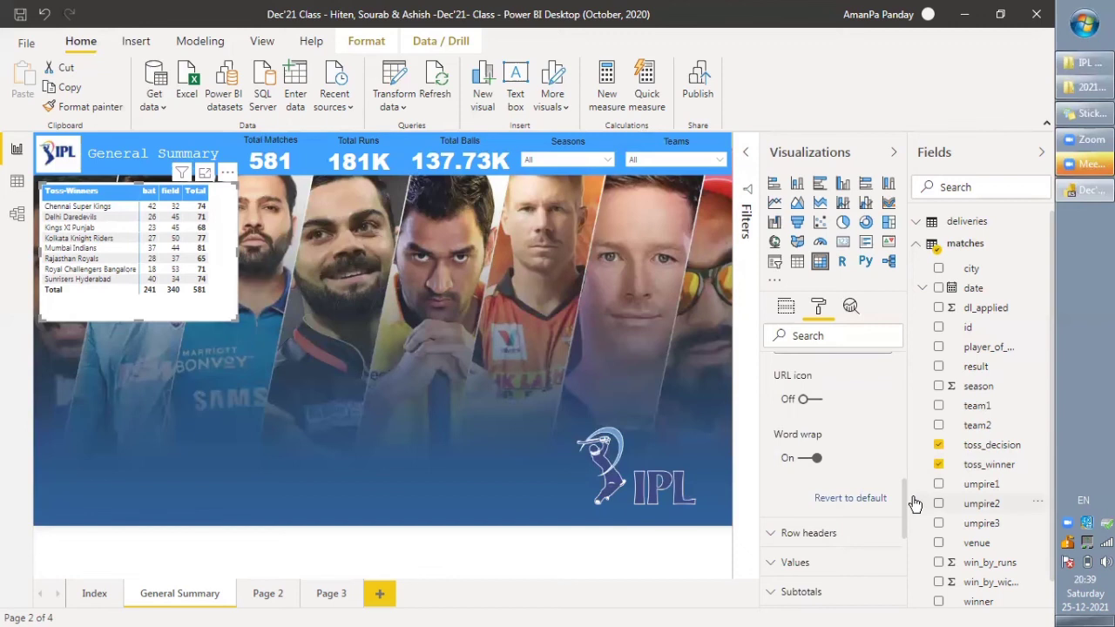
{"action": "left_click_drag", "start_coordinate": [915, 504], "coordinate": [912, 533]}
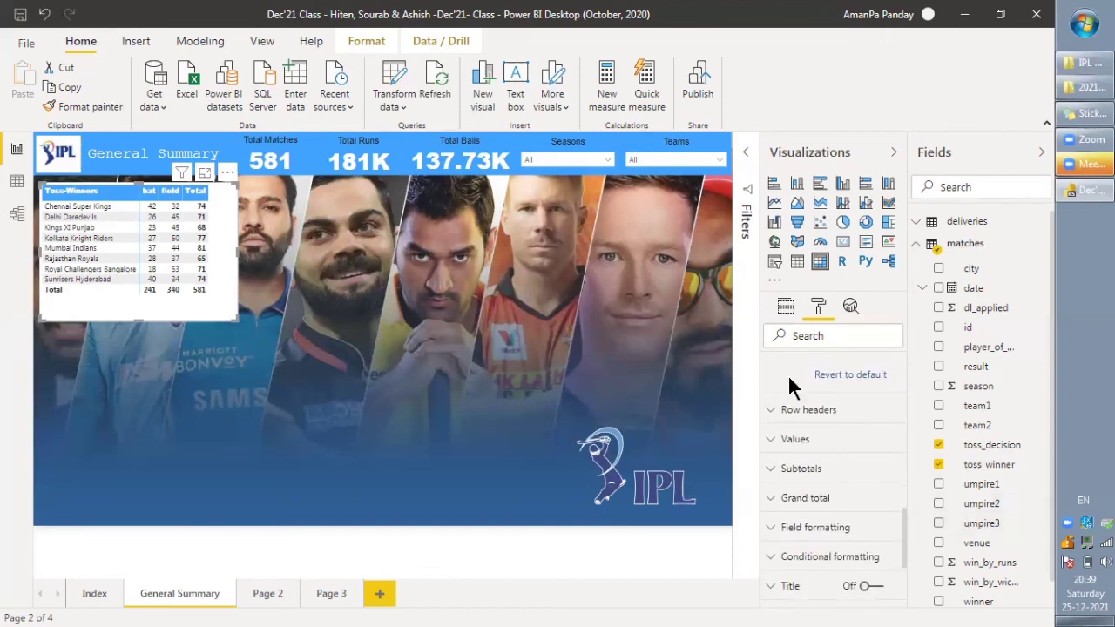
{"action": "left_click", "coordinate": [777, 413]}
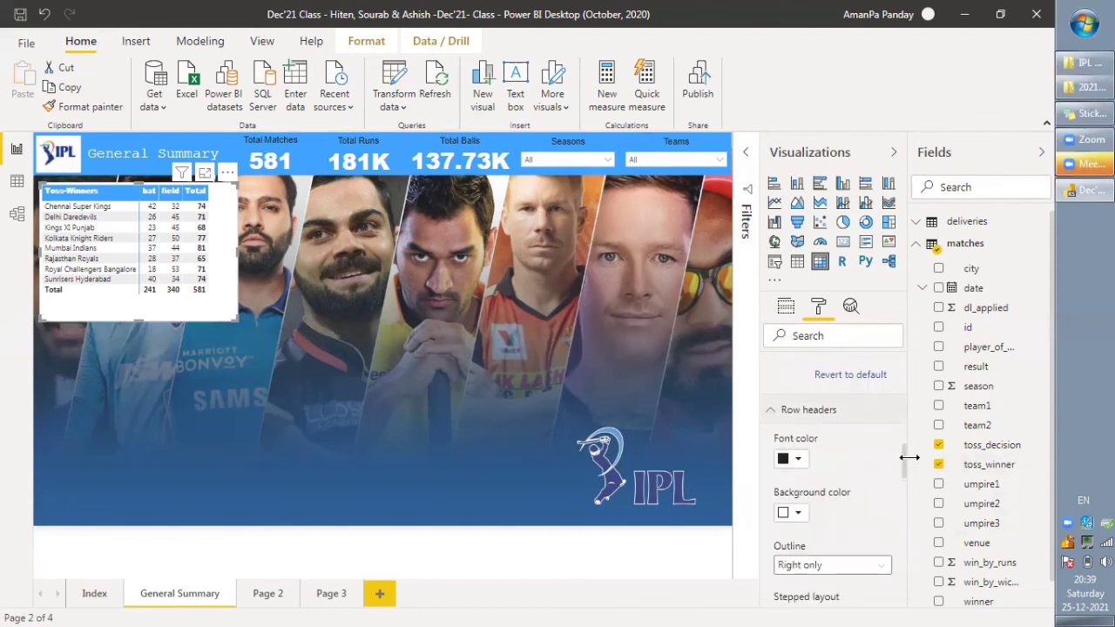
{"action": "left_click_drag", "start_coordinate": [904, 455], "coordinate": [906, 512]}
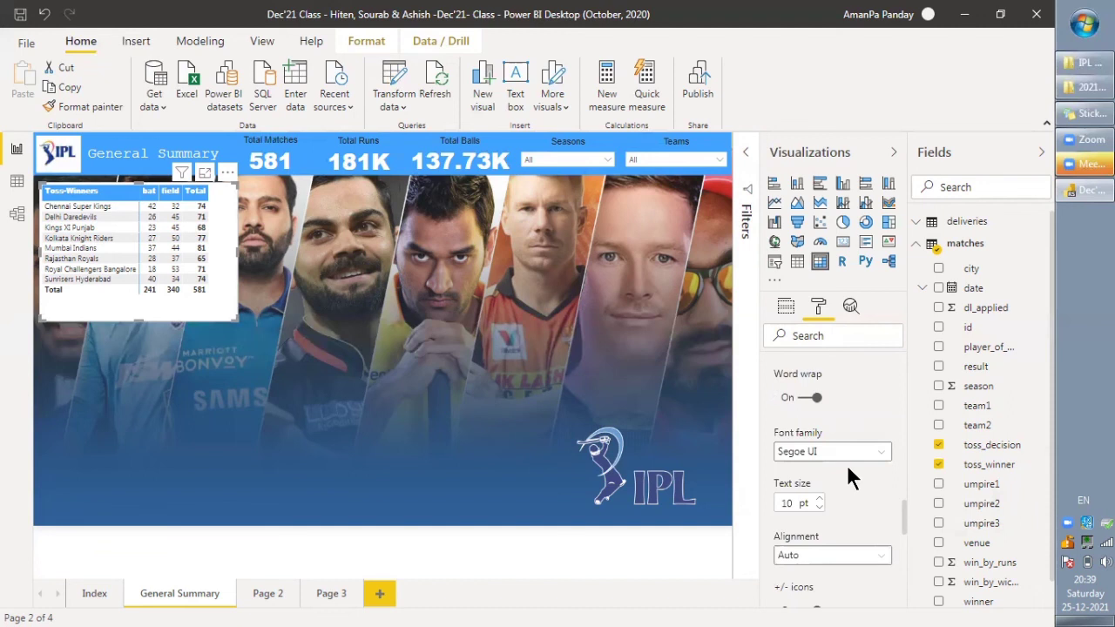
{"action": "left_click", "coordinate": [820, 507]}
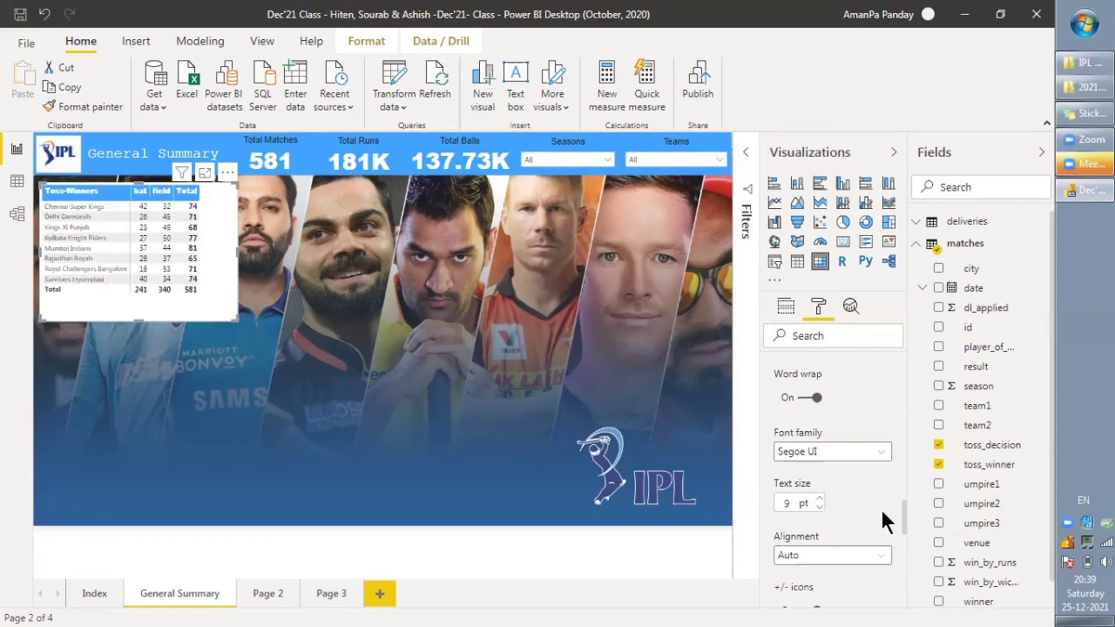
Set the matrix's values to a text size of 9 pt and the Arial font family
{"action": "left_click_drag", "start_coordinate": [904, 508], "coordinate": [905, 562]}
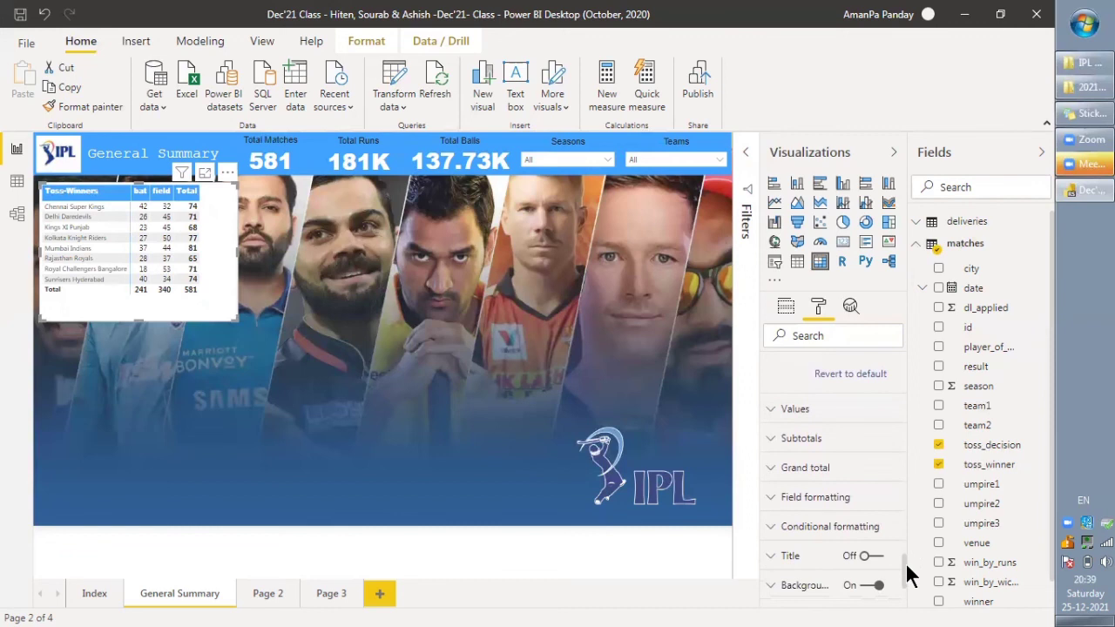
{"action": "left_click", "coordinate": [771, 413]}
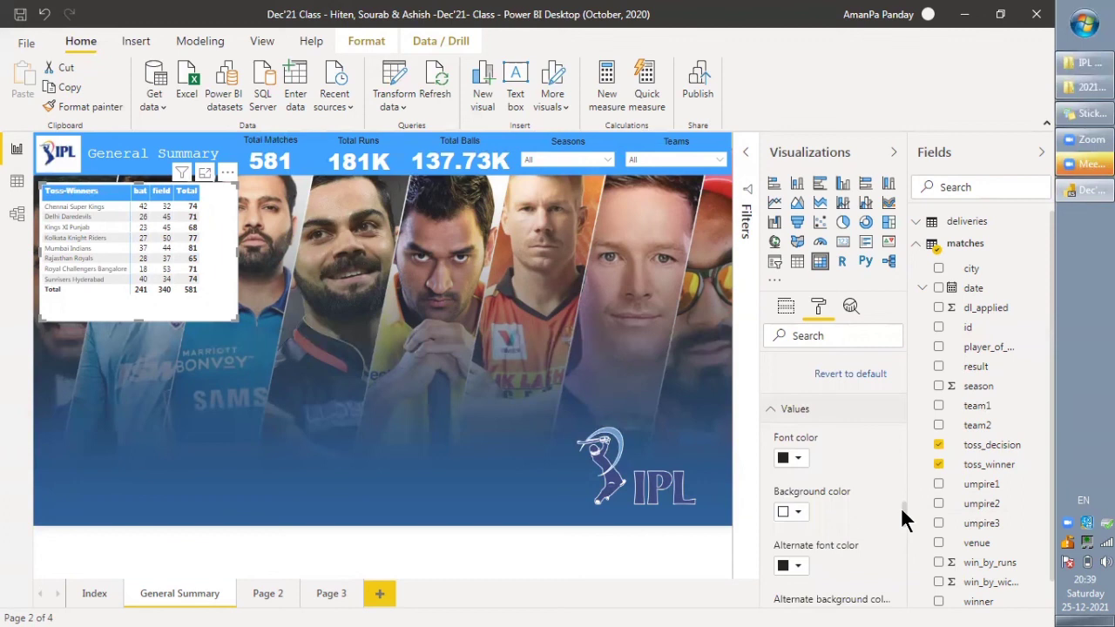
{"action": "left_click_drag", "start_coordinate": [902, 507], "coordinate": [905, 603]}
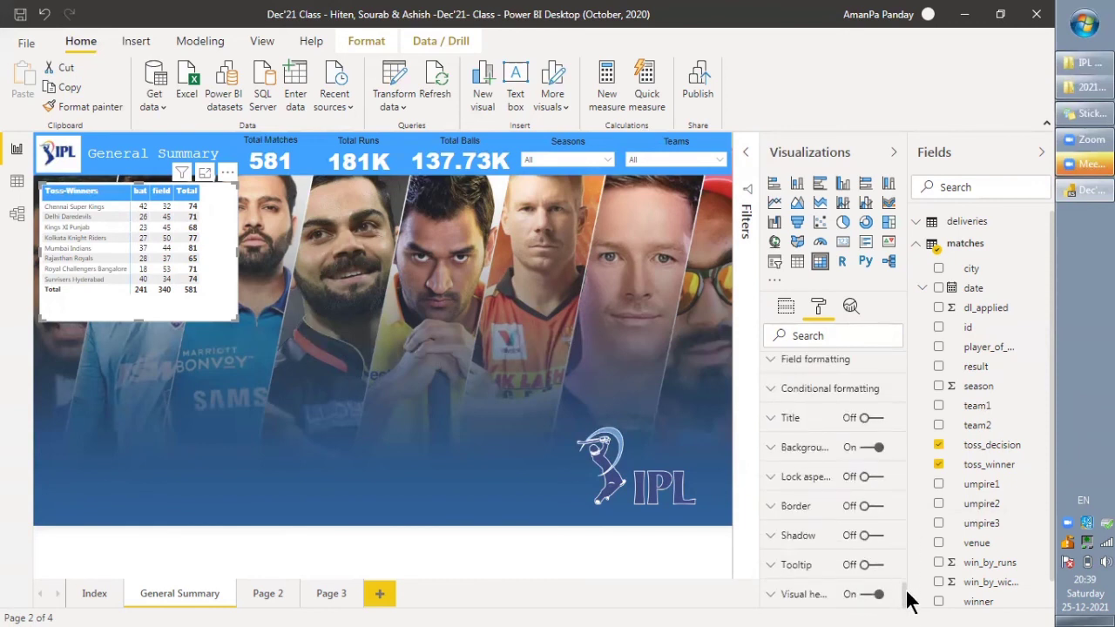
{"action": "left_click_drag", "start_coordinate": [905, 590], "coordinate": [903, 554]}
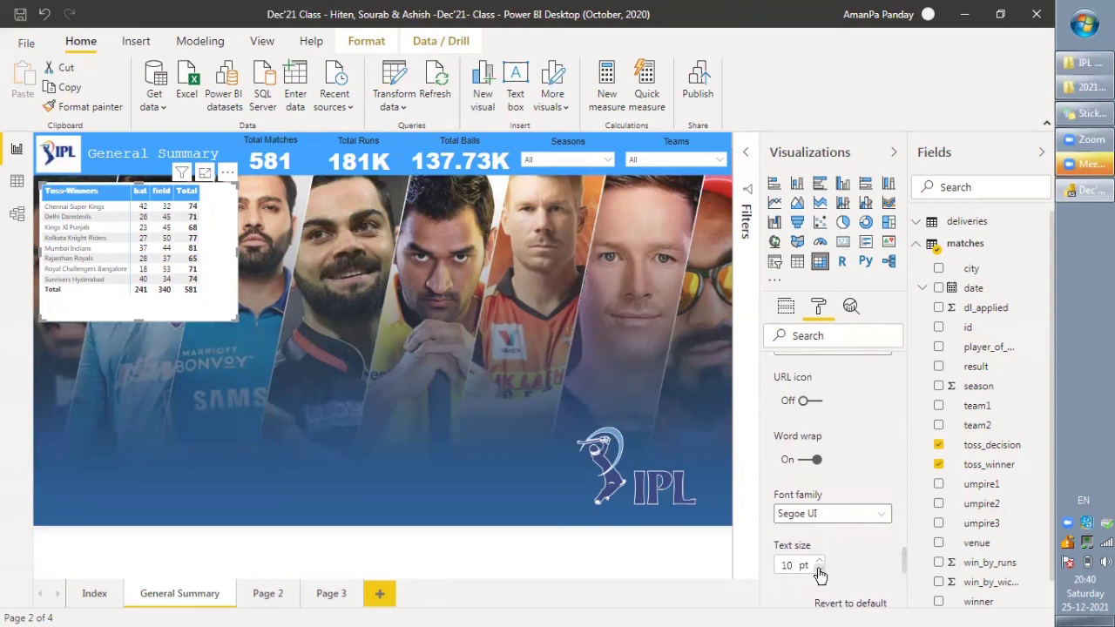
{"action": "left_click", "coordinate": [819, 570]}
{"action": "left_click", "coordinate": [849, 519]}
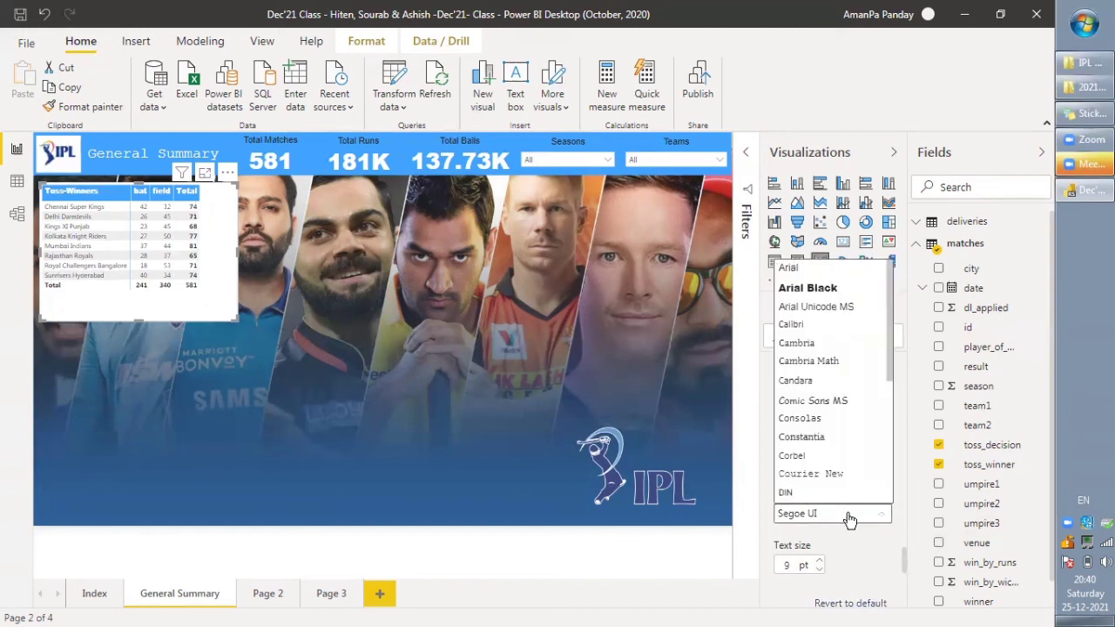
{"action": "left_click", "coordinate": [809, 271]}
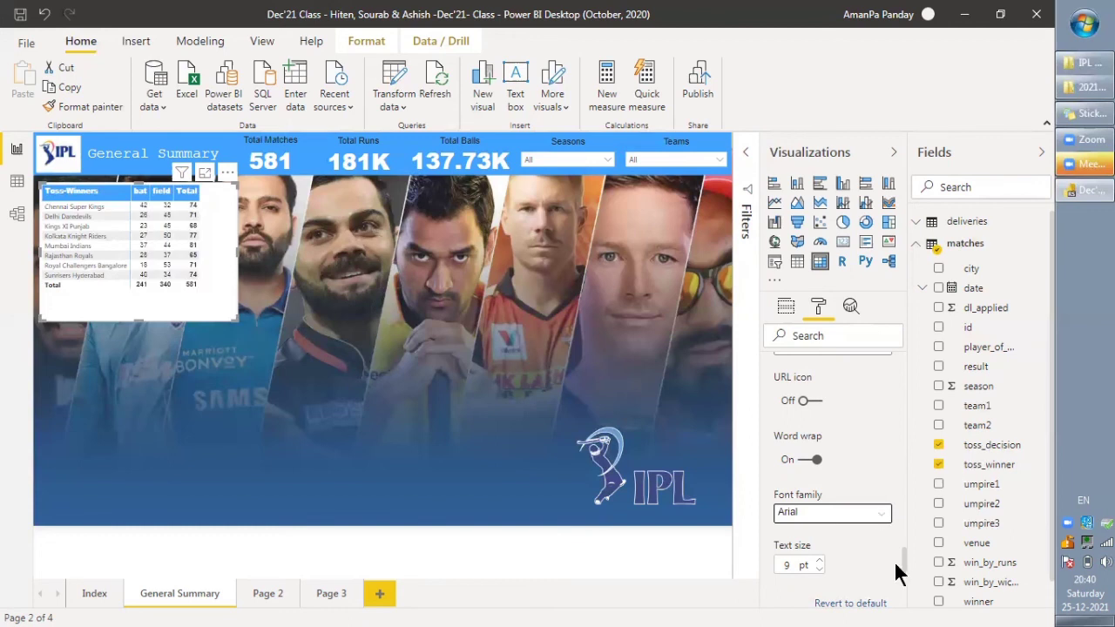
{"action": "left_click_drag", "start_coordinate": [905, 562], "coordinate": [904, 523]}
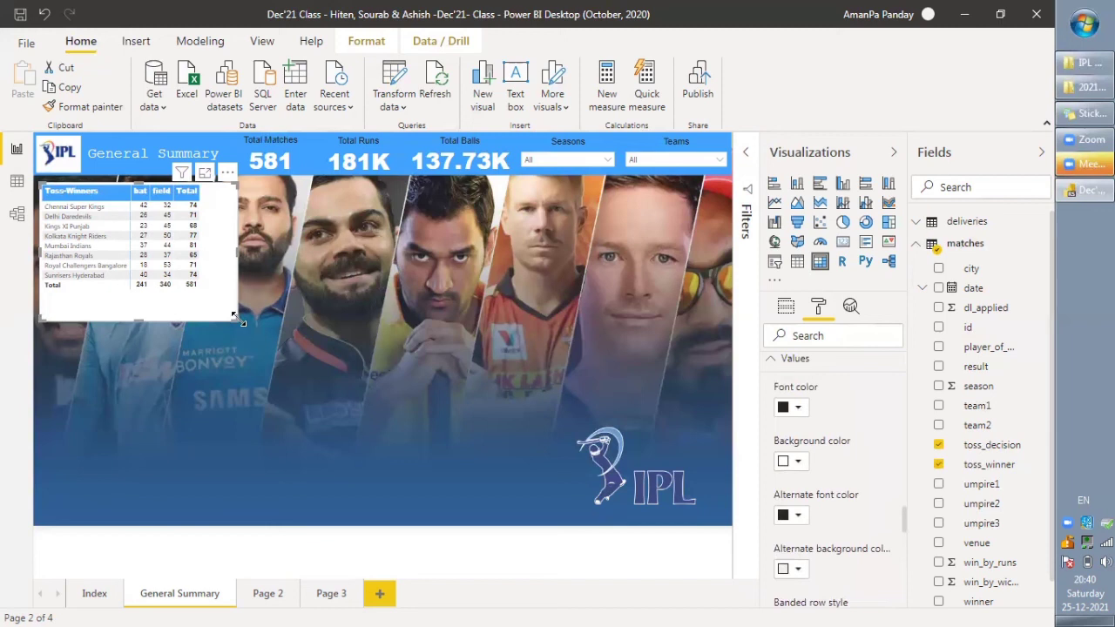
Resize the toss winners matrix so its frame ends just past the Total column and is slightly taller
{"action": "left_click_drag", "start_coordinate": [239, 320], "coordinate": [205, 329]}
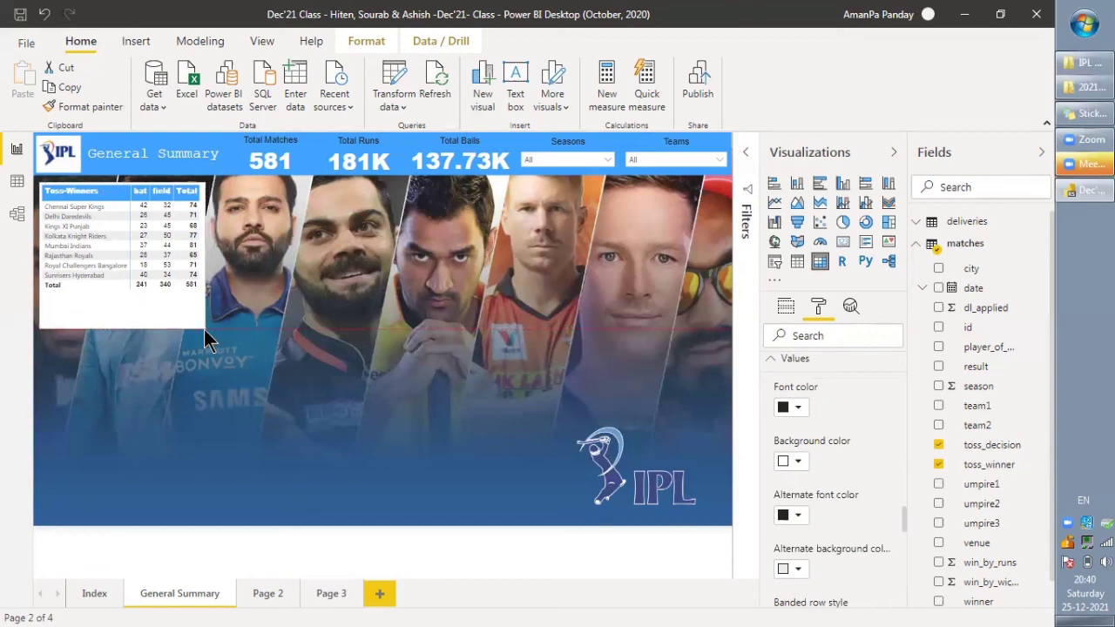
{"action": "left_click_drag", "start_coordinate": [205, 330], "coordinate": [204, 330]}
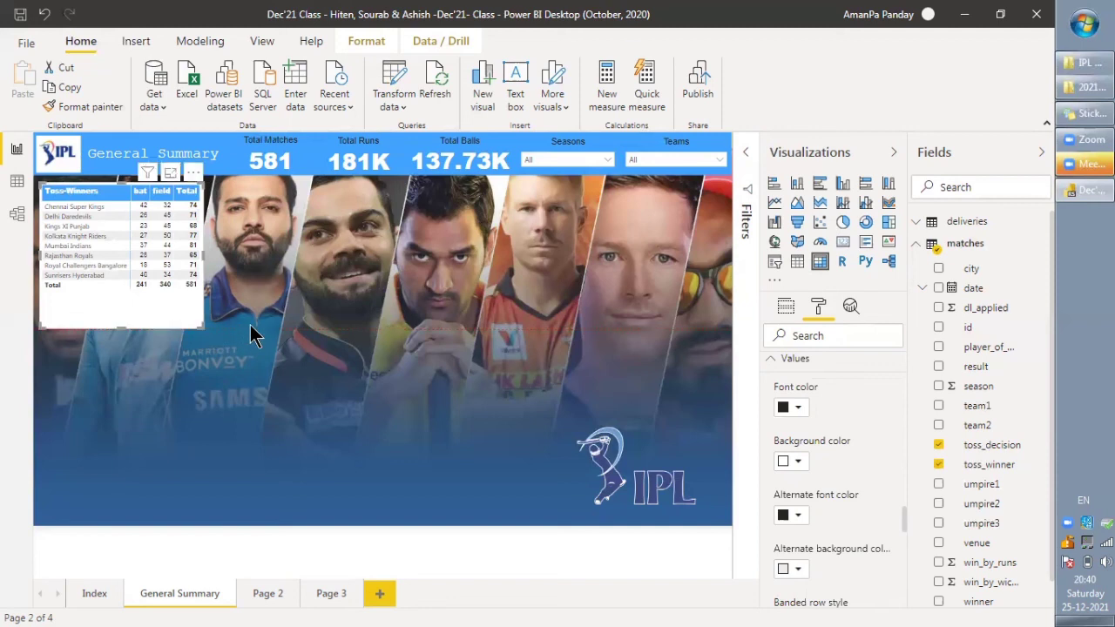
{"action": "left_click", "coordinate": [252, 334]}
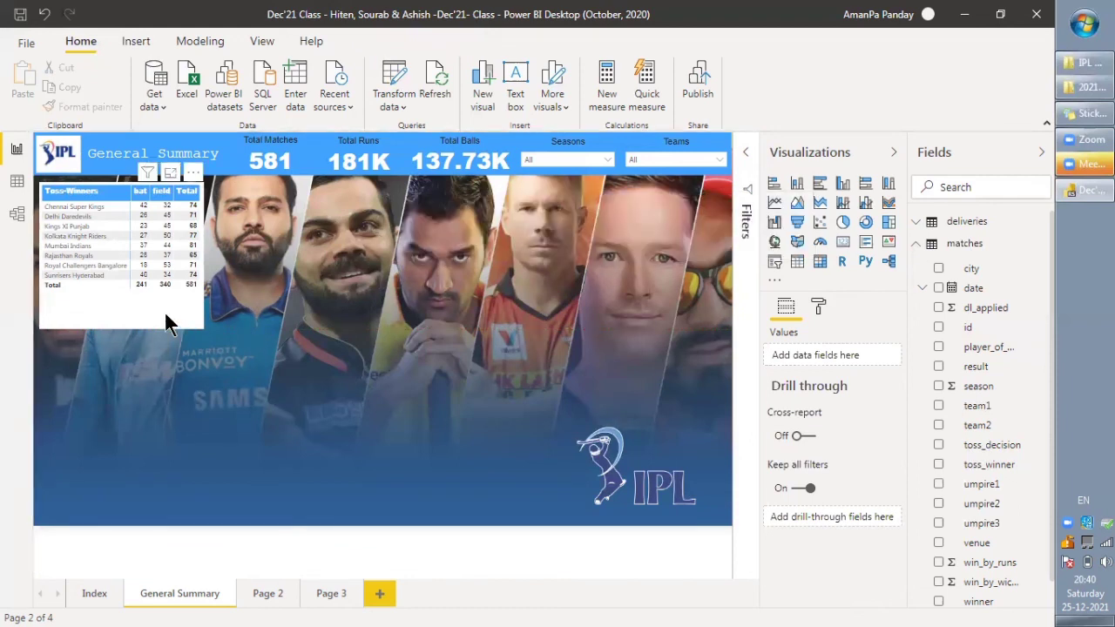
Examine the matrix's grand total and subtotal formatting options
{"action": "left_click", "coordinate": [817, 305]}
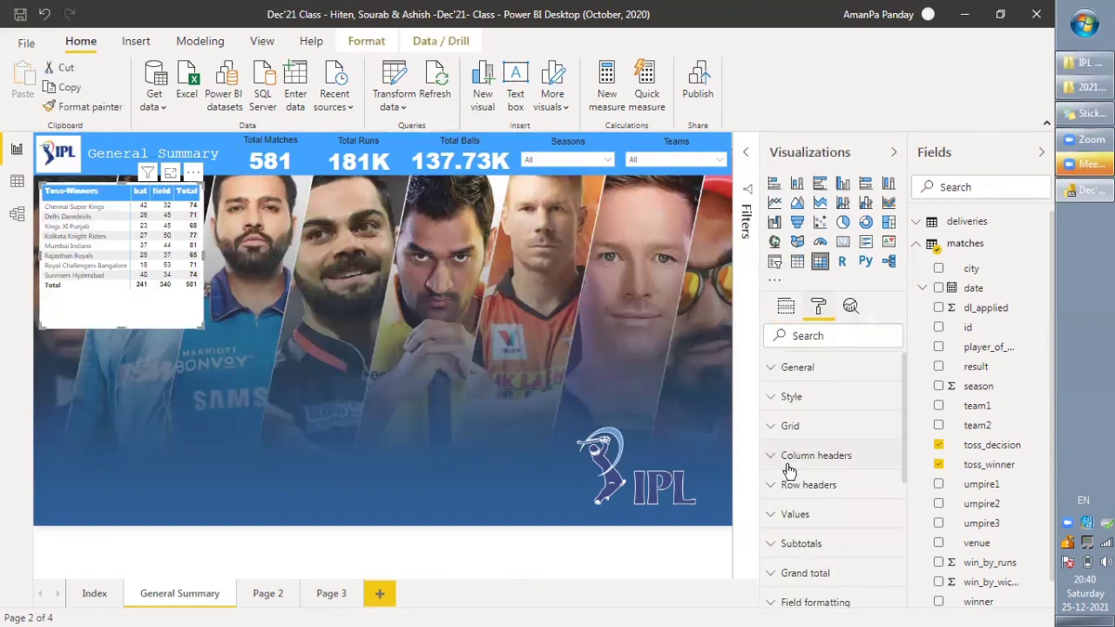
{"action": "left_click", "coordinate": [771, 572]}
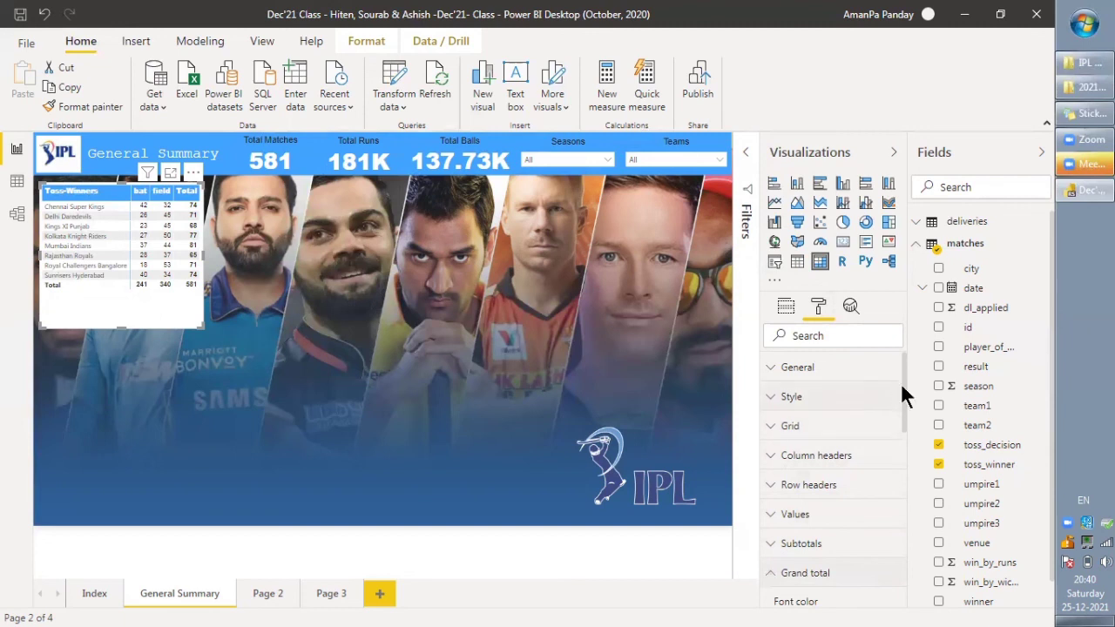
{"action": "left_click_drag", "start_coordinate": [904, 381], "coordinate": [914, 483]}
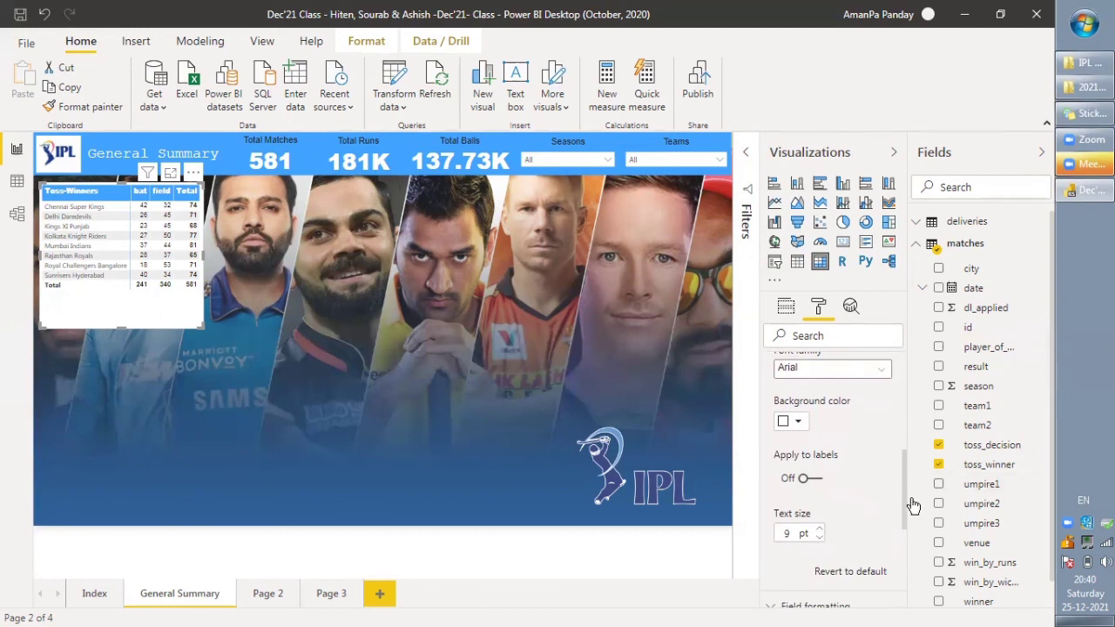
{"action": "left_click_drag", "start_coordinate": [904, 497], "coordinate": [904, 434]}
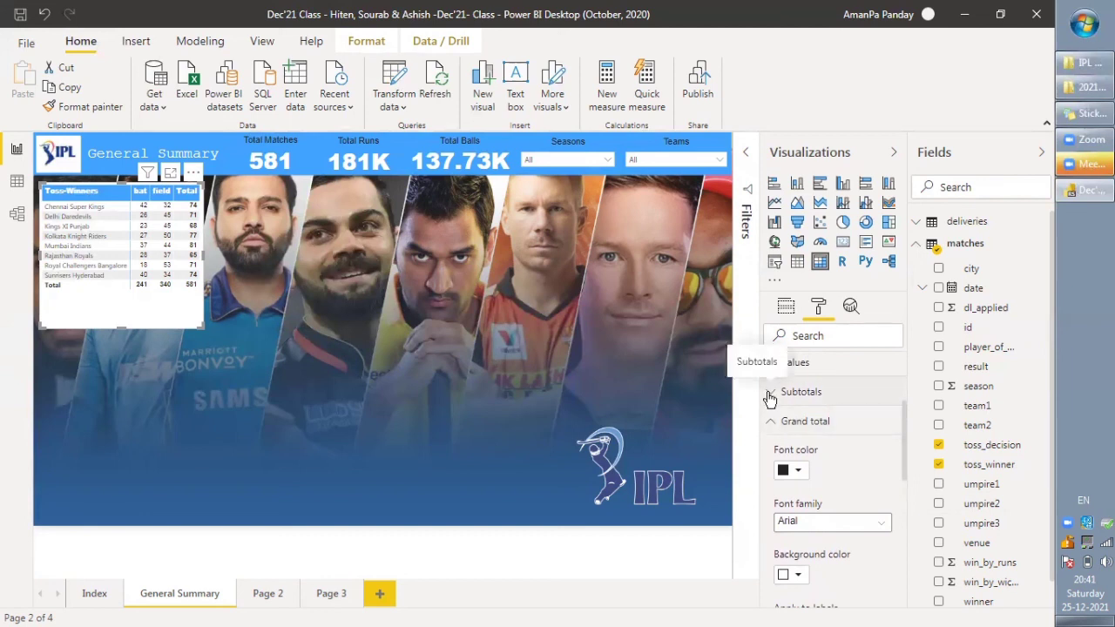
{"action": "left_click", "coordinate": [799, 397]}
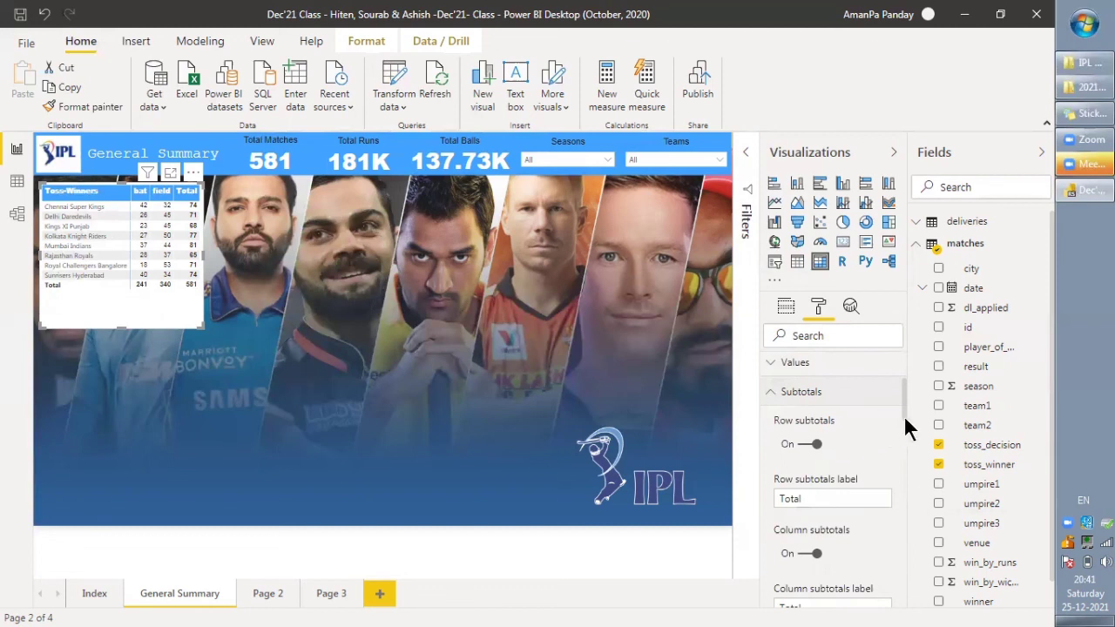
{"action": "left_click_drag", "start_coordinate": [903, 415], "coordinate": [908, 472]}
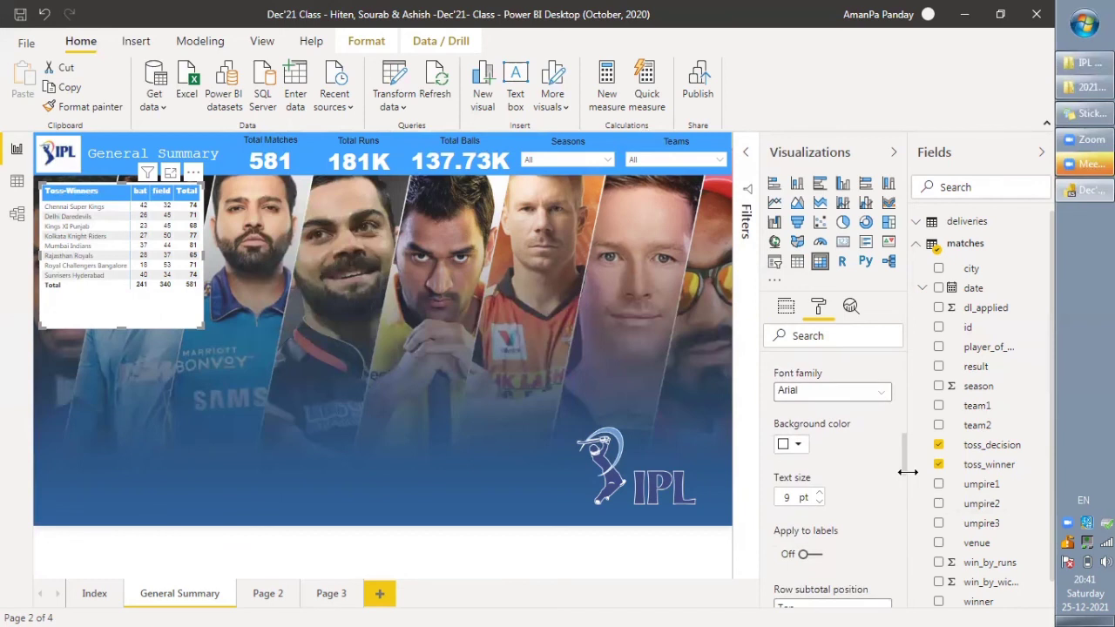
Save the report and paste three copies of the toss winners matrix onto the page
{"action": "left_click", "coordinate": [289, 310]}
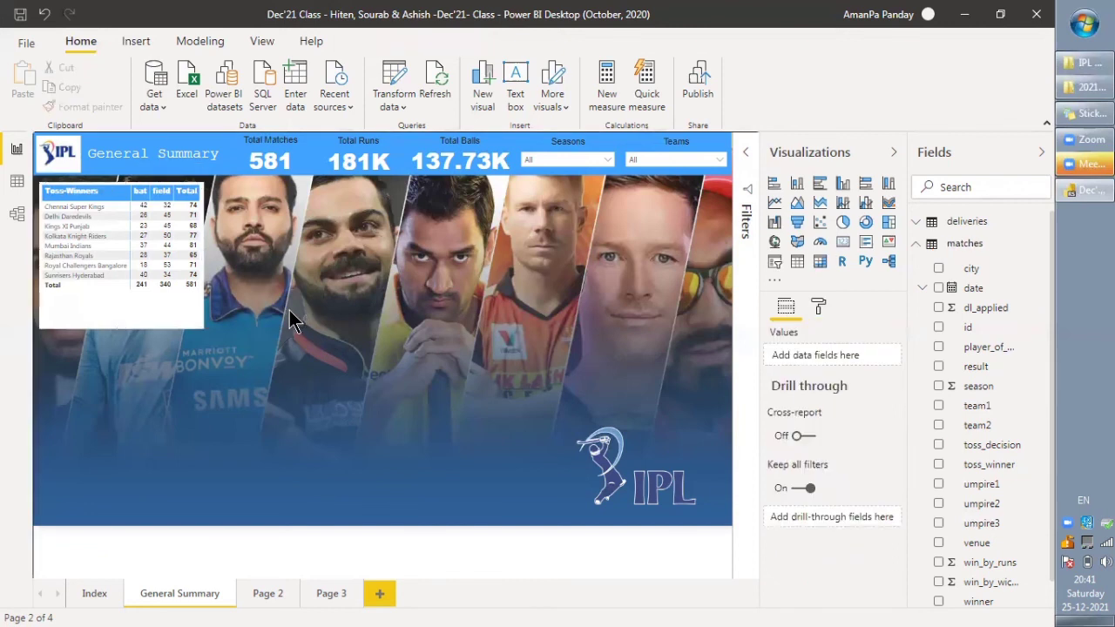
{"action": "key", "text": "ctrl+s"}
{"action": "mouse_move", "coordinate": [156, 323]}
{"action": "left_click", "coordinate": [157, 322]}
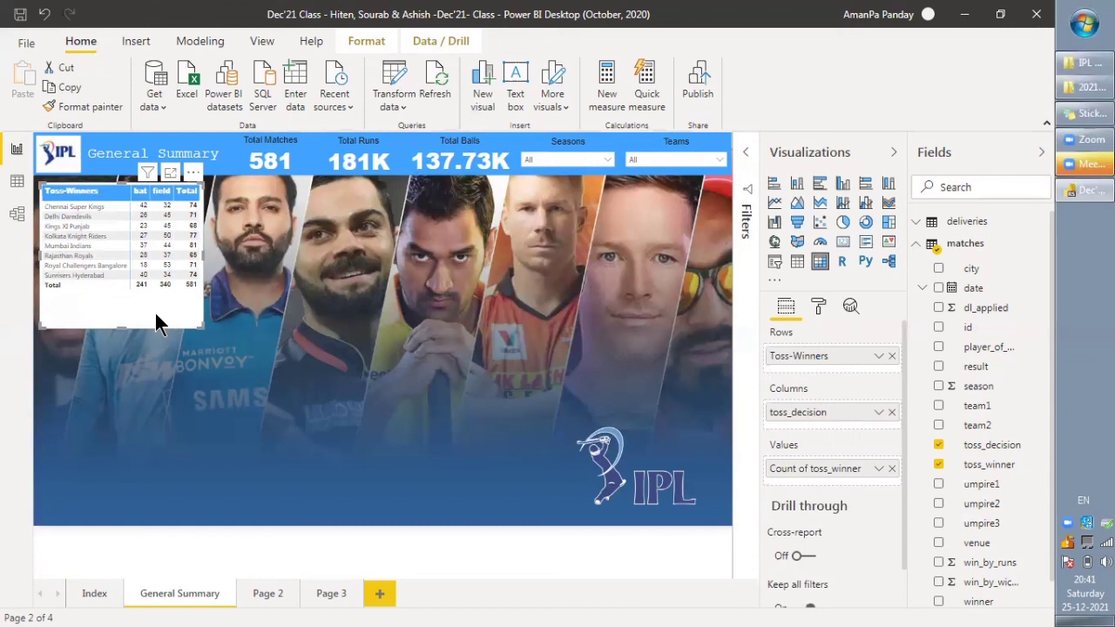
{"action": "key", "text": "ctrl+c"}
{"action": "key", "text": "ctrl+v"}
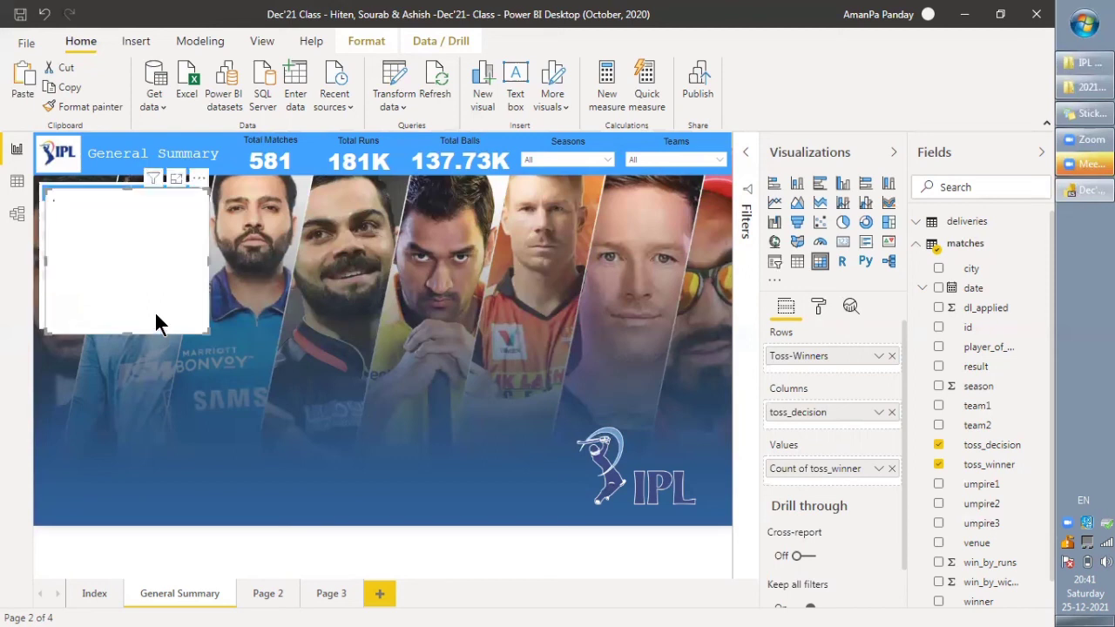
{"action": "key", "text": "ctrl+v"}
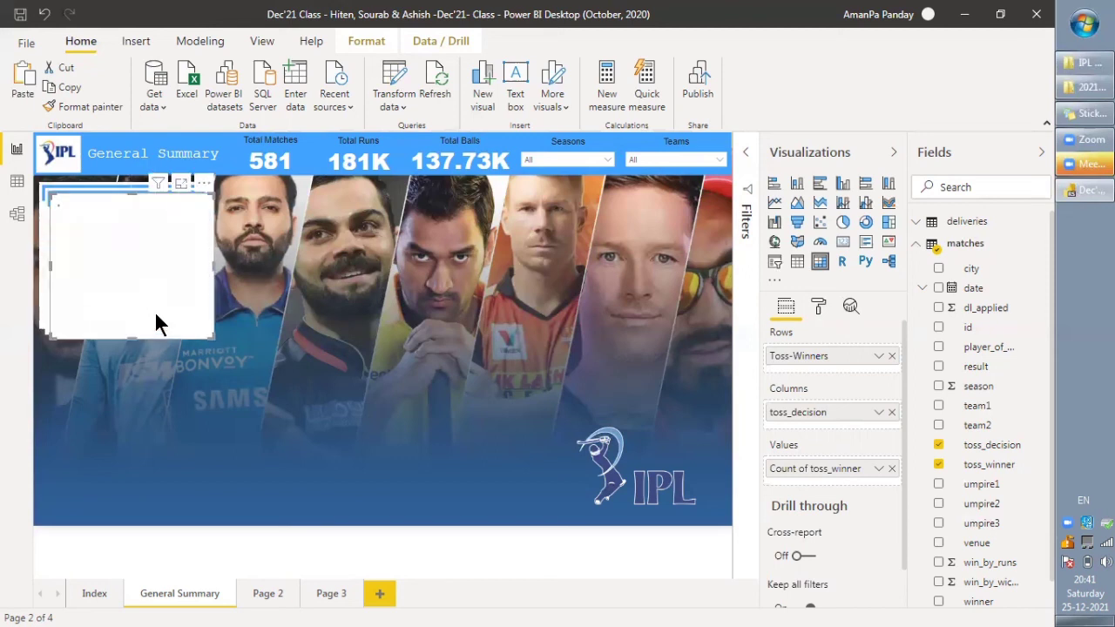
{"action": "key", "text": "ctrl+v"}
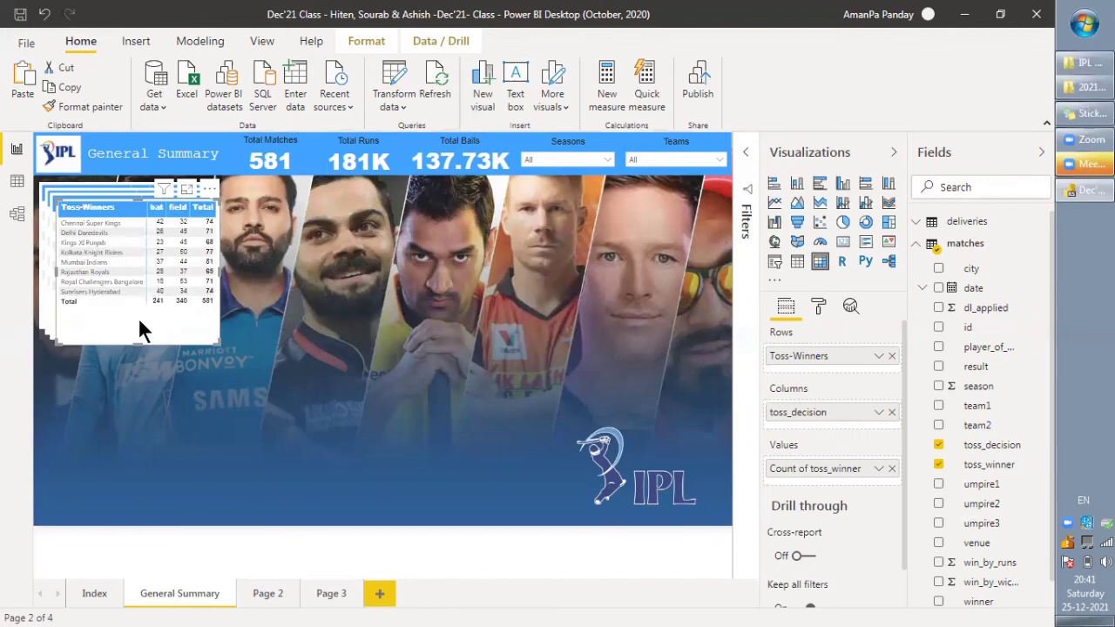
Arrange the copies with one directly below the original matrix, one beside it, and one at the far end of the same row
{"action": "left_click_drag", "start_coordinate": [139, 320], "coordinate": [123, 457]}
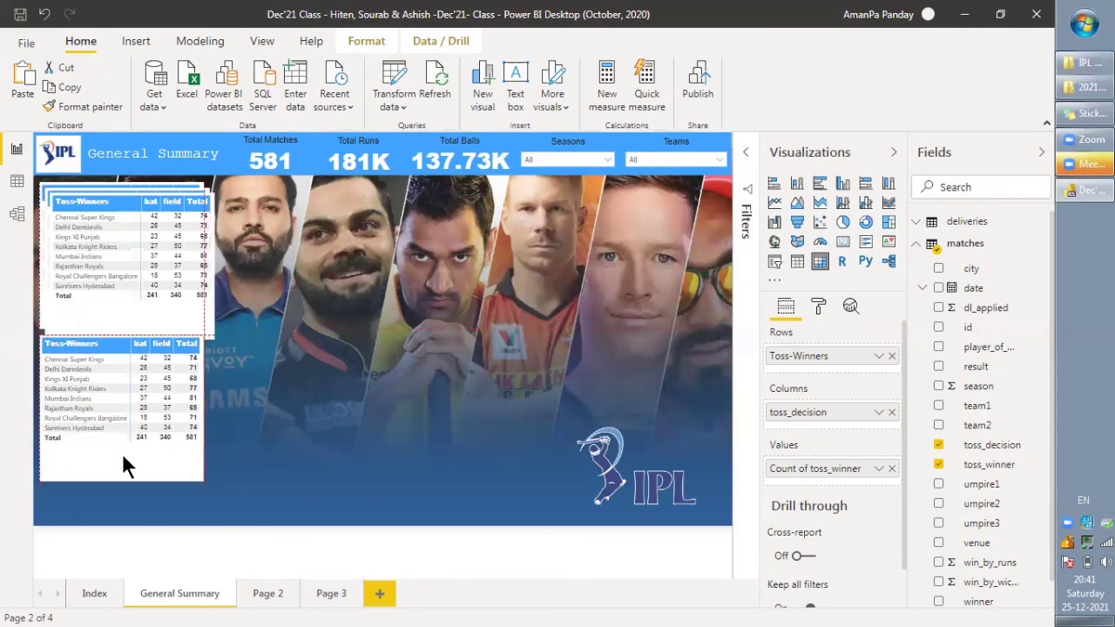
{"action": "left_click_drag", "start_coordinate": [90, 321], "coordinate": [506, 311]}
{"action": "left_click_drag", "start_coordinate": [77, 317], "coordinate": [245, 315]}
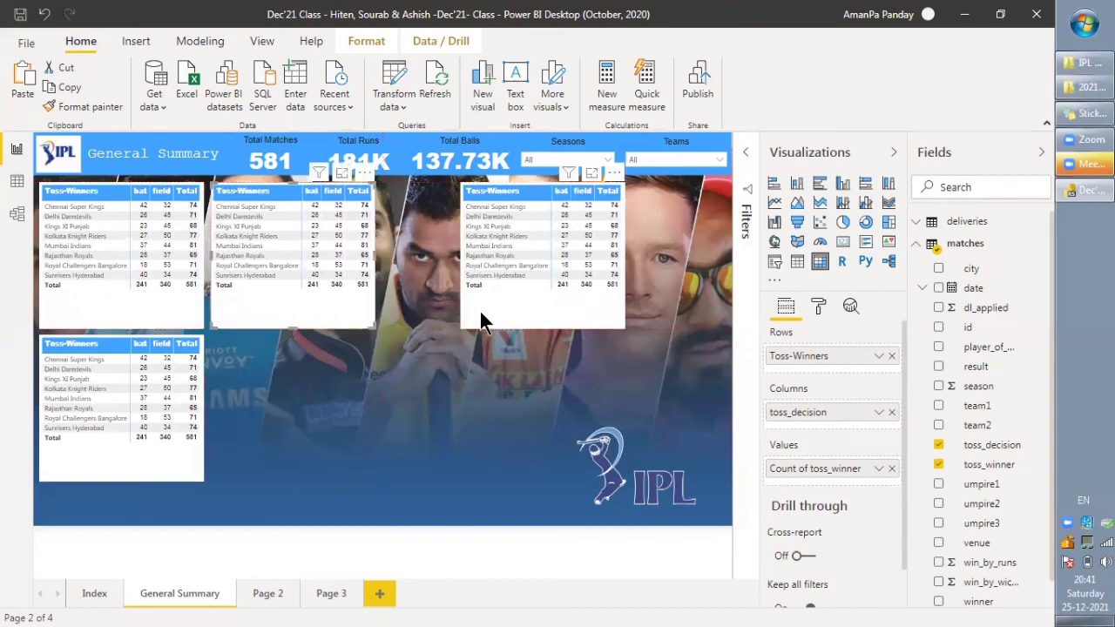
{"action": "left_click_drag", "start_coordinate": [492, 310], "coordinate": [580, 312]}
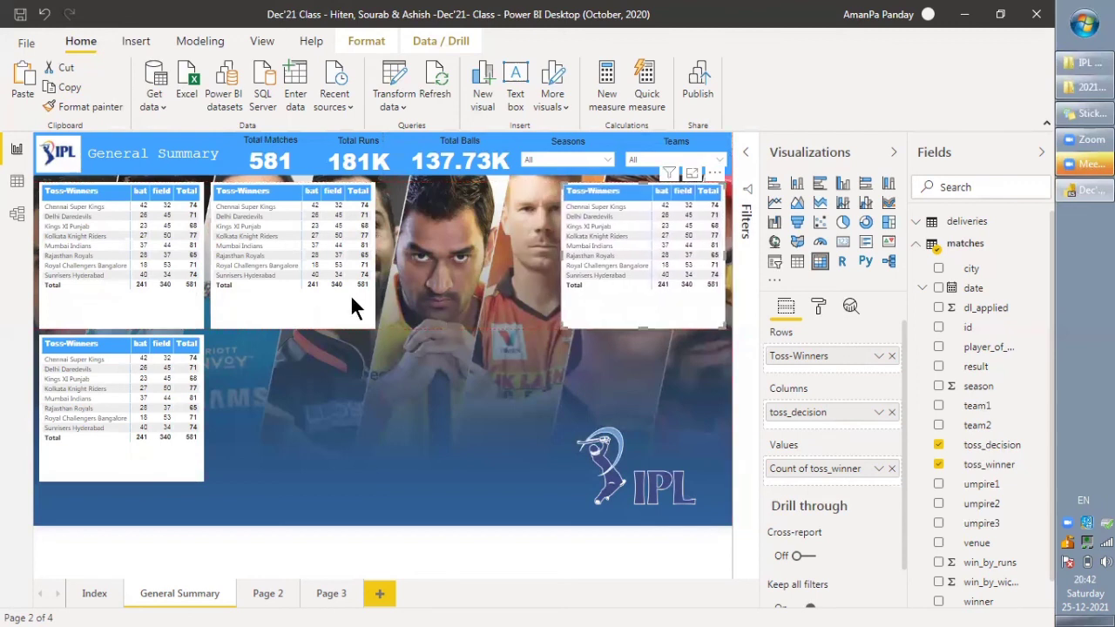
Widen the middle matrix in the upper row to fill the gap before the last copy, and save the report
{"action": "left_click", "coordinate": [375, 261]}
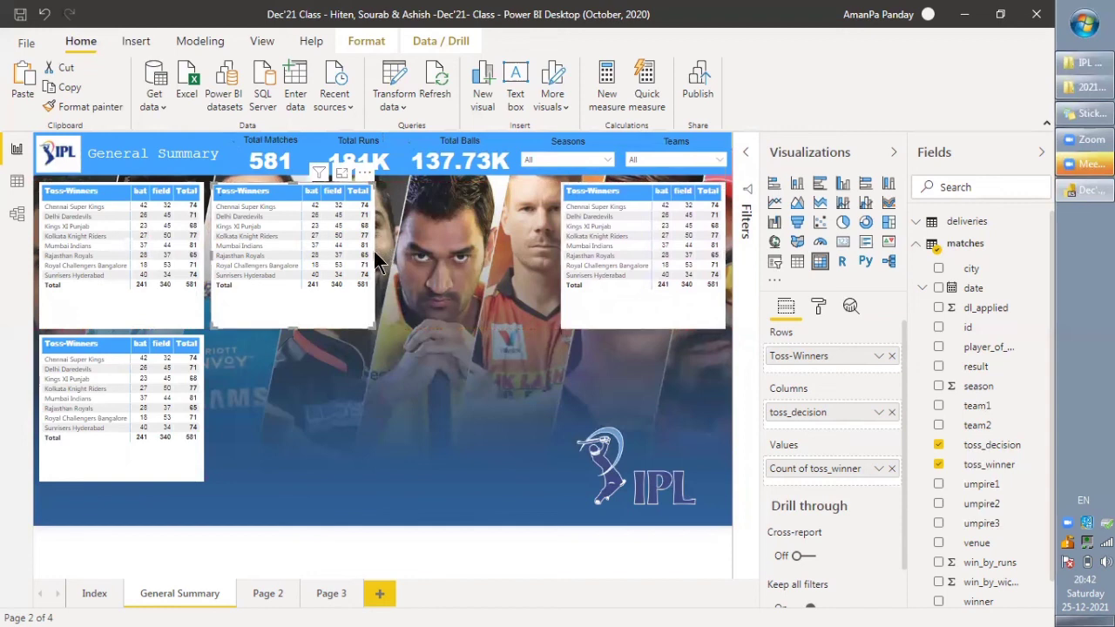
{"action": "left_click_drag", "start_coordinate": [375, 261], "coordinate": [552, 260]}
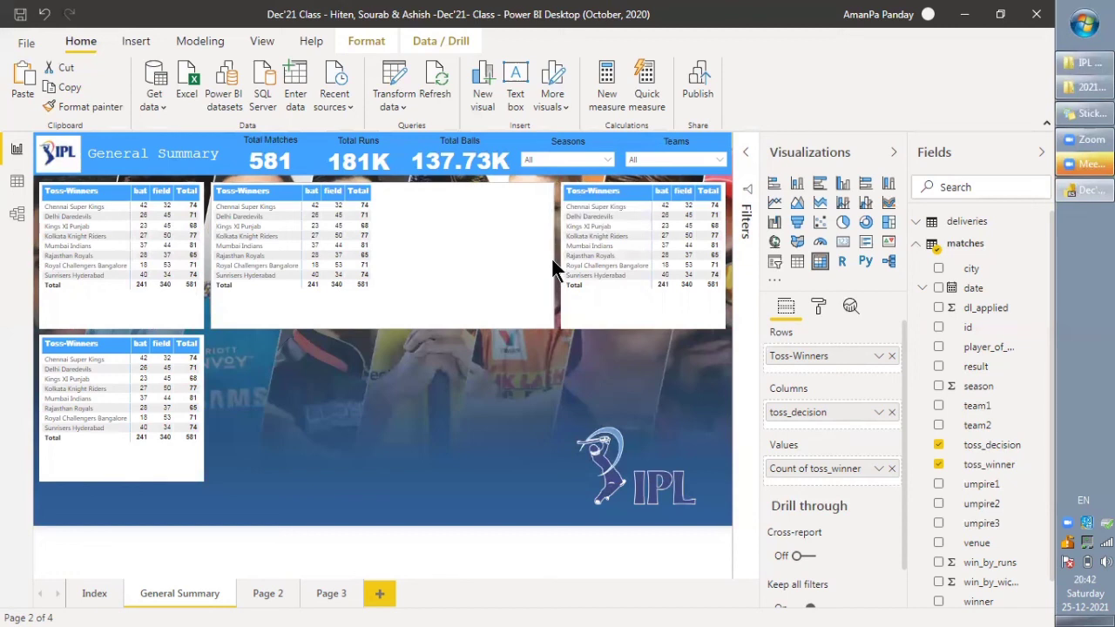
{"action": "left_click", "coordinate": [449, 388]}
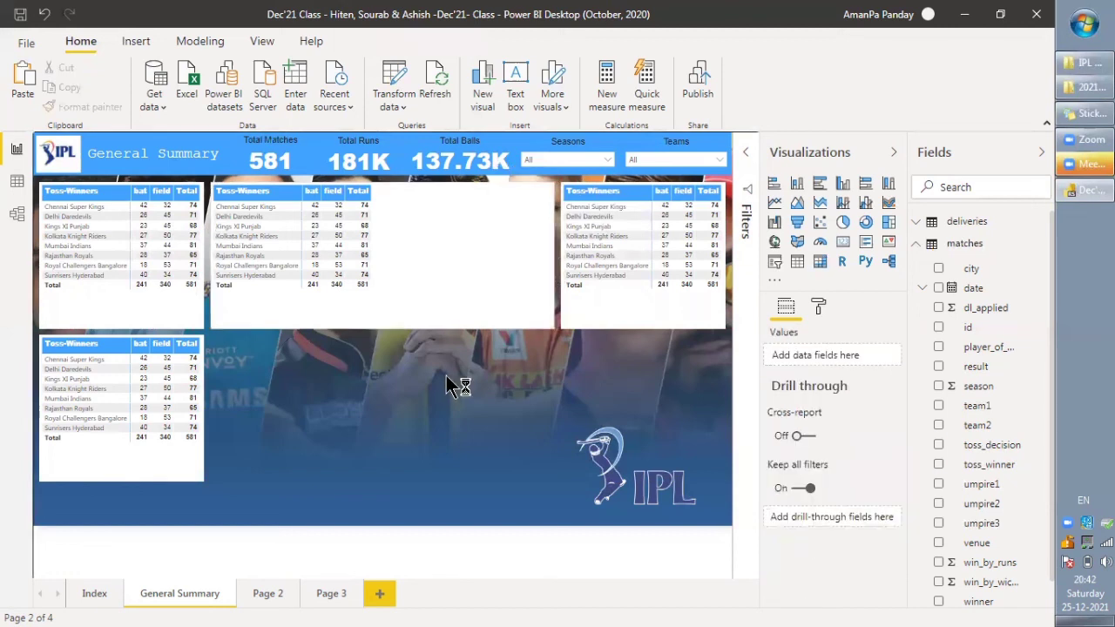
{"action": "key", "text": "ctrl+s"}
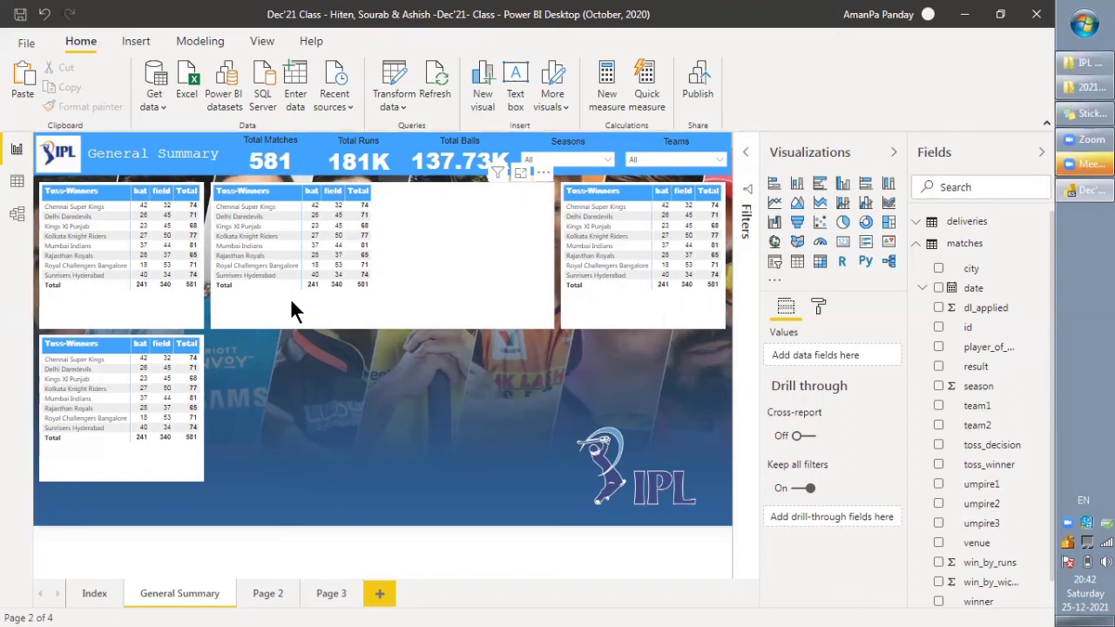
Select the wide middle matrix in the page's upper row
{"action": "left_click", "coordinate": [290, 298]}
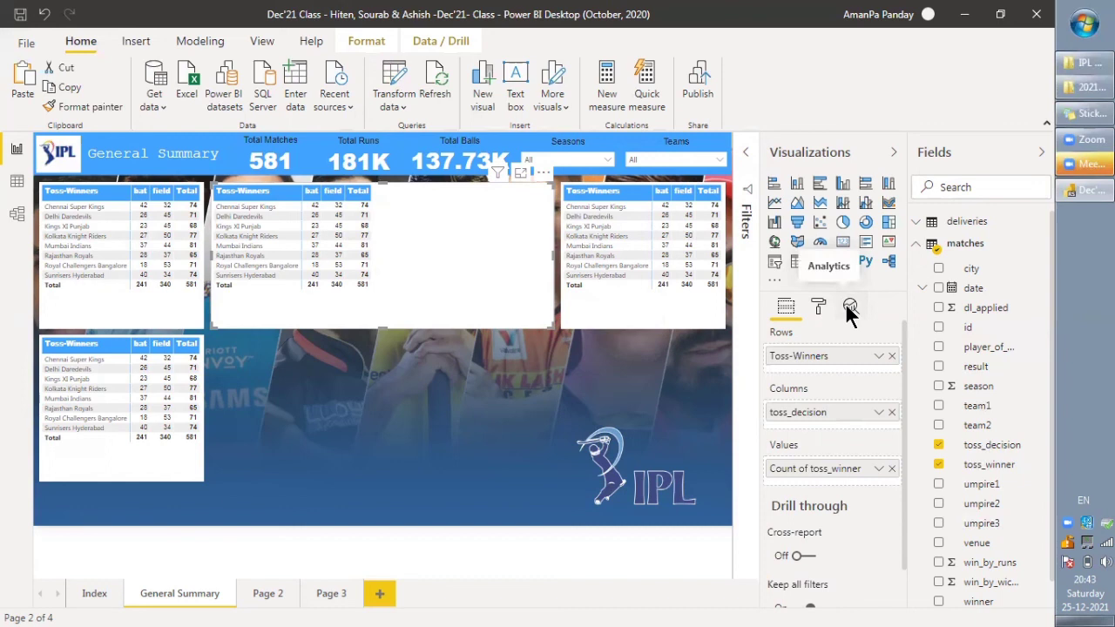
{"action": "left_click", "coordinate": [301, 353]}
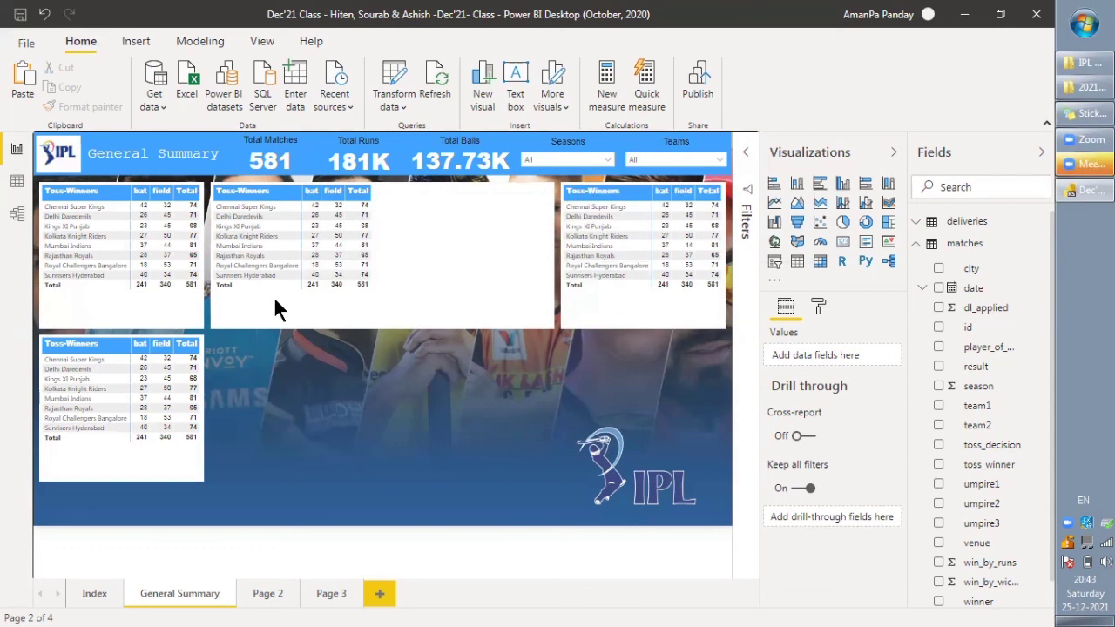
{"action": "mouse_move", "coordinate": [275, 306]}
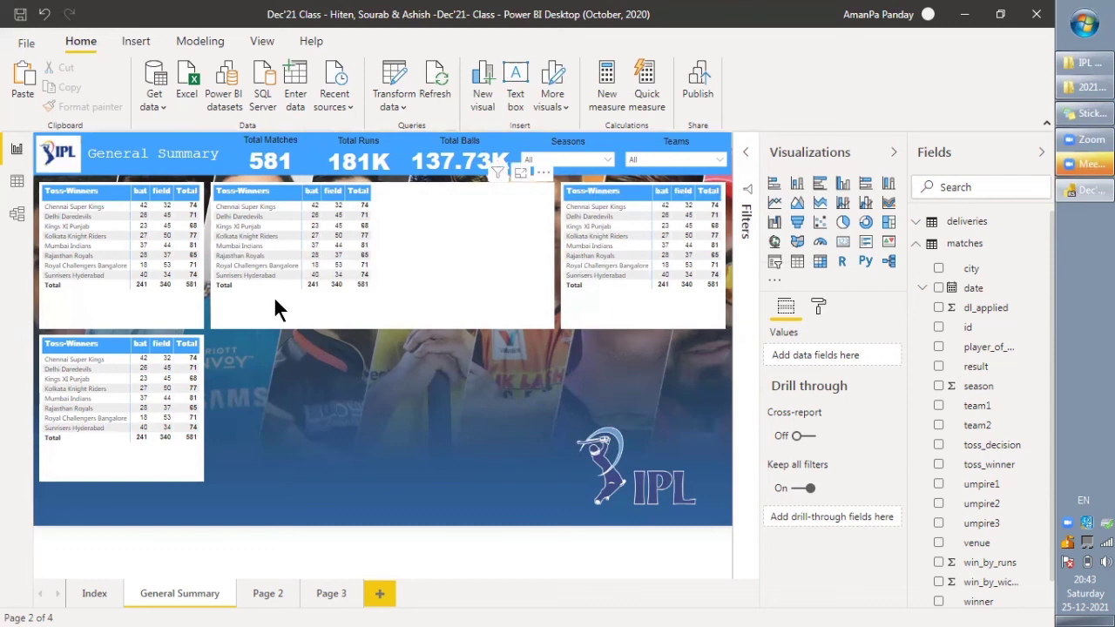
{"action": "left_click", "coordinate": [275, 301]}
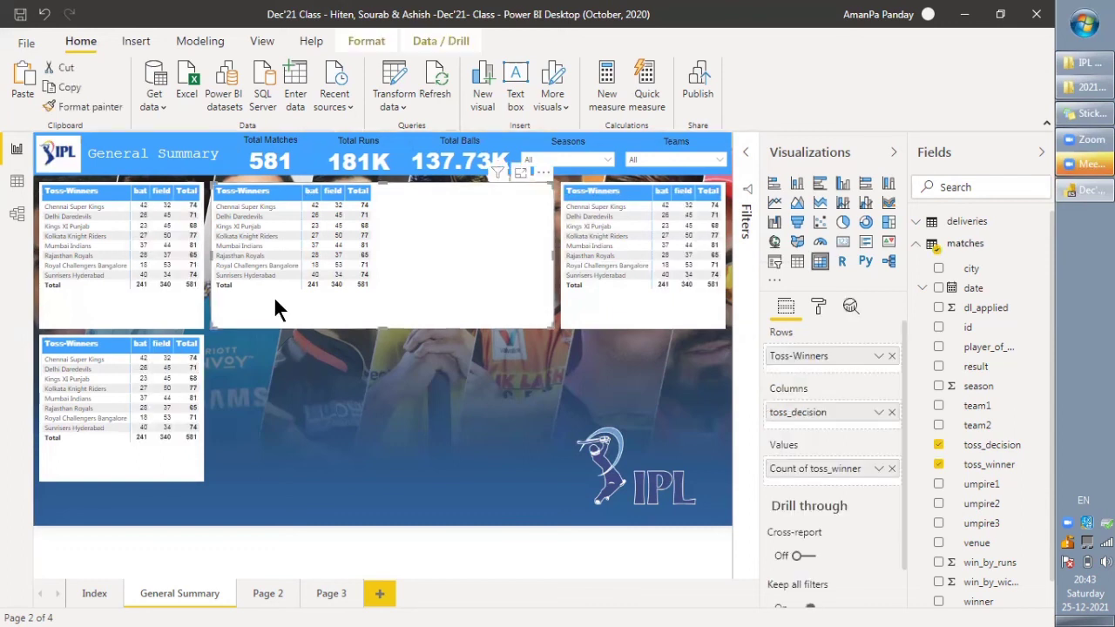